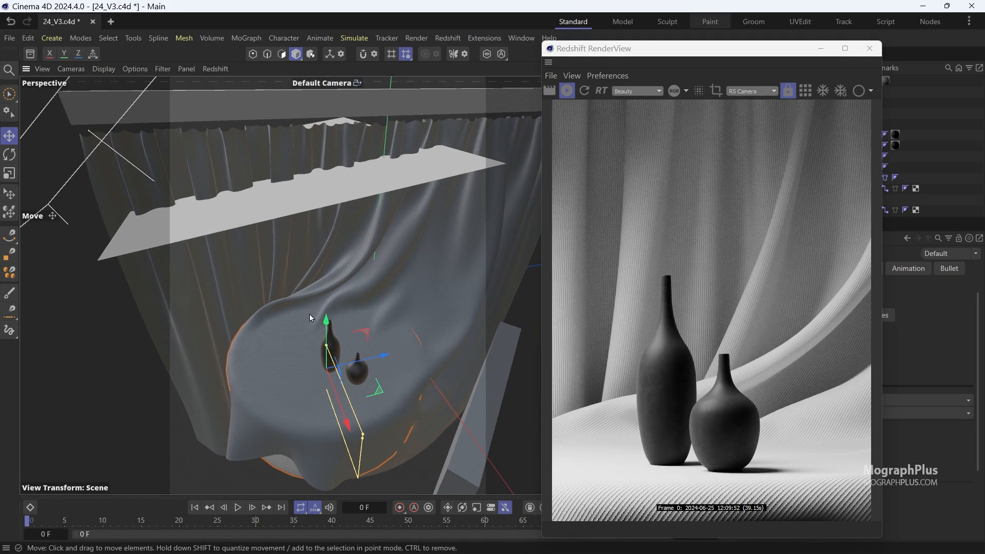
# Close the Redshift RenderView window of the finished vase and drape scene.
pyautogui.keyDown('alt'); pyautogui.moveTo(357, 322); pyautogui.dragTo(285, 288); pyautogui.keyUp('alt')
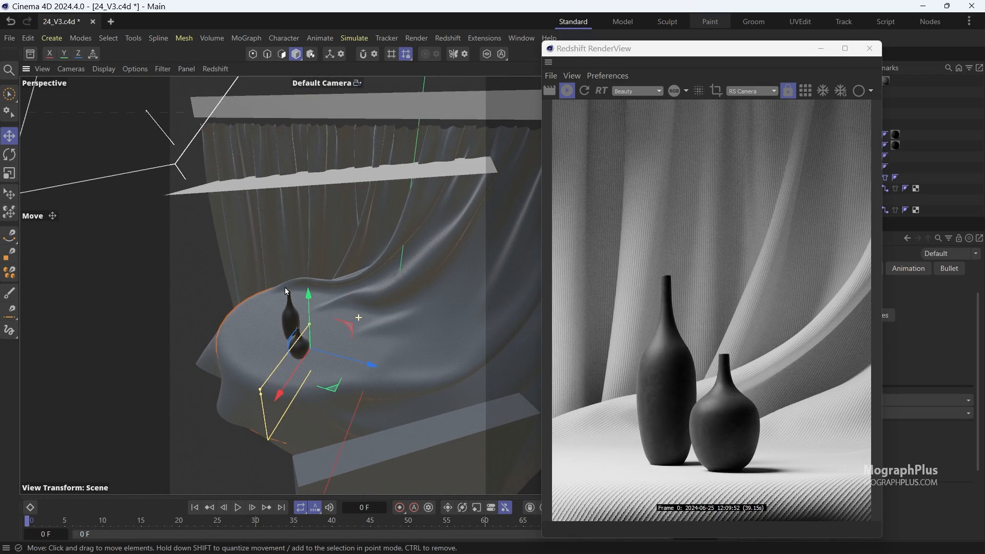
pyautogui.click(869, 49)
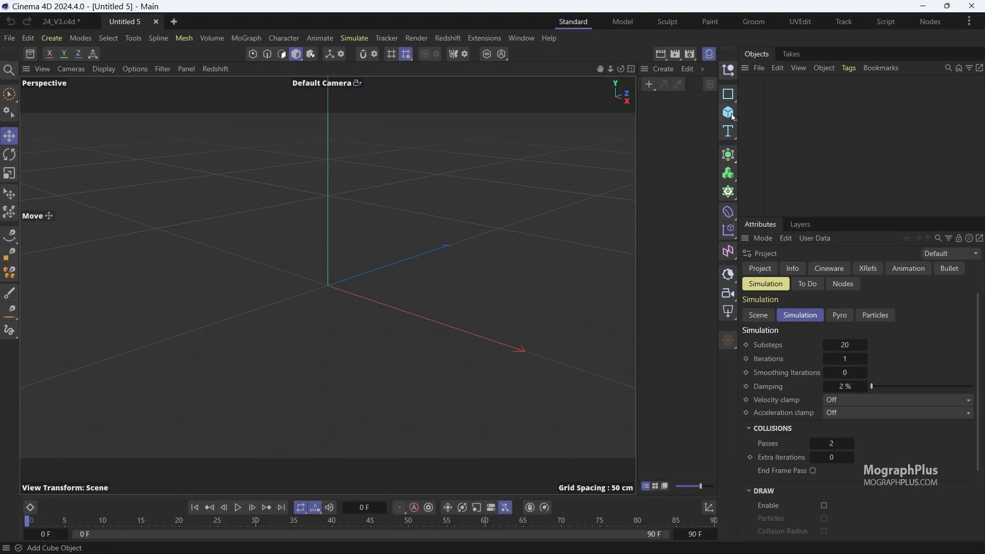
# Add a Plane object, orient it to +X, and set its height to 1000 cm.
pyautogui.moveTo(729, 112); pyautogui.dragTo(787, 150)
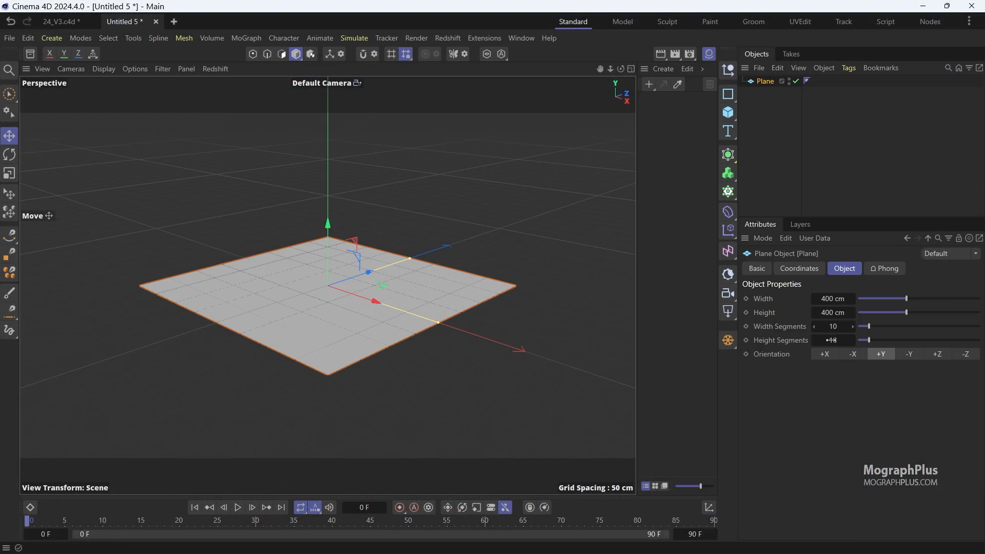
pyautogui.click(823, 355)
pyautogui.doubleClick(833, 314)
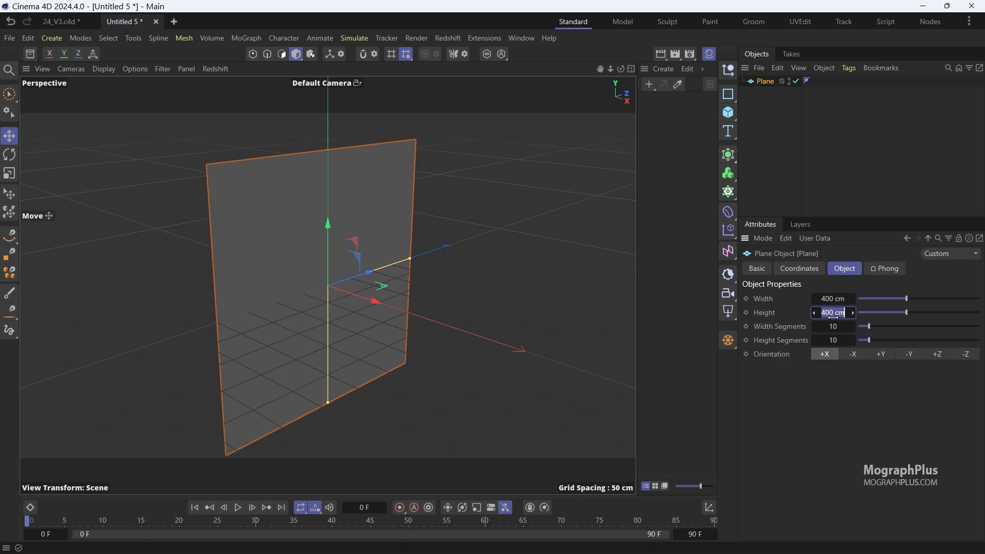
pyautogui.write('1000')
pyautogui.press('Return')
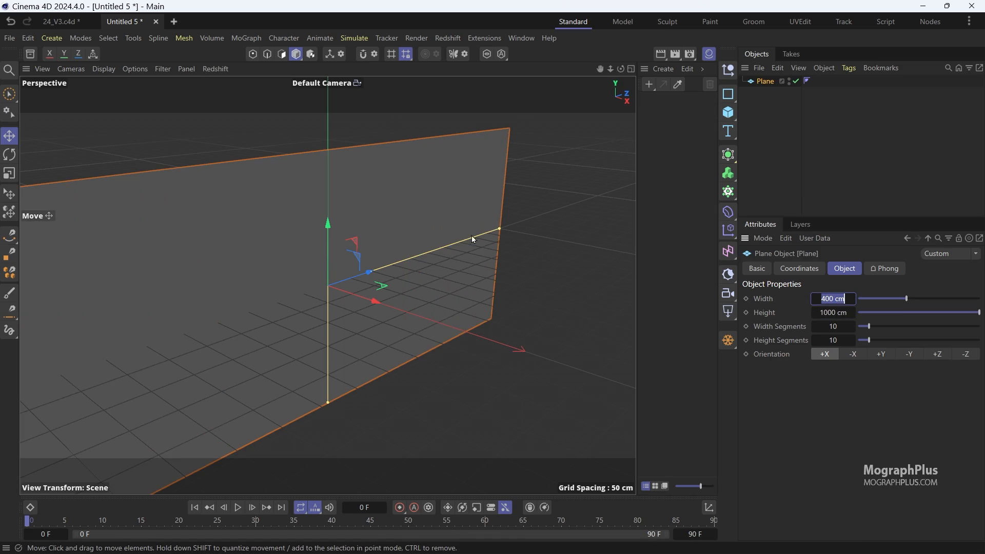
pyautogui.keyDown('alt'); pyautogui.moveTo(472, 236); pyautogui.dragTo(513, 303); pyautogui.keyUp('alt')
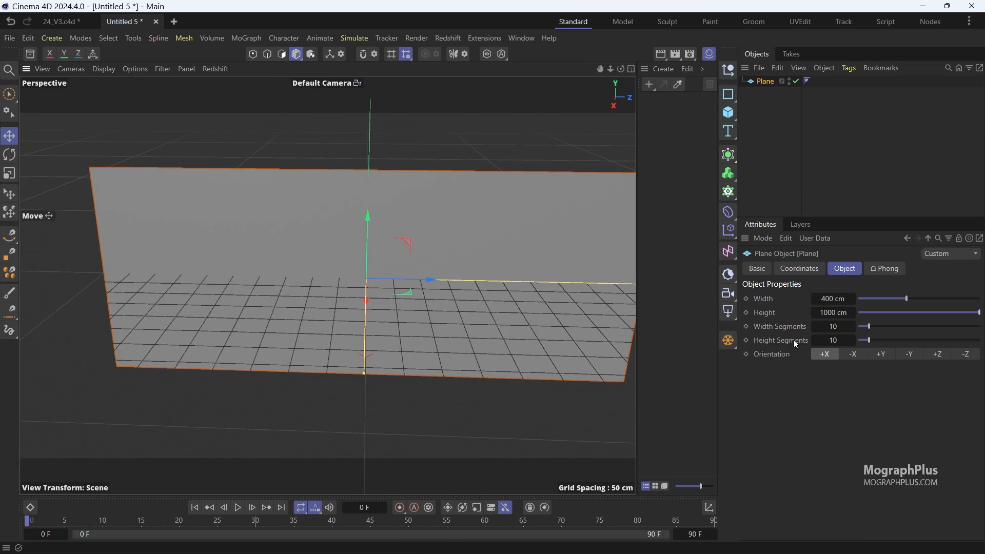
# Set the plane's height segments to 150 and switch the viewport display to shading with mesh lines.
pyautogui.click(834, 340)
pyautogui.write('150')
pyautogui.press('Return')
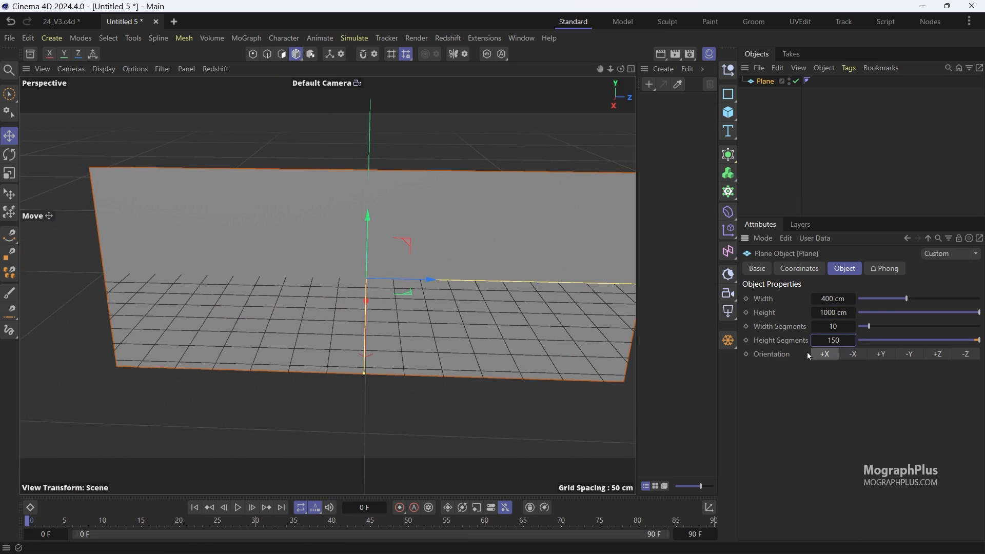
pyautogui.click(105, 69)
pyautogui.click(134, 120)
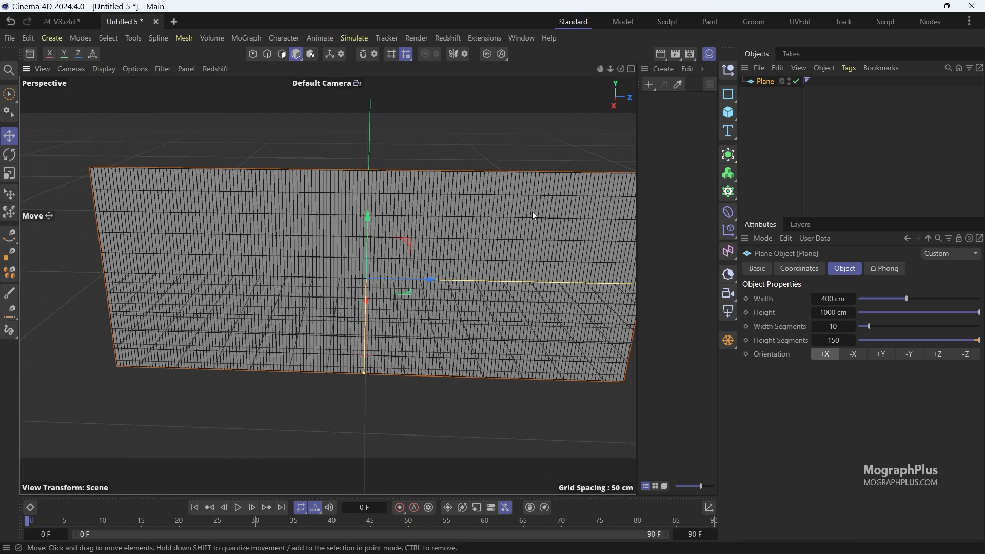
# Set the plane's width segments to 60, leaving its width as it is.
pyautogui.click(827, 299)
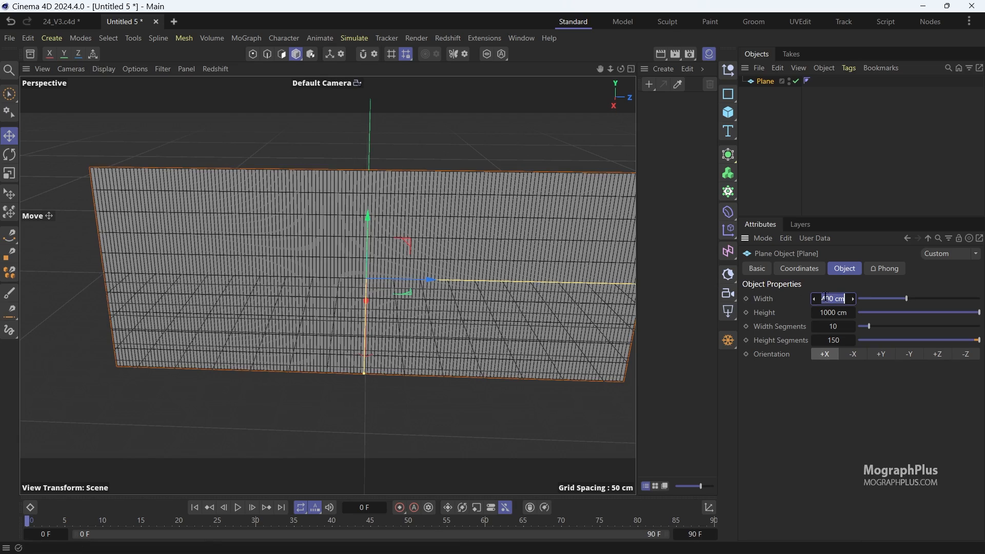
pyautogui.click(831, 327)
pyautogui.write('60')
pyautogui.press('Return')
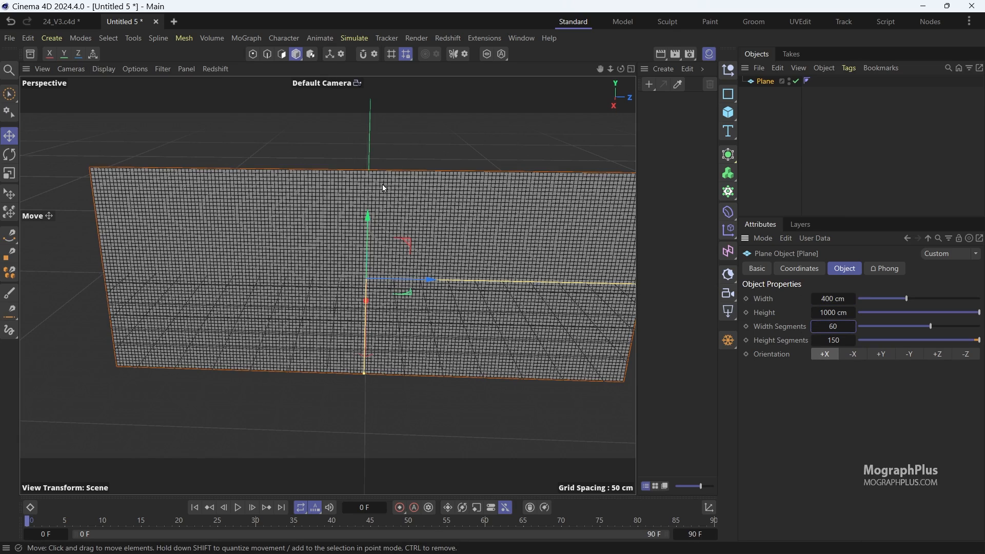
# Rename the plane object as Drape.
pyautogui.scroll(6, 345, 191)
pyautogui.keyDown('alt'); pyautogui.moveTo(409, 178); pyautogui.dragTo(430, 186); pyautogui.keyUp('alt')
pyautogui.scroll(-5, 410, 200)
pyautogui.keyDown('alt'); pyautogui.moveTo(377, 231); pyautogui.dragTo(313, 231); pyautogui.keyUp('alt')
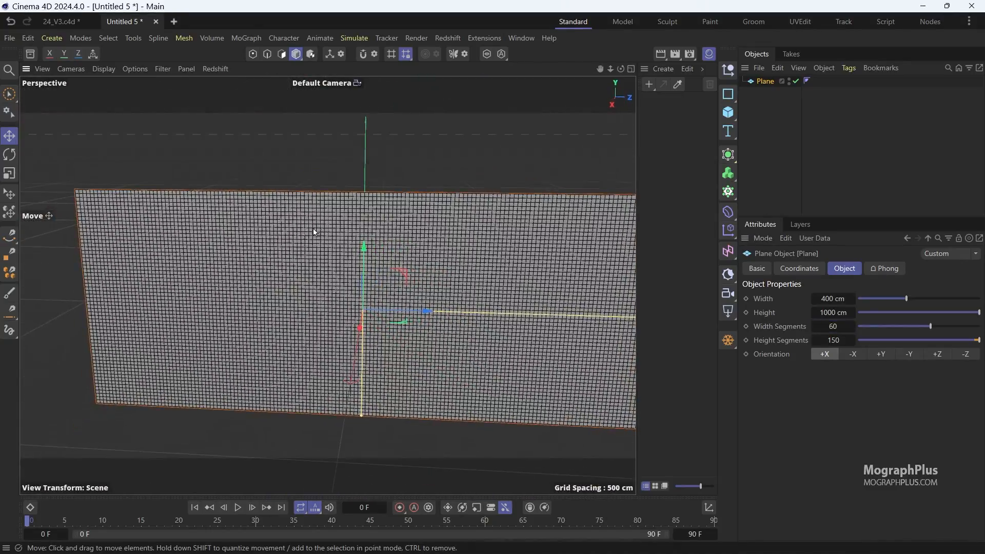
pyautogui.doubleClick(760, 83)
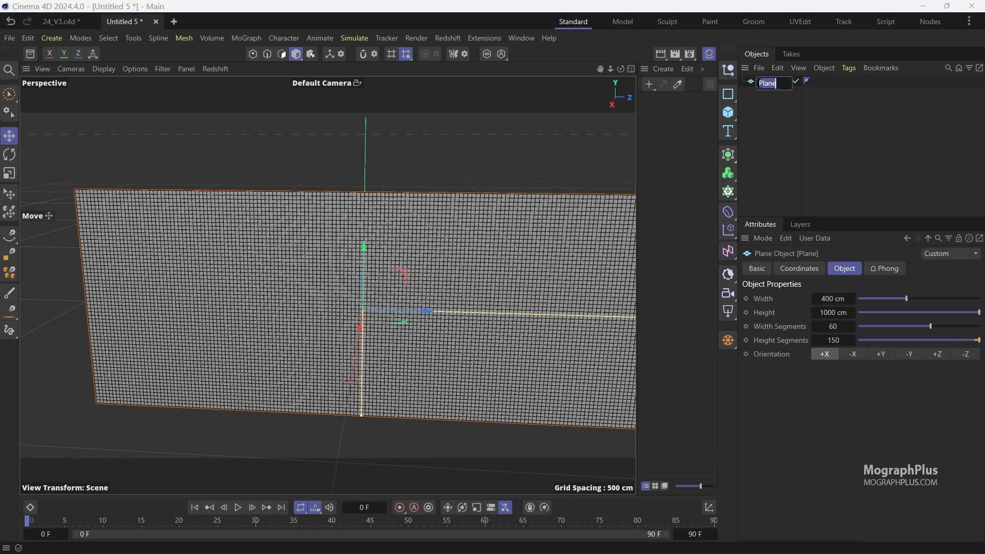
pyautogui.write('Drape')
pyautogui.press('Return')
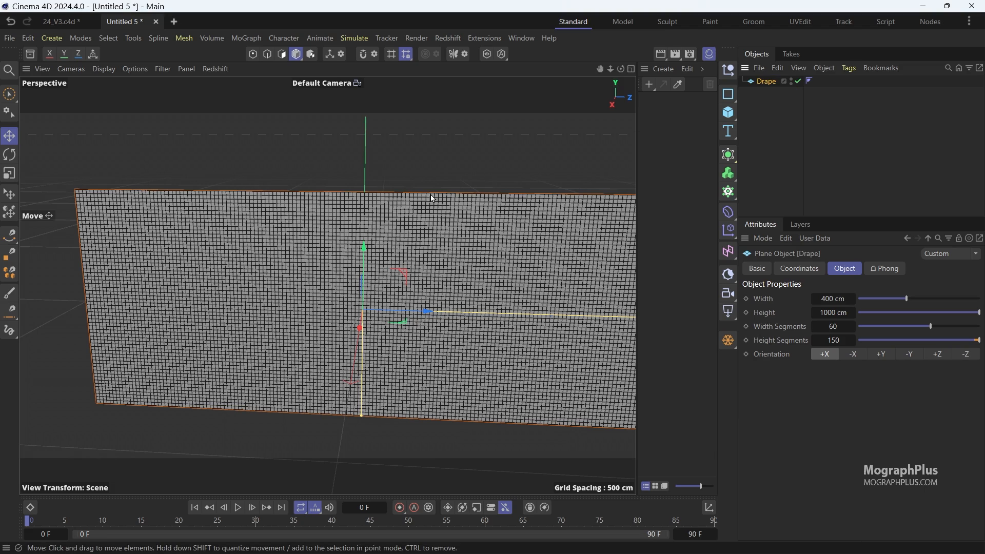
# Add a cube and set its size to 20 cm in X, 20 cm in Y and 1000 cm in Z.
pyautogui.keyDown('alt'); pyautogui.moveTo(324, 204); pyautogui.dragTo(277, 219, button='middle'); pyautogui.keyUp('alt')
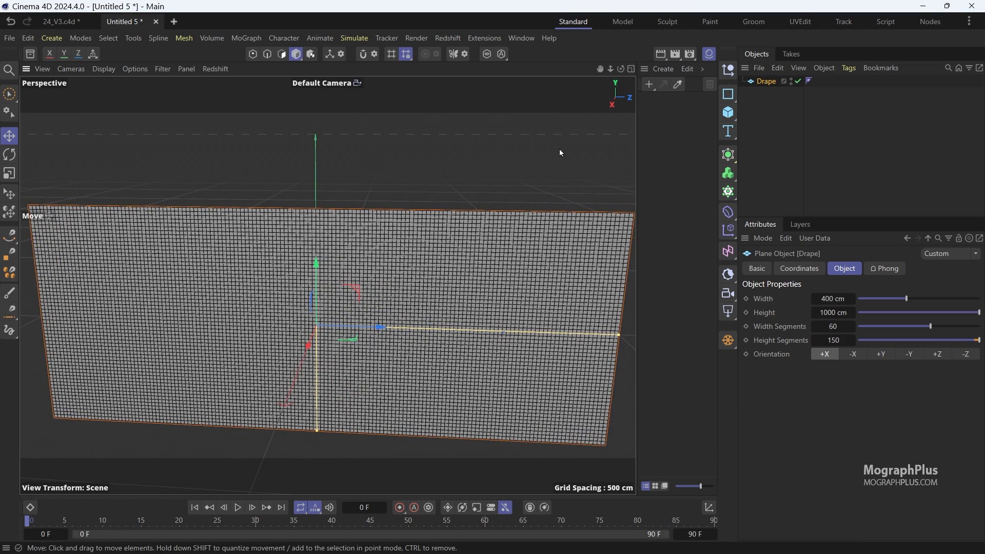
pyautogui.click(728, 112)
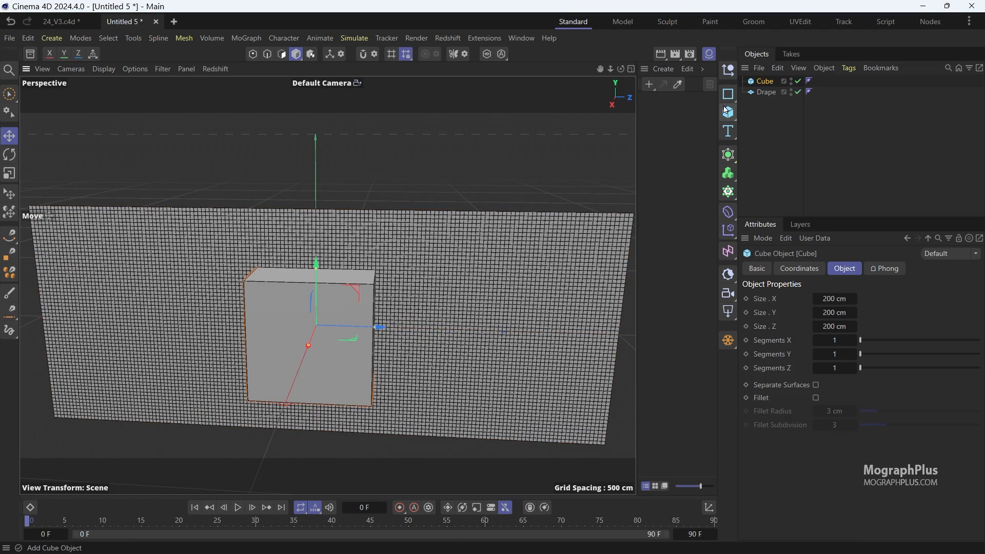
pyautogui.doubleClick(835, 299)
pyautogui.write('20')
pyautogui.press('Tab')
pyautogui.write('20')
pyautogui.press('Return')
pyautogui.doubleClick(831, 327)
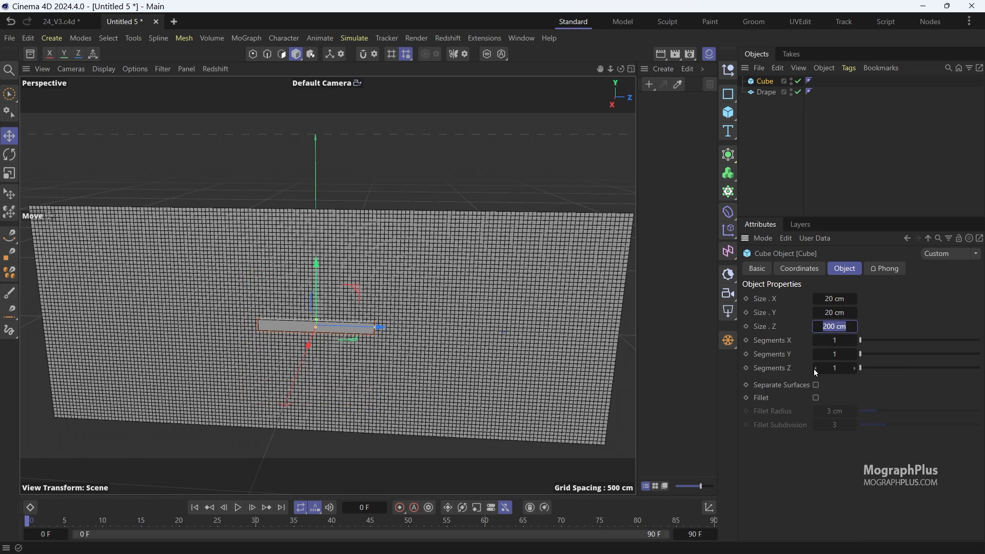
pyautogui.write('1000')
pyautogui.press('Return')
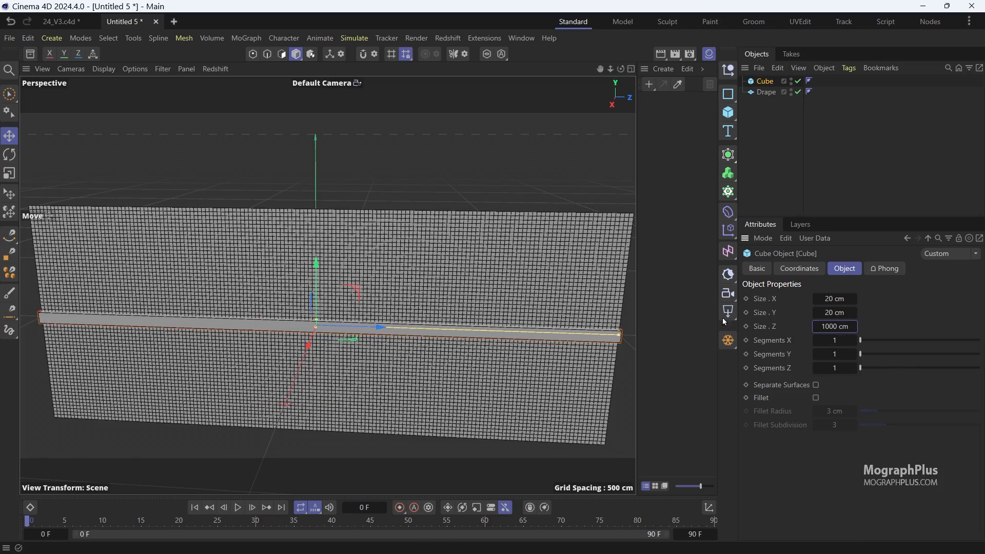
# Move the cube up so that it sits just above the Drape plane's top edge.
pyautogui.moveTo(316, 264); pyautogui.dragTo(333, 147)
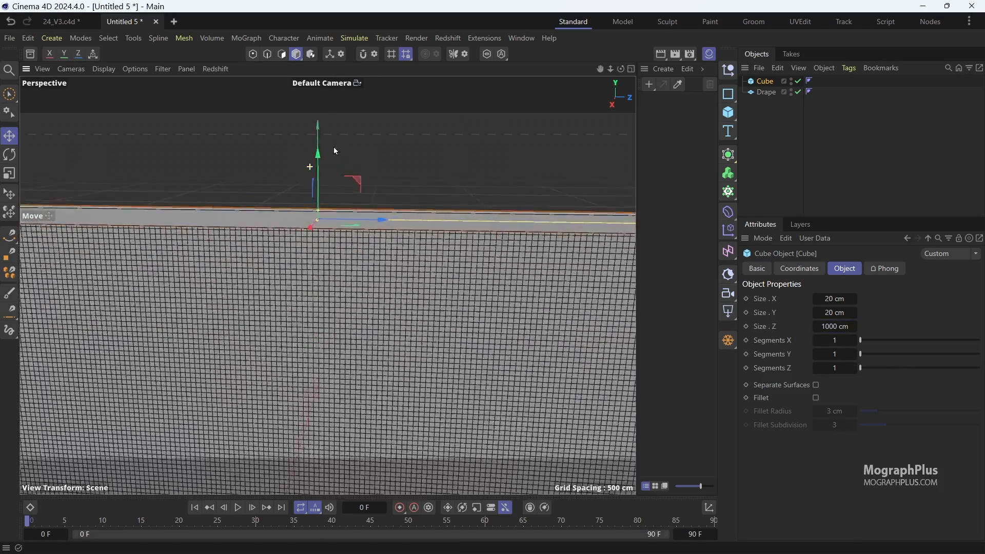
pyautogui.scroll(4, 303, 229)
pyautogui.keyDown('alt'); pyautogui.moveTo(303, 229); pyautogui.dragTo(321, 206); pyautogui.keyUp('alt')
pyautogui.keyDown('alt'); pyautogui.moveTo(321, 207); pyautogui.dragTo(328, 379, button='middle'); pyautogui.keyUp('alt')
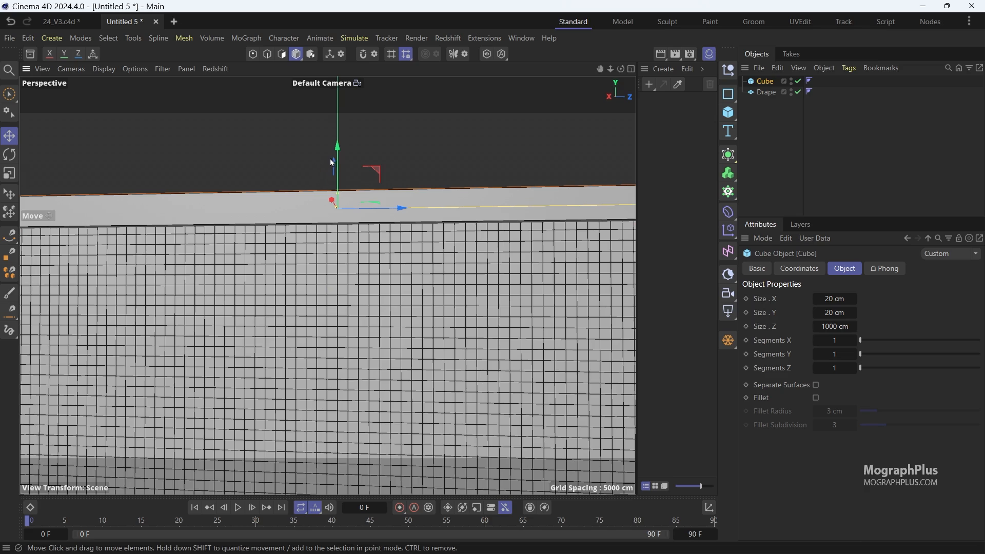
pyautogui.moveTo(332, 162); pyautogui.dragTo(356, 186)
pyautogui.scroll(3, 346, 163)
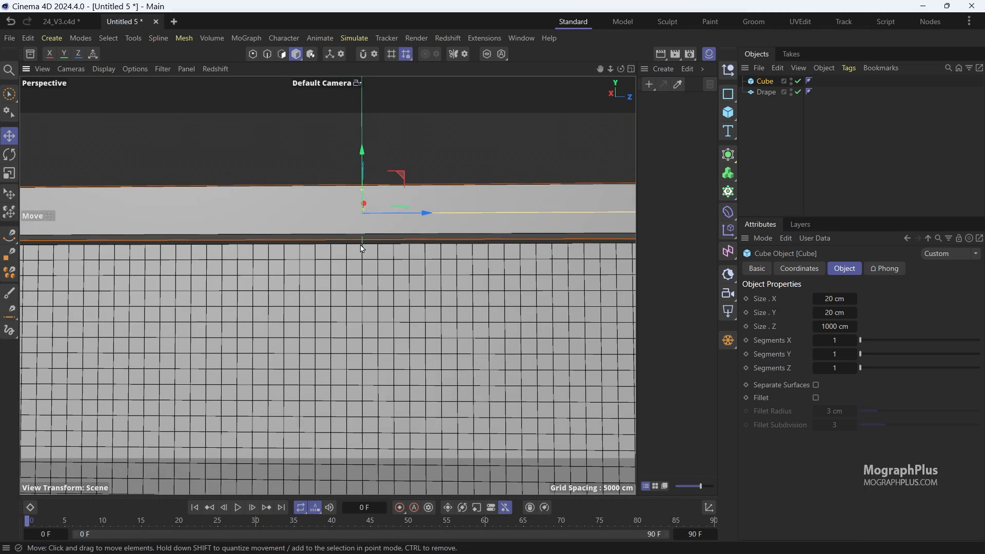
# Set the cube's segments to 3 in X, 3 in Y and 50 in Z.
pyautogui.scroll(-4, 366, 244)
pyautogui.moveTo(332, 275)
pyautogui.keyDown('alt'); pyautogui.mouseDown()
pyautogui.moveTo(325, 290)
pyautogui.moveTo(329, 262)
pyautogui.moveTo(331, 304)
pyautogui.moveTo(323, 282)
pyautogui.mouseUp(); pyautogui.keyUp('alt')
pyautogui.click(836, 341)
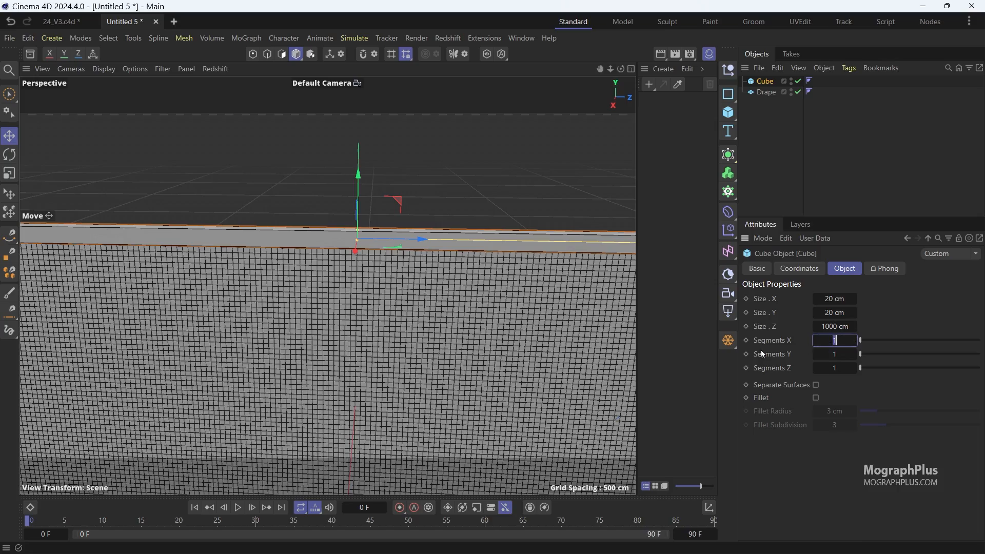
pyautogui.write('3')
pyautogui.press('Return')
pyautogui.click(834, 354)
pyautogui.write('3')
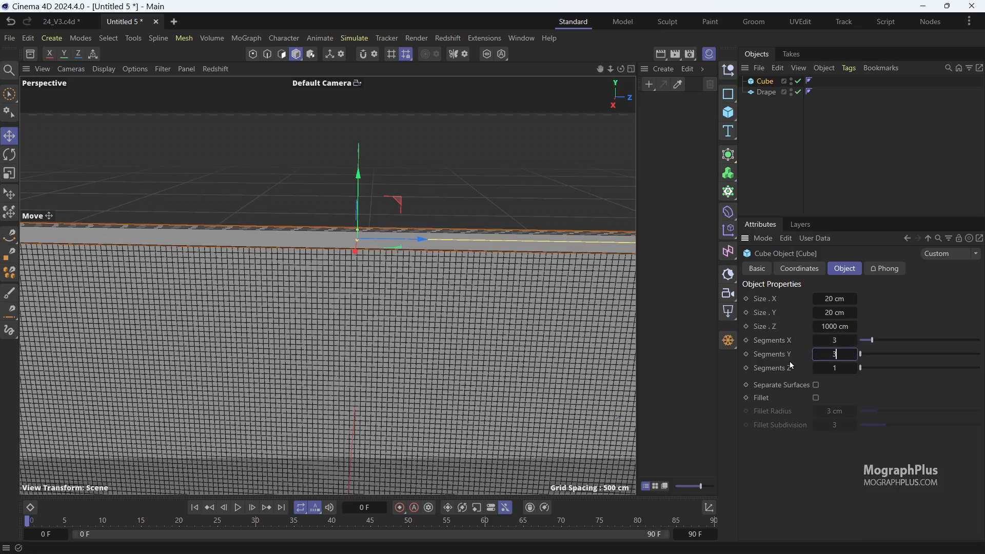
pyautogui.press('Return')
pyautogui.keyDown('alt'); pyautogui.moveTo(482, 232); pyautogui.dragTo(623, 313); pyautogui.keyUp('alt')
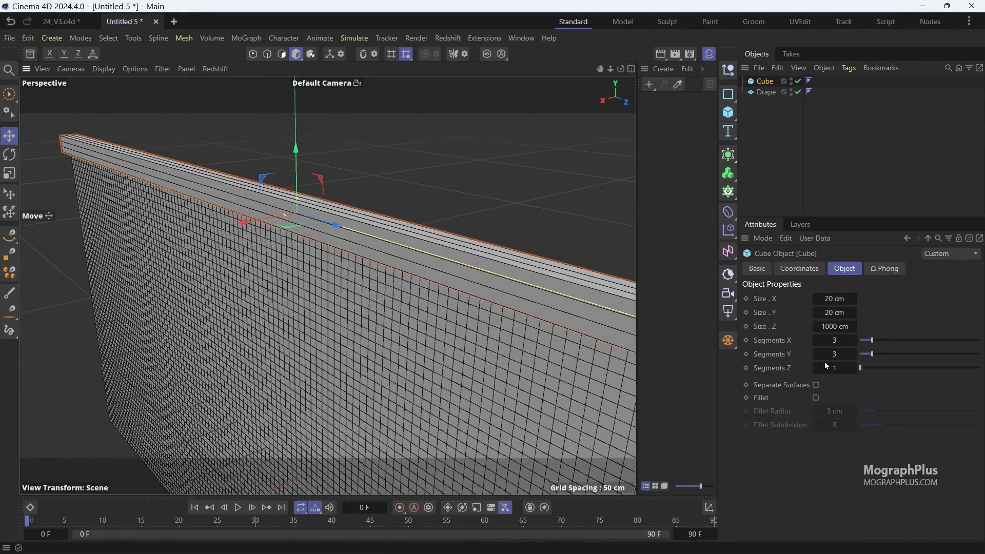
pyautogui.write('50')
pyautogui.press('Return')
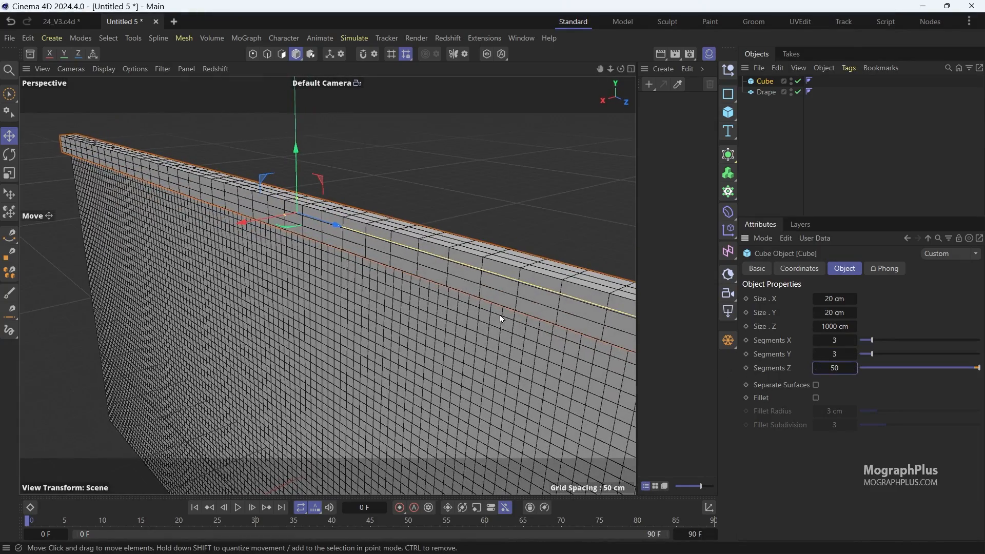
# Select both the cube and the Drape plane and add a Cloth simulation tag to them.
pyautogui.keyDown('alt'); pyautogui.moveTo(409, 252); pyautogui.dragTo(447, 199); pyautogui.keyUp('alt')
pyautogui.keyDown('alt'); pyautogui.moveTo(273, 292); pyautogui.dragTo(351, 237, button='middle'); pyautogui.keyUp('alt')
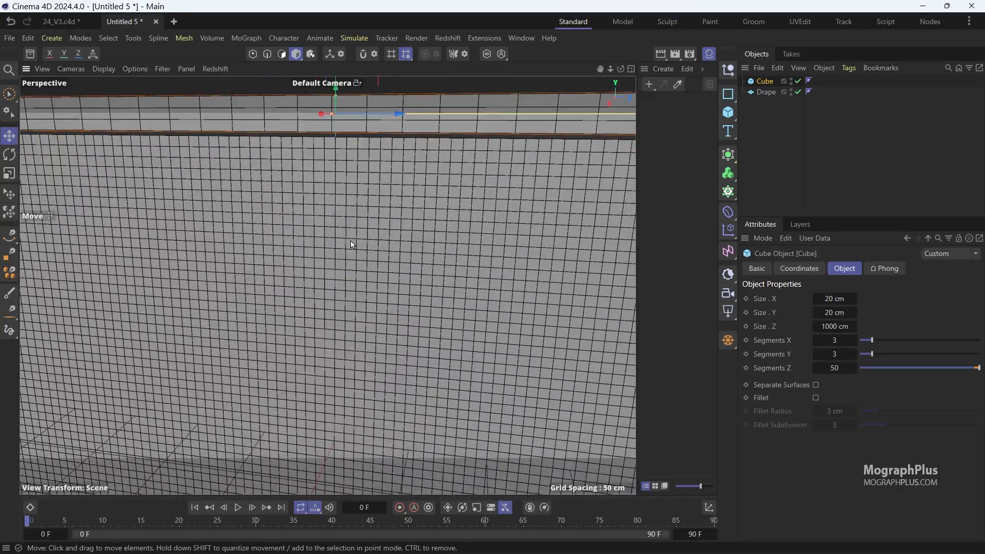
pyautogui.keyDown('alt'); pyautogui.moveTo(343, 240); pyautogui.dragTo(283, 281, button='right'); pyautogui.keyUp('alt')
pyautogui.keyDown('alt'); pyautogui.moveTo(335, 247); pyautogui.dragTo(312, 260, button='middle'); pyautogui.keyUp('alt')
pyautogui.keyDown('alt'); pyautogui.moveTo(312, 262); pyautogui.dragTo(373, 213, button='right'); pyautogui.keyUp('alt')
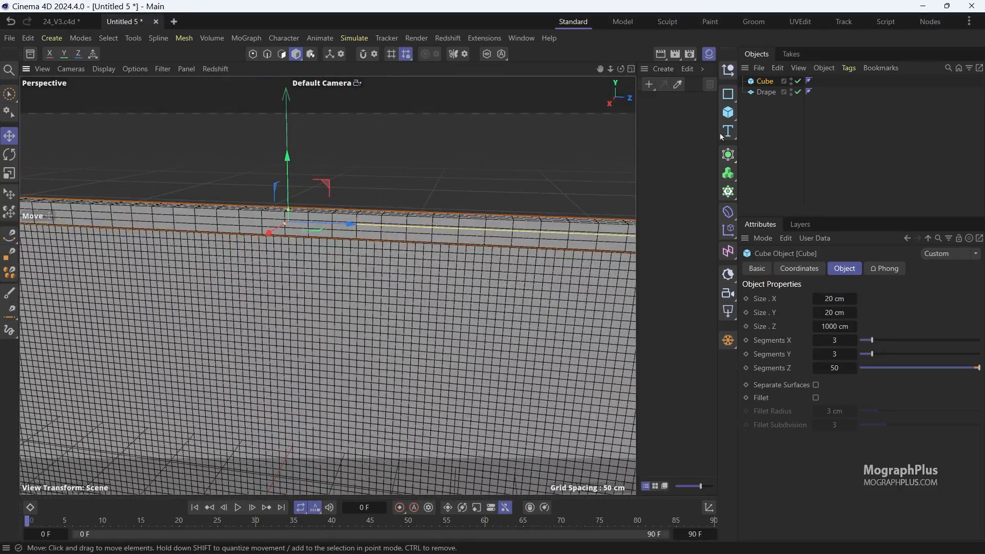
pyautogui.keyDown('shift'); pyautogui.click(770, 93); pyautogui.keyUp('shift')
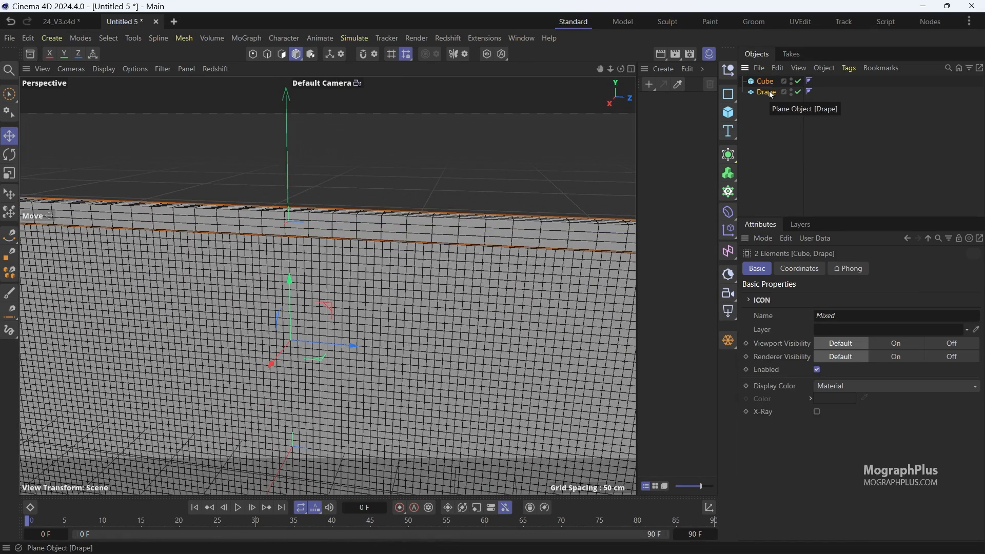
pyautogui.hotkey('shift', 'c')
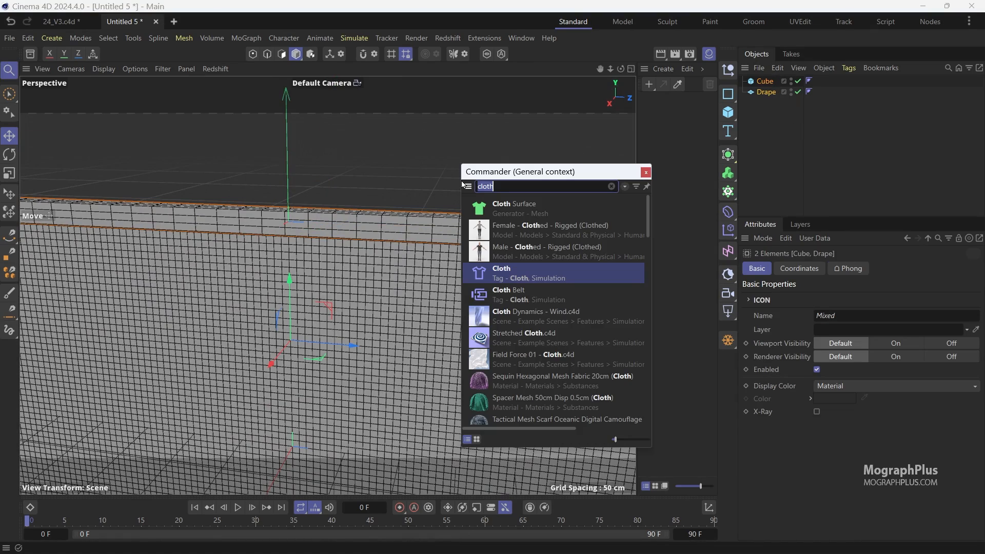
pyautogui.write('cloth')
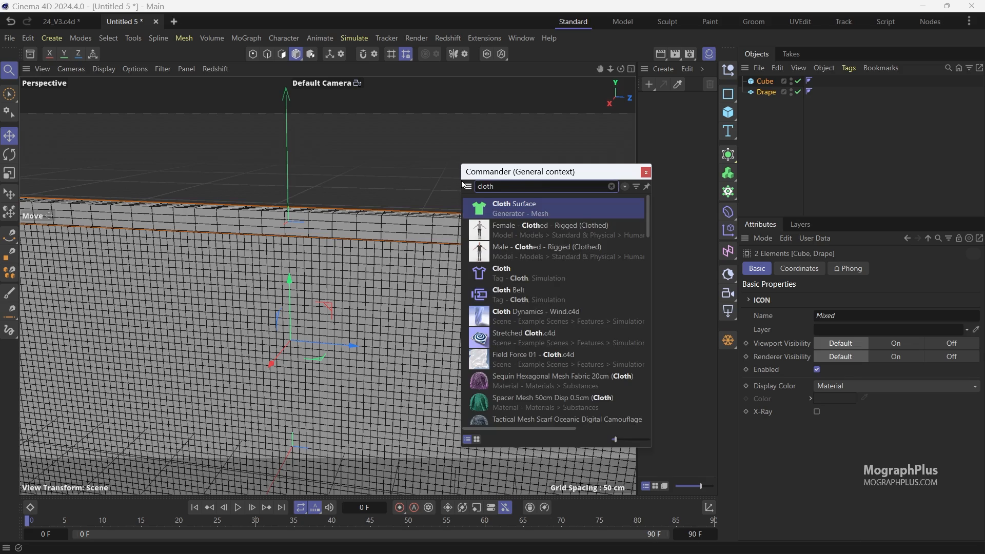
pyautogui.press('Down')
pyautogui.press('Return')
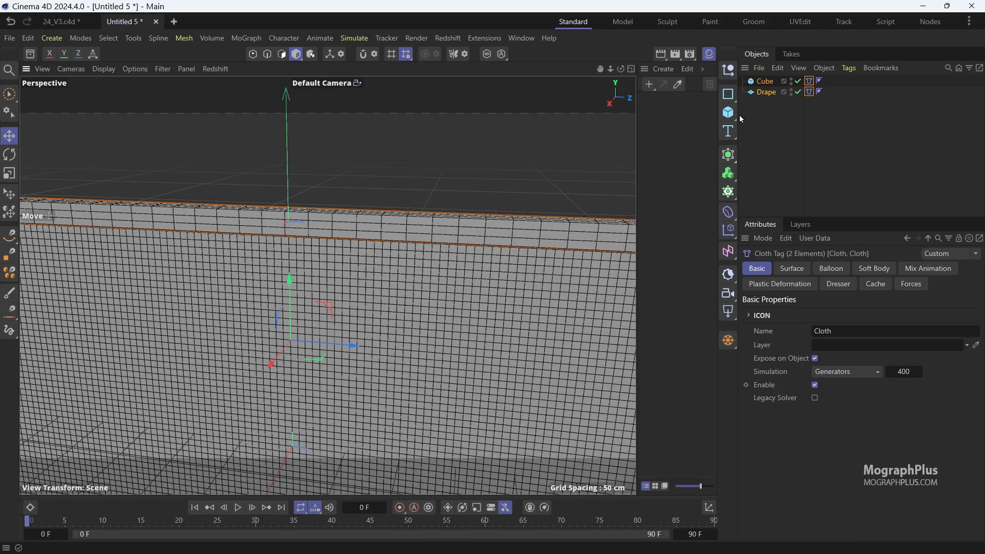
pyautogui.rightClick(768, 92)
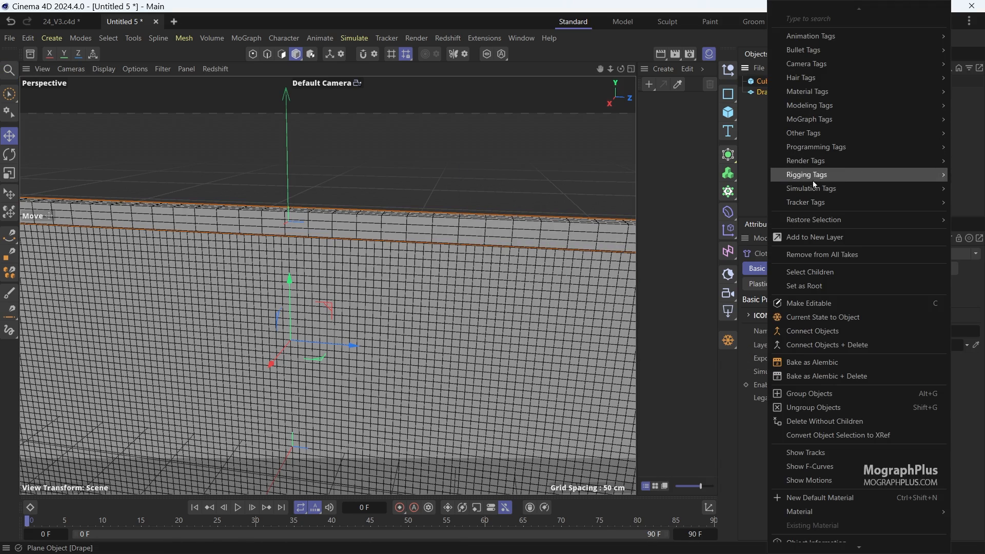
pyautogui.moveTo(817, 189)
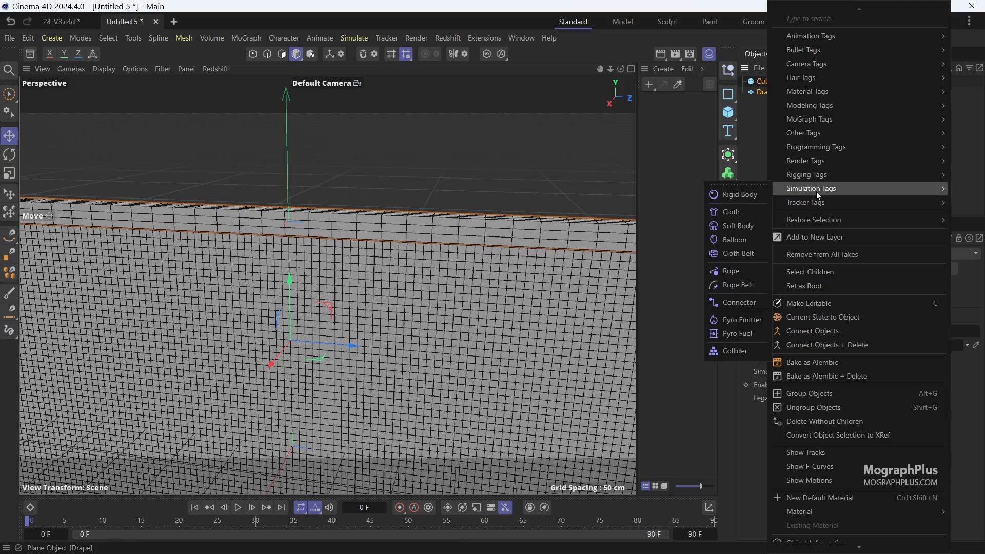
pyautogui.click(738, 213)
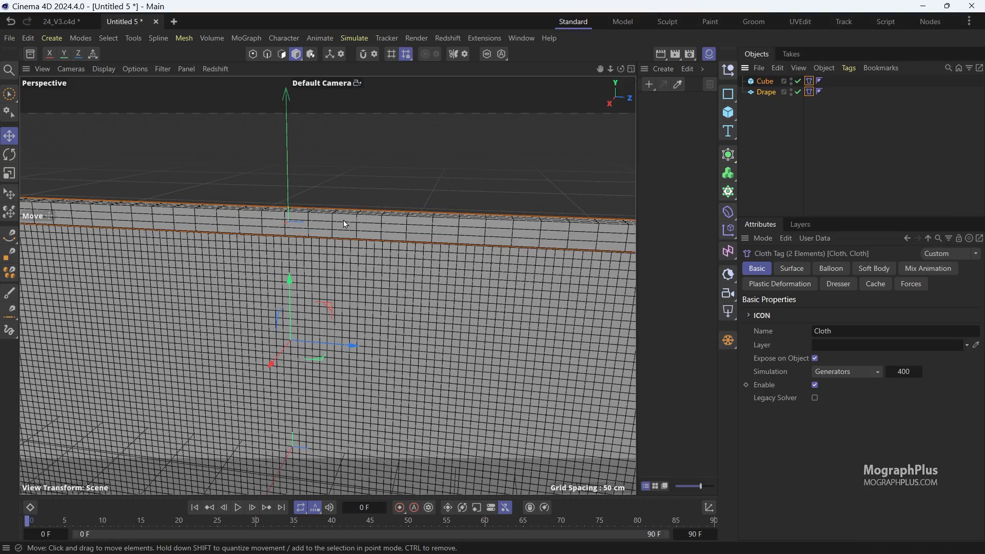
# Play the timeline to preview the cloth simulation of the cube and the Drape plane.
pyautogui.keyDown('alt'); pyautogui.moveTo(343, 221); pyautogui.dragTo(372, 173, button='middle'); pyautogui.keyUp('alt')
pyautogui.keyDown('alt'); pyautogui.moveTo(371, 172); pyautogui.dragTo(345, 191, button='right'); pyautogui.keyUp('alt')
pyautogui.keyDown('alt'); pyautogui.moveTo(345, 191); pyautogui.dragTo(359, 221); pyautogui.keyUp('alt')
pyautogui.keyDown('alt'); pyautogui.moveTo(281, 340); pyautogui.dragTo(239, 405, button='right'); pyautogui.keyUp('alt')
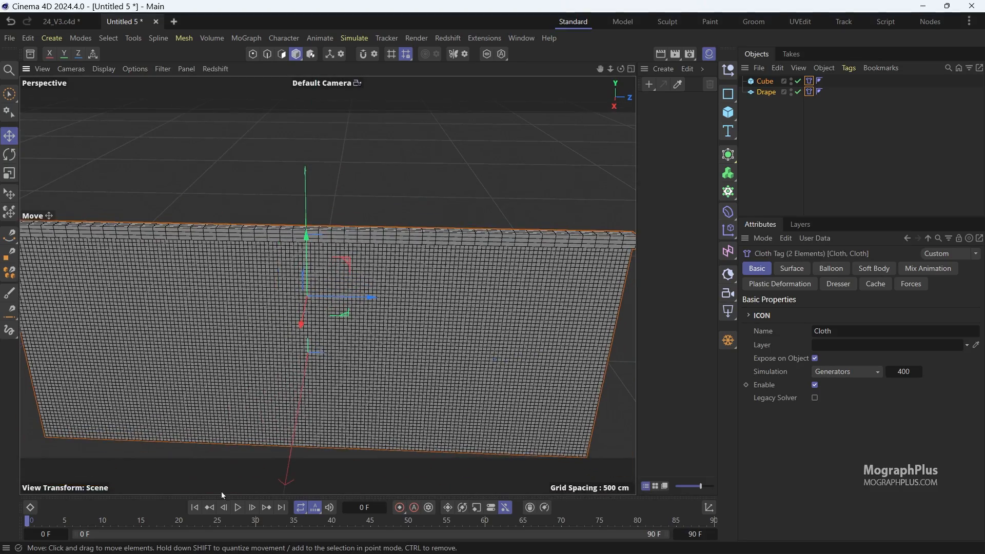
pyautogui.click(238, 511)
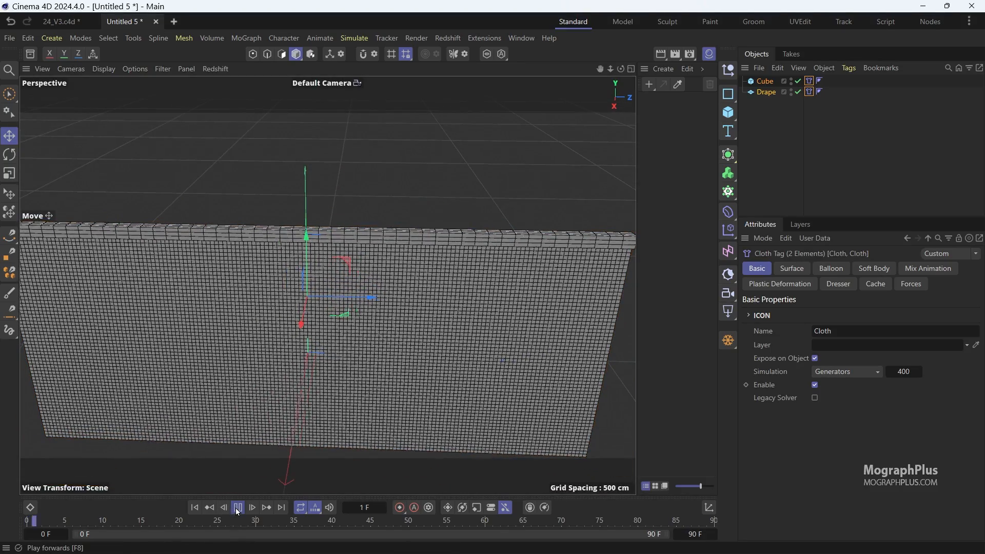
# Return the timeline to its first frame and rename the cube as Rod.
pyautogui.click(195, 508)
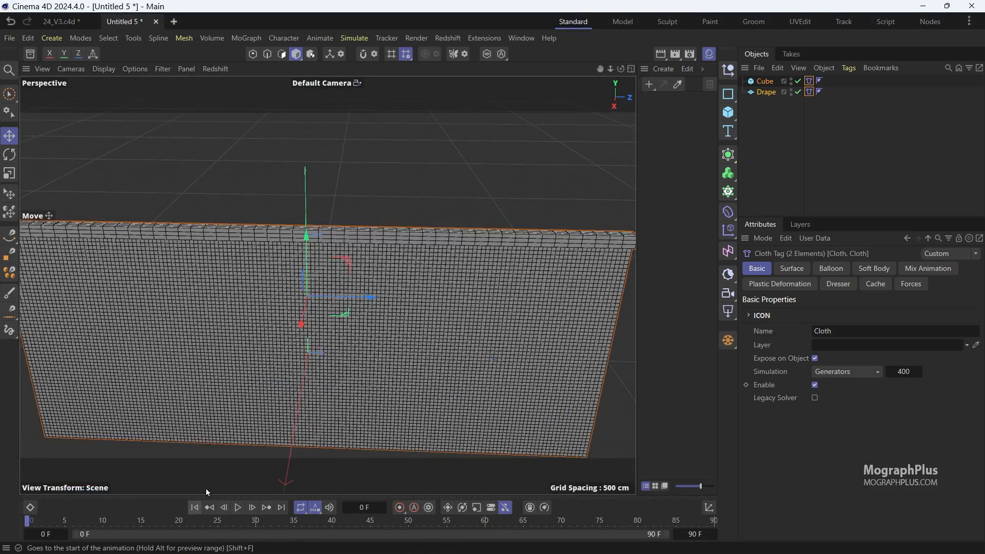
pyautogui.keyDown('alt'); pyautogui.moveTo(315, 314); pyautogui.dragTo(353, 245, button='right'); pyautogui.keyUp('alt')
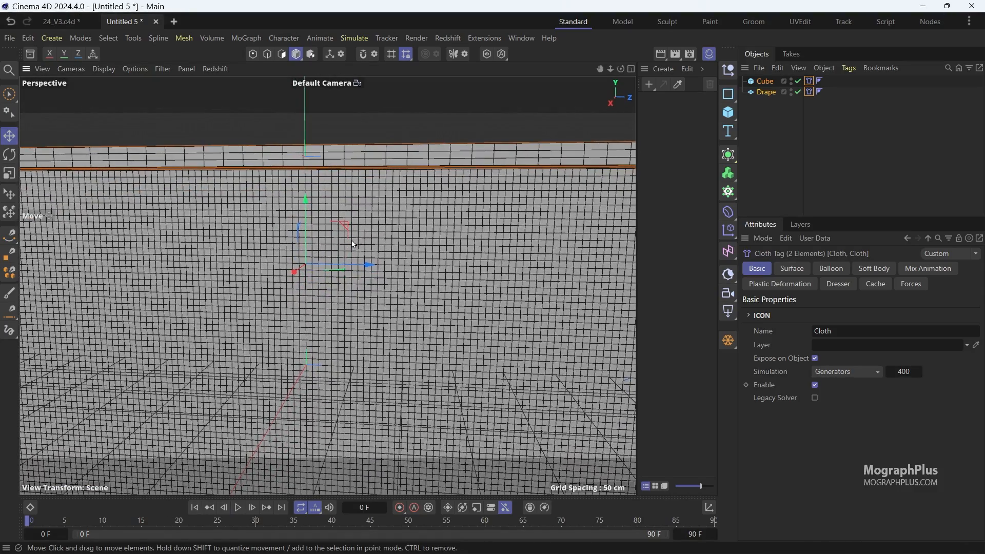
pyautogui.click(386, 159)
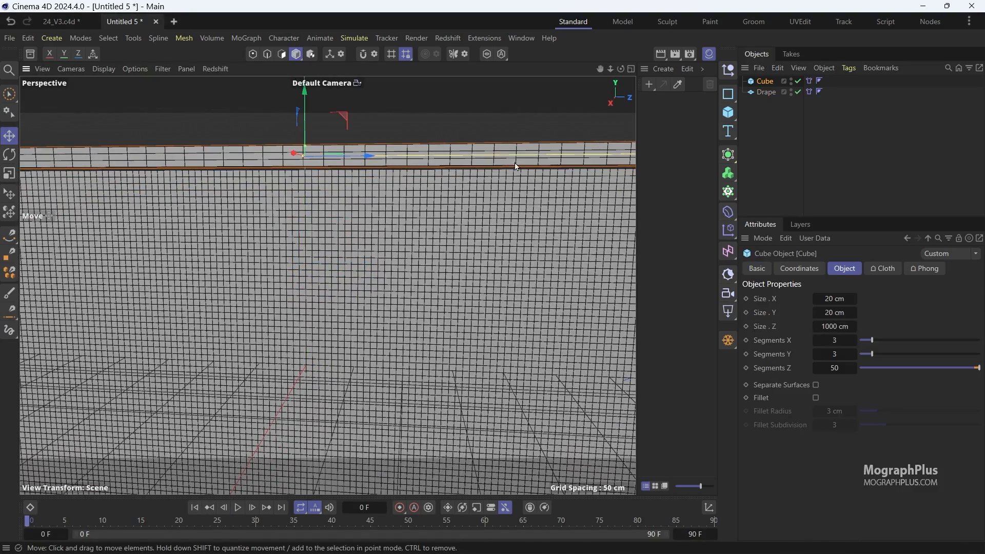
pyautogui.doubleClick(771, 81)
pyautogui.write('Ro')
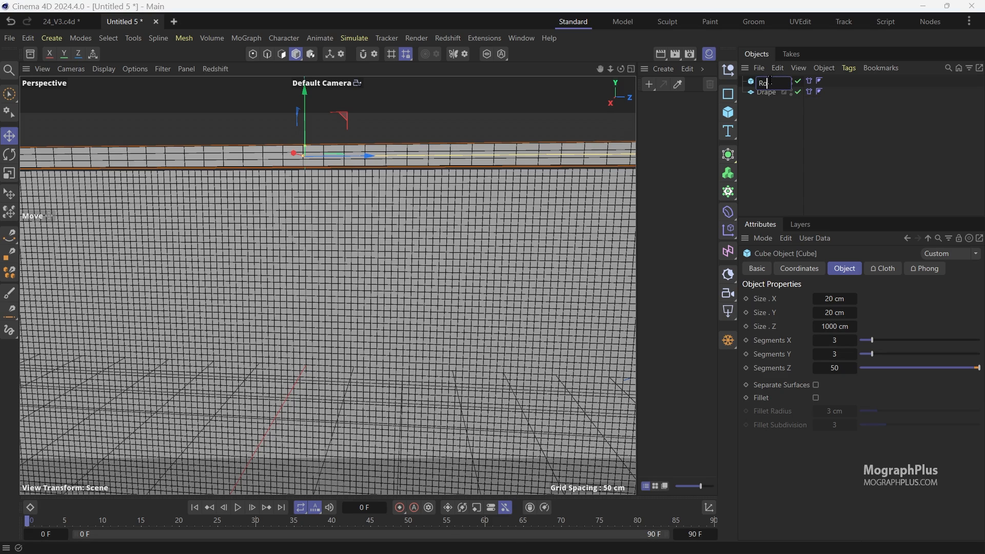
pyautogui.write('d')
pyautogui.press('Return')
pyautogui.rightClick(771, 81)
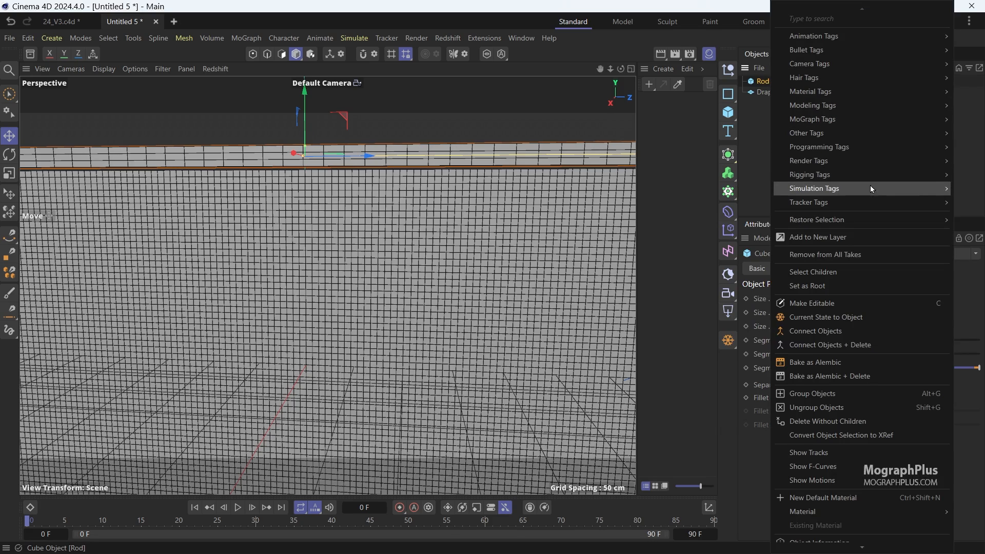
pyautogui.moveTo(870, 188)
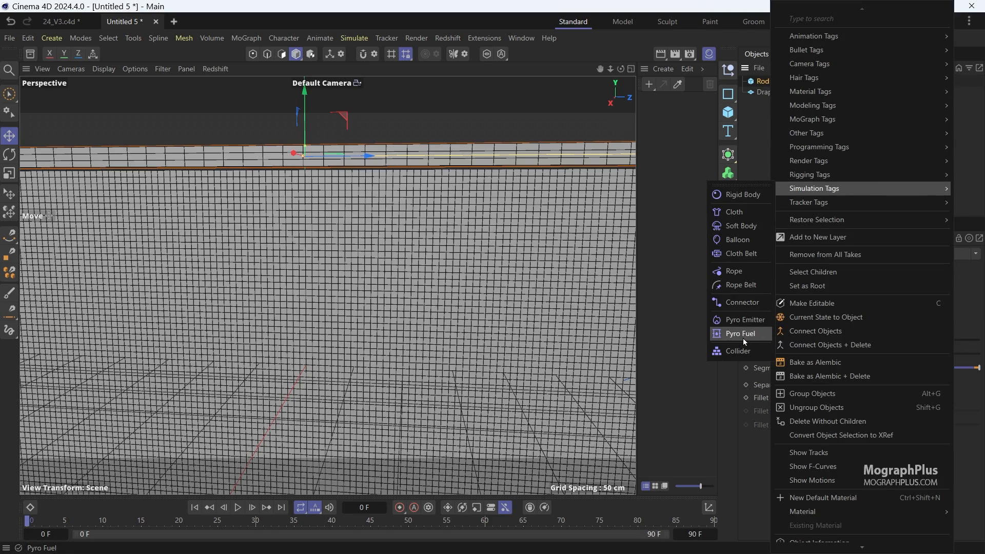
pyautogui.click(738, 351)
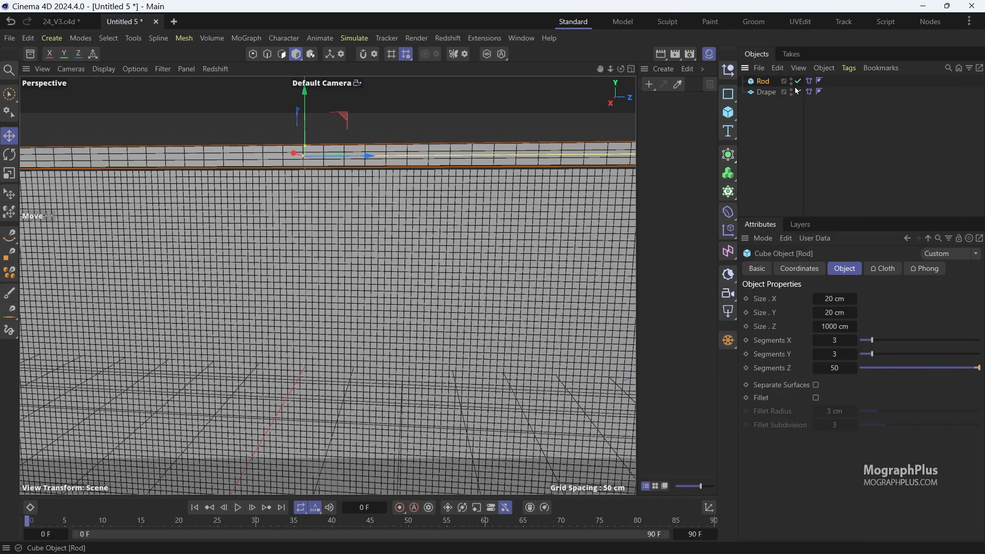
# Enable With Pins under Mix Animation in the Rod's Cloth tag.
pyautogui.click(809, 82)
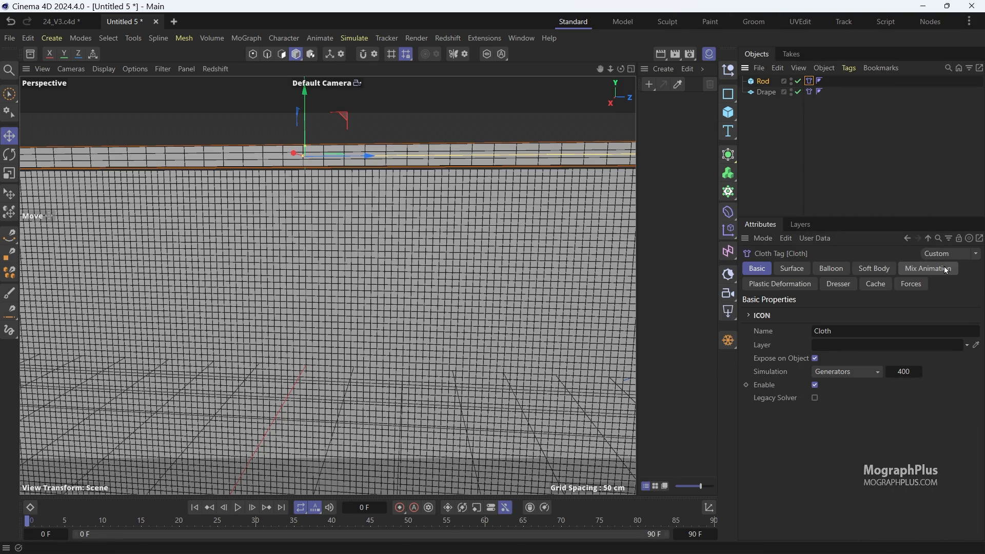
pyautogui.click(932, 269)
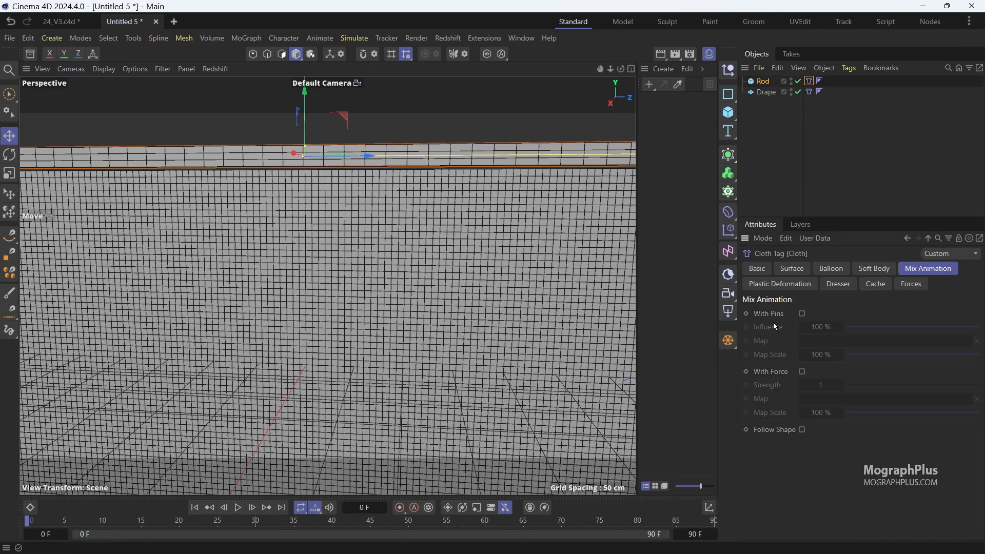
pyautogui.click(803, 314)
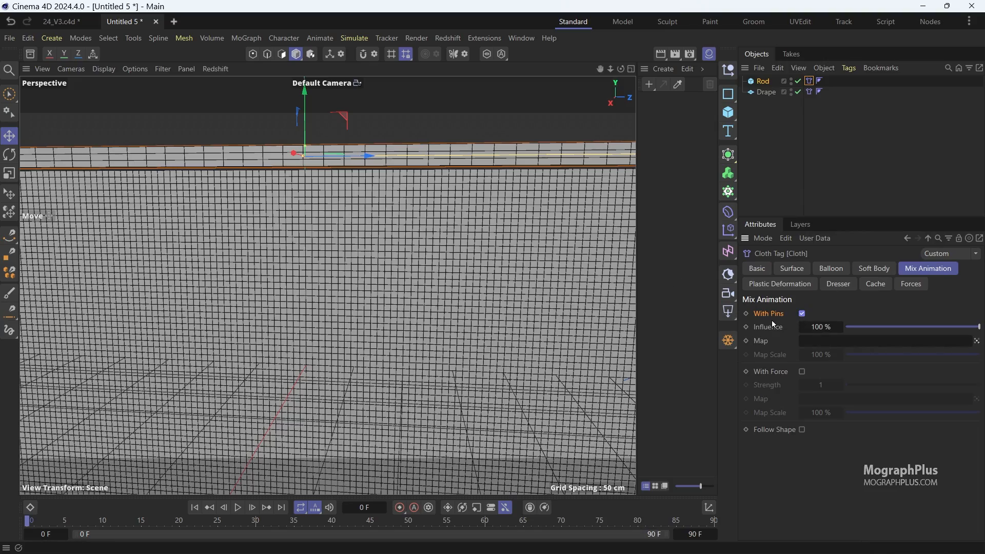
# Play the simulation to check how the pinned Rod and the Drape behave, and rewind to the first frame.
pyautogui.scroll(-5, 392, 209)
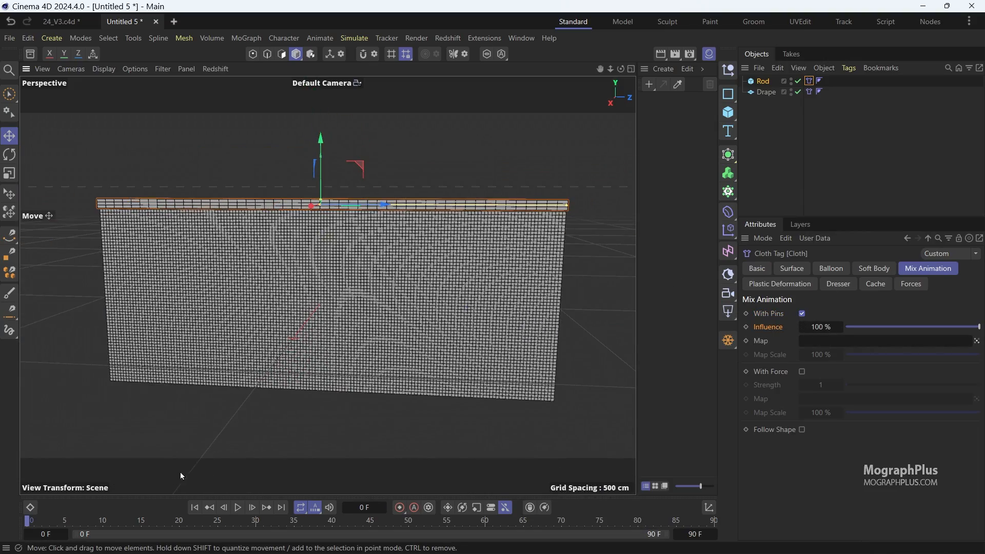
pyautogui.click(238, 510)
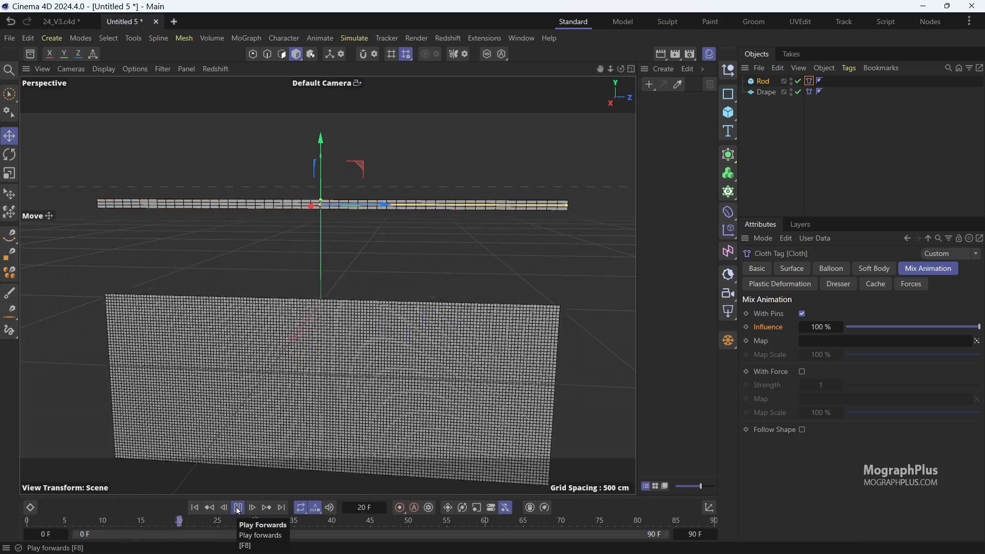
pyautogui.click(238, 508)
pyautogui.click(194, 508)
# Add a Connector simulation tag to the Drape plane and enlarge the area showing its settings.
pyautogui.scroll(3, 367, 180)
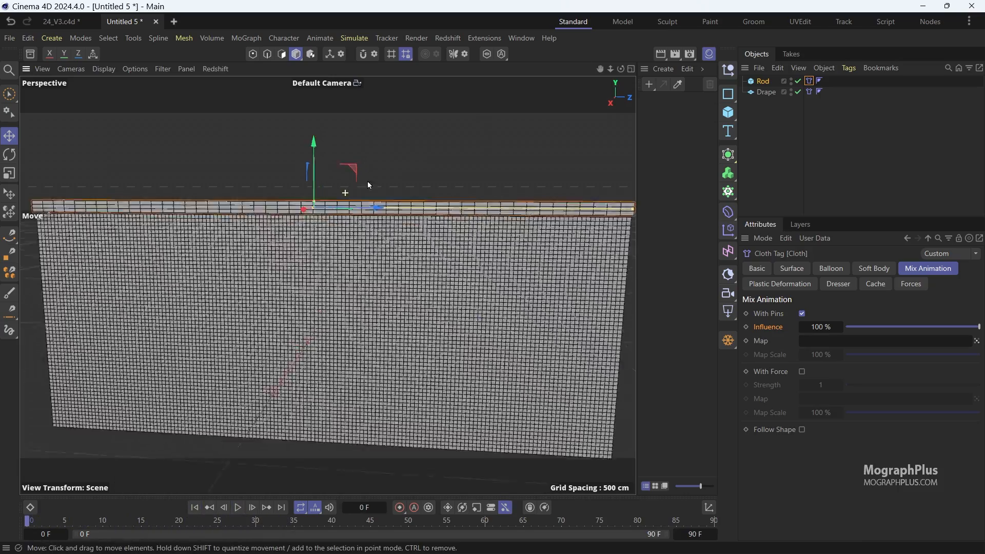
pyautogui.click(776, 93)
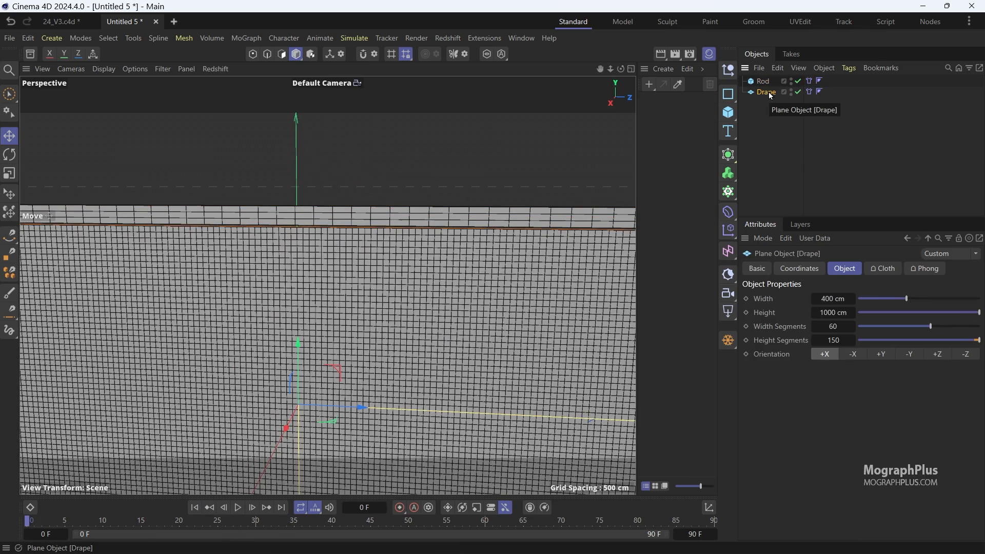
pyautogui.rightClick(772, 96)
pyautogui.moveTo(844, 188)
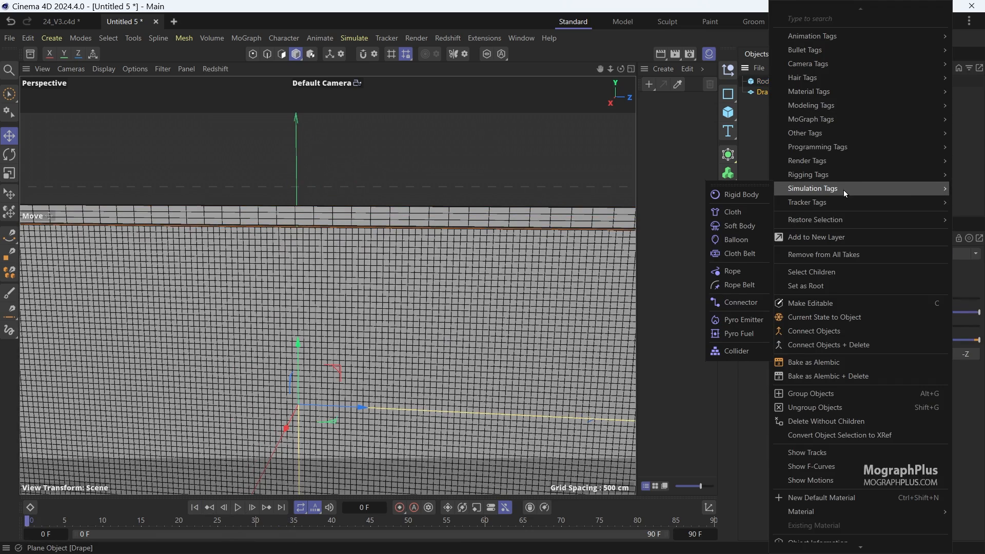
pyautogui.click(740, 303)
pyautogui.moveTo(834, 216); pyautogui.dragTo(833, 182)
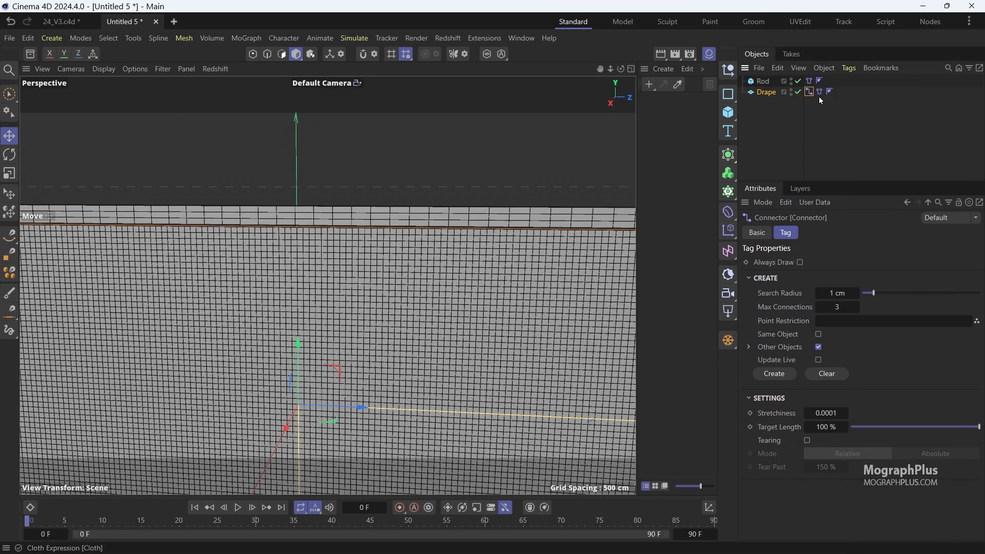
# Enable Update Live for the Drape's Connector tag, set its Search Radius to 4.9 cm, and inspect the connections along the Rod.
pyautogui.click(819, 360)
pyautogui.moveTo(879, 293); pyautogui.dragTo(920, 294)
pyautogui.scroll(5, 411, 206)
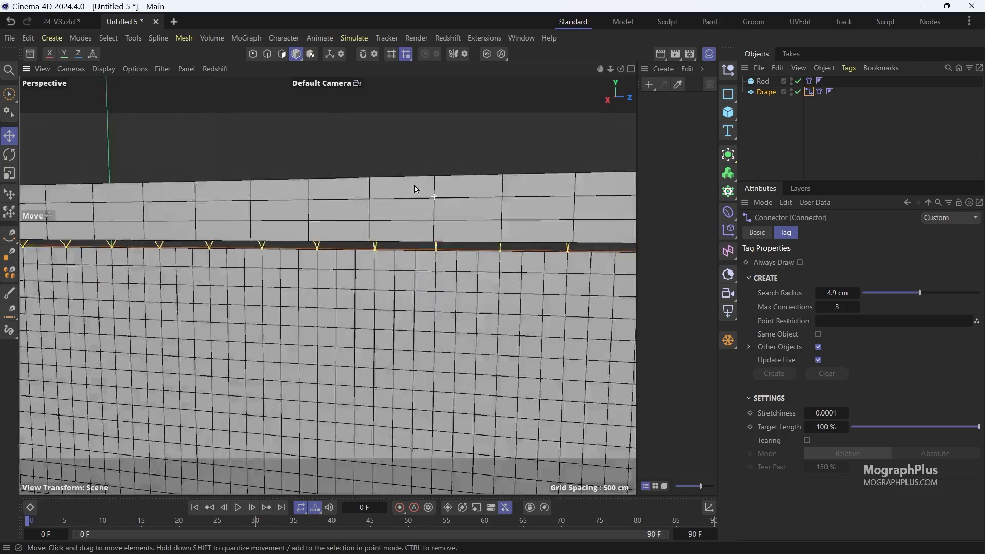
pyautogui.keyDown('alt'); pyautogui.moveTo(414, 186); pyautogui.dragTo(388, 179); pyautogui.keyUp('alt')
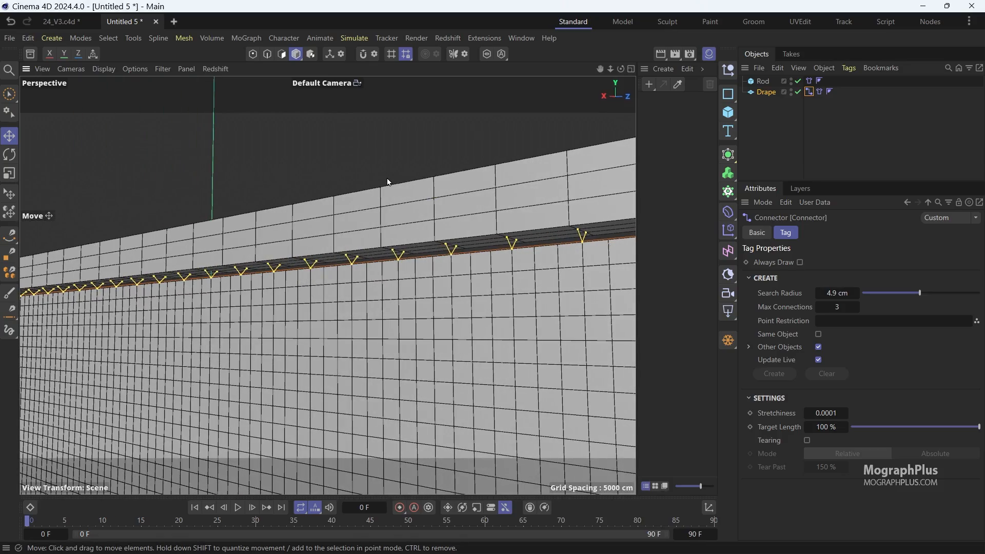
pyautogui.scroll(-5, 388, 190)
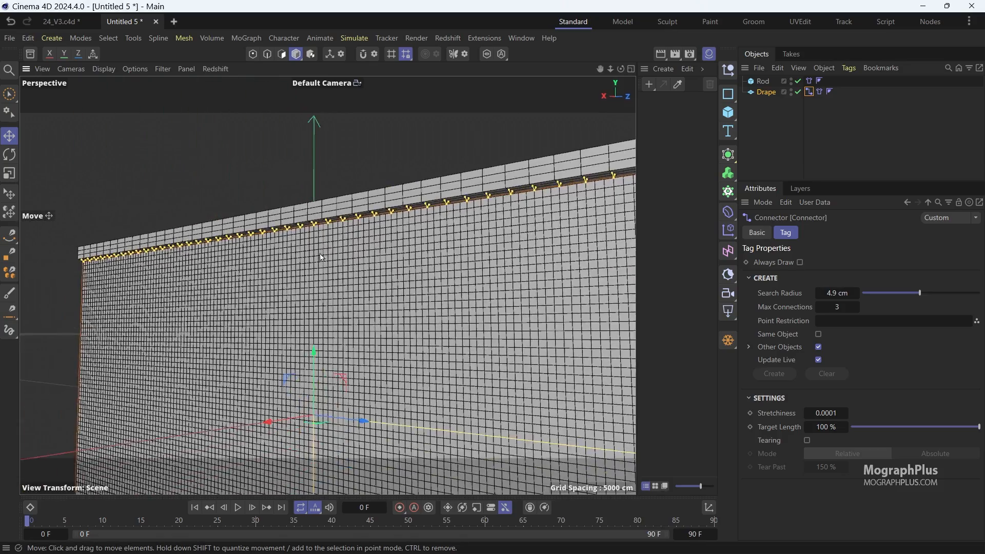
pyautogui.keyDown('alt'); pyautogui.moveTo(341, 175); pyautogui.dragTo(360, 201); pyautogui.keyUp('alt')
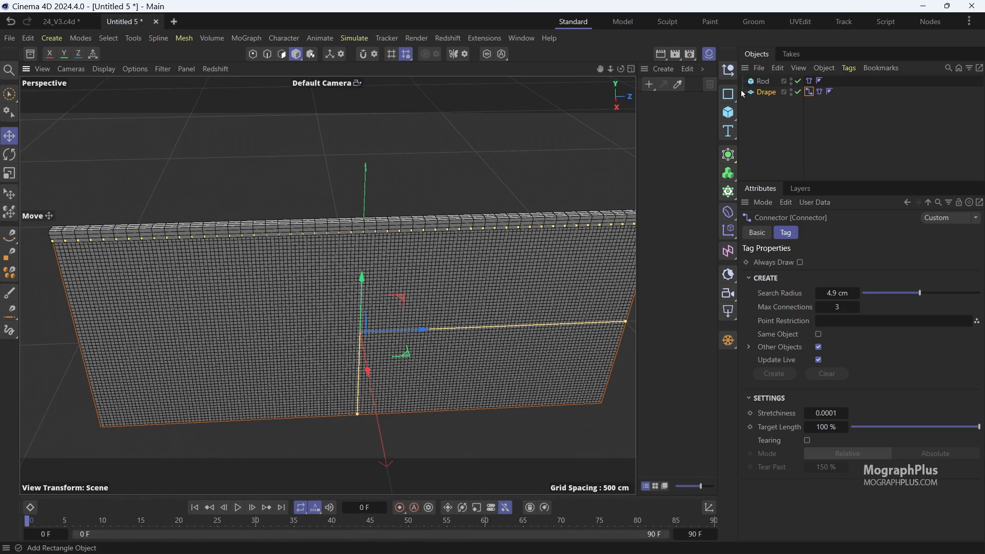
# Select the Rod and extend the timeline's end to frame 2000.
pyautogui.click(761, 81)
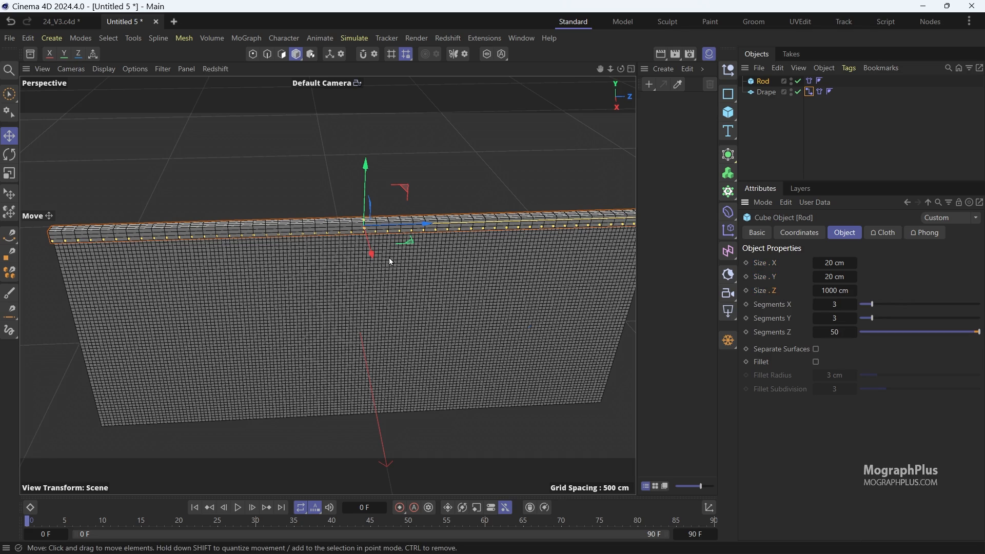
pyautogui.keyDown('alt'); pyautogui.moveTo(405, 282); pyautogui.dragTo(439, 268, button='middle'); pyautogui.keyUp('alt')
pyautogui.keyDown('alt'); pyautogui.moveTo(439, 268); pyautogui.dragTo(436, 254); pyautogui.keyUp('alt')
pyautogui.scroll(1, 437, 254)
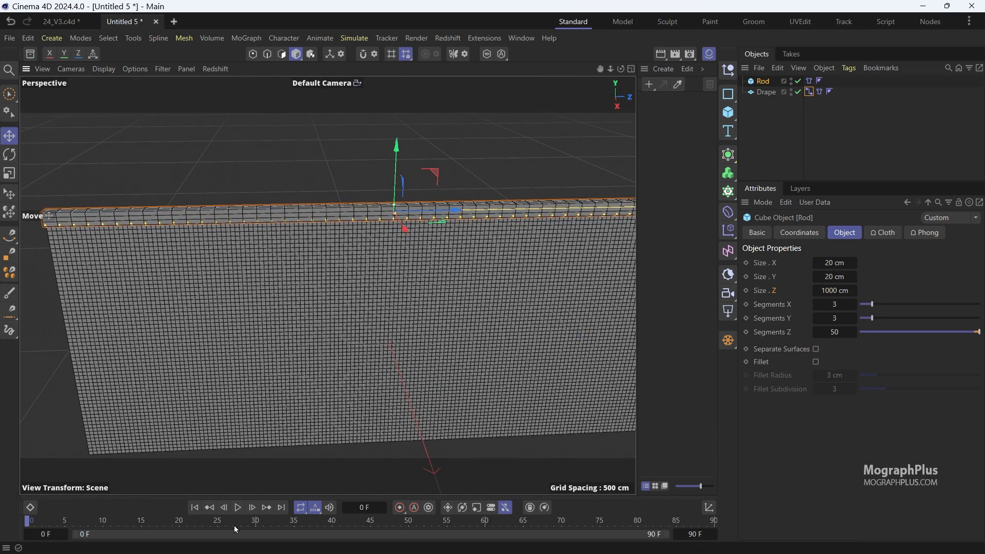
pyautogui.click(696, 535)
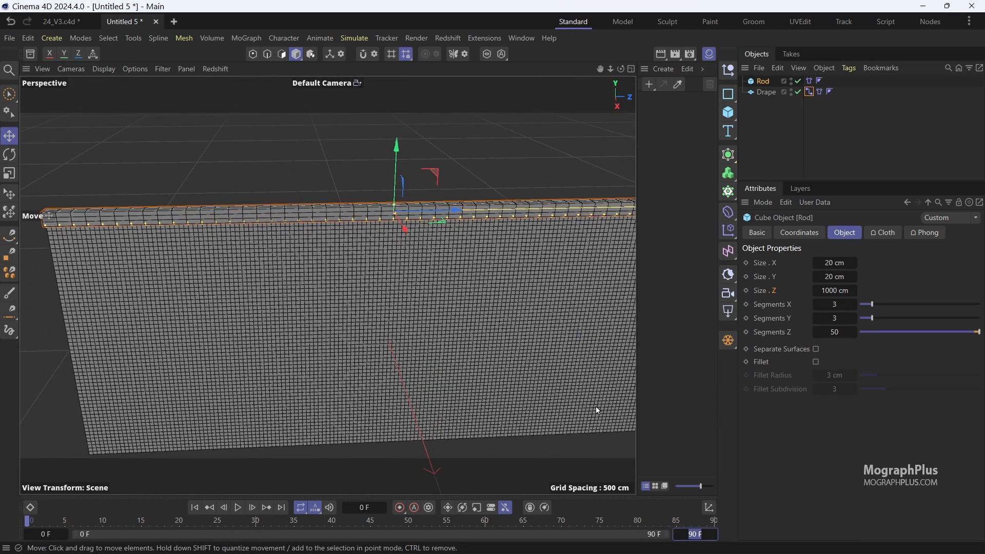
pyautogui.write('3000')
pyautogui.press('BackSpace')
pyautogui.press('BackSpace')
pyautogui.press('BackSpace')
pyautogui.press('BackSpace')
pyautogui.write('2000')
pyautogui.press('Return')
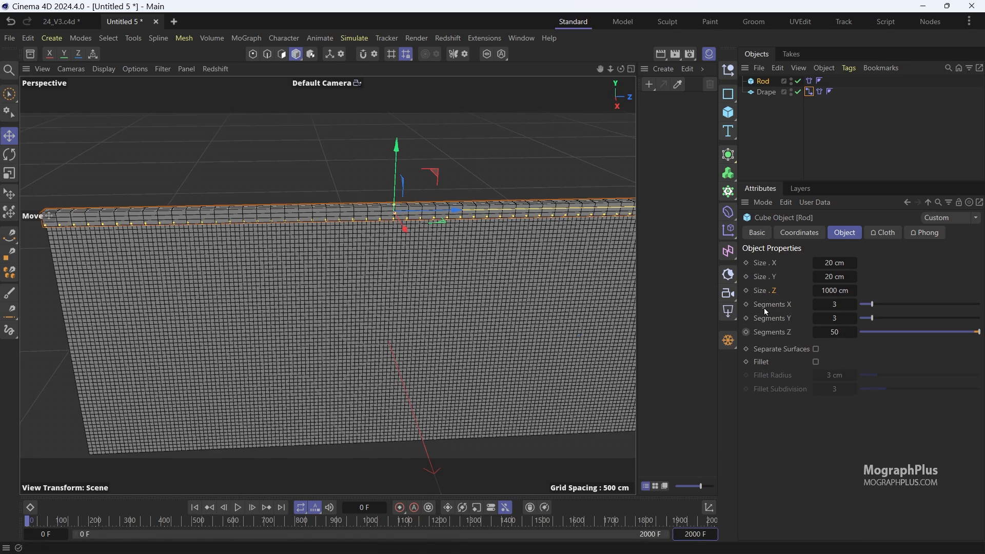
# Keyframe the Rod's Z size of 1000 cm at frame 0.
pyautogui.click(765, 291)
pyautogui.doubleClick(824, 291)
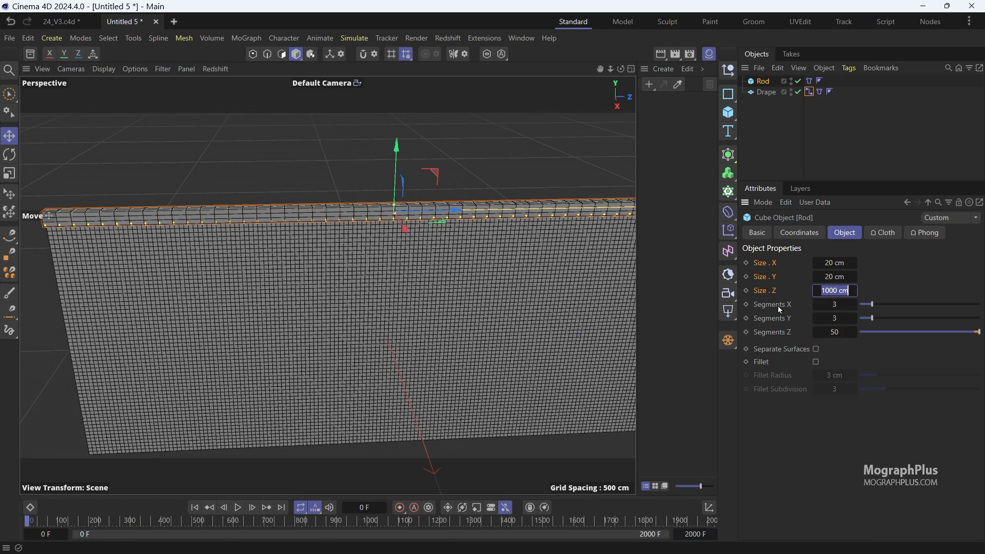
pyautogui.press('Return')
# At frame 100, set the Rod's Z size to 500 cm and keyframe it.
pyautogui.click(352, 508)
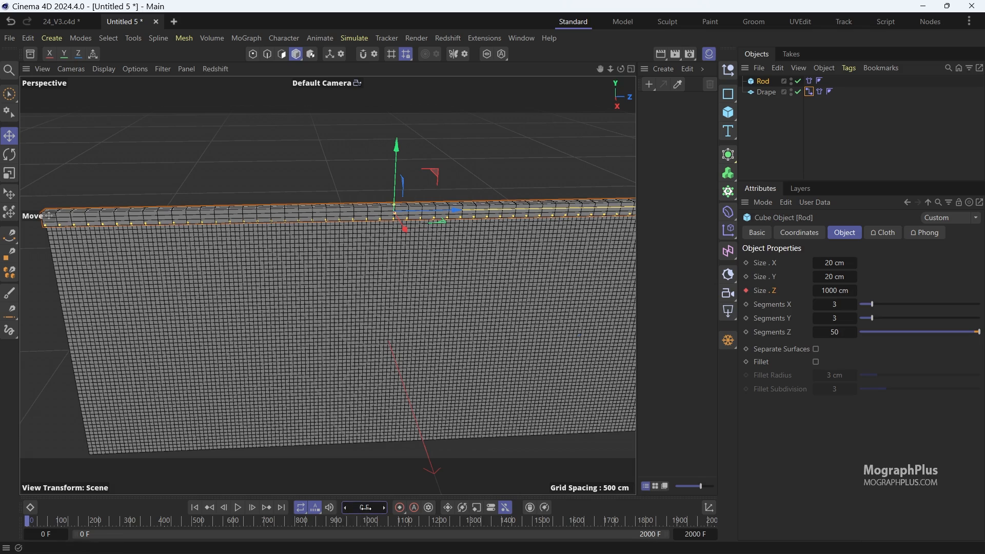
pyautogui.write('100')
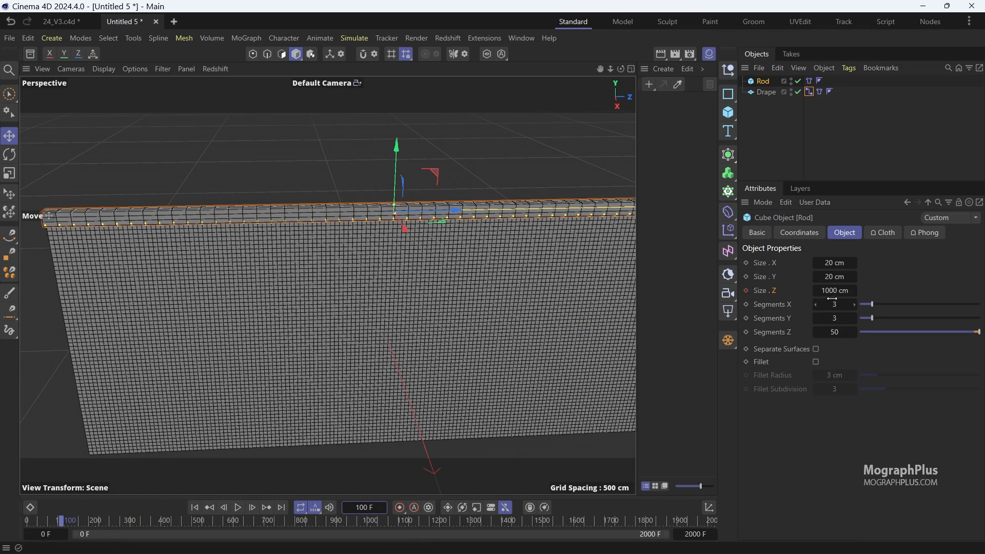
pyautogui.press('Return')
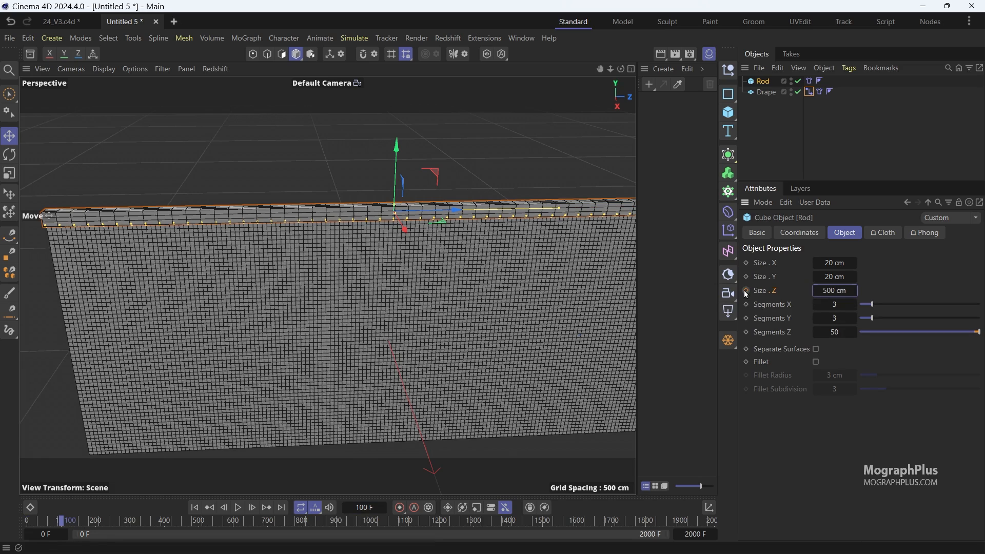
pyautogui.click(746, 291)
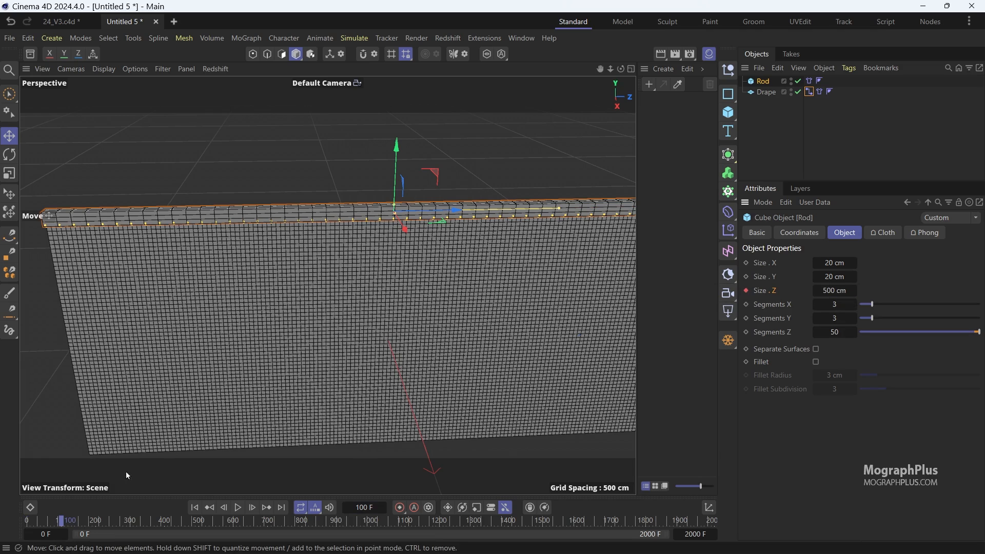
# Rewind to the first frame and play the simulation, inspecting the Drape from several angles as the Rod shortens.
pyautogui.click(194, 508)
pyautogui.scroll(-3, 311, 302)
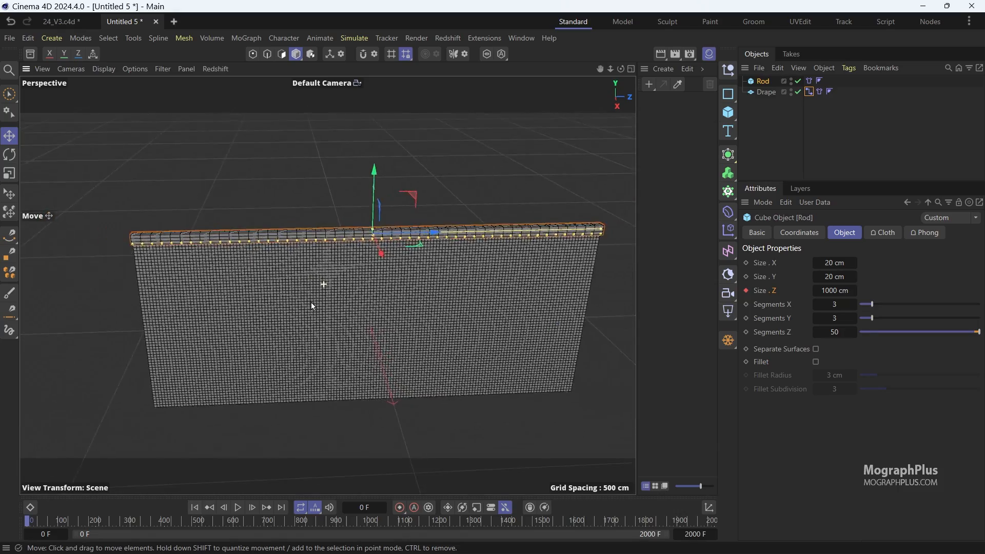
pyautogui.keyDown('alt'); pyautogui.moveTo(240, 246); pyautogui.dragTo(244, 231); pyautogui.keyUp('alt')
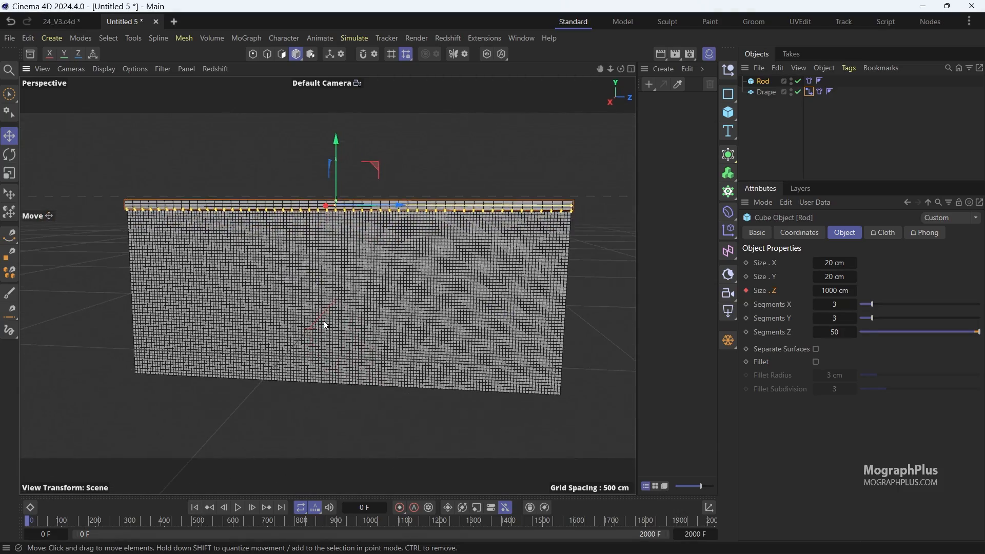
pyautogui.keyDown('alt'); pyautogui.moveTo(326, 326); pyautogui.dragTo(292, 306); pyautogui.keyUp('alt')
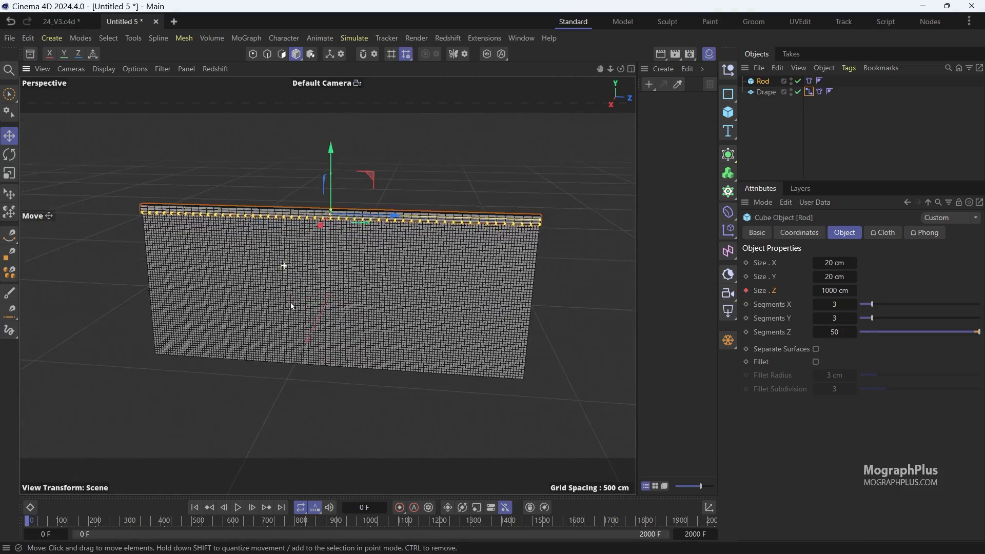
pyautogui.scroll(4, 311, 252)
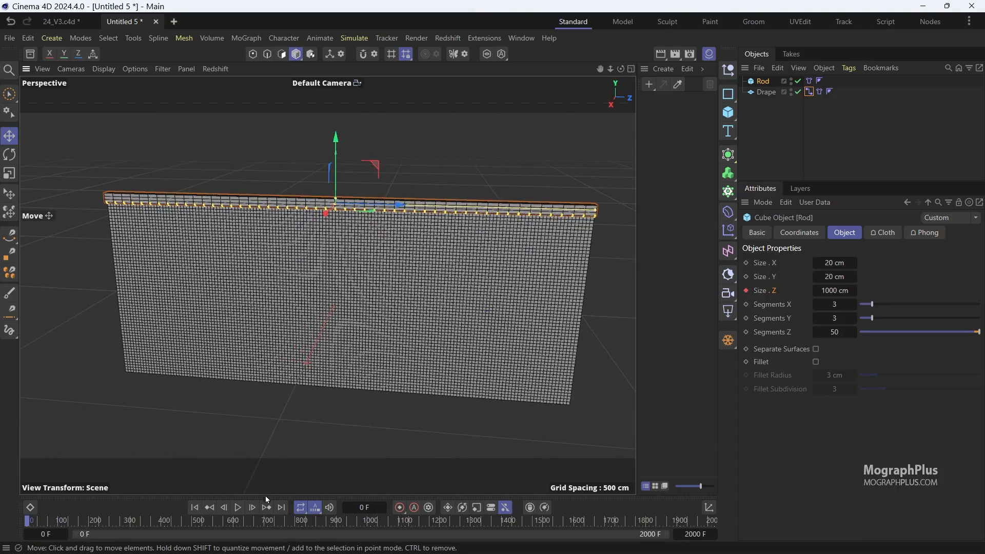
pyautogui.click(239, 508)
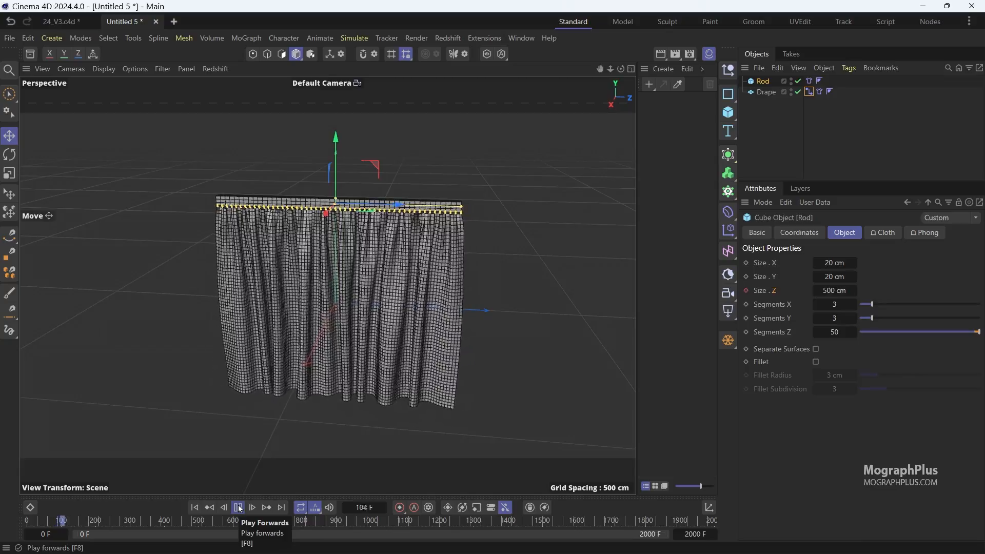
pyautogui.scroll(3, 272, 323)
pyautogui.keyDown('alt'); pyautogui.moveTo(347, 307); pyautogui.dragTo(343, 266); pyautogui.keyUp('alt')
pyautogui.scroll(1, 343, 266)
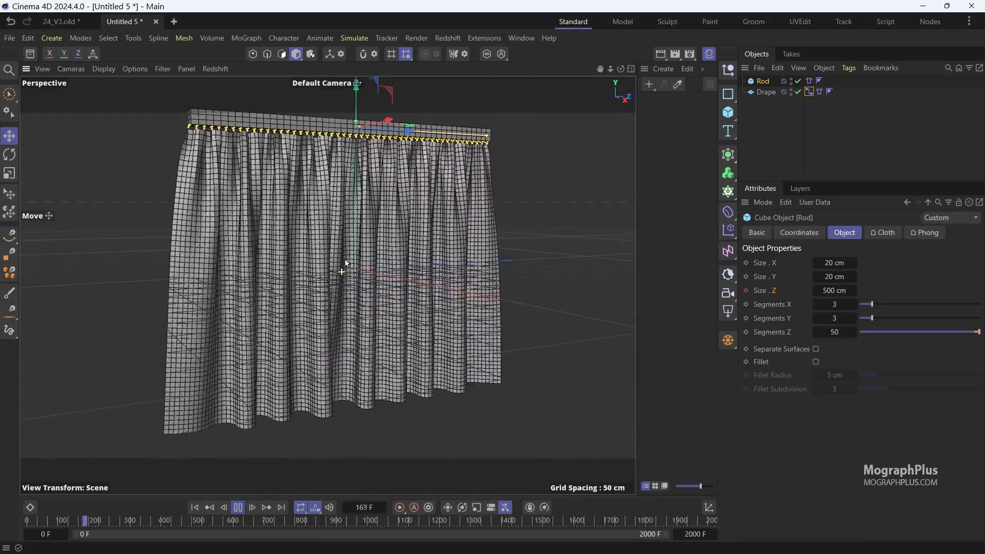
# Inspect the gathered Drape from several angles as the simulation plays, and stop playback at about frame 427.
pyautogui.keyDown('alt'); pyautogui.moveTo(310, 234); pyautogui.dragTo(345, 247, button='middle'); pyautogui.keyUp('alt')
pyautogui.keyDown('alt'); pyautogui.moveTo(317, 239); pyautogui.dragTo(221, 273); pyautogui.keyUp('alt')
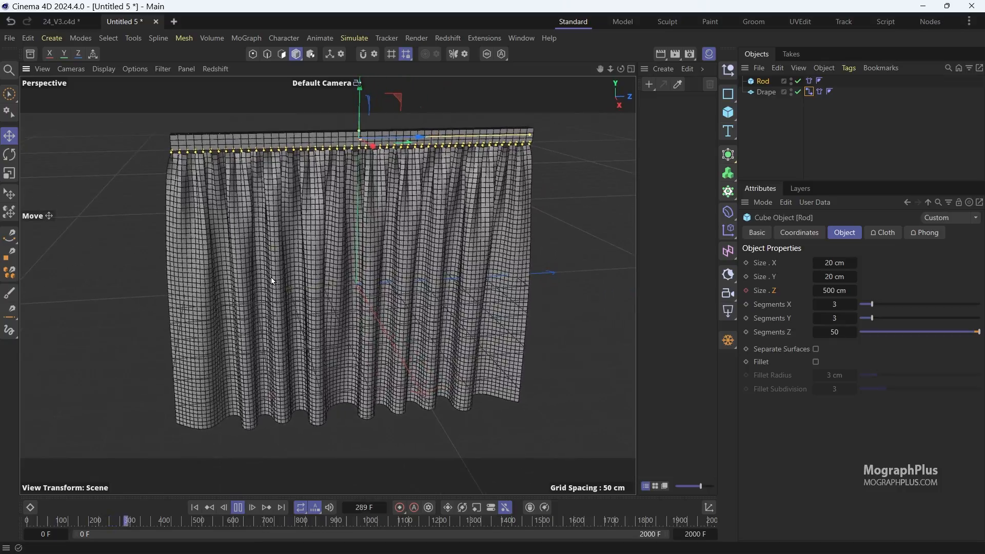
pyautogui.scroll(2, 298, 305)
pyautogui.moveTo(297, 276)
pyautogui.keyDown('alt'); pyautogui.mouseDown()
pyautogui.moveTo(120, 263)
pyautogui.moveTo(310, 268)
pyautogui.mouseUp(); pyautogui.keyUp('alt')
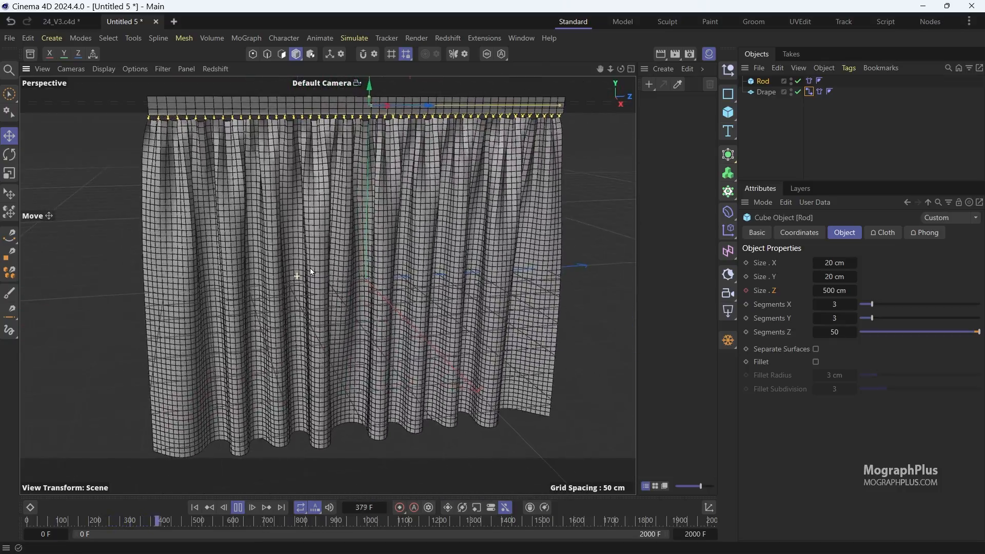
pyautogui.click(238, 507)
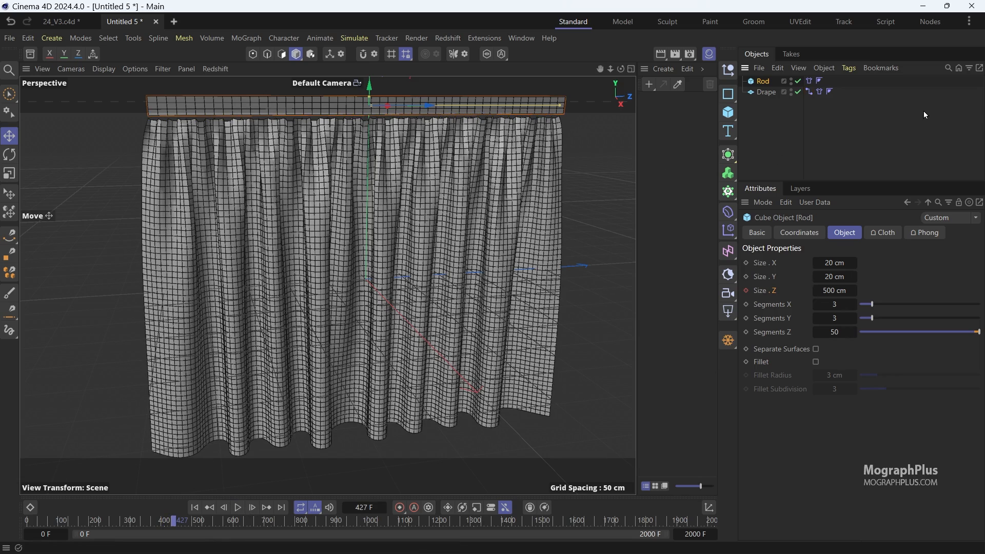
# Set the Drape's current gathered shape as the initial state in its Cloth tag's Dresser settings.
pyautogui.click(801, 108)
pyautogui.click(820, 93)
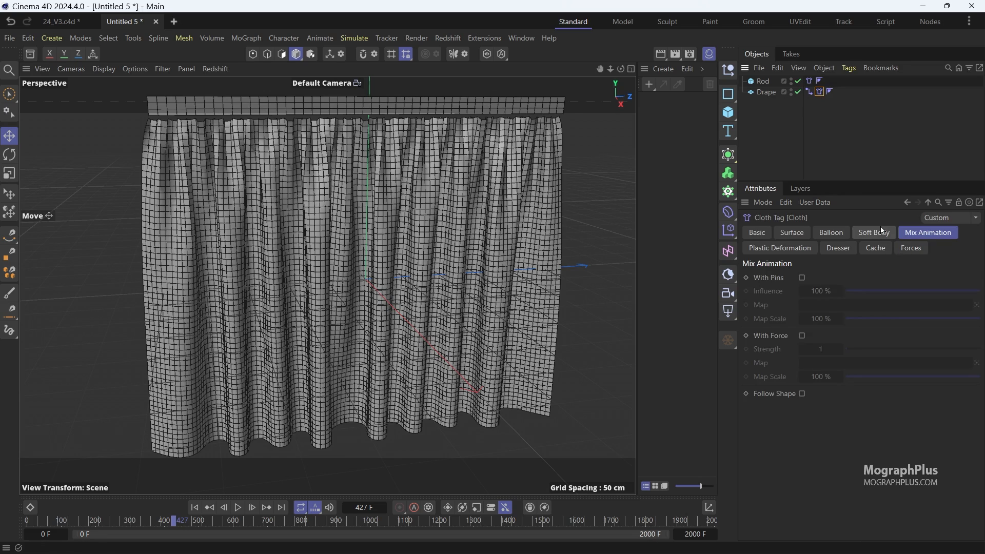
pyautogui.click(839, 249)
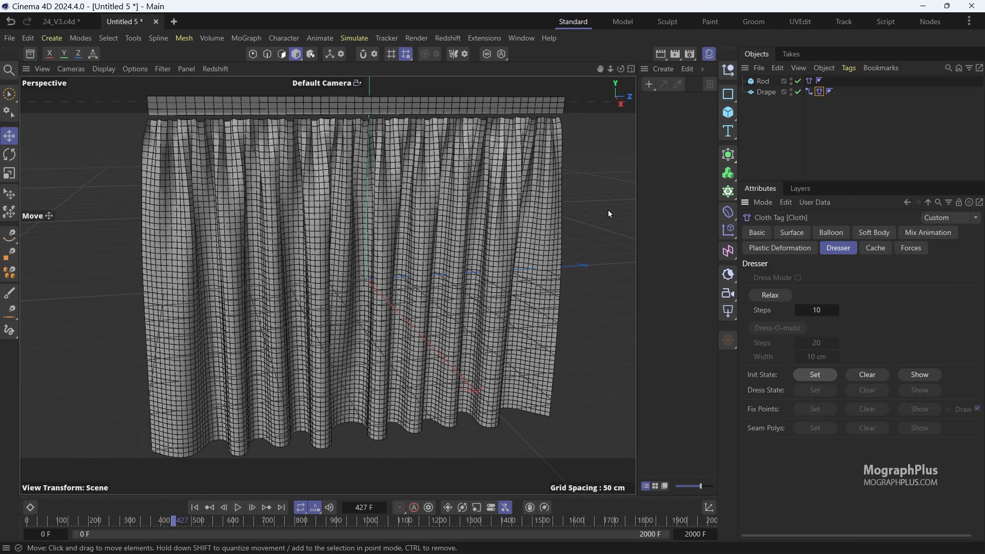
# Remove the Rod's Z size keyframes, briefly test the simulation from frame 0, and return to the first frame.
pyautogui.click(760, 82)
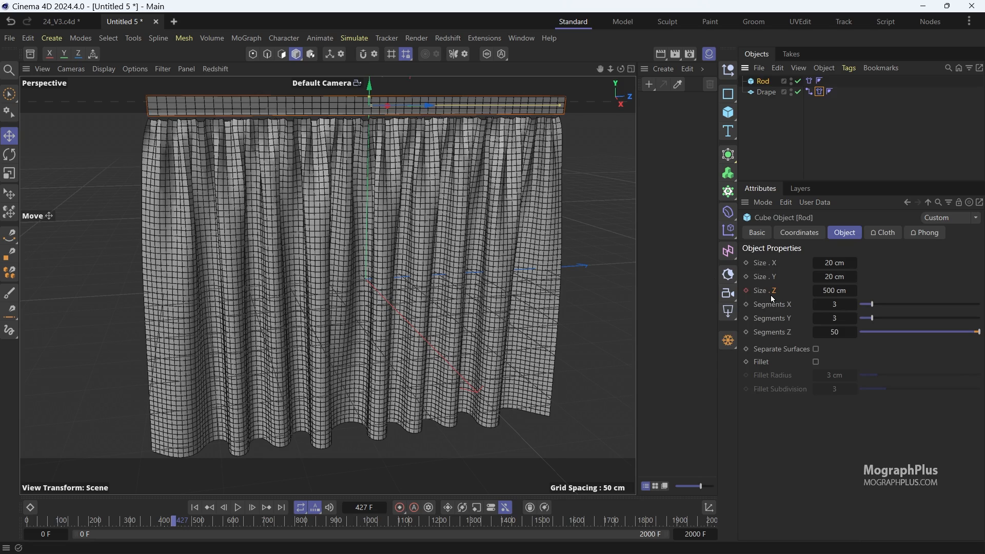
pyautogui.click(194, 508)
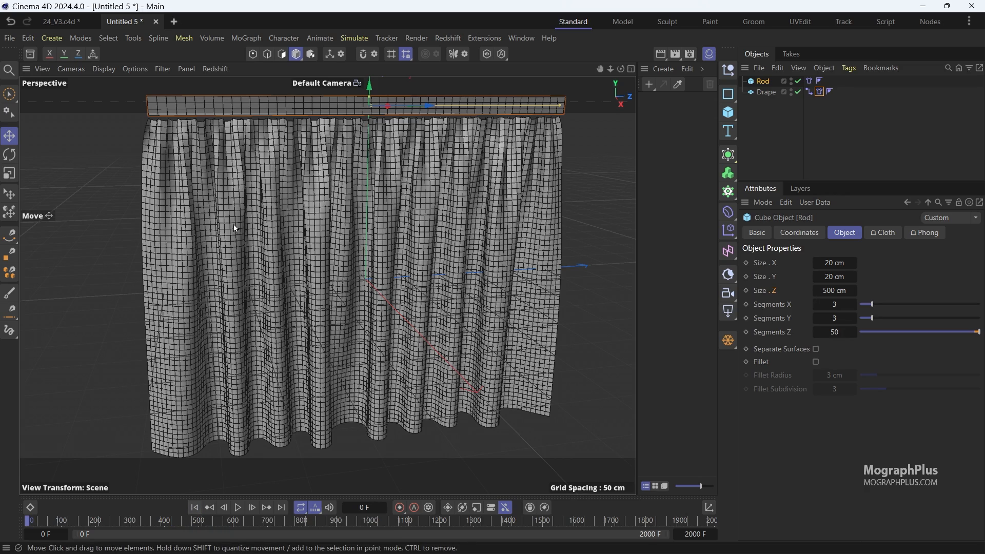
pyautogui.click(238, 510)
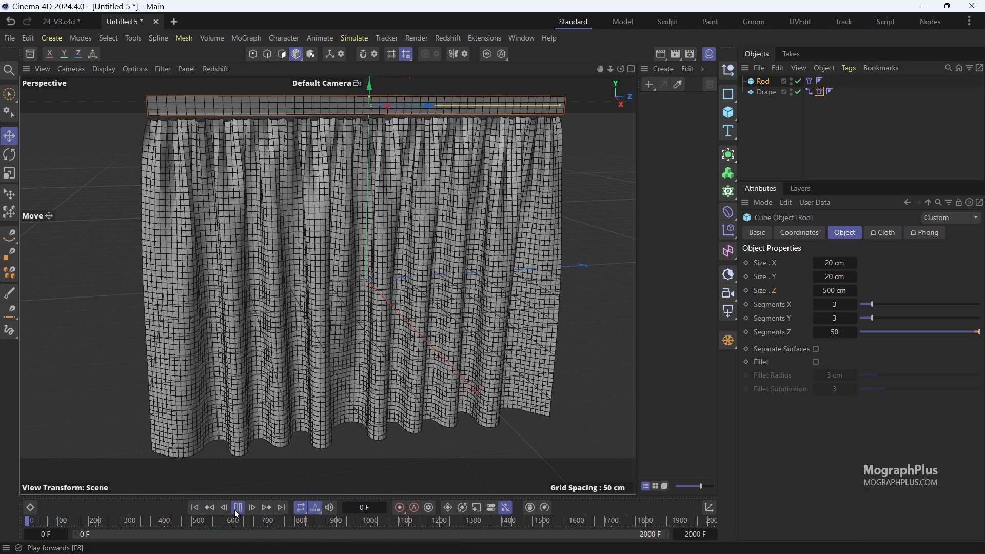
pyautogui.click(238, 508)
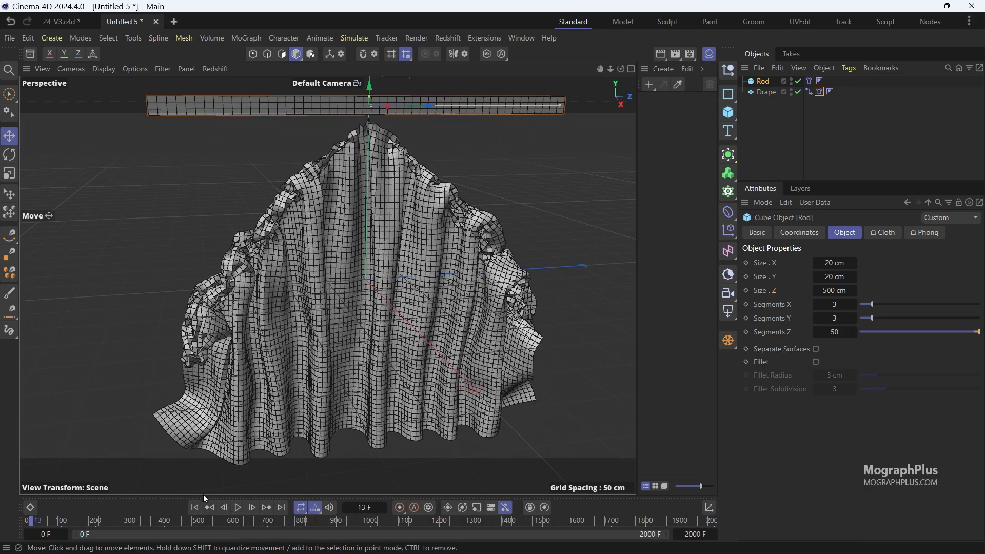
pyautogui.click(194, 508)
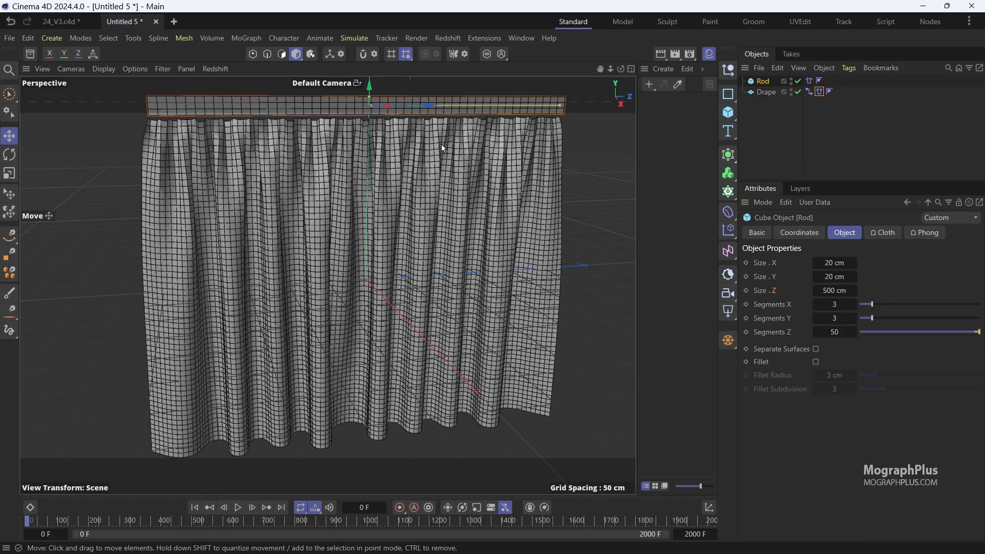
# Convert the gathered Drape plane into a polygon copy with Current State to Object.
pyautogui.keyDown('alt'); pyautogui.moveTo(428, 171); pyautogui.dragTo(434, 218, button='middle'); pyautogui.keyUp('alt')
pyautogui.keyDown('alt'); pyautogui.moveTo(434, 220); pyautogui.dragTo(595, 191); pyautogui.keyUp('alt')
pyautogui.click(762, 114)
pyautogui.click(764, 92)
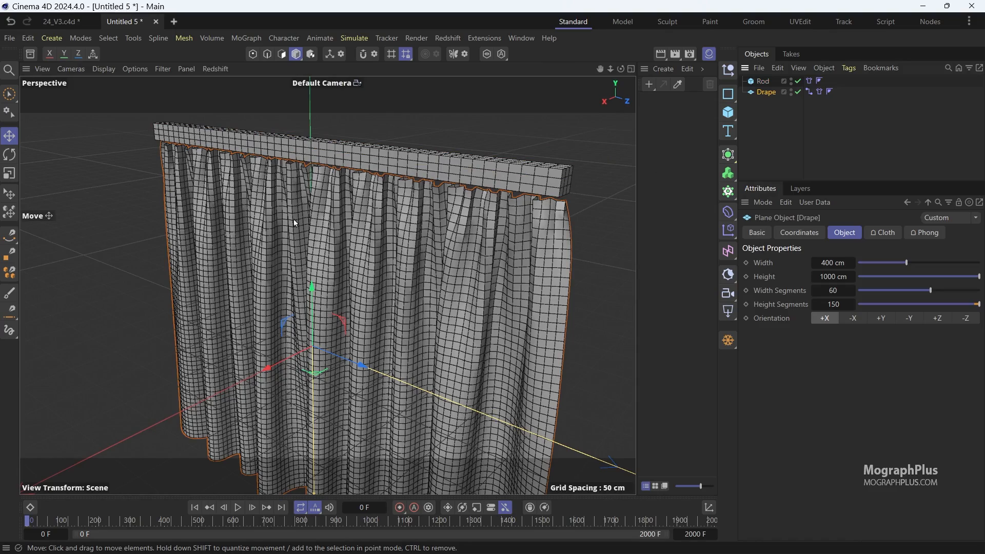
pyautogui.keyDown('alt'); pyautogui.moveTo(230, 223); pyautogui.dragTo(377, 217); pyautogui.keyUp('alt')
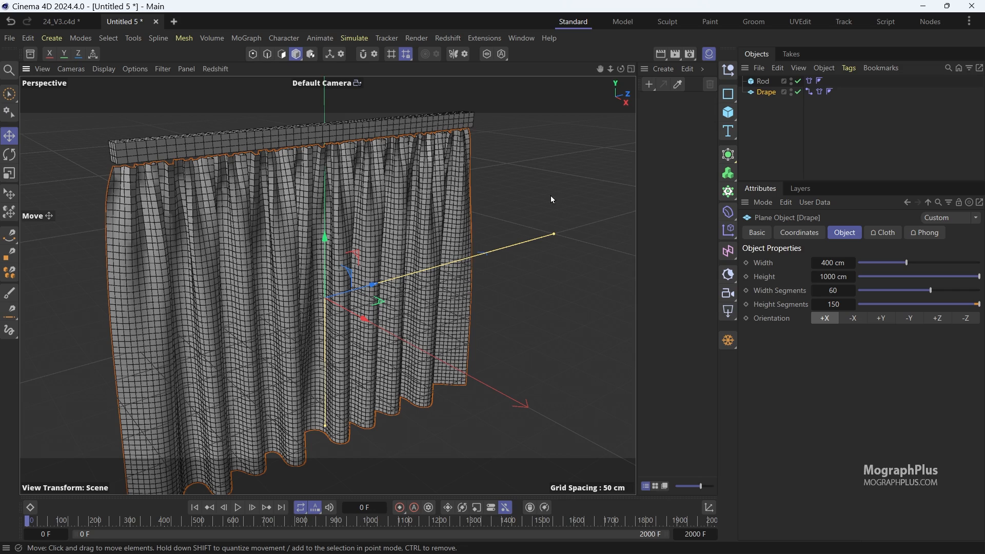
pyautogui.click(725, 343)
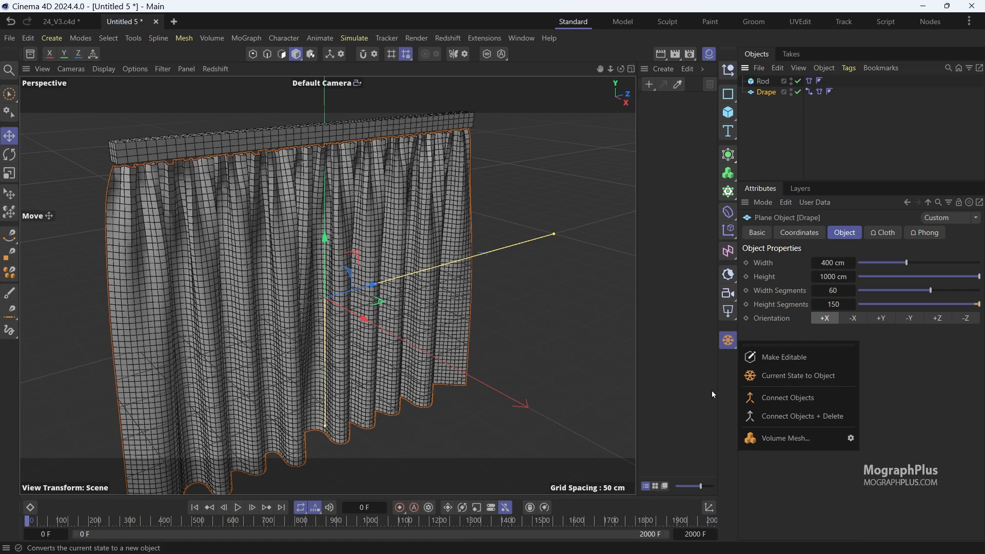
pyautogui.click(840, 376)
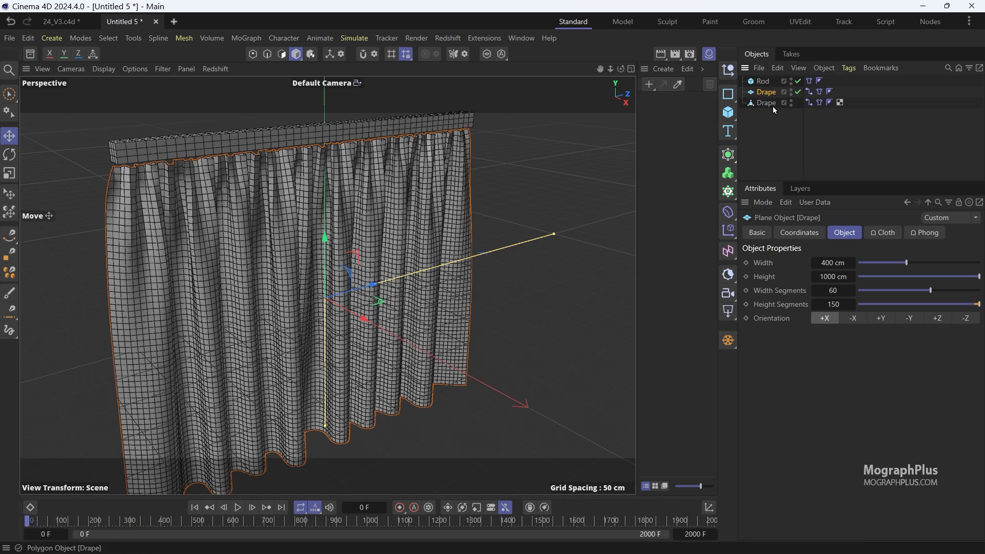
pyautogui.rightClick(768, 95)
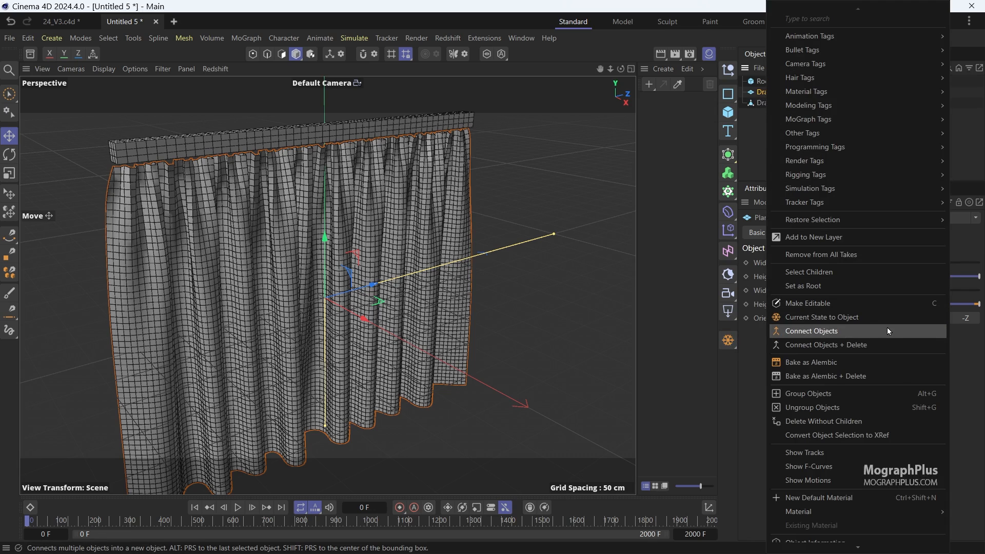
pyautogui.click(628, 2)
pyautogui.click(768, 114)
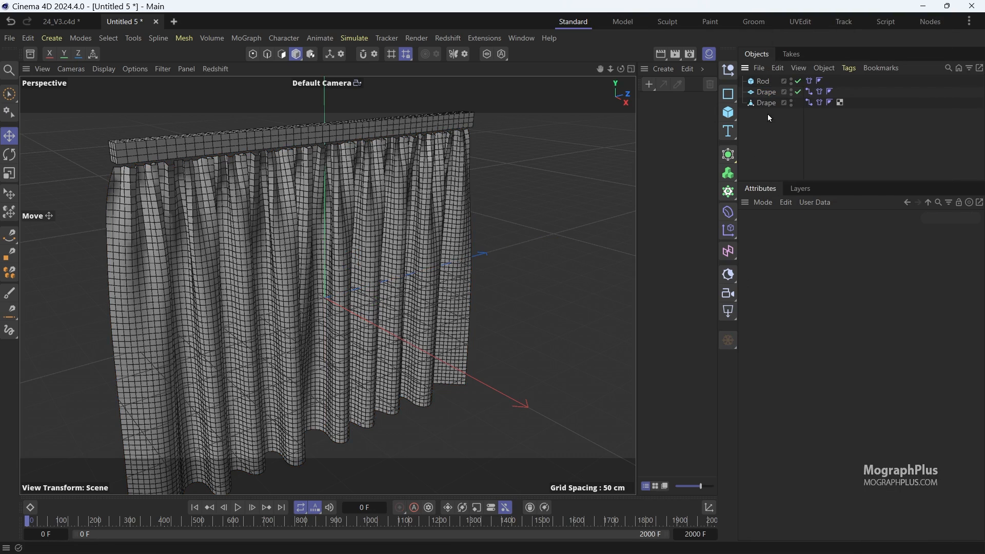
# Disable the original Drape plane object and turn off its Cloth tag.
pyautogui.click(764, 103)
pyautogui.click(772, 110)
pyautogui.click(777, 94)
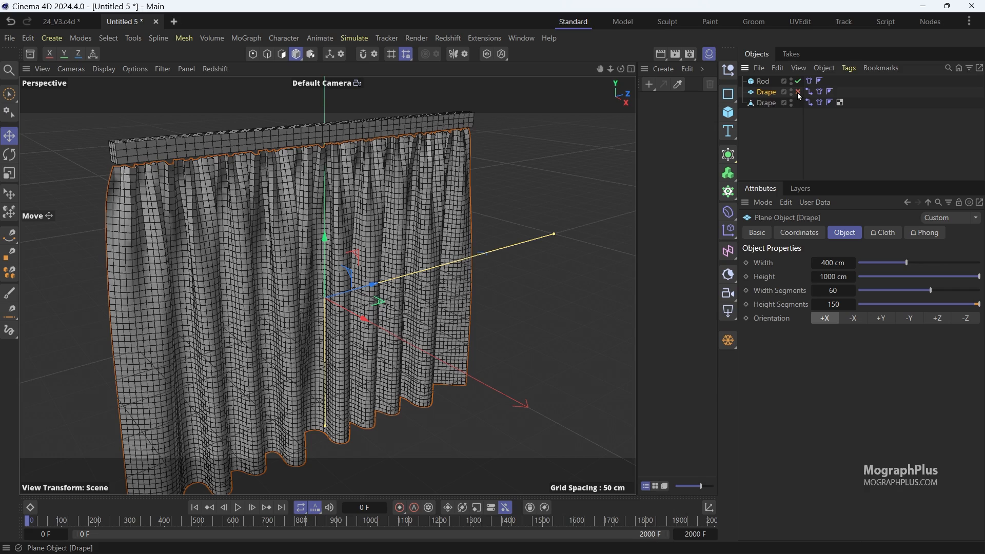
pyautogui.click(820, 92)
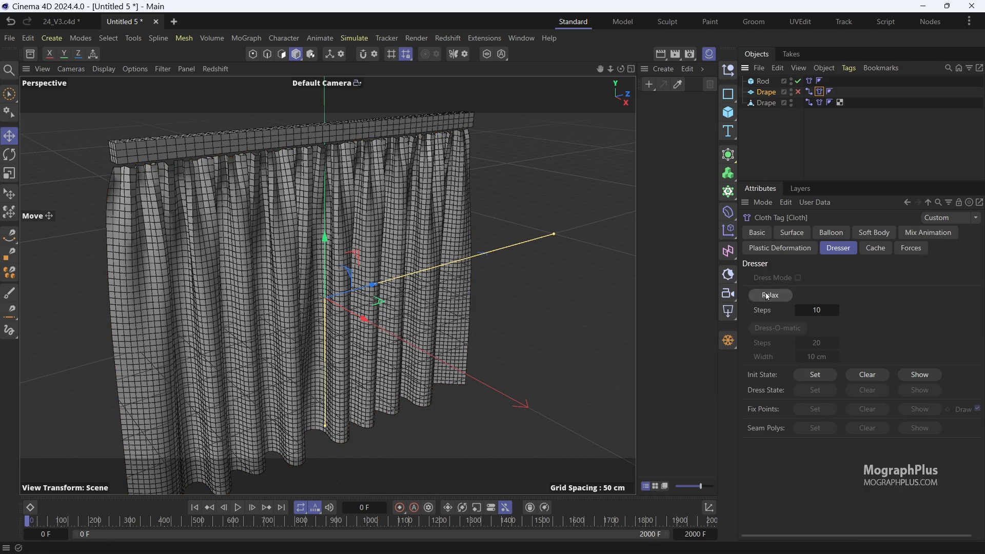
pyautogui.click(761, 232)
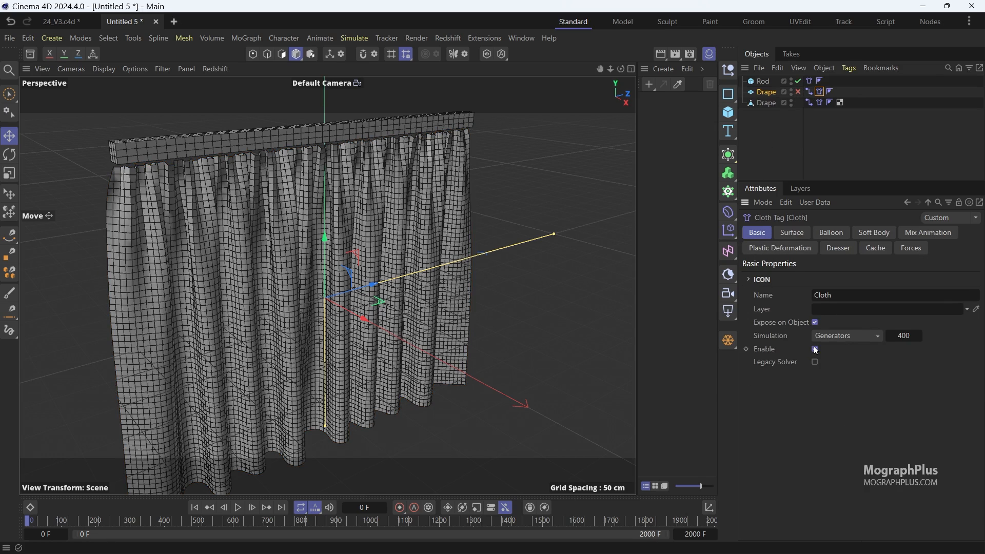
pyautogui.click(784, 145)
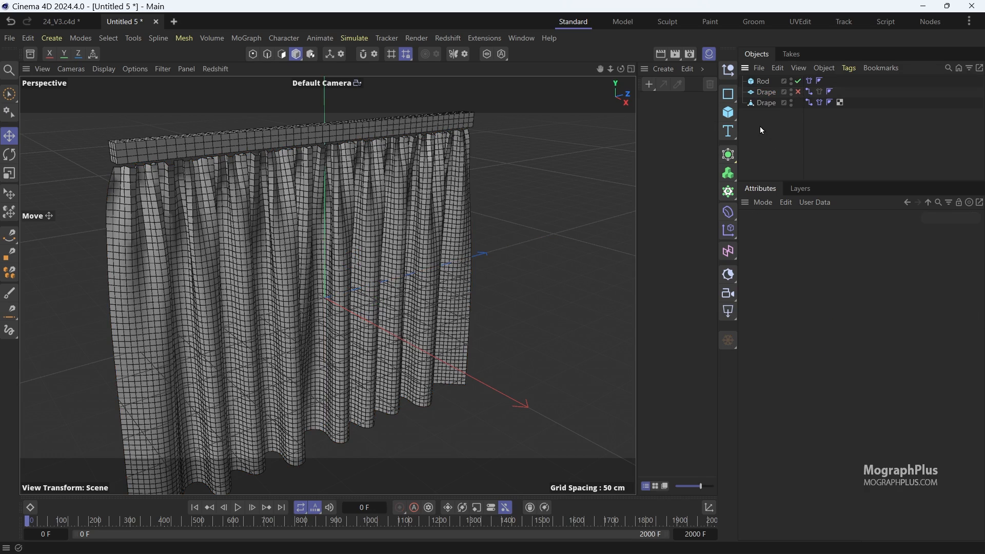
# Create a null named Backup, nest the original Drape plane in it, and hide and collapse the group.
pyautogui.click(762, 94)
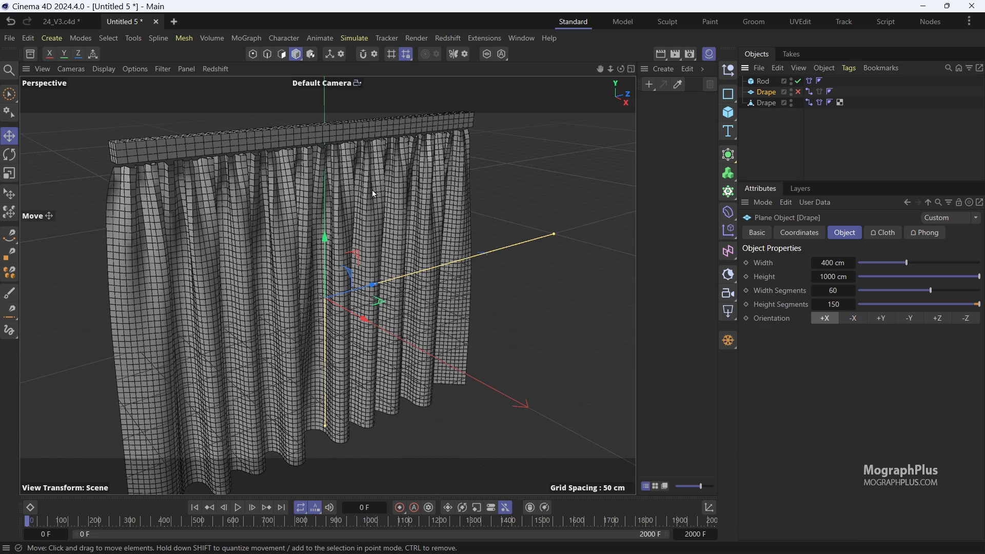
pyautogui.keyDown('alt'); pyautogui.moveTo(402, 199); pyautogui.dragTo(341, 208); pyautogui.keyUp('alt')
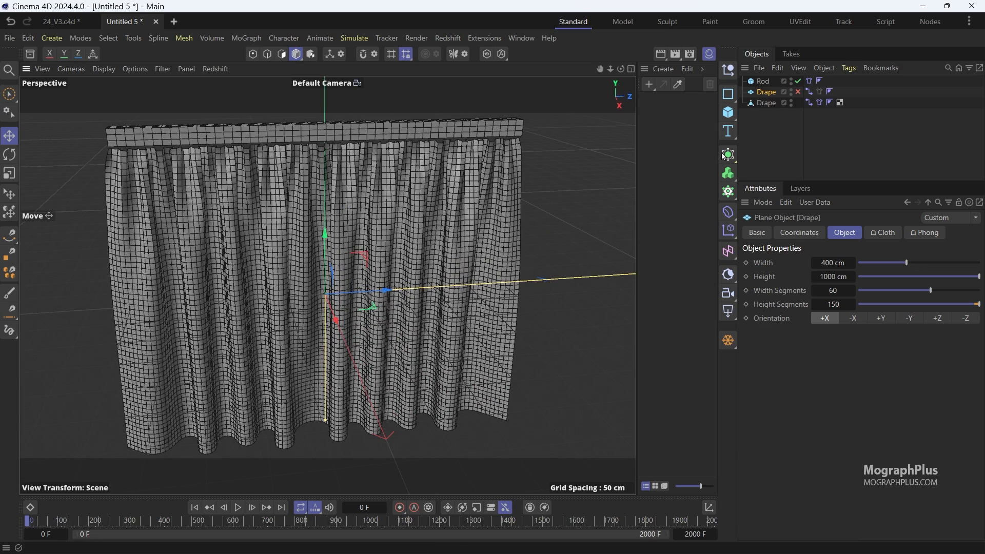
pyautogui.click(729, 70)
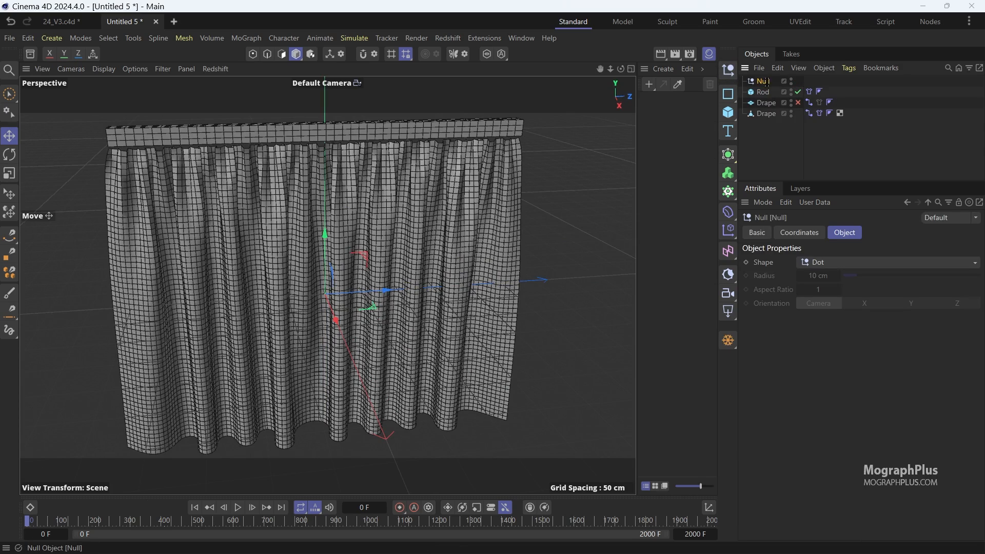
pyautogui.doubleClick(767, 82)
pyautogui.write('Ba')
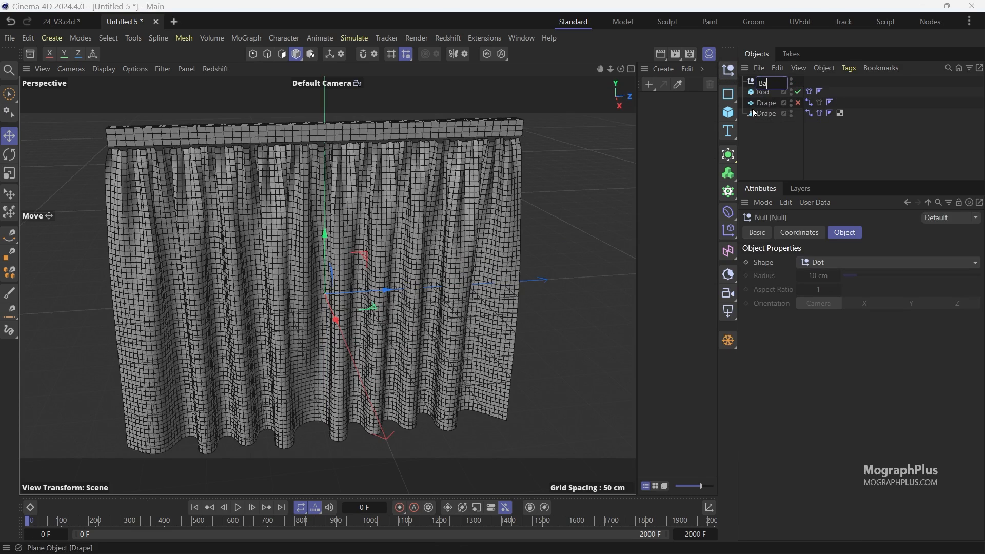
pyautogui.write('ckup')
pyautogui.press('Return')
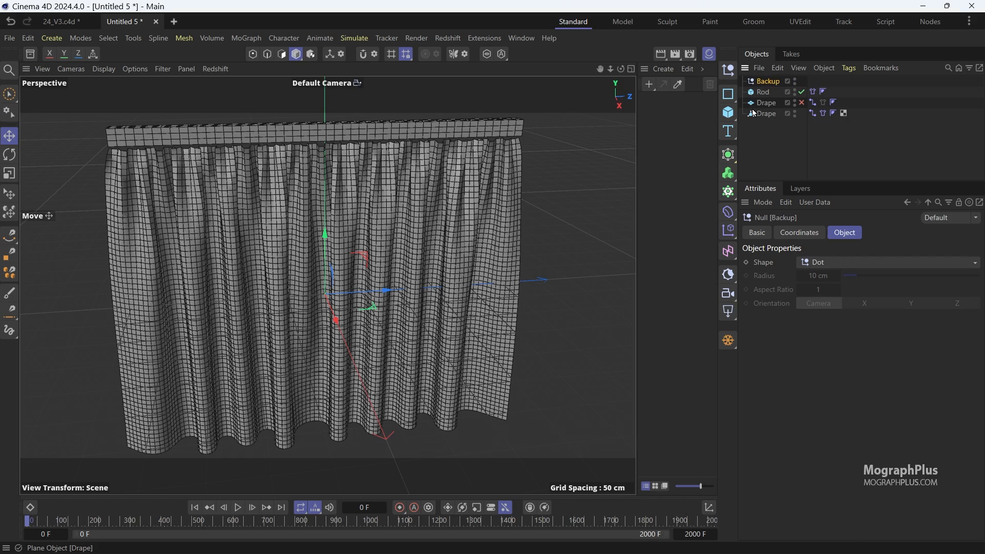
pyautogui.moveTo(768, 81); pyautogui.dragTo(785, 134)
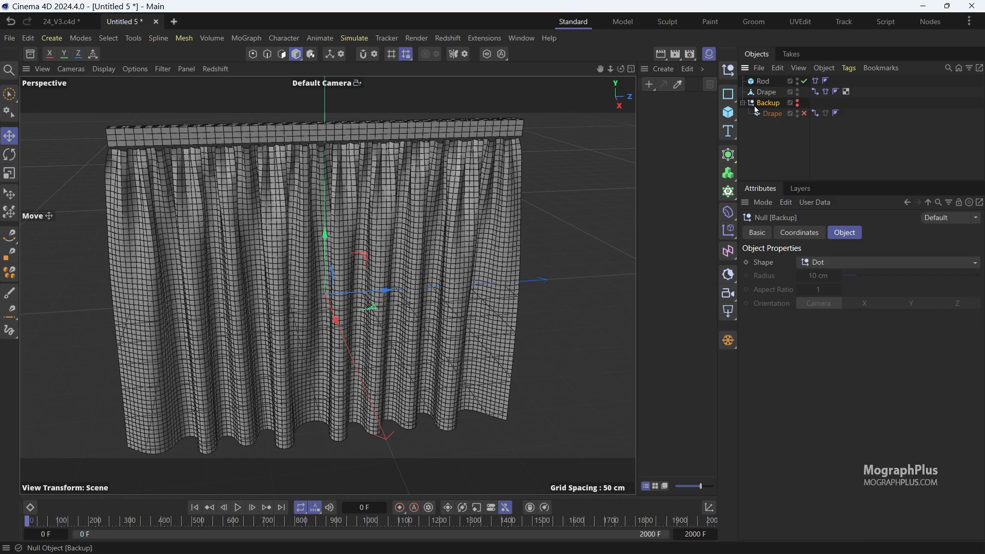
pyautogui.click(743, 104)
pyautogui.click(772, 124)
# Examine the Rod and the top edge of the polygon Drape up close.
pyautogui.keyDown('alt'); pyautogui.moveTo(303, 284); pyautogui.dragTo(332, 262, button='middle'); pyautogui.keyUp('alt')
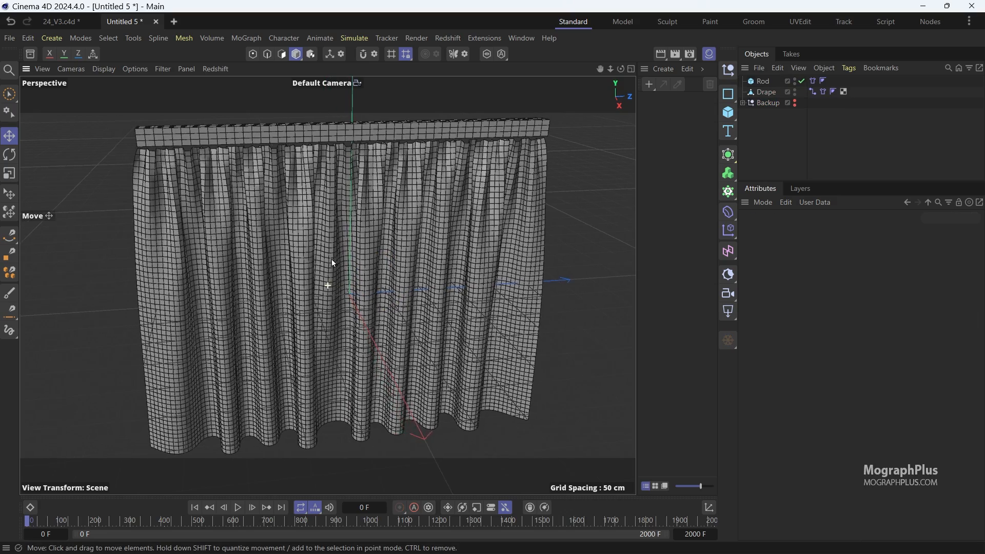
pyautogui.keyDown('alt'); pyautogui.moveTo(333, 263); pyautogui.dragTo(380, 208); pyautogui.keyUp('alt')
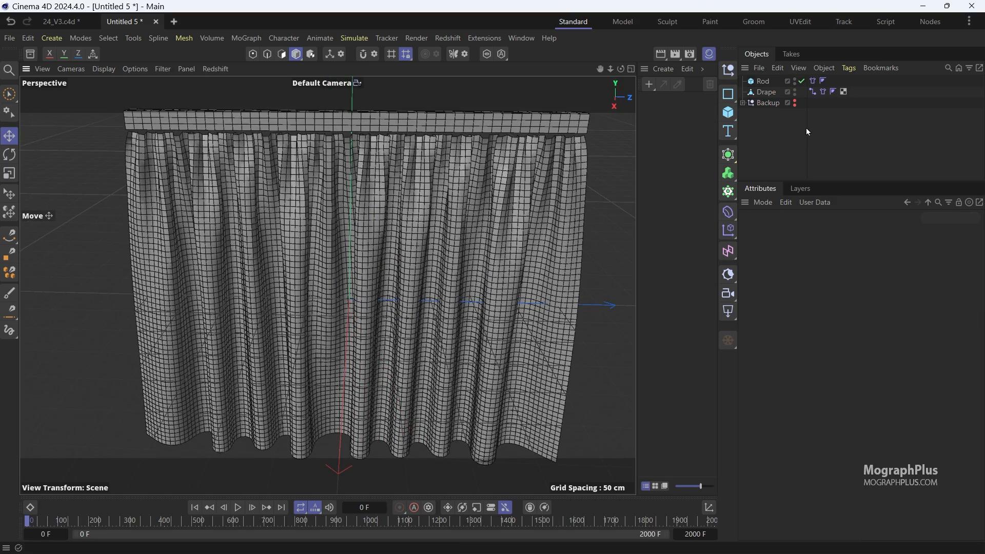
pyautogui.click(762, 91)
pyautogui.click(763, 81)
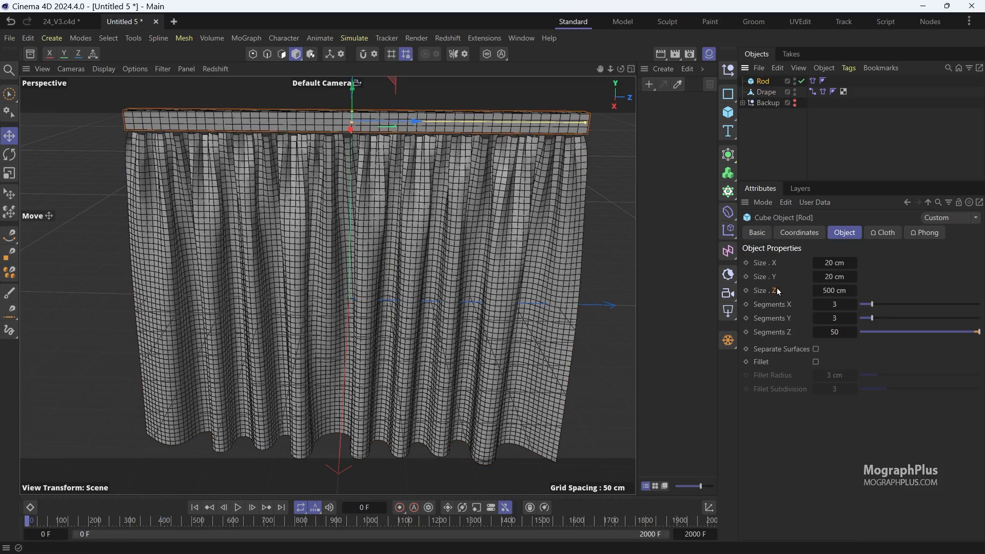
pyautogui.scroll(10, 444, 155)
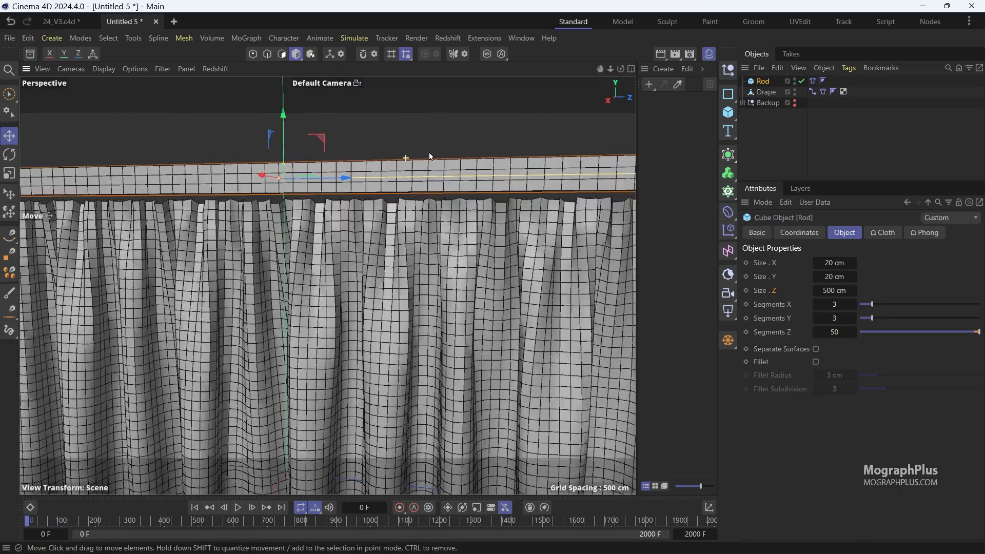
pyautogui.keyDown('alt'); pyautogui.moveTo(430, 157); pyautogui.dragTo(403, 206); pyautogui.keyUp('alt')
pyautogui.click(775, 108)
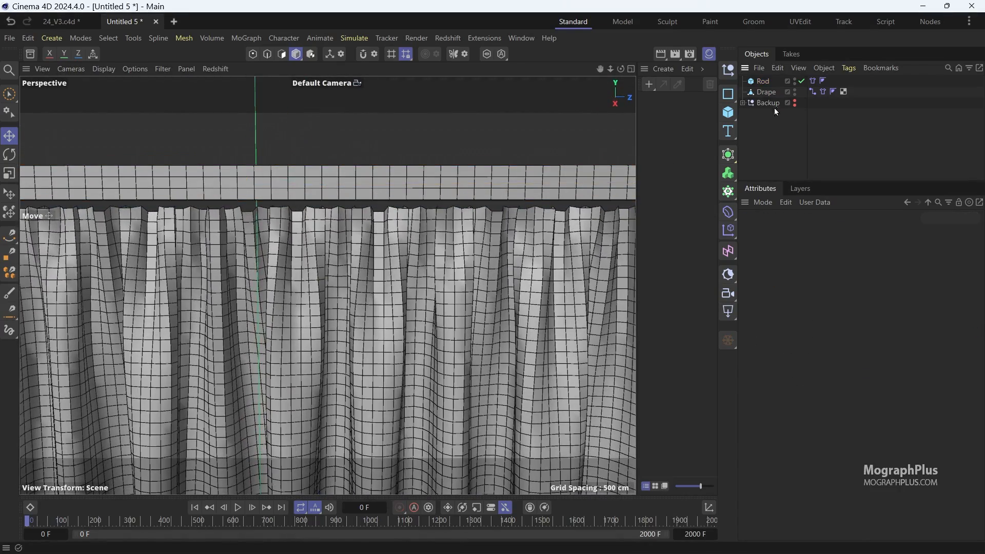
# Delete the Connector and Cloth tags from the polygon Drape.
pyautogui.click(771, 93)
pyautogui.click(820, 95)
pyautogui.click(822, 96)
pyautogui.click(815, 94)
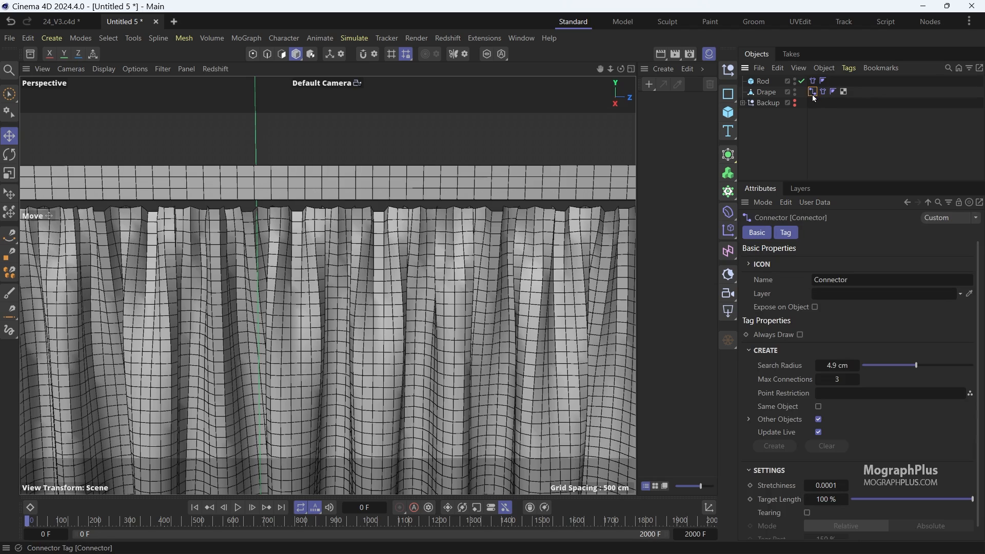
pyautogui.moveTo(815, 99); pyautogui.dragTo(826, 89)
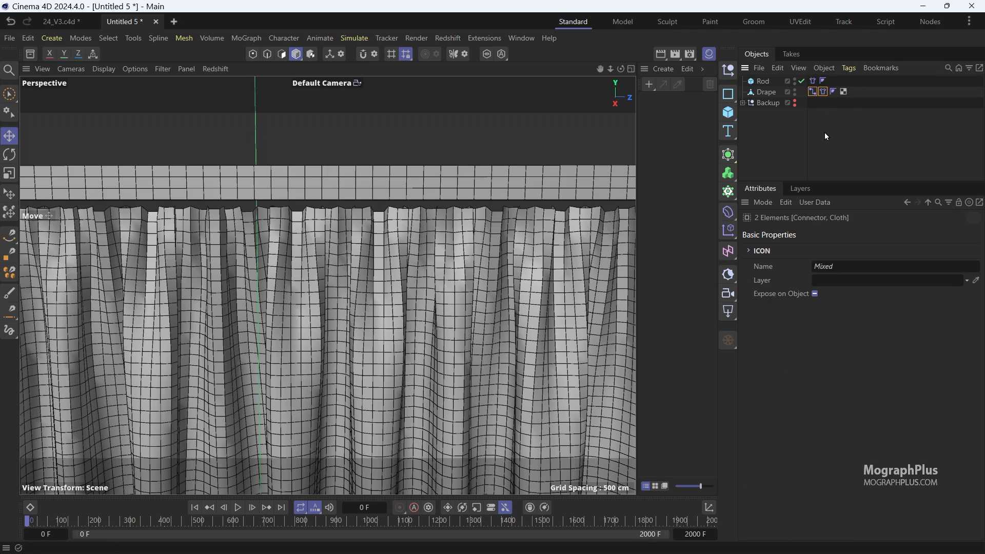
pyautogui.press('Delete')
# Add a new Cloth tag to the polygon Drape.
pyautogui.click(765, 93)
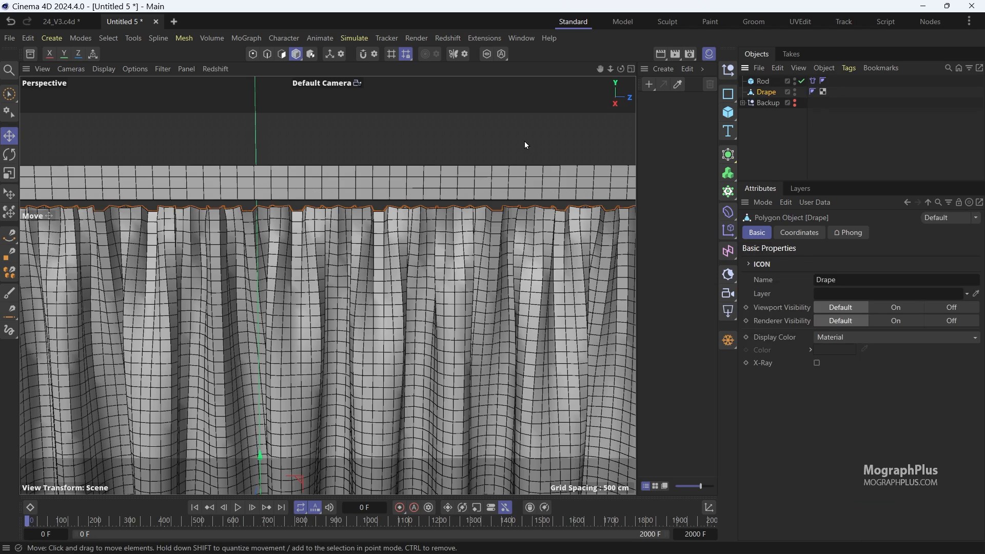
pyautogui.hotkey('shift', 'c')
pyautogui.write('cloth')
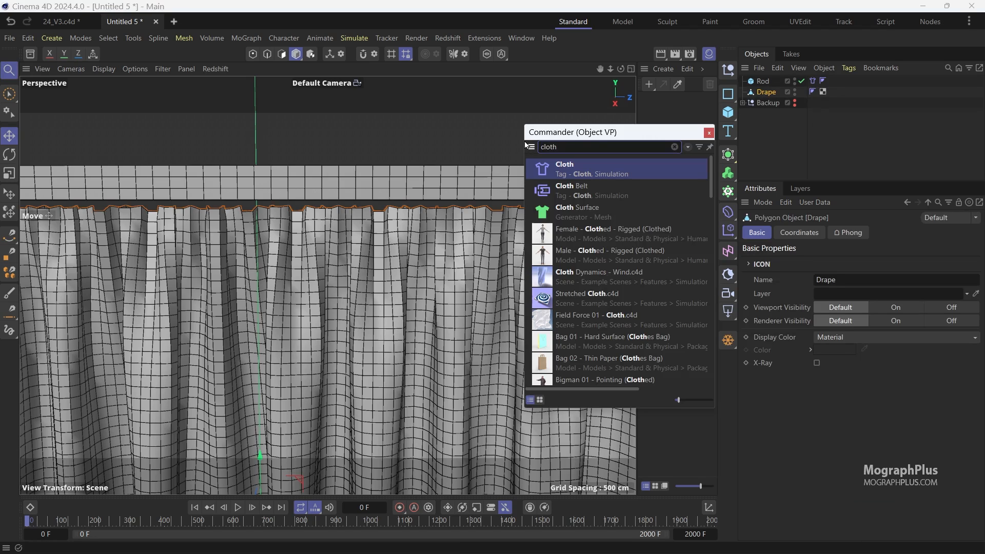
pyautogui.press('Return')
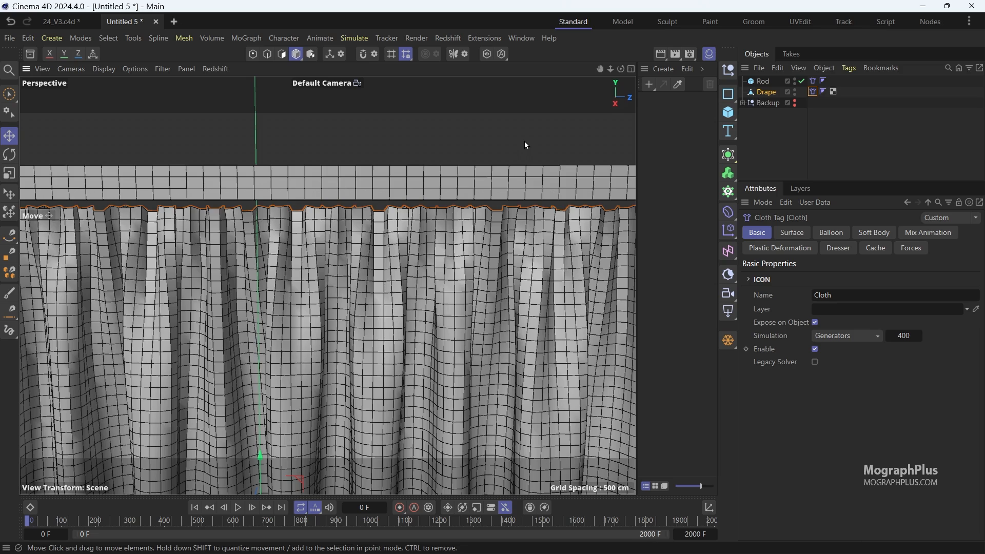
# Add a Connector tag to the polygon Drape and create its connections to the Rod with a 5.74 cm search radius.
pyautogui.hotkey('shift', 'c')
pyautogui.write('conne')
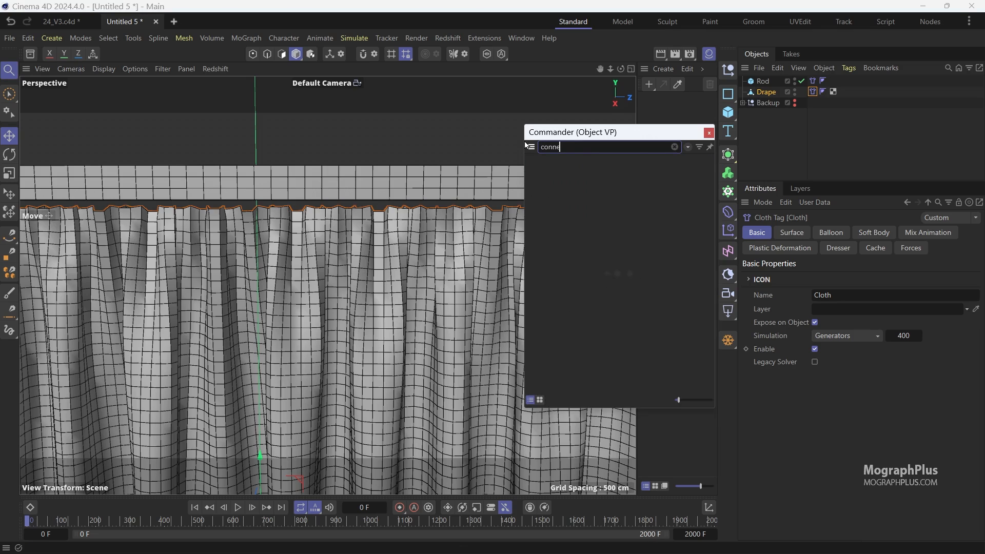
pyautogui.press('Down')
pyautogui.press('Return')
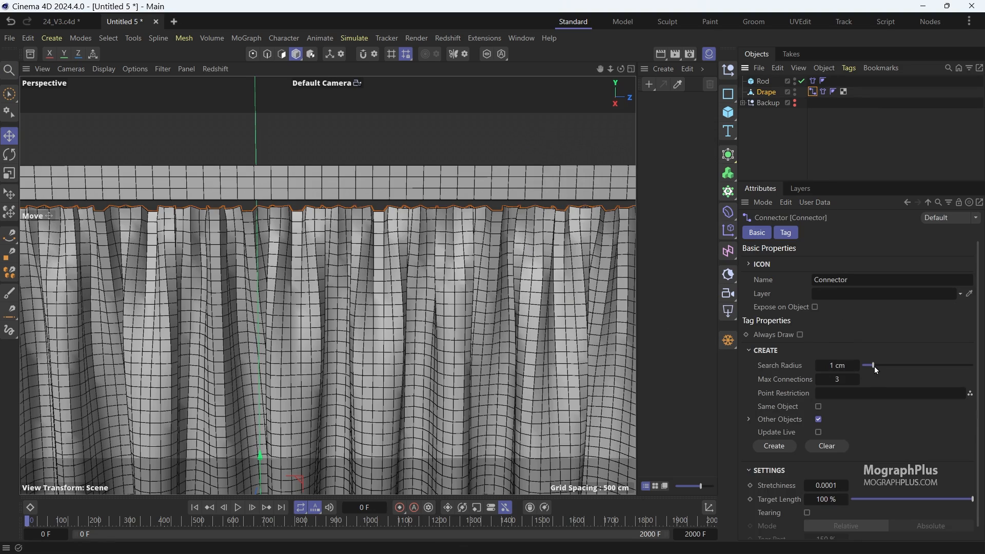
pyautogui.moveTo(875, 366); pyautogui.dragTo(926, 363)
pyautogui.click(770, 448)
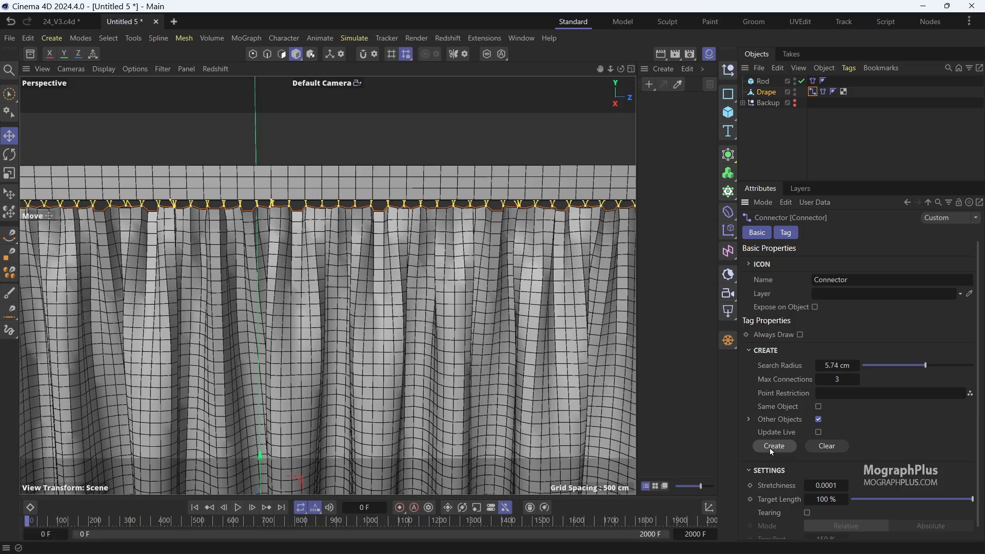
# Raise the Connector's search radius to 8.18 cm and enable Update Live.
pyautogui.scroll(3, 394, 200)
pyautogui.keyDown('alt'); pyautogui.moveTo(417, 178); pyautogui.dragTo(344, 181); pyautogui.keyUp('alt')
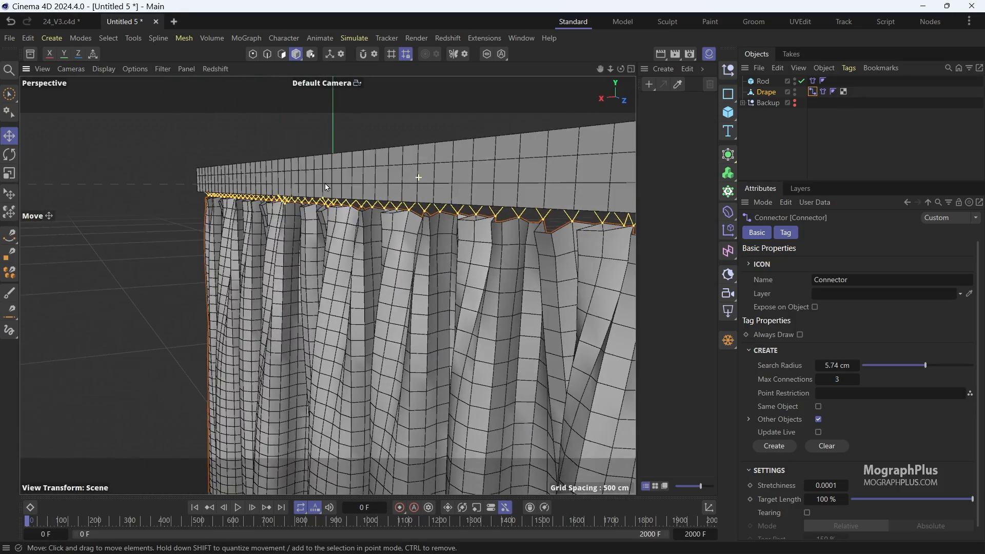
pyautogui.scroll(2, 404, 192)
pyautogui.keyDown('alt'); pyautogui.moveTo(403, 191); pyautogui.dragTo(535, 197); pyautogui.keyUp('alt')
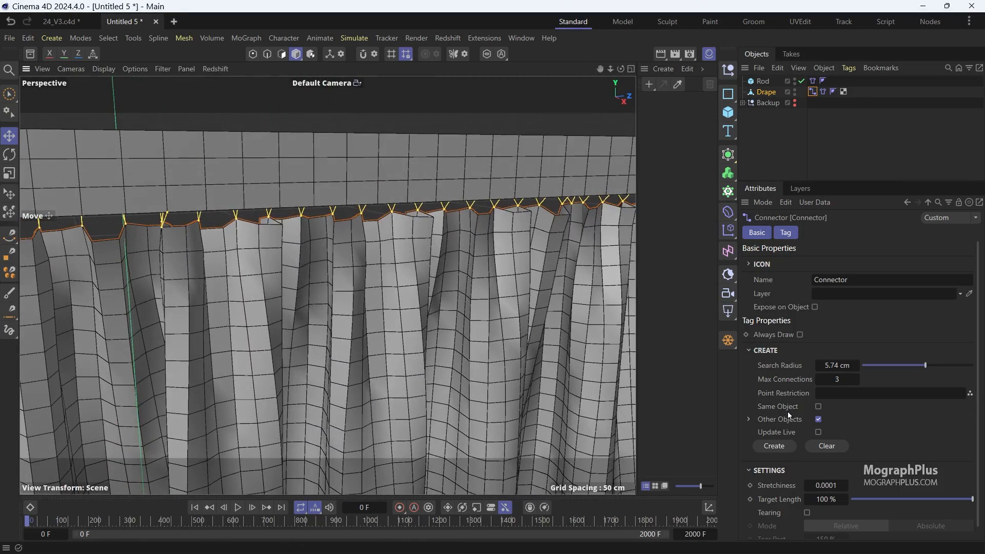
pyautogui.keyDown('alt'); pyautogui.moveTo(442, 218); pyautogui.dragTo(447, 189); pyautogui.keyUp('alt')
pyautogui.moveTo(925, 365); pyautogui.dragTo(953, 365)
pyautogui.click(819, 433)
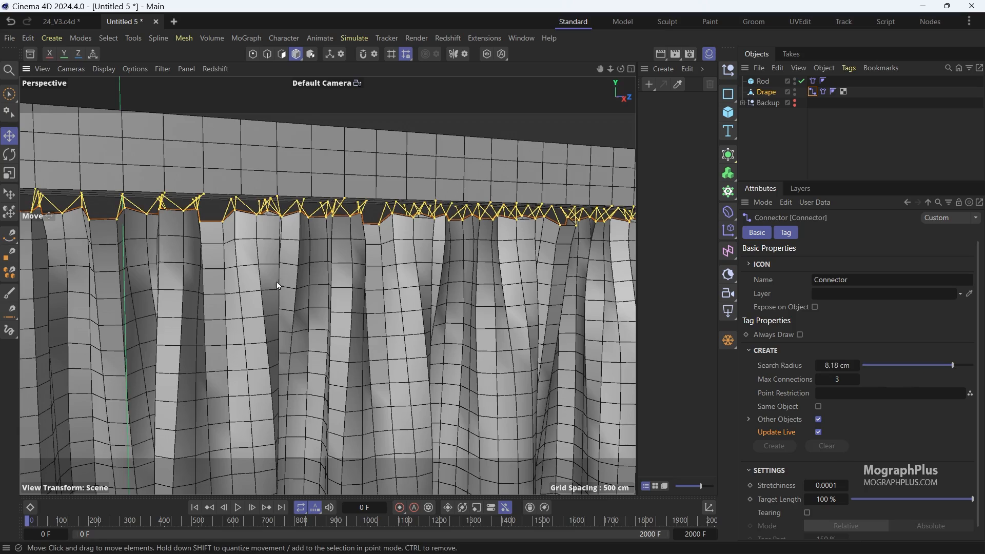
# Play the cloth simulation to check how the Drape hangs from the Rod, stopping at frame 205.
pyautogui.keyDown('alt'); pyautogui.moveTo(276, 281); pyautogui.dragTo(198, 317); pyautogui.keyUp('alt')
pyautogui.keyDown('alt'); pyautogui.moveTo(198, 318); pyautogui.dragTo(261, 241, button='middle'); pyautogui.keyUp('alt')
pyautogui.scroll(-4, 261, 241)
pyautogui.keyDown('alt'); pyautogui.moveTo(252, 237); pyautogui.dragTo(310, 203); pyautogui.keyUp('alt')
pyautogui.keyDown('alt'); pyautogui.moveTo(310, 203); pyautogui.dragTo(352, 161, button='middle'); pyautogui.keyUp('alt')
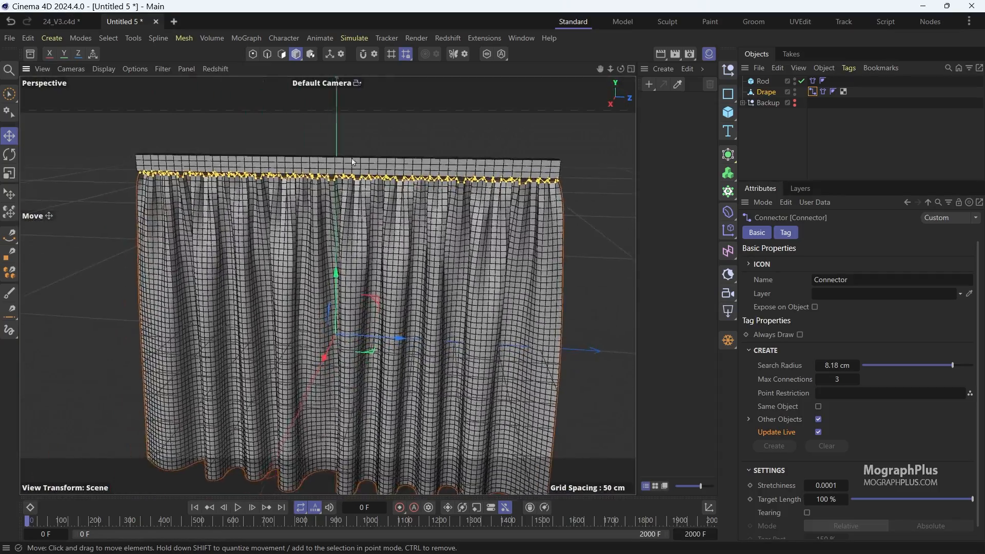
pyautogui.scroll(-4, 352, 161)
pyautogui.keyDown('alt'); pyautogui.moveTo(326, 220); pyautogui.dragTo(242, 390); pyautogui.keyUp('alt')
pyautogui.scroll(4, 273, 304)
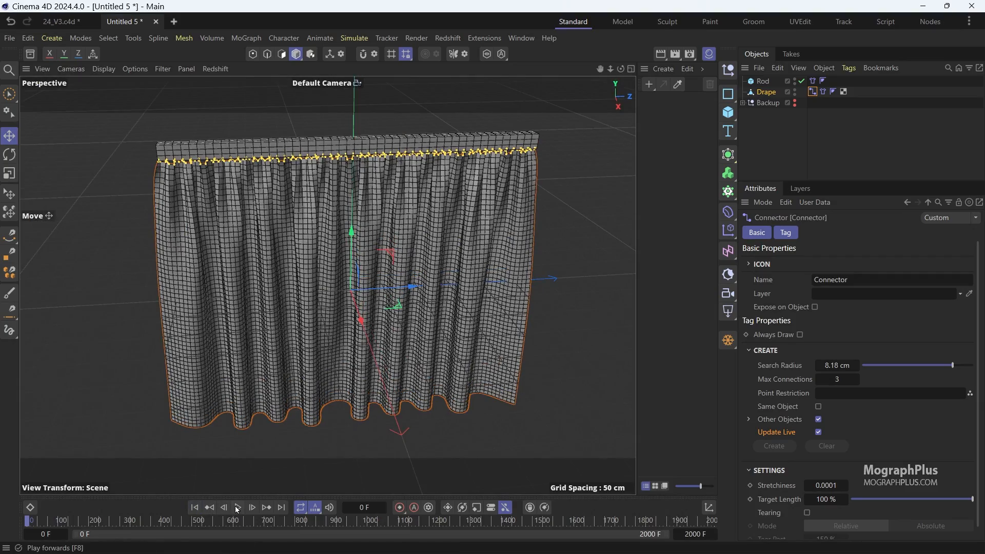
pyautogui.click(238, 508)
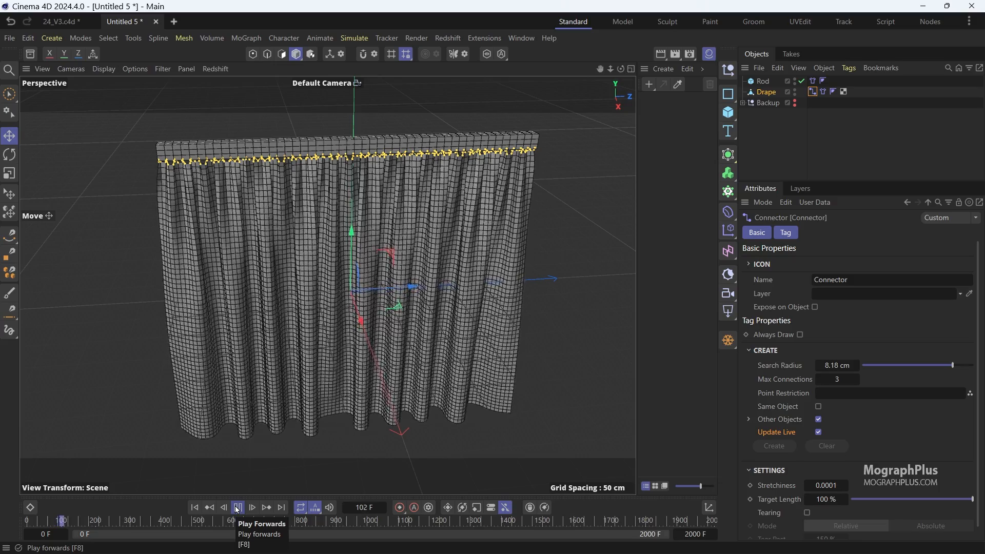
pyautogui.keyDown('alt'); pyautogui.moveTo(484, 220); pyautogui.dragTo(403, 251); pyautogui.keyUp('alt')
pyautogui.click(245, 511)
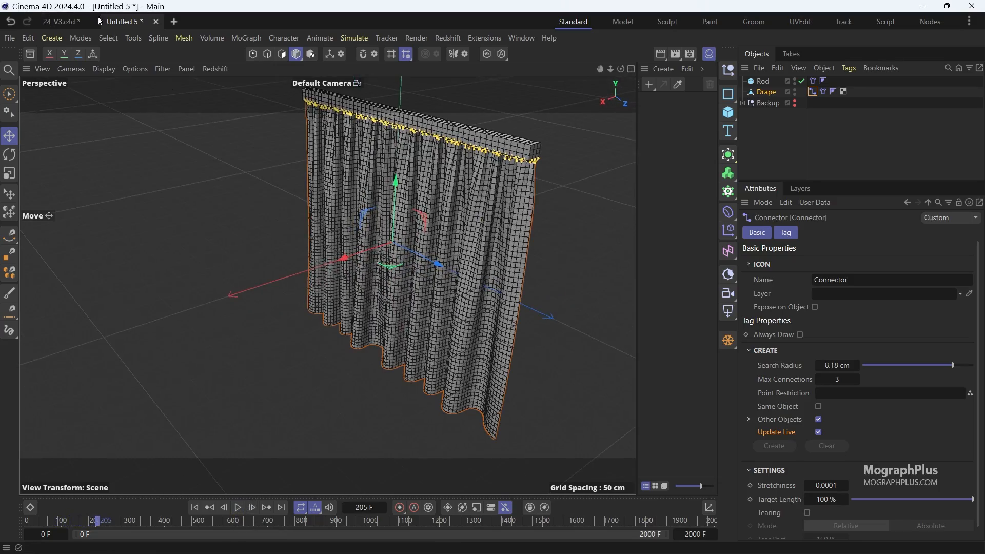
# Examine how the curtain rests over the cylinder in the 24_V3.c4d scene, and return to the Untitled 5 scene.
pyautogui.click(74, 22)
pyautogui.keyDown('alt'); pyautogui.moveTo(459, 292); pyautogui.dragTo(208, 261); pyautogui.keyUp('alt')
pyautogui.keyDown('alt'); pyautogui.moveTo(429, 307); pyautogui.dragTo(329, 286, button='middle'); pyautogui.keyUp('alt')
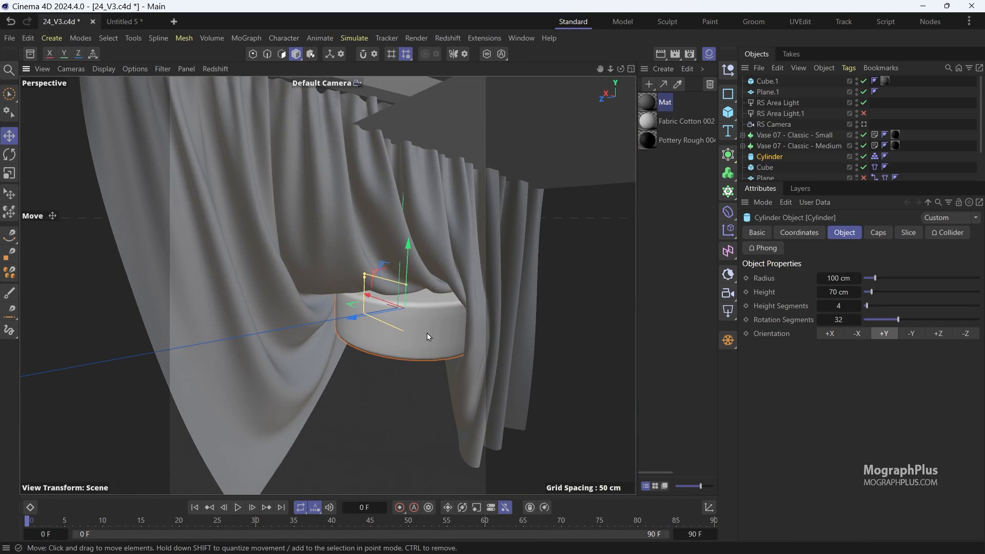
pyautogui.keyDown('alt'); pyautogui.moveTo(340, 192); pyautogui.dragTo(457, 236); pyautogui.keyUp('alt')
pyautogui.keyDown('alt'); pyautogui.moveTo(391, 226); pyautogui.dragTo(416, 270, button='middle'); pyautogui.keyUp('alt')
pyautogui.click(131, 25)
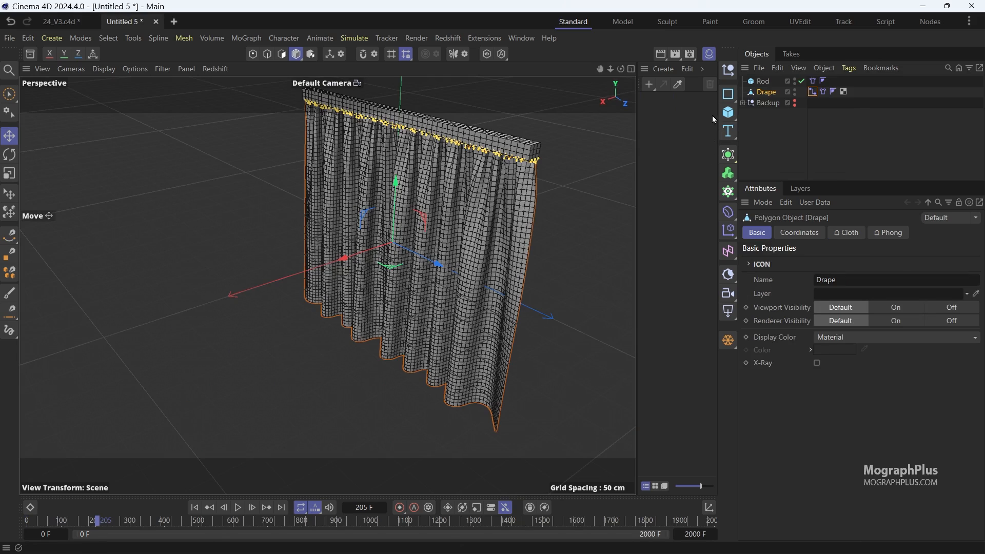
# Add a Cylinder with a 100 cm radius and 70 cm height, and increase its rotation segments.
pyautogui.click(730, 113)
pyautogui.click(826, 135)
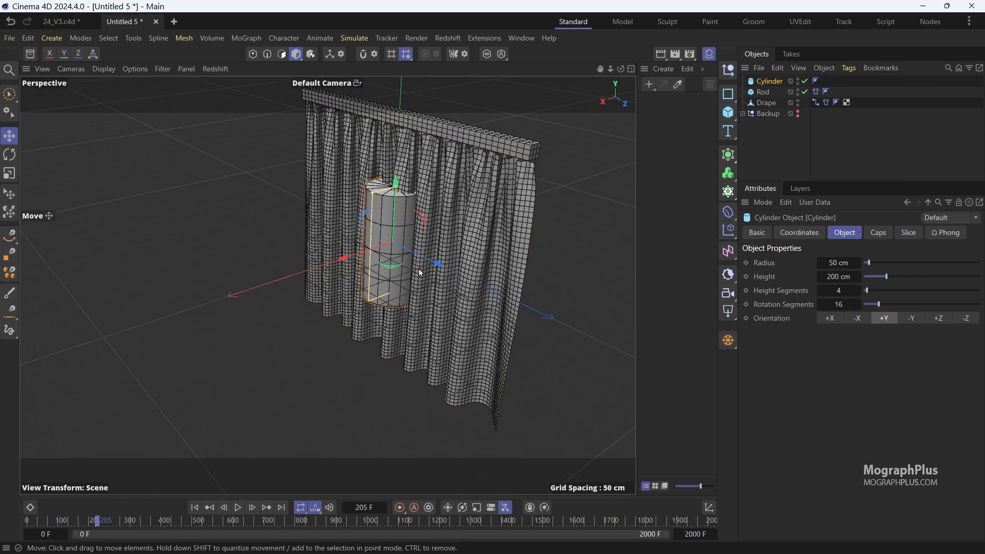
pyautogui.press('o')
pyautogui.click(837, 263)
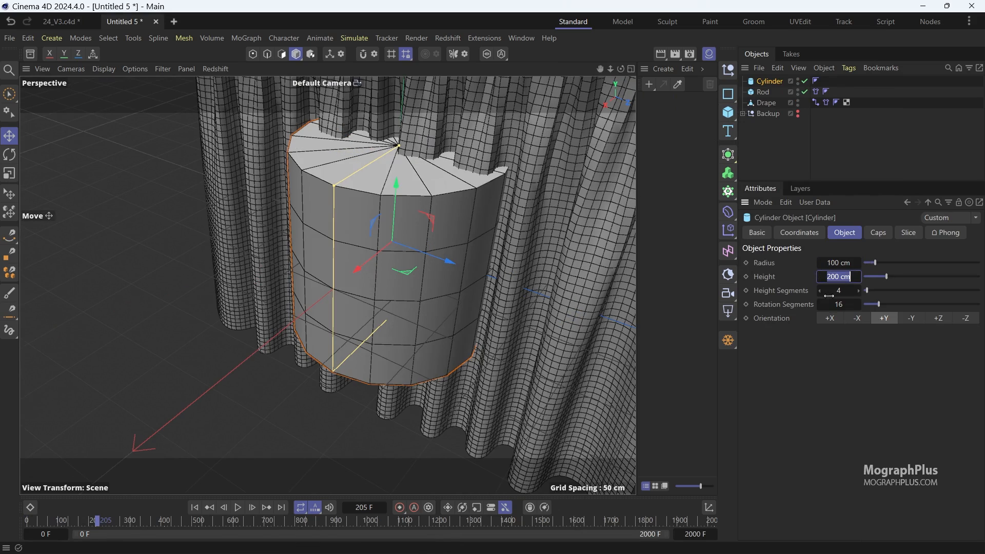
pyautogui.press('Return')
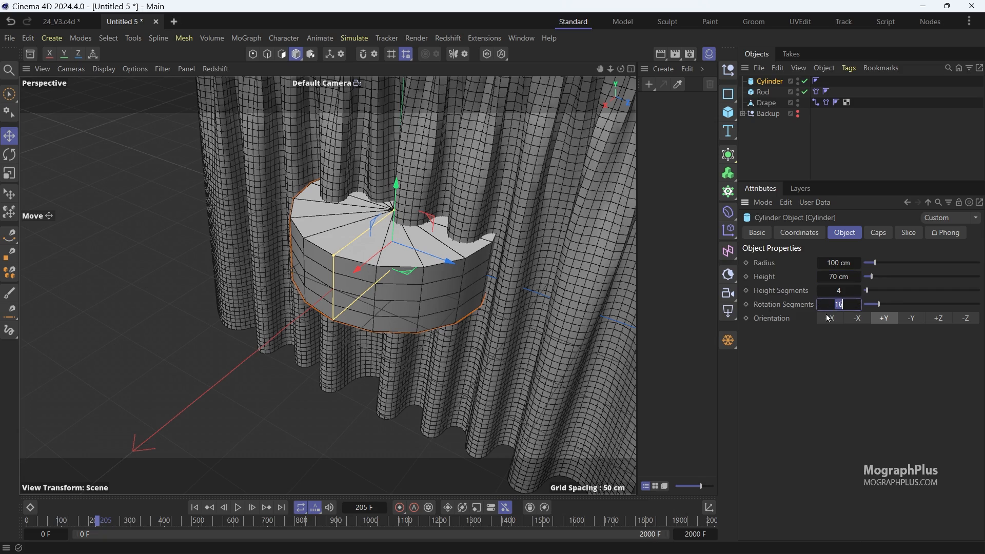
# Give the Cylinder's caps 4 segments and enable a fillet with 5 segments and a 6 cm radius.
pyautogui.click(876, 232)
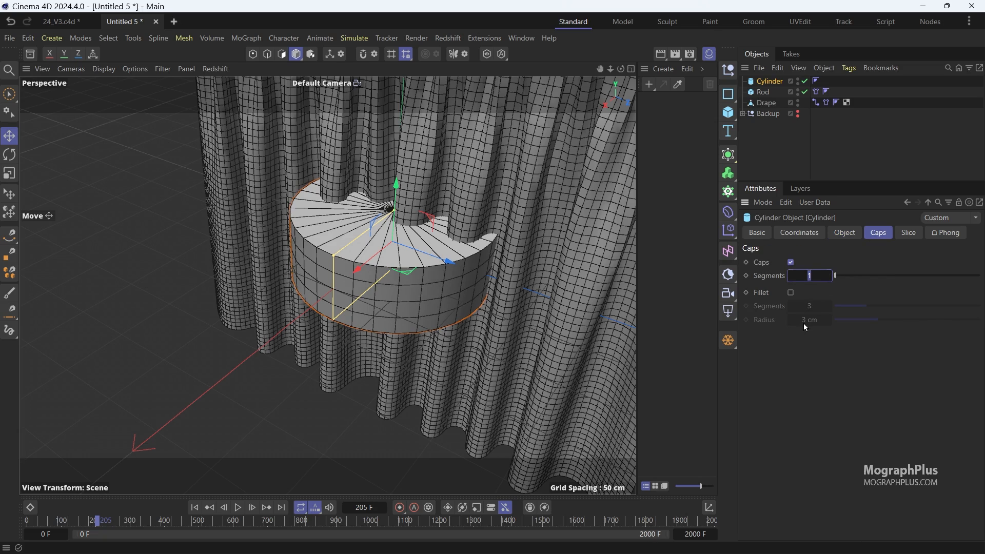
pyautogui.write('4')
pyautogui.press('Return')
pyautogui.click(791, 292)
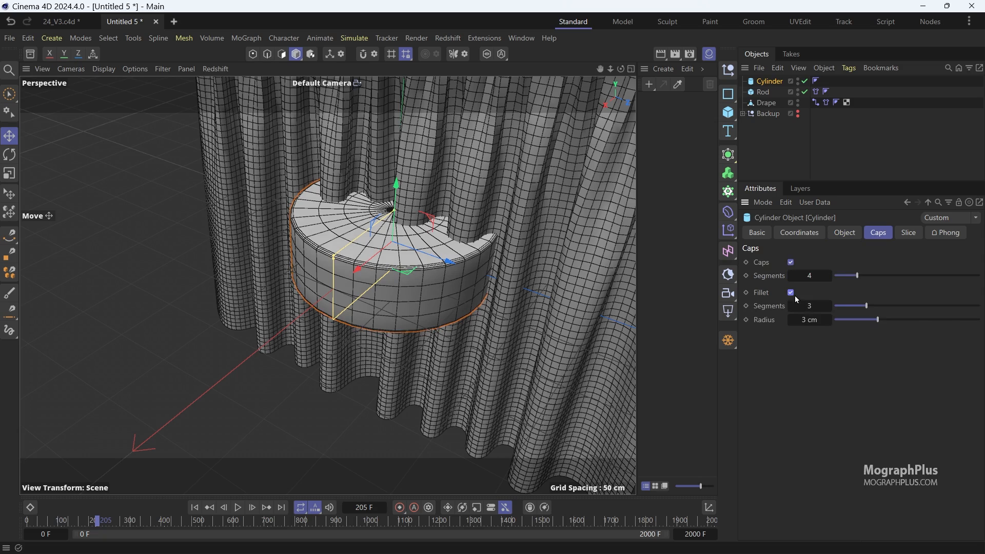
pyautogui.click(809, 306)
pyautogui.write('5')
pyautogui.press('Tab')
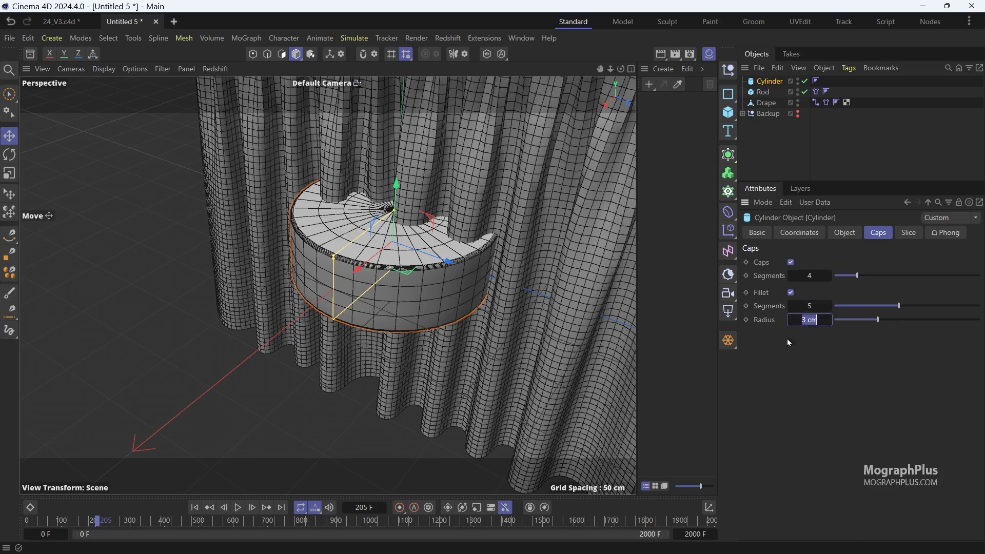
pyautogui.press('Return')
# Move the Cylinder out of the folds so it sits beside the lower part of the Drape without touching the cloth.
pyautogui.scroll(3, 383, 262)
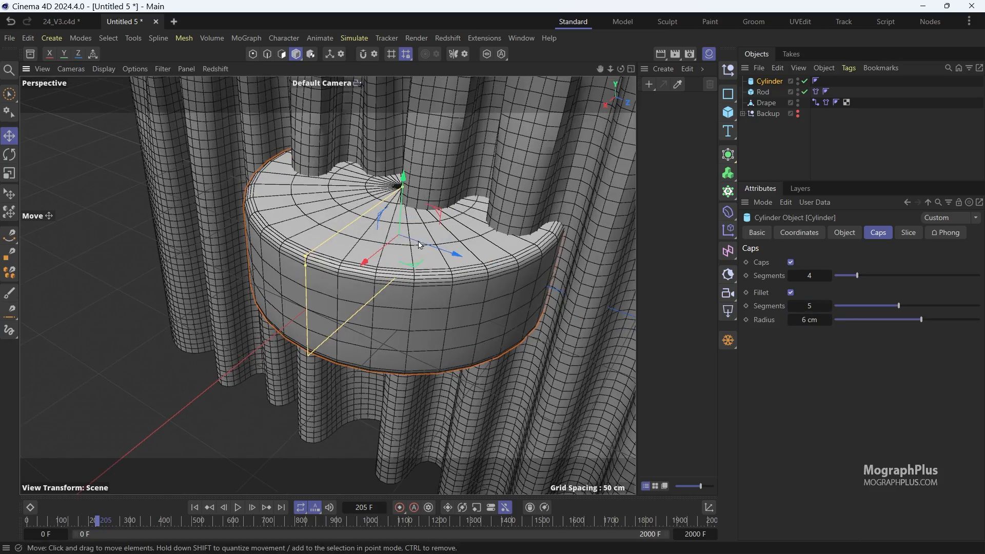
pyautogui.keyDown('alt'); pyautogui.moveTo(420, 245); pyautogui.dragTo(395, 344); pyautogui.keyUp('alt')
pyautogui.keyDown('alt'); pyautogui.moveTo(396, 340); pyautogui.dragTo(403, 255, button='middle'); pyautogui.keyUp('alt')
pyautogui.moveTo(358, 298); pyautogui.dragTo(380, 389)
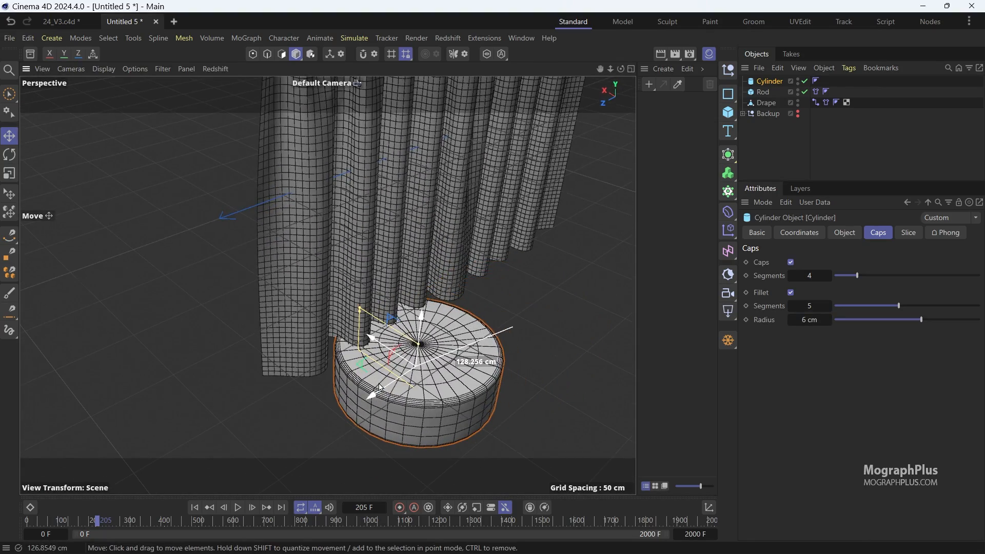
pyautogui.moveTo(420, 328); pyautogui.dragTo(428, 255)
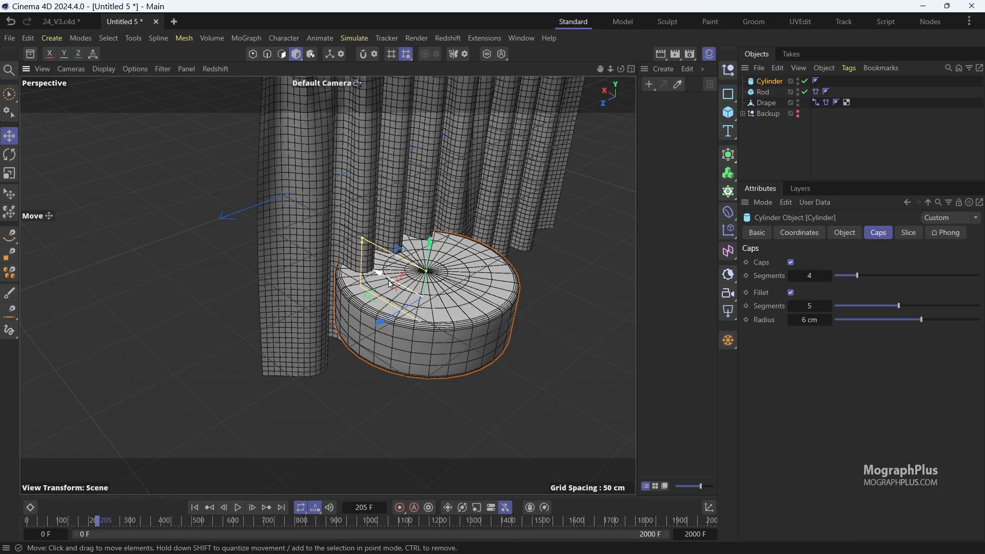
pyautogui.moveTo(391, 284); pyautogui.dragTo(456, 312)
pyautogui.keyDown('alt'); pyautogui.moveTo(436, 355); pyautogui.dragTo(369, 298); pyautogui.keyUp('alt')
pyautogui.keyDown('alt'); pyautogui.moveTo(276, 234); pyautogui.dragTo(621, 128); pyautogui.keyUp('alt')
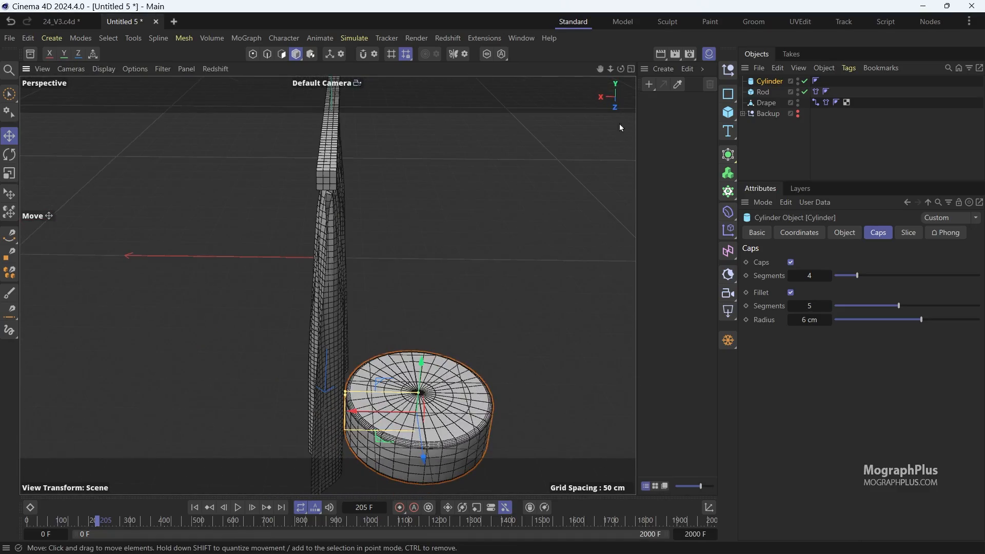
# Add a Collider simulation tag to the Cylinder.
pyautogui.rightClick(753, 84)
pyautogui.moveTo(818, 189)
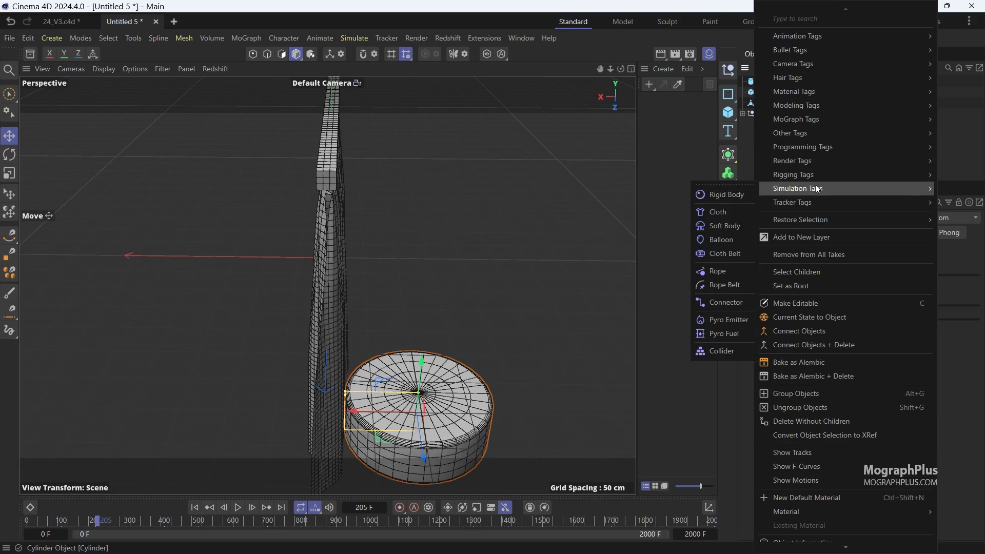
pyautogui.click(732, 352)
pyautogui.keyDown('alt'); pyautogui.moveTo(463, 259); pyautogui.dragTo(425, 332); pyautogui.keyUp('alt')
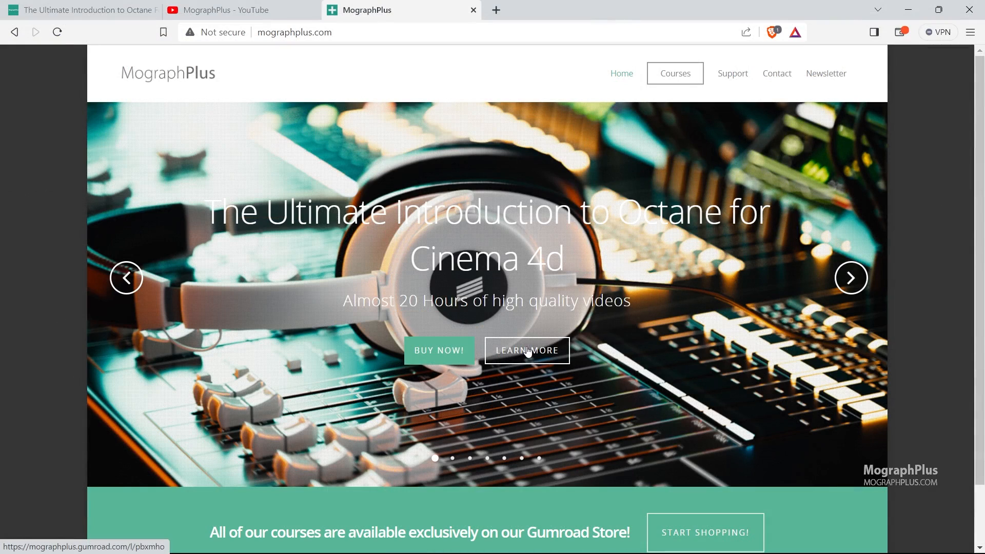
pyautogui.click(852, 291)
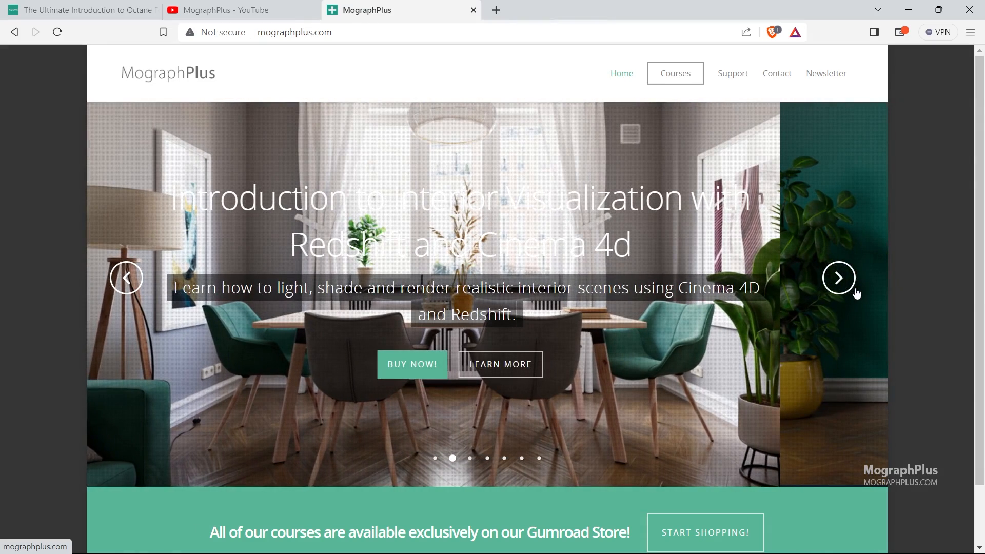
pyautogui.click(856, 290)
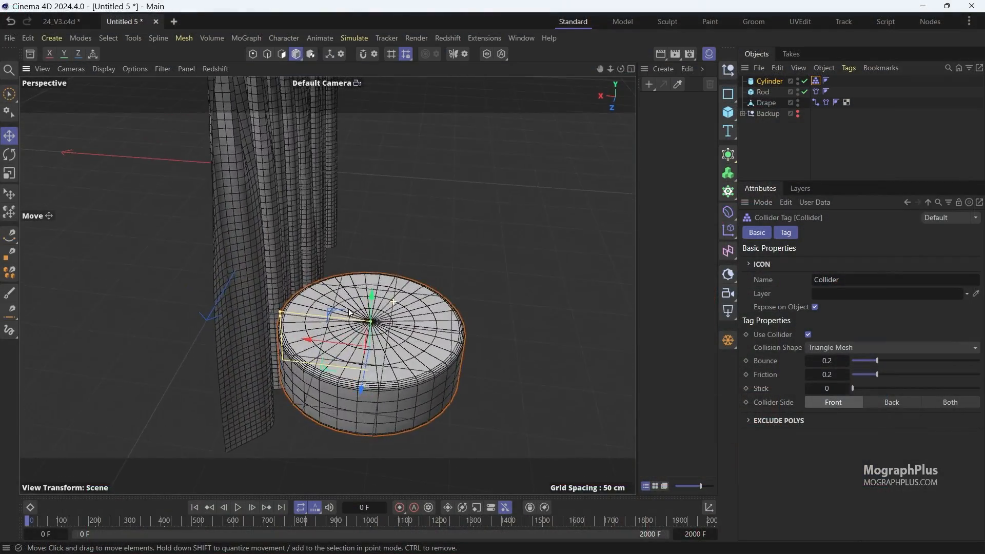
# Set both the collision Passes and Extra Iterations to 4 in the project's simulation settings.
pyautogui.keyDown('alt'); pyautogui.moveTo(349, 313); pyautogui.dragTo(404, 317); pyautogui.keyUp('alt')
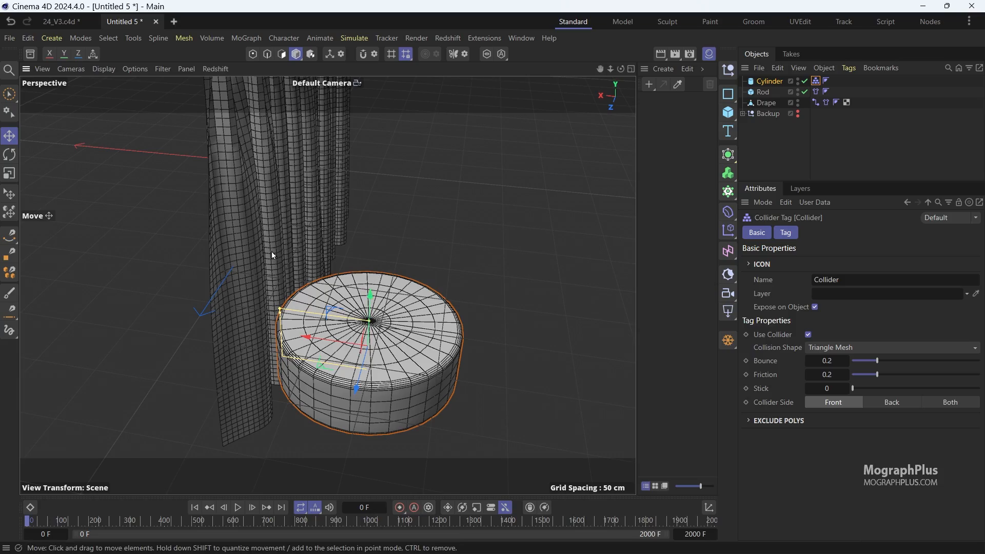
pyautogui.keyDown('alt'); pyautogui.moveTo(340, 236); pyautogui.dragTo(374, 266); pyautogui.keyUp('alt')
pyautogui.keyDown('alt'); pyautogui.moveTo(369, 277); pyautogui.dragTo(376, 268, button='middle'); pyautogui.keyUp('alt')
pyautogui.keyDown('alt'); pyautogui.moveTo(376, 269); pyautogui.dragTo(401, 268, button='right'); pyautogui.keyUp('alt')
pyautogui.keyDown('alt'); pyautogui.moveTo(401, 268); pyautogui.dragTo(363, 235); pyautogui.keyUp('alt')
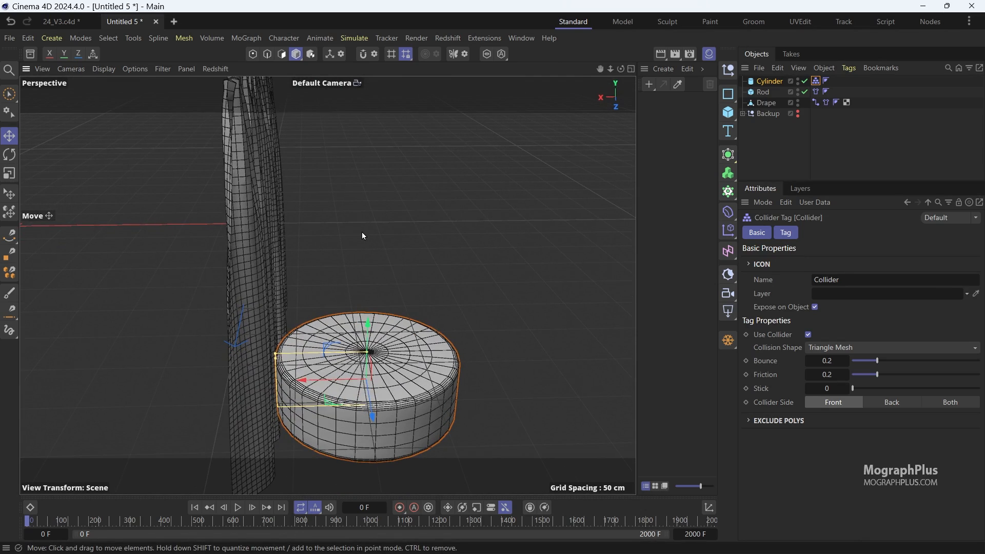
pyautogui.hotkey('ctrl', 'd')
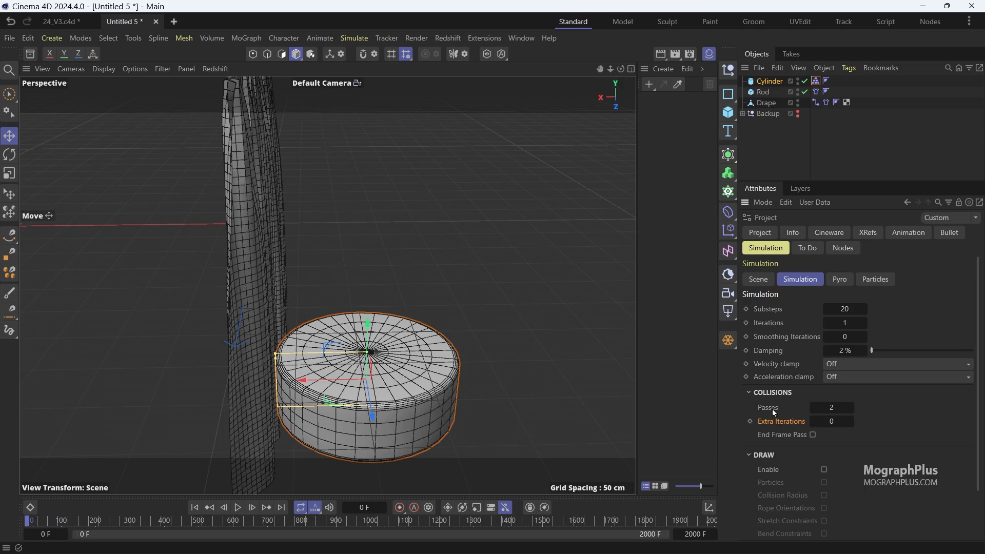
pyautogui.click(833, 408)
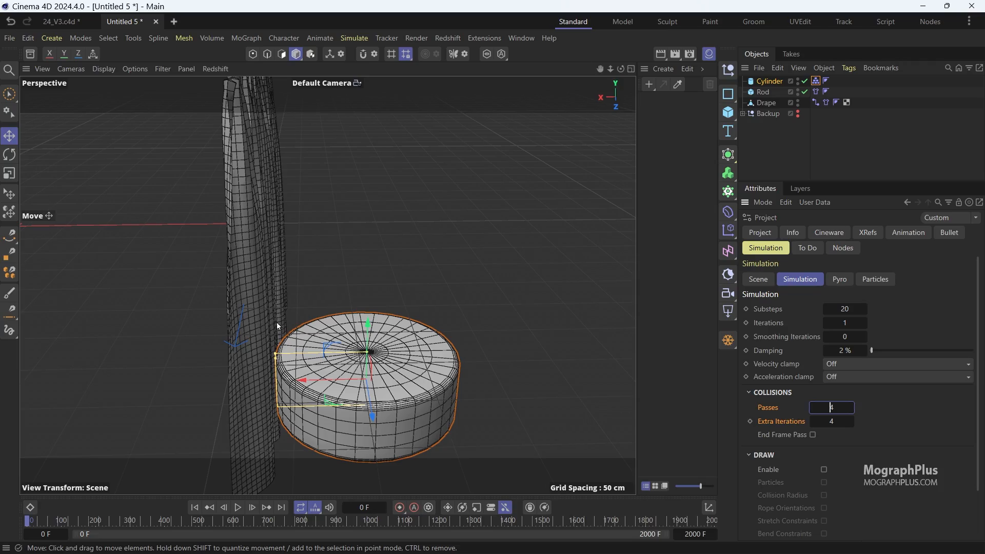
# Run the simulation from frame 0 and push the Cylinder into the lower part of the Drape so it collides with the cloth.
pyautogui.keyDown('alt'); pyautogui.moveTo(264, 355); pyautogui.dragTo(227, 368); pyautogui.keyUp('alt')
pyautogui.scroll(4, 301, 329)
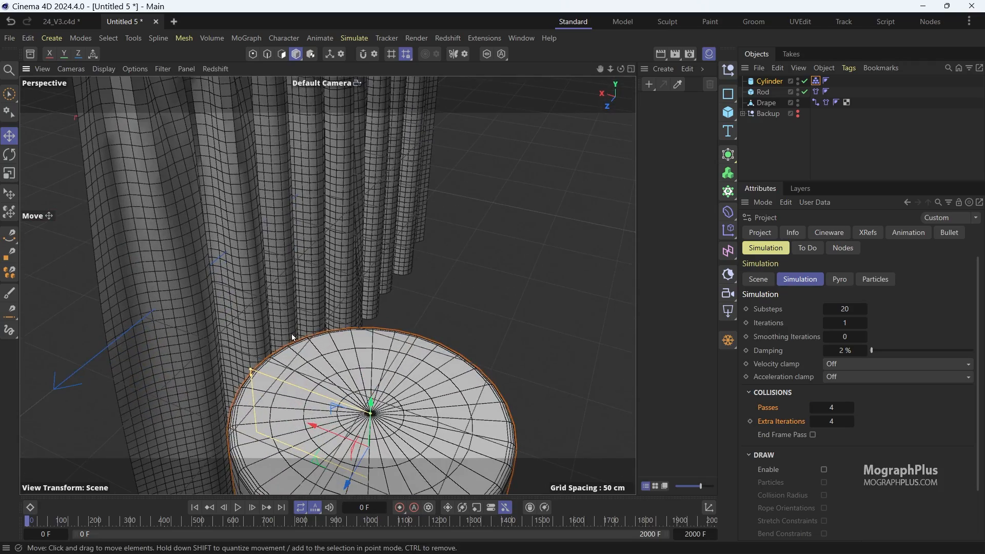
pyautogui.scroll(-4, 336, 245)
pyautogui.keyDown('alt'); pyautogui.moveTo(339, 246); pyautogui.dragTo(411, 246); pyautogui.keyUp('alt')
pyautogui.keyDown('alt'); pyautogui.moveTo(411, 245); pyautogui.dragTo(361, 289, button='middle'); pyautogui.keyUp('alt')
pyautogui.keyDown('alt'); pyautogui.moveTo(328, 286); pyautogui.dragTo(246, 425); pyautogui.keyUp('alt')
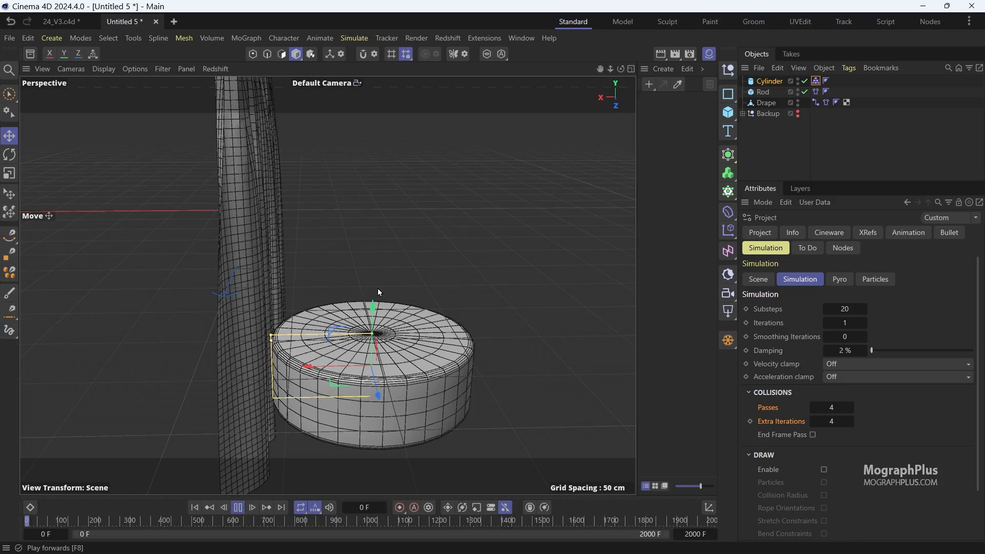
pyautogui.keyDown('alt'); pyautogui.moveTo(368, 236); pyautogui.dragTo(347, 352); pyautogui.keyUp('alt')
pyautogui.keyDown('alt'); pyautogui.moveTo(370, 282); pyautogui.dragTo(394, 306); pyautogui.keyUp('alt')
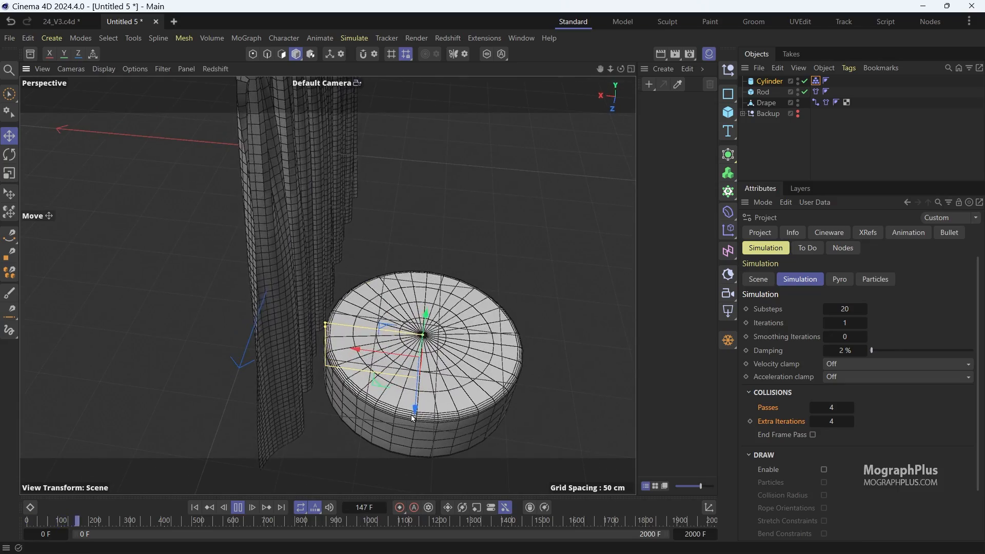
pyautogui.moveTo(413, 415); pyautogui.dragTo(143, 304)
pyautogui.keyDown('alt'); pyautogui.moveTo(150, 283); pyautogui.dragTo(461, 262, button='middle'); pyautogui.keyUp('alt')
pyautogui.keyDown('alt'); pyautogui.moveTo(461, 262); pyautogui.dragTo(338, 334); pyautogui.keyUp('alt')
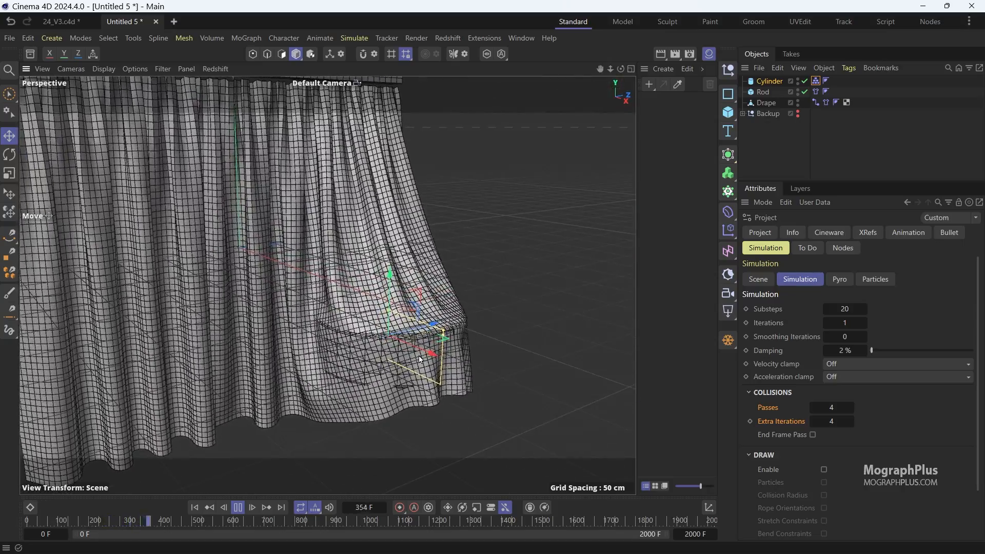
# Pull the Cylinder across to the opposite part of the Drape until it slips free of the cloth, and rewind to frame 0.
pyautogui.moveTo(431, 356); pyautogui.dragTo(286, 343)
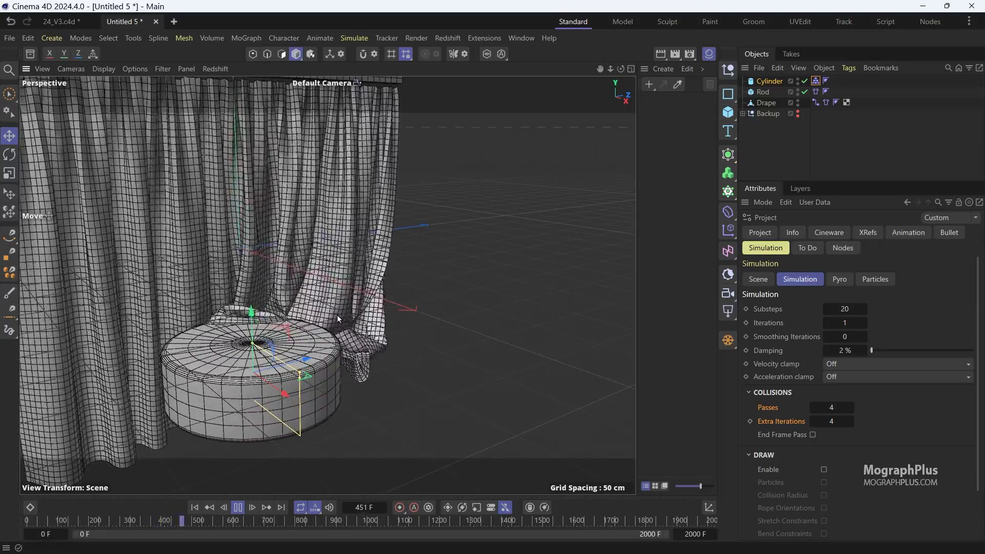
pyautogui.scroll(-4, 333, 286)
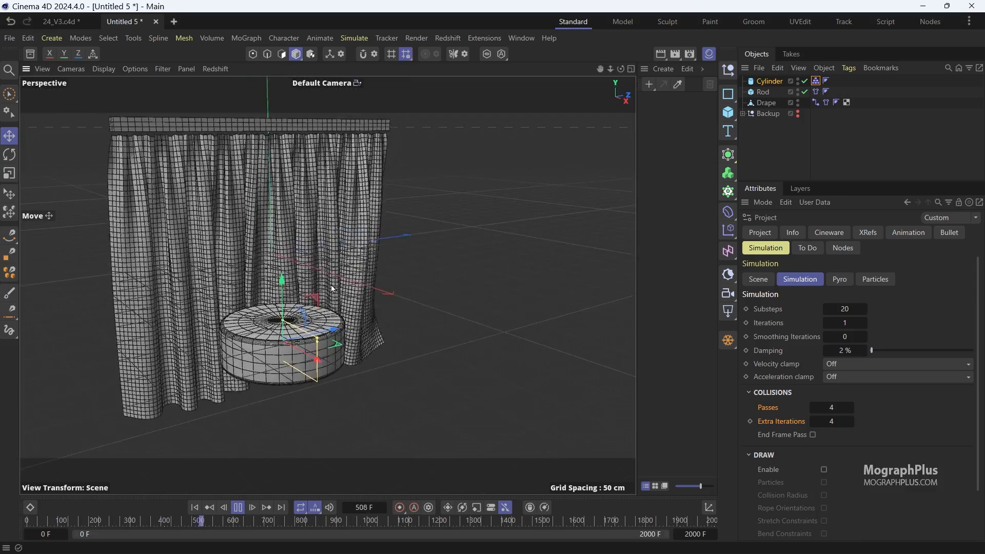
pyautogui.keyDown('alt'); pyautogui.moveTo(332, 286); pyautogui.dragTo(200, 398); pyautogui.keyUp('alt')
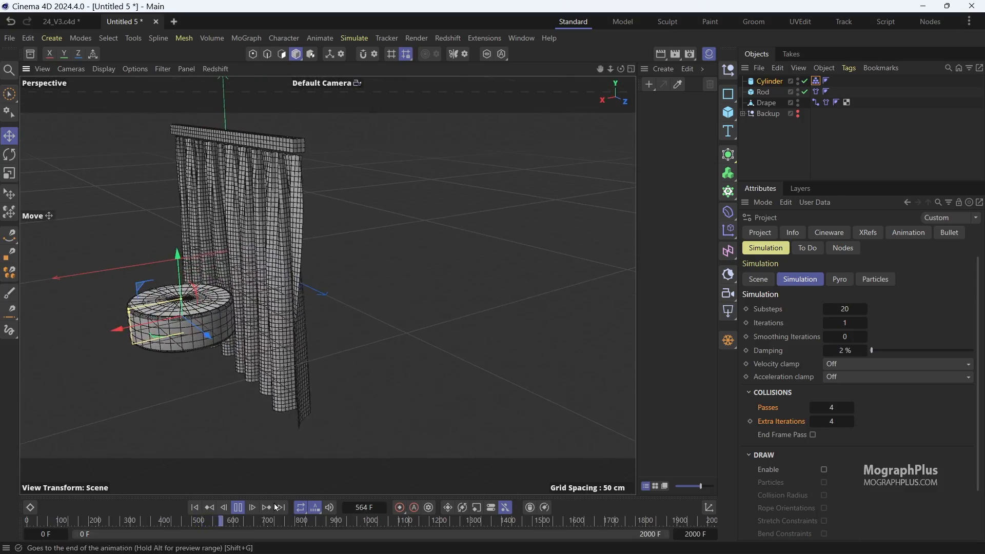
pyautogui.click(198, 508)
# Reposition the Cylinder slightly higher and closer to the near lower corner of the Drape, keeping it clear of the cloth.
pyautogui.keyDown('alt'); pyautogui.moveTo(199, 334); pyautogui.dragTo(287, 347); pyautogui.keyUp('alt')
pyautogui.keyDown('alt'); pyautogui.moveTo(287, 346); pyautogui.dragTo(183, 354); pyautogui.keyUp('alt')
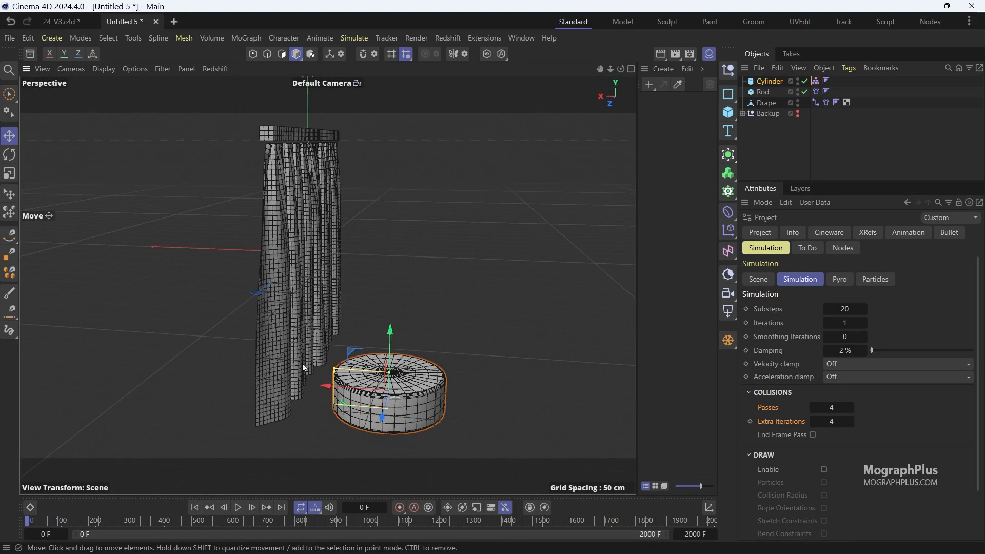
pyautogui.moveTo(382, 415); pyautogui.dragTo(372, 437)
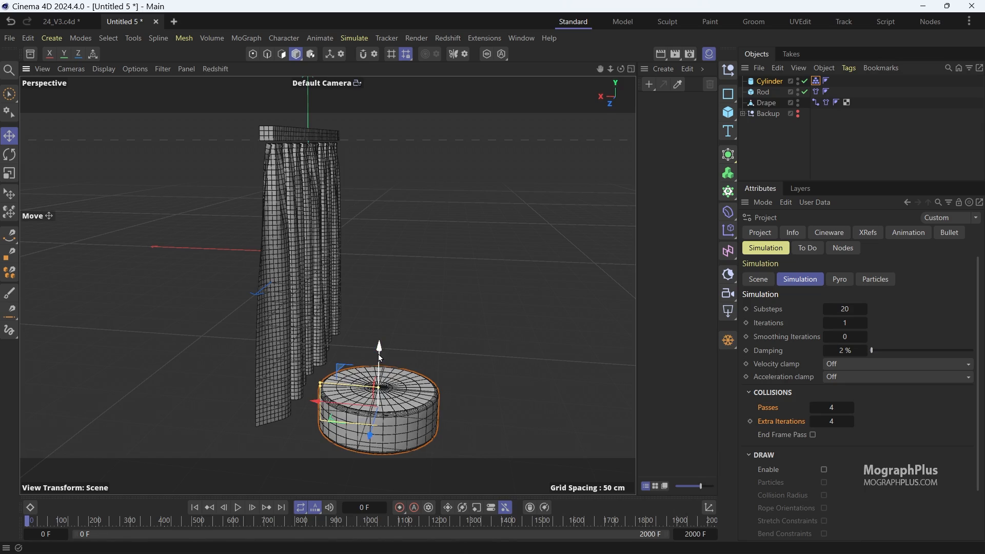
pyautogui.moveTo(379, 357); pyautogui.dragTo(379, 316)
pyautogui.keyDown('alt'); pyautogui.moveTo(306, 326); pyautogui.dragTo(276, 348); pyautogui.keyUp('alt')
pyautogui.moveTo(307, 415); pyautogui.dragTo(286, 434)
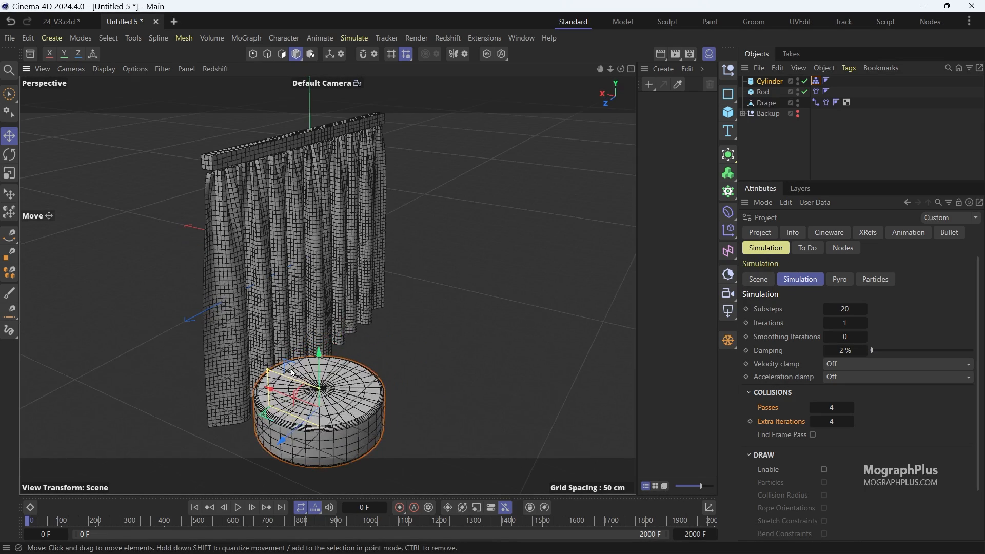
pyautogui.keyDown('alt'); pyautogui.moveTo(293, 373); pyautogui.dragTo(368, 327); pyautogui.keyUp('alt')
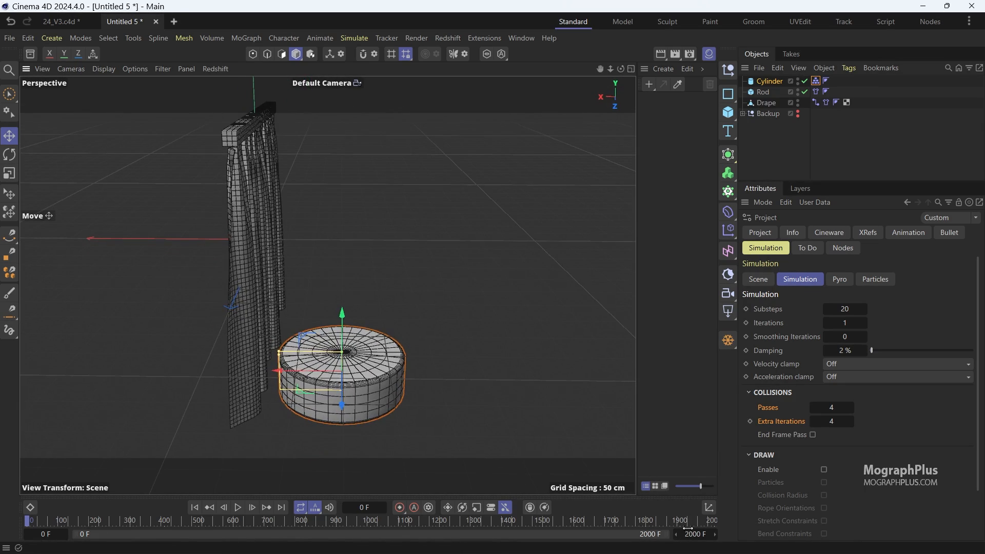
# Extend the project's animation range to 5000 frames.
pyautogui.write('50')
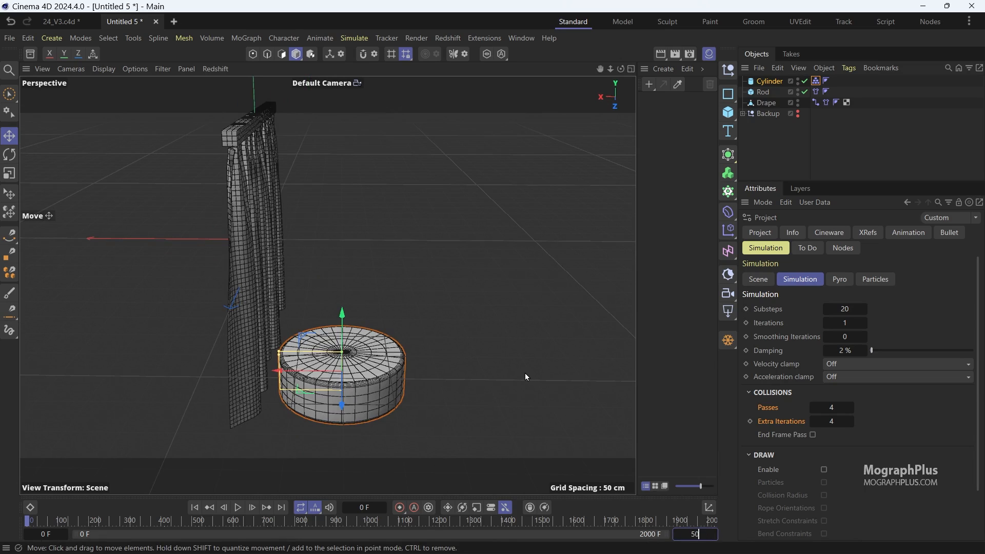
pyautogui.write('00')
pyautogui.press('Return')
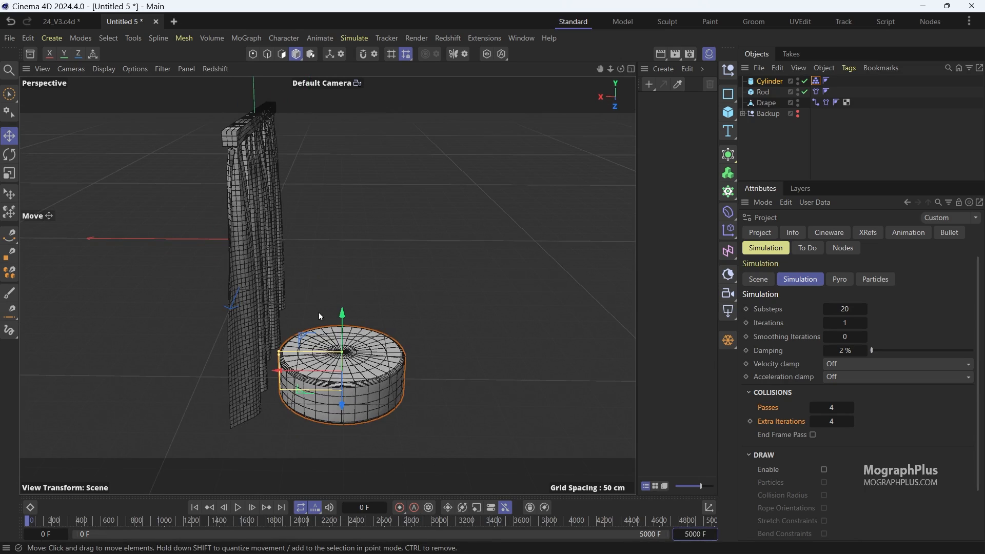
# Play the simulation and push the Cylinder from behind into the near lower corner of the Drape.
pyautogui.scroll(4, 319, 312)
pyautogui.keyDown('alt'); pyautogui.moveTo(319, 312); pyautogui.dragTo(357, 300, button='middle'); pyautogui.keyUp('alt')
pyautogui.keyDown('alt'); pyautogui.moveTo(356, 300); pyautogui.dragTo(386, 310); pyautogui.keyUp('alt')
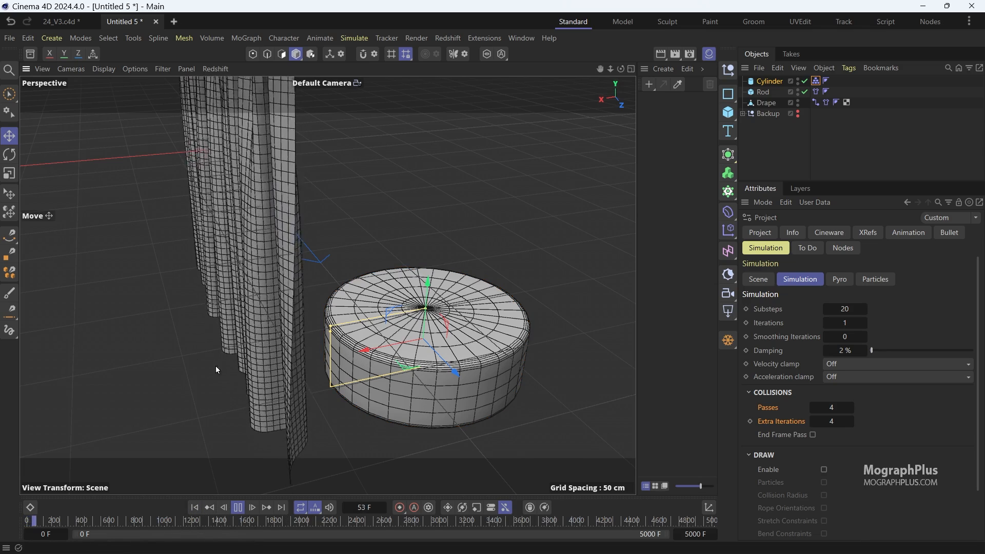
pyautogui.scroll(-2, 314, 332)
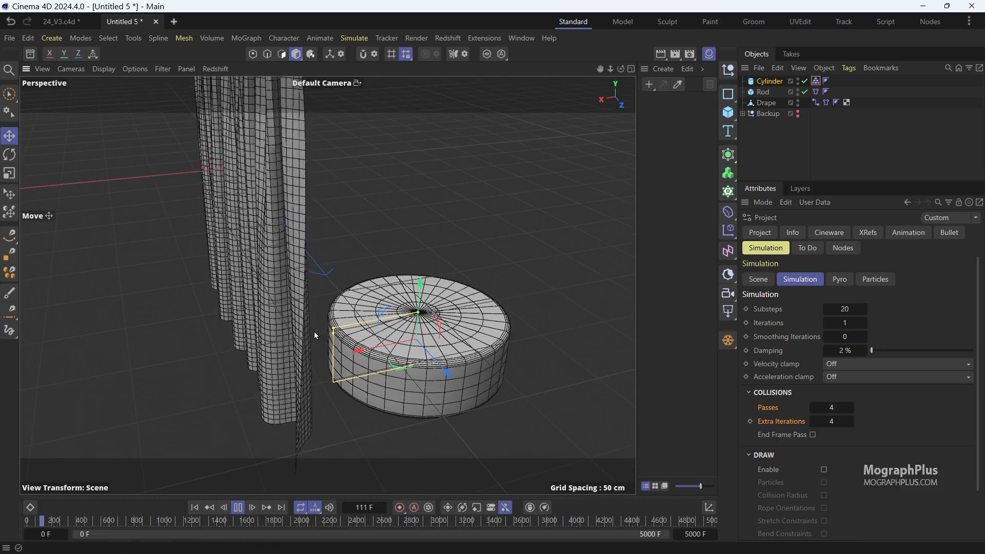
pyautogui.moveTo(315, 335); pyautogui.dragTo(297, 365)
pyautogui.keyDown('alt'); pyautogui.moveTo(297, 365); pyautogui.dragTo(372, 325); pyautogui.keyUp('alt')
pyautogui.keyDown('alt'); pyautogui.moveTo(315, 326); pyautogui.dragTo(393, 336, button='middle'); pyautogui.keyUp('alt')
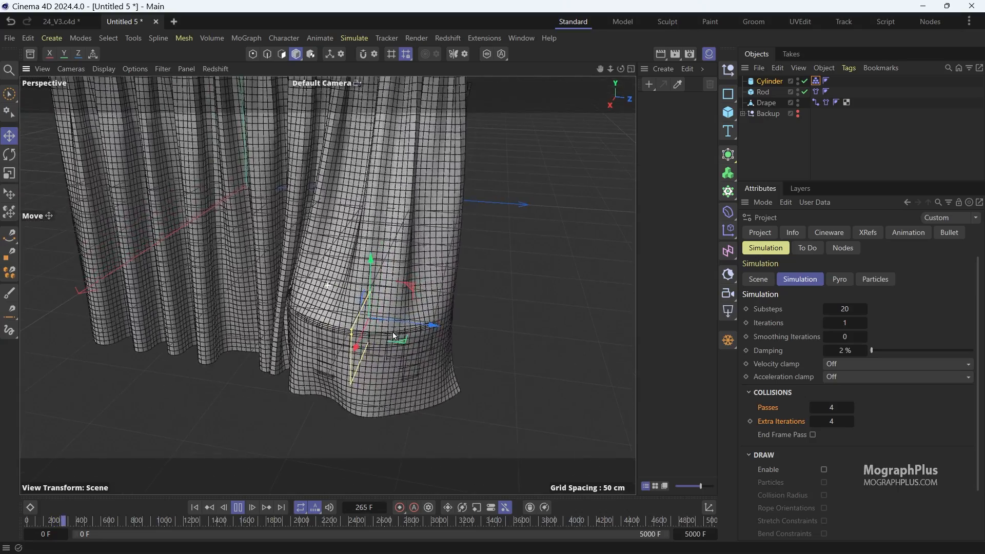
# Move the Cylinder under the cloth and across toward the Drape's middle so the fabric gathers on its top.
pyautogui.moveTo(394, 336); pyautogui.dragTo(338, 378)
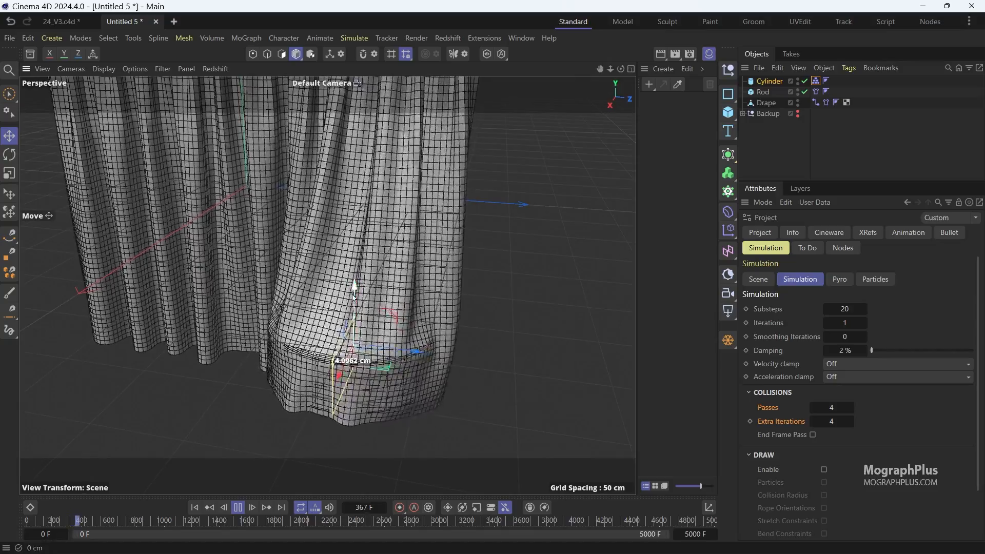
pyautogui.moveTo(353, 298); pyautogui.dragTo(483, 274)
pyautogui.moveTo(414, 301); pyautogui.dragTo(279, 309)
pyautogui.keyDown('alt'); pyautogui.moveTo(309, 301); pyautogui.dragTo(356, 349, button='middle'); pyautogui.keyUp('alt')
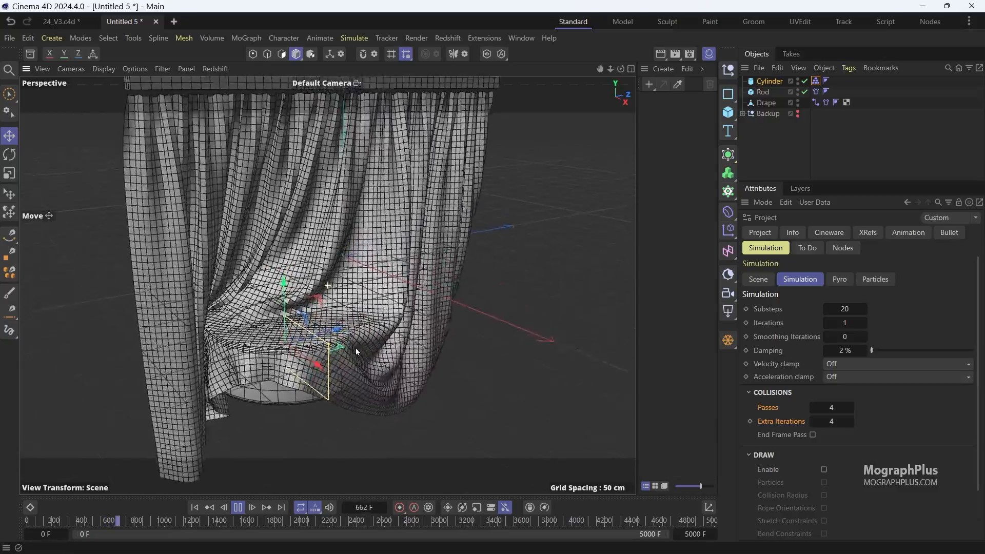
pyautogui.keyDown('alt'); pyautogui.moveTo(356, 352); pyautogui.dragTo(394, 339, button='right'); pyautogui.keyUp('alt')
pyautogui.keyDown('alt'); pyautogui.moveTo(395, 339); pyautogui.dragTo(334, 313); pyautogui.keyUp('alt')
# Lower and raise the Cylinder beneath the gathered cloth, and pull it out in front of the Drape.
pyautogui.moveTo(314, 365); pyautogui.dragTo(346, 419)
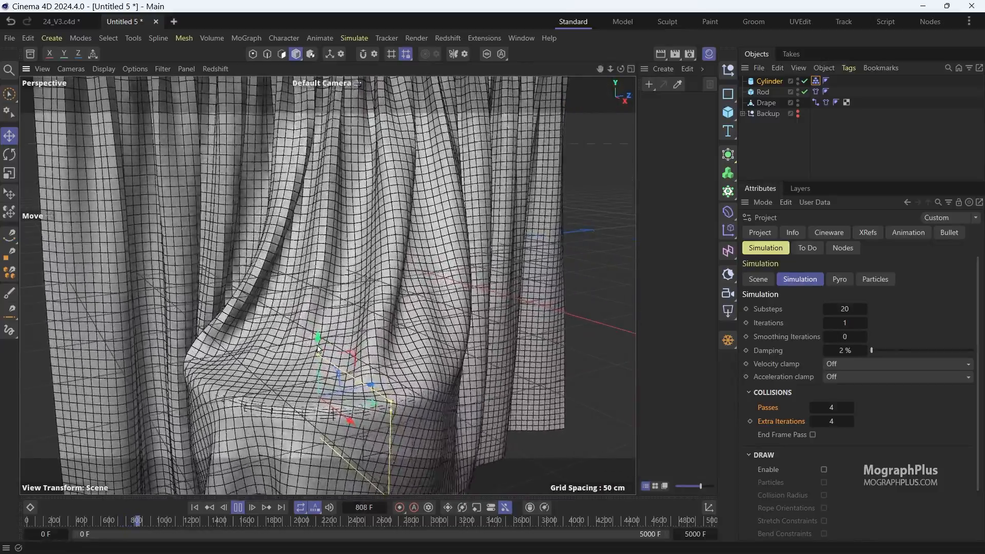
pyautogui.moveTo(317, 348); pyautogui.dragTo(316, 280)
pyautogui.keyDown('alt'); pyautogui.moveTo(437, 303); pyautogui.dragTo(391, 298, button='right'); pyautogui.keyUp('alt')
pyautogui.keyDown('alt'); pyautogui.moveTo(391, 299); pyautogui.dragTo(360, 348, button='middle'); pyautogui.keyUp('alt')
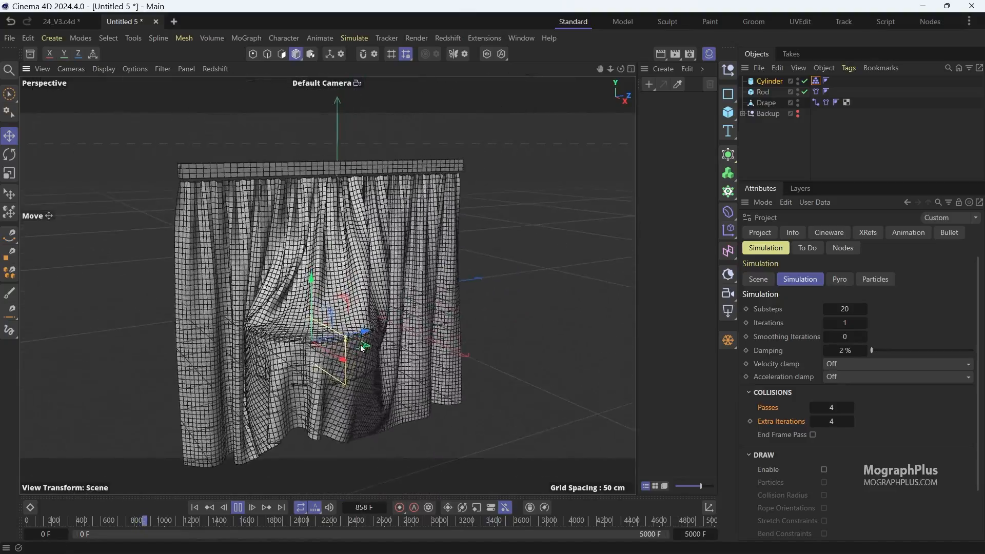
pyautogui.keyDown('alt'); pyautogui.moveTo(361, 349); pyautogui.dragTo(391, 416); pyautogui.keyUp('alt')
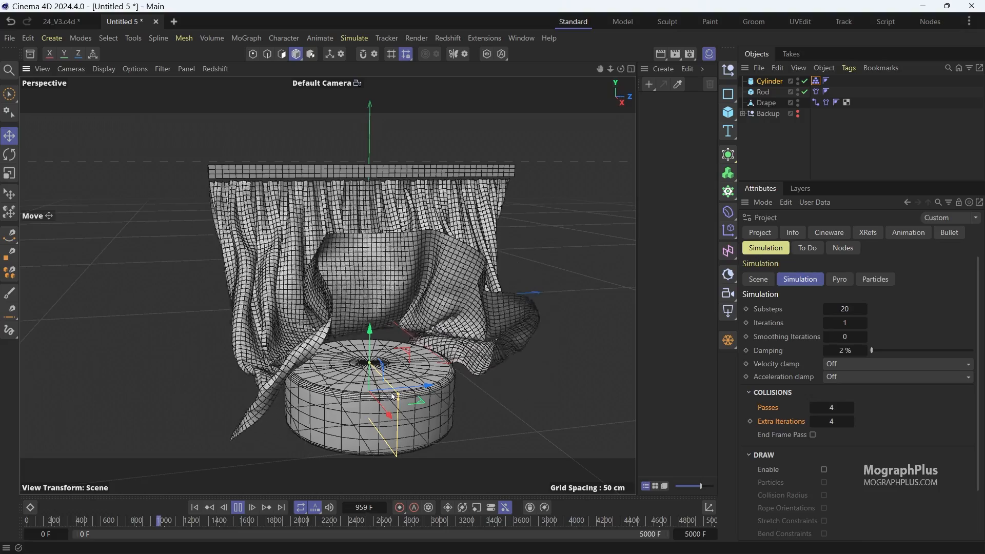
# Stop the simulation and rewind the animation to frame 0.
pyautogui.keyDown('alt'); pyautogui.moveTo(394, 306); pyautogui.dragTo(373, 250, button='middle'); pyautogui.keyUp('alt')
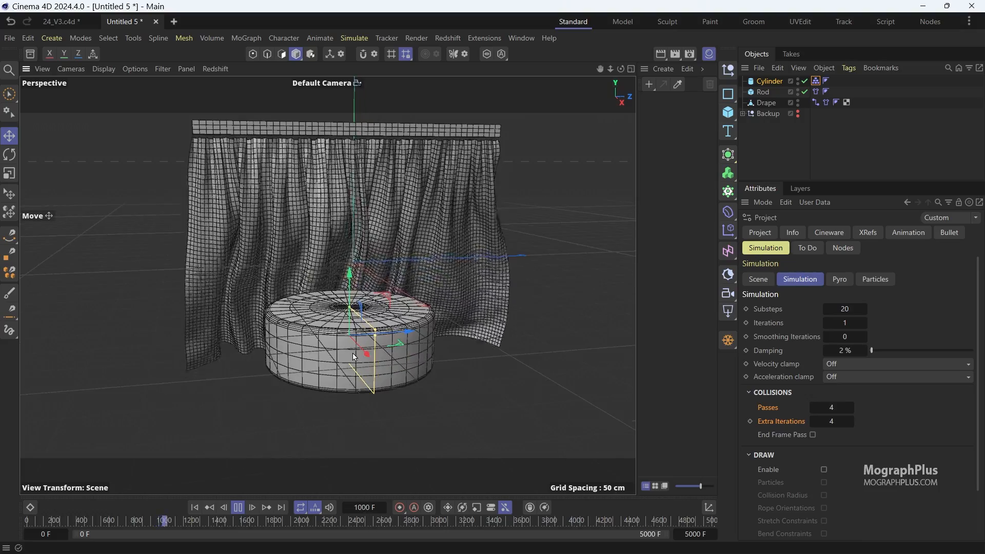
pyautogui.click(240, 507)
pyautogui.click(195, 507)
# Move the Cylinder to the other side of the Drape and along it toward the near lower corner.
pyautogui.keyDown('alt'); pyautogui.moveTo(265, 402); pyautogui.dragTo(154, 355); pyautogui.keyUp('alt')
pyautogui.keyDown('alt'); pyautogui.moveTo(257, 341); pyautogui.dragTo(202, 301, button='middle'); pyautogui.keyUp('alt')
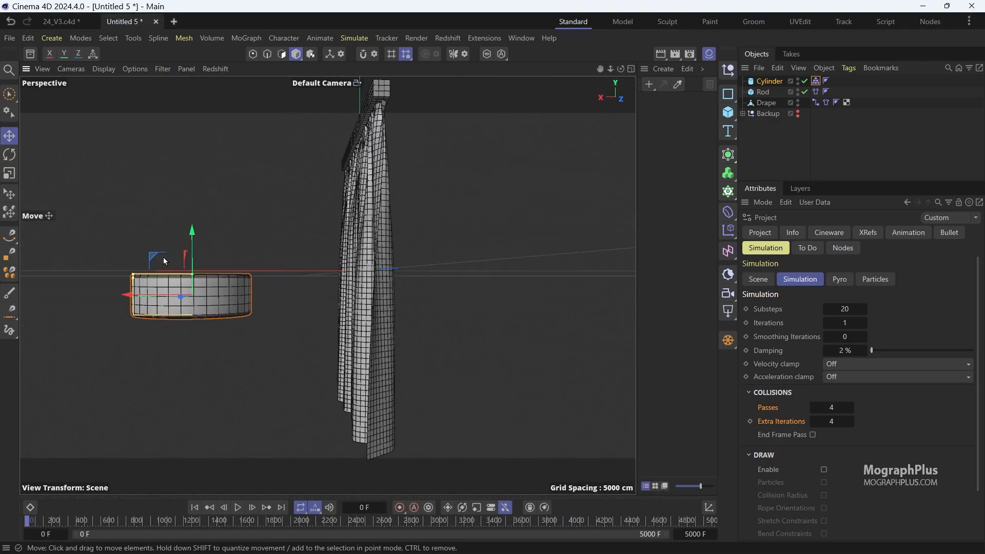
pyautogui.moveTo(162, 250); pyautogui.dragTo(441, 367)
pyautogui.keyDown('alt'); pyautogui.moveTo(441, 368); pyautogui.dragTo(423, 311, button='middle'); pyautogui.keyUp('alt')
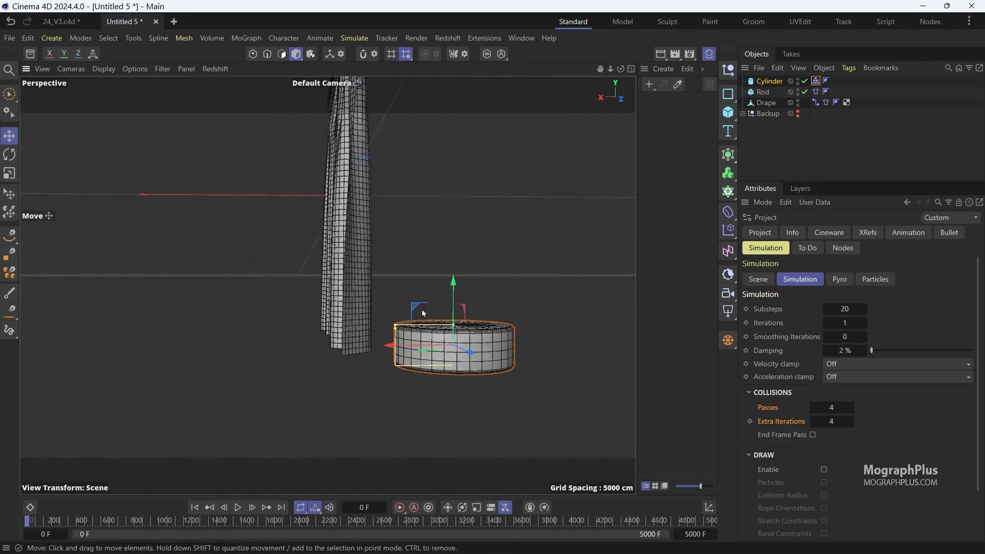
pyautogui.keyDown('alt'); pyautogui.moveTo(448, 317); pyautogui.dragTo(408, 375); pyautogui.keyUp('alt')
pyautogui.moveTo(434, 405); pyautogui.dragTo(330, 441)
# Fine-tune the Cylinder's height and its distance from the Drape so it sits just beside the near lower corner without touching the cloth.
pyautogui.keyDown('alt'); pyautogui.moveTo(355, 378); pyautogui.dragTo(418, 239, button='middle'); pyautogui.keyUp('alt')
pyautogui.moveTo(479, 256); pyautogui.dragTo(487, 222)
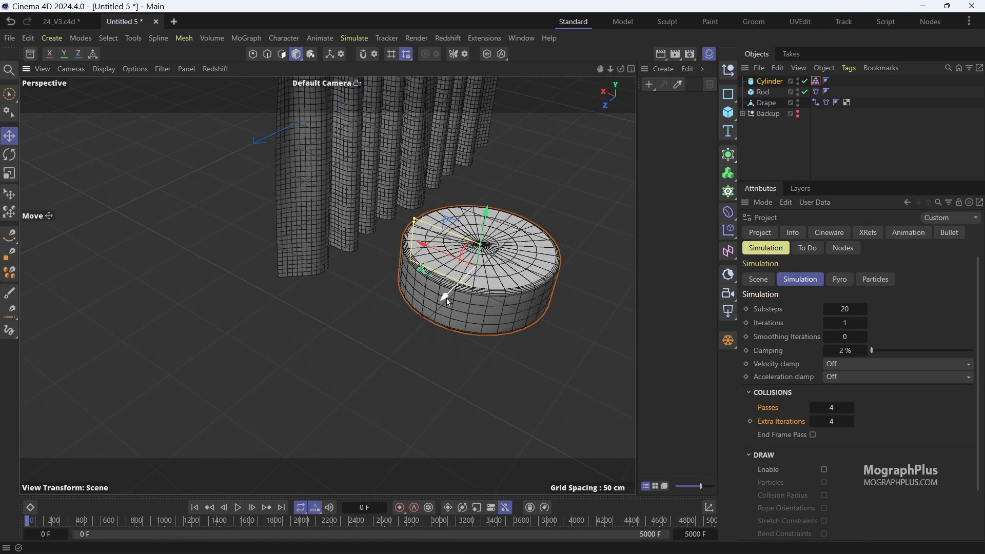
pyautogui.moveTo(447, 298); pyautogui.dragTo(450, 201)
pyautogui.keyDown('alt'); pyautogui.moveTo(390, 221); pyautogui.dragTo(420, 289, button='middle'); pyautogui.keyUp('alt')
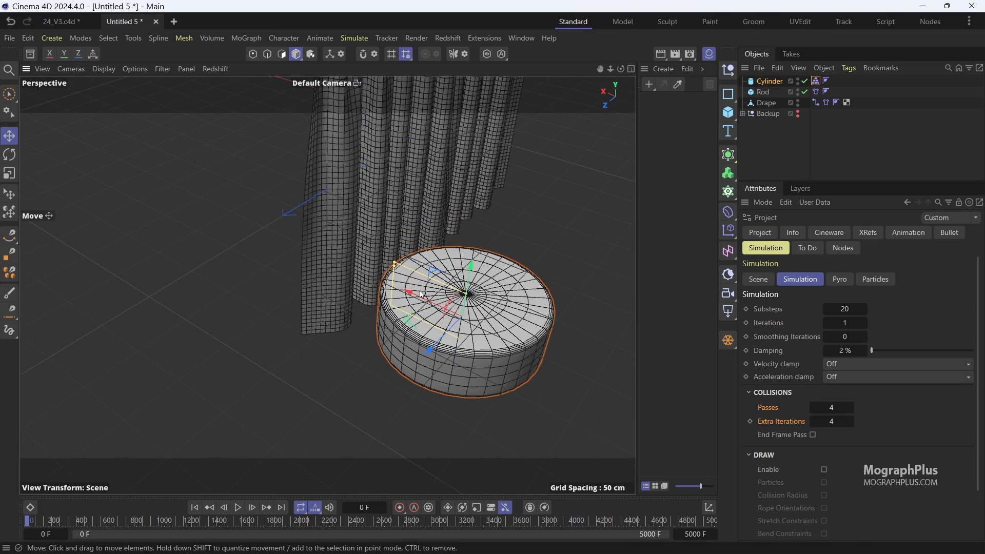
pyautogui.keyDown('alt'); pyautogui.moveTo(420, 289); pyautogui.dragTo(497, 291); pyautogui.keyUp('alt')
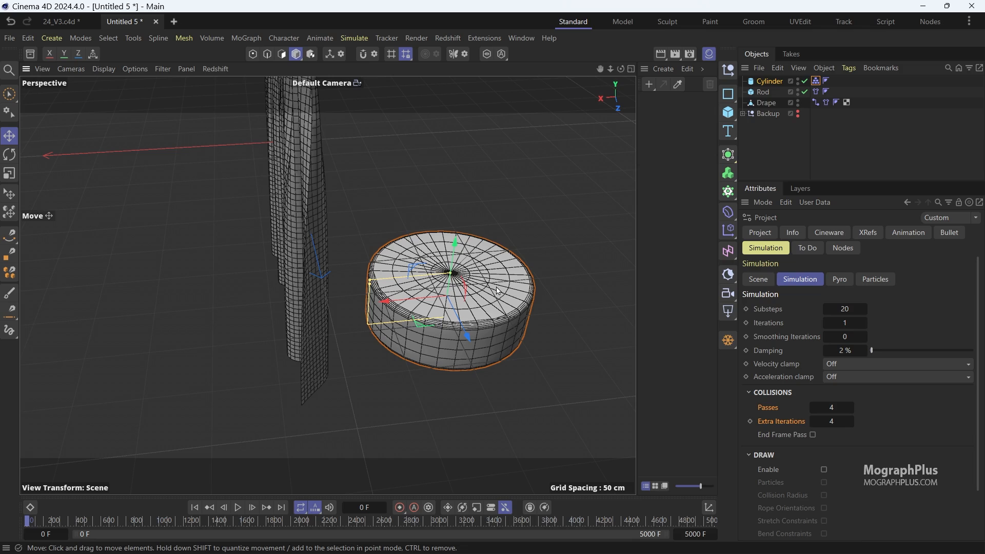
pyautogui.moveTo(424, 300); pyautogui.dragTo(449, 360)
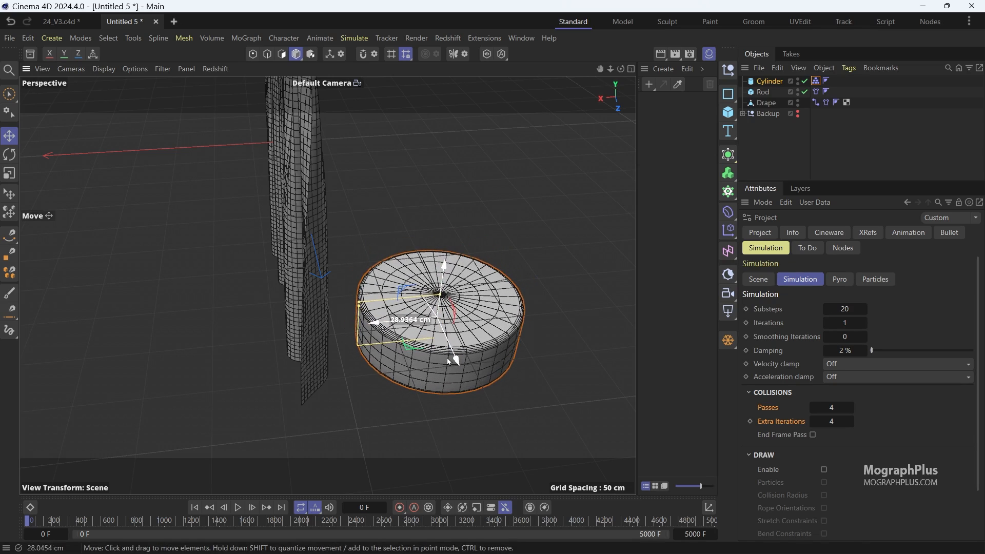
pyautogui.keyDown('alt'); pyautogui.moveTo(345, 329); pyautogui.dragTo(289, 316); pyautogui.keyUp('alt')
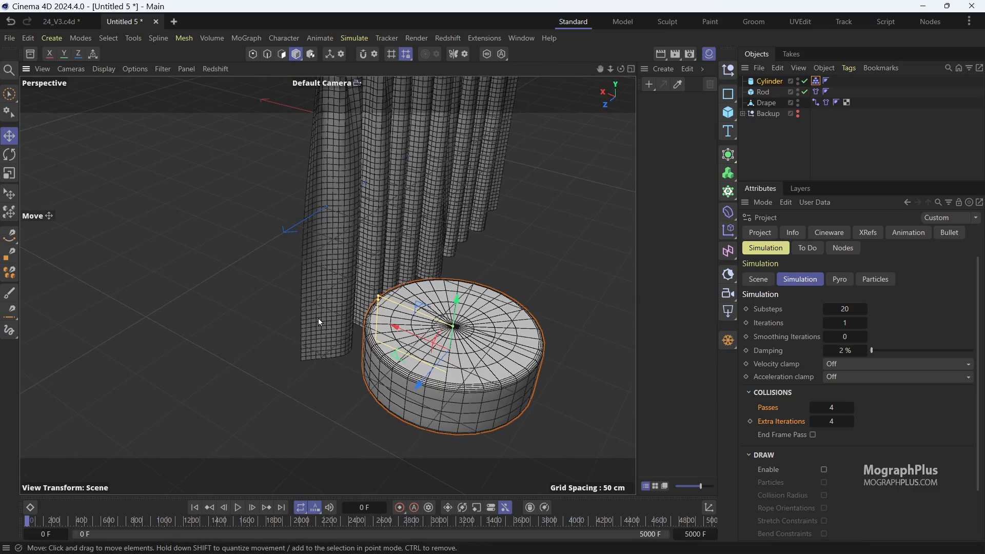
pyautogui.keyDown('alt'); pyautogui.moveTo(268, 411); pyautogui.dragTo(383, 317); pyautogui.keyUp('alt')
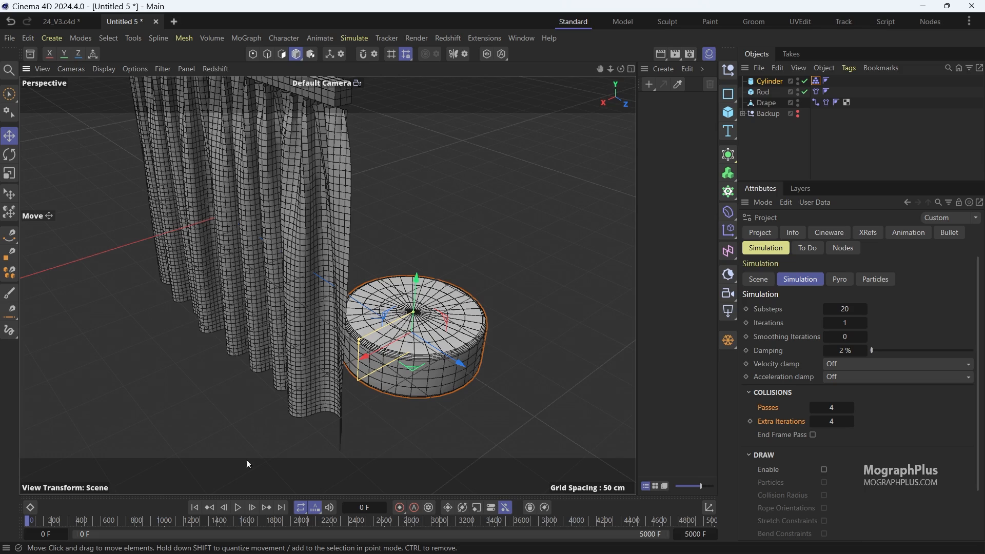
# Play the simulation from frame 0 and push the Cylinder into the Drape's near lower corner so the cloth falls over it.
pyautogui.click(238, 508)
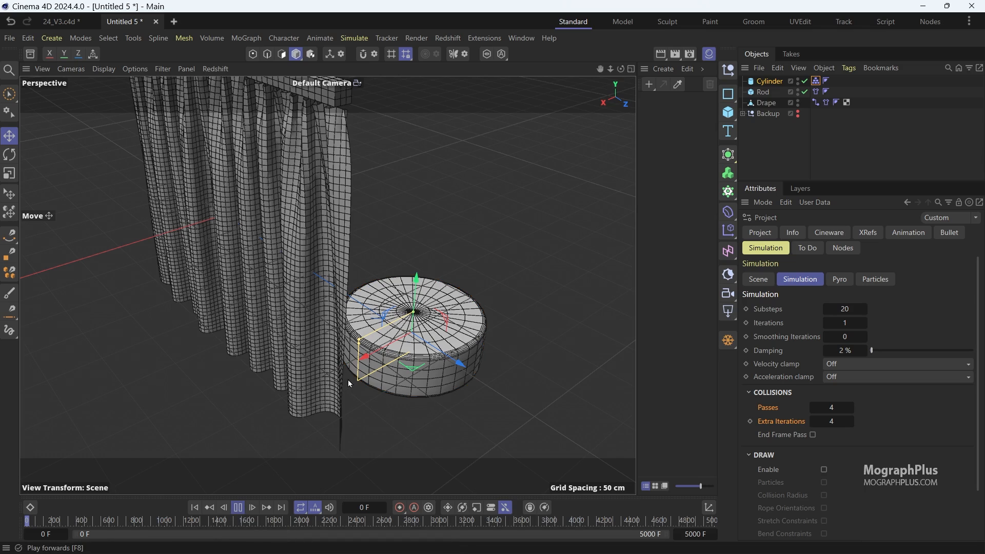
pyautogui.moveTo(362, 356); pyautogui.dragTo(308, 374)
pyautogui.moveTo(414, 387); pyautogui.dragTo(212, 395)
pyautogui.keyDown('alt'); pyautogui.moveTo(238, 367); pyautogui.dragTo(349, 340, button='middle'); pyautogui.keyUp('alt')
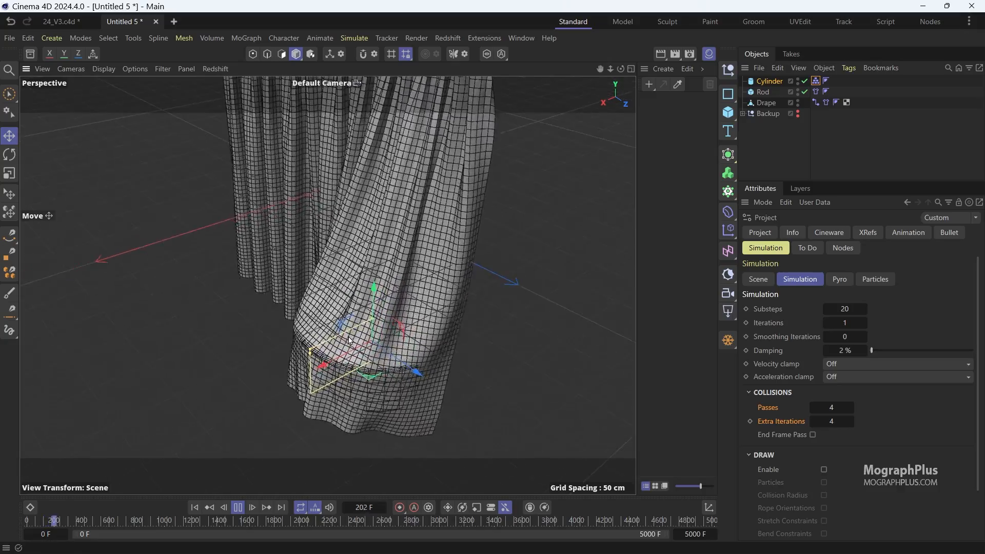
pyautogui.keyDown('alt'); pyautogui.moveTo(348, 341); pyautogui.dragTo(276, 346); pyautogui.keyUp('alt')
pyautogui.keyDown('alt'); pyautogui.moveTo(277, 347); pyautogui.dragTo(414, 358, button='middle'); pyautogui.keyUp('alt')
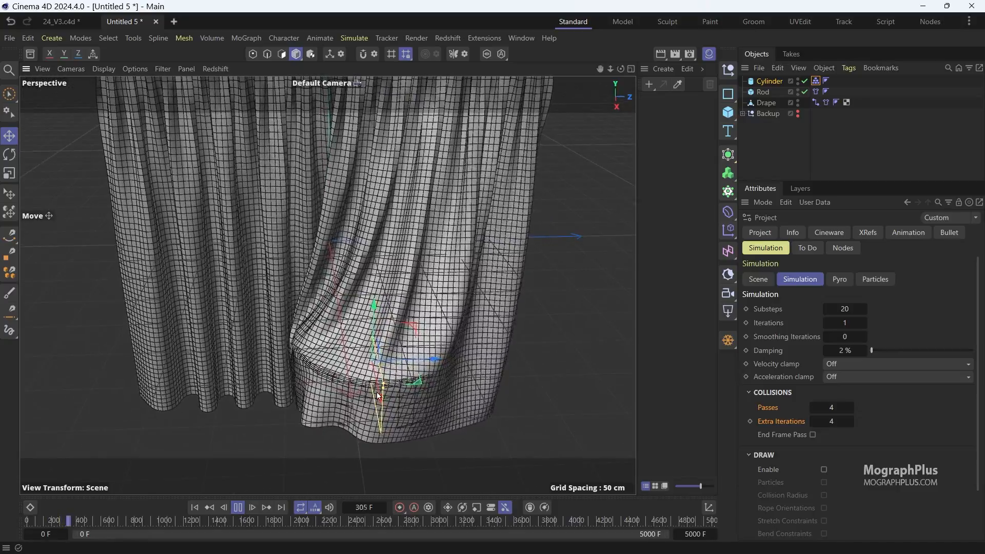
# Keep moving the Cylinder outward and across toward the Drape's middle, reselecting it as needed, so the cloth drapes over its top.
pyautogui.moveTo(378, 395); pyautogui.dragTo(477, 349)
pyautogui.click(481, 428)
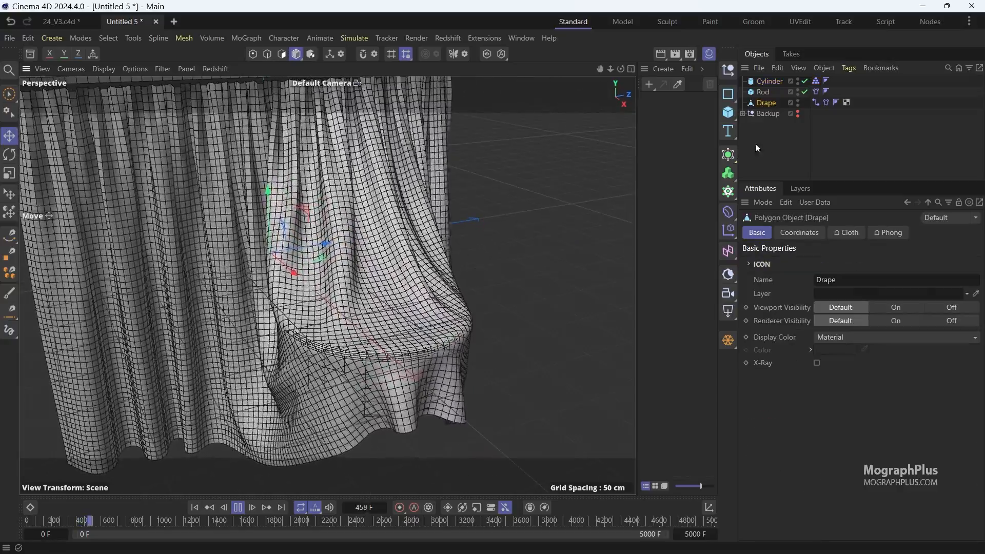
pyautogui.click(768, 81)
pyautogui.keyDown('alt'); pyautogui.moveTo(416, 328); pyautogui.dragTo(505, 317, button='middle'); pyautogui.keyUp('alt')
pyautogui.moveTo(501, 357); pyautogui.dragTo(393, 307)
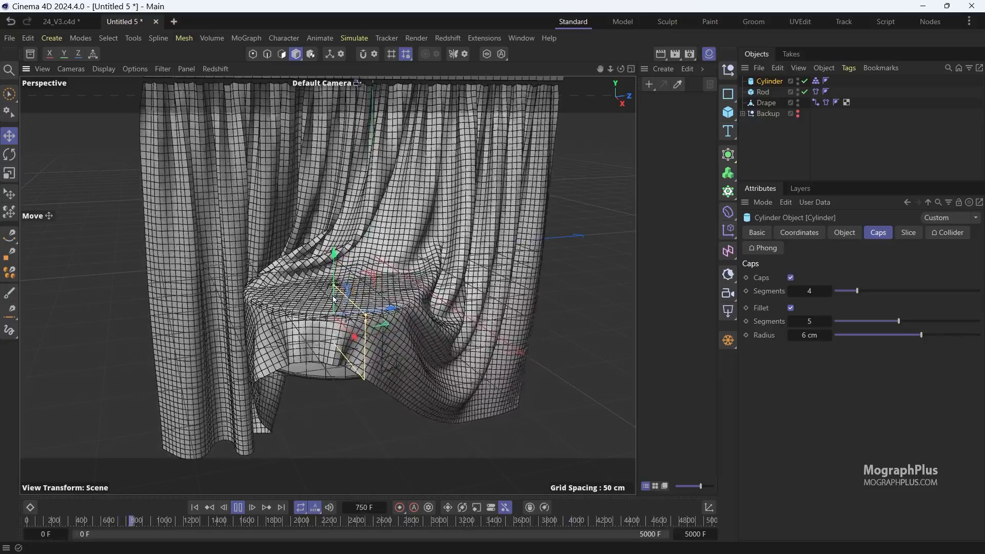
# Let the cloth settle over the Cylinder, pause the simulation at frame 920, and examine the folds on the draped top.
pyautogui.moveTo(333, 300)
pyautogui.keyDown('alt'); pyautogui.mouseDown()
pyautogui.moveTo(354, 302)
pyautogui.moveTo(320, 301)
pyautogui.moveTo(331, 302)
pyautogui.mouseUp(); pyautogui.keyUp('alt')
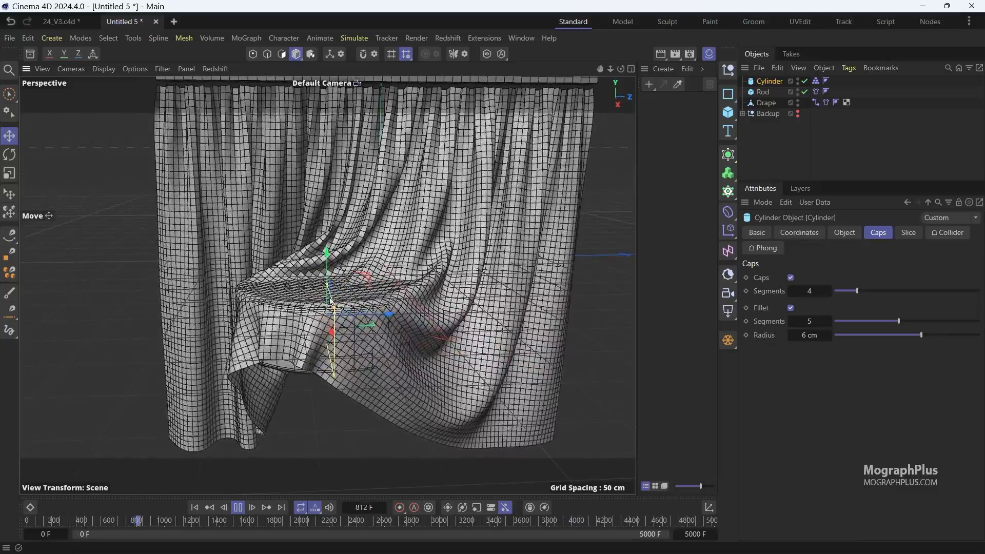
pyautogui.scroll(8, 331, 300)
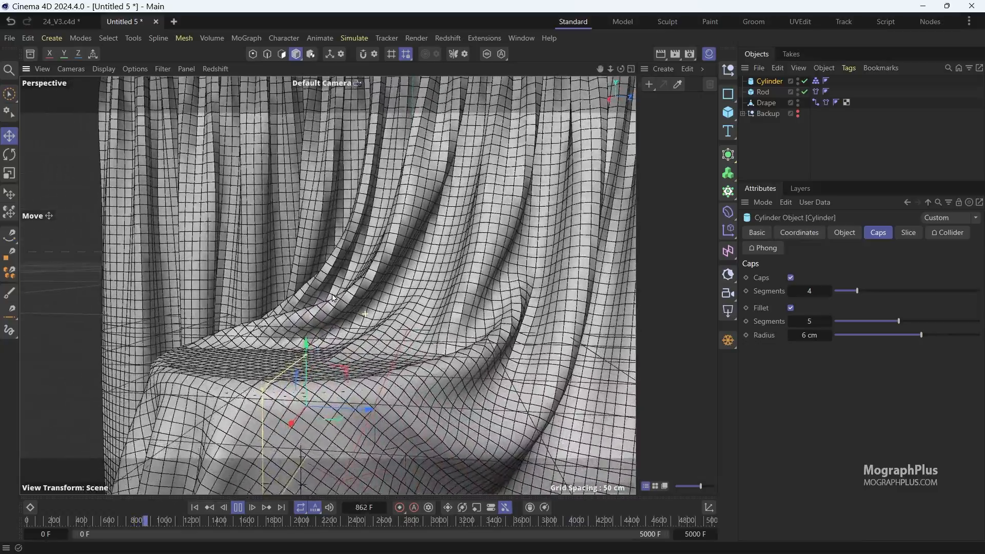
pyautogui.keyDown('alt'); pyautogui.moveTo(333, 298); pyautogui.dragTo(356, 301); pyautogui.keyUp('alt')
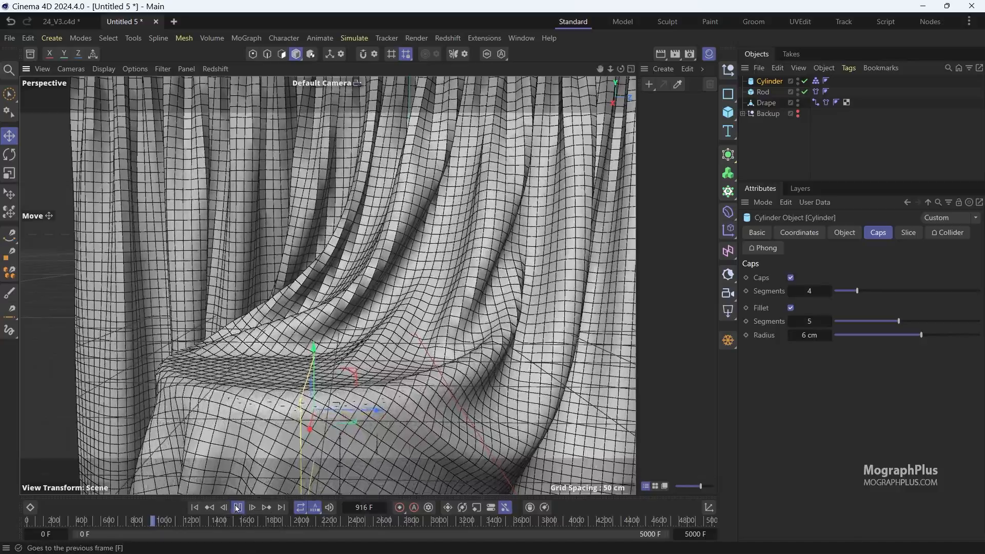
pyautogui.click(236, 508)
pyautogui.keyDown('alt'); pyautogui.moveTo(329, 382); pyautogui.dragTo(285, 323); pyautogui.keyUp('alt')
pyautogui.scroll(-3, 341, 368)
pyautogui.scroll(2, 361, 322)
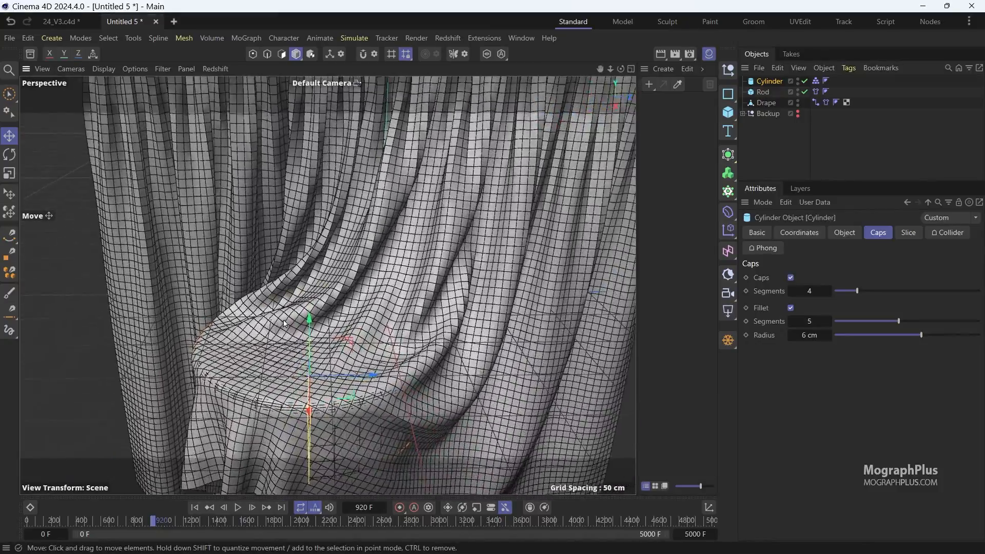
pyautogui.scroll(-3, 284, 323)
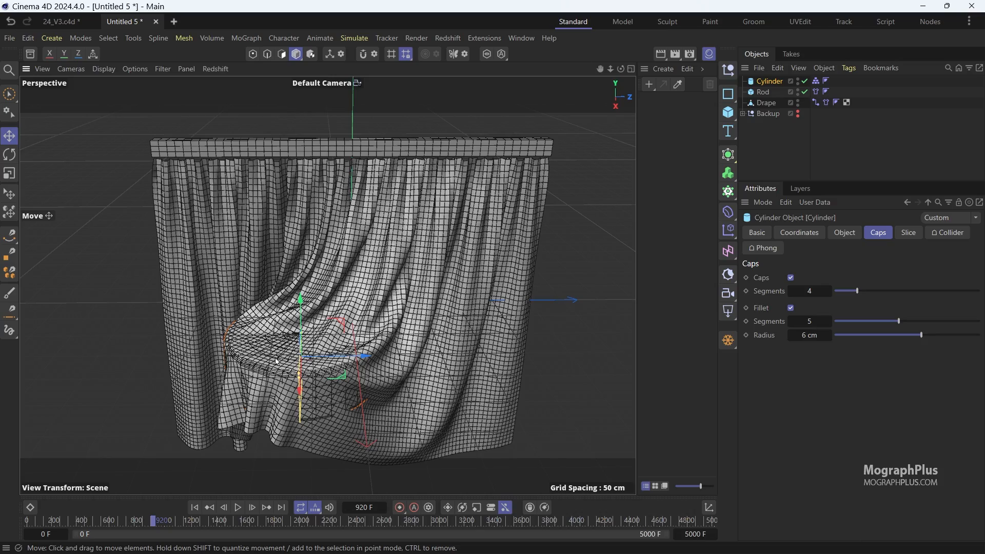
pyautogui.scroll(4, 286, 358)
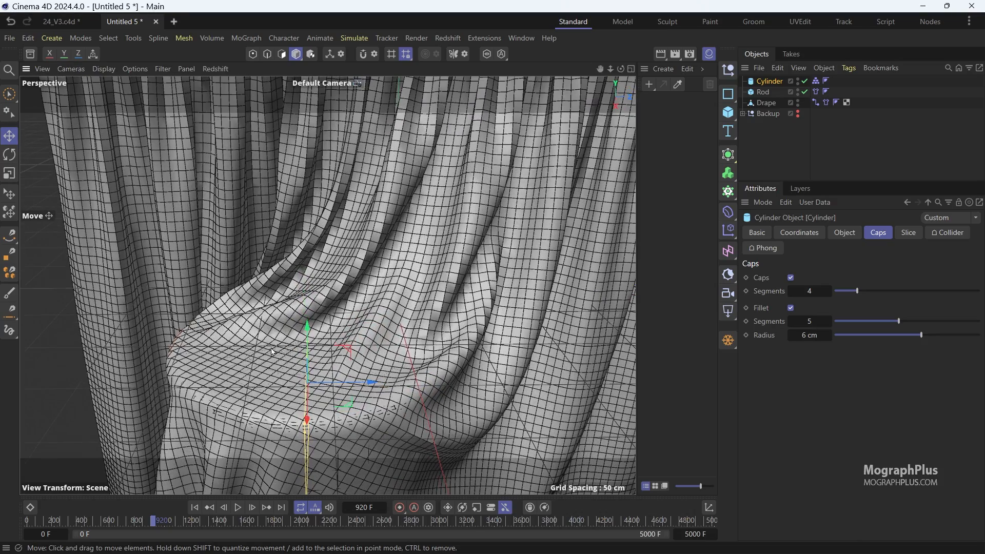
pyautogui.scroll(-3, 338, 303)
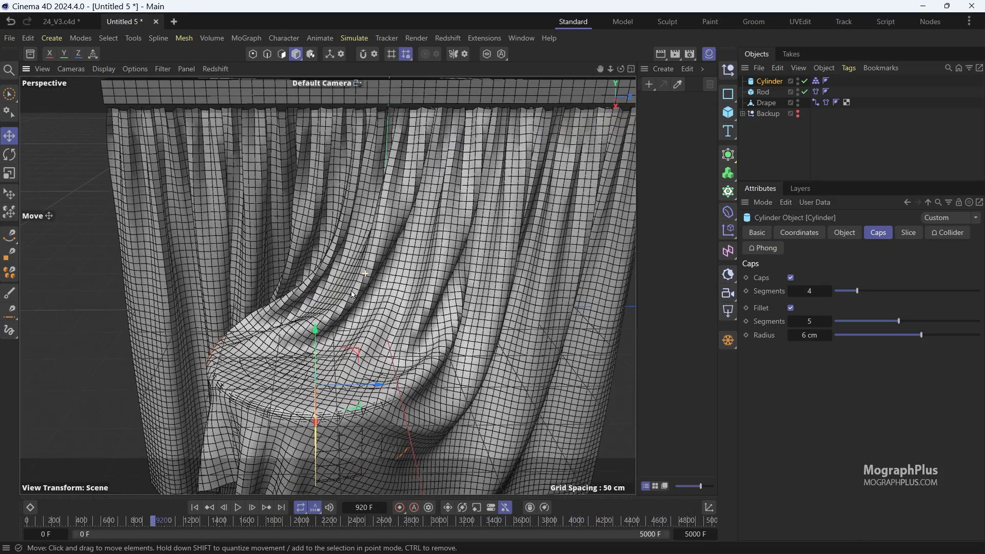
# Show the Dresser settings of the Drape's Cloth tag to review its Init State options.
pyautogui.click(913, 103)
pyautogui.click(826, 103)
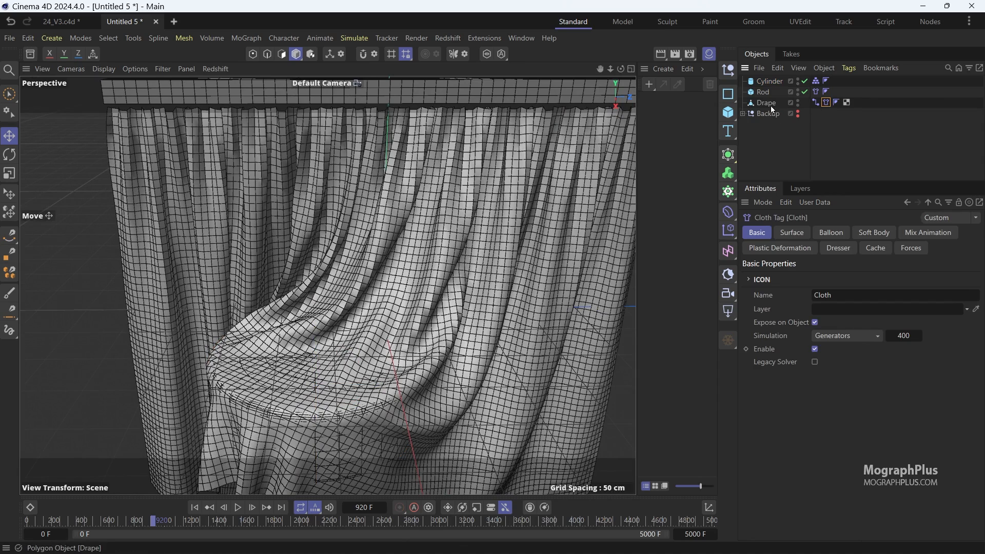
pyautogui.click(846, 249)
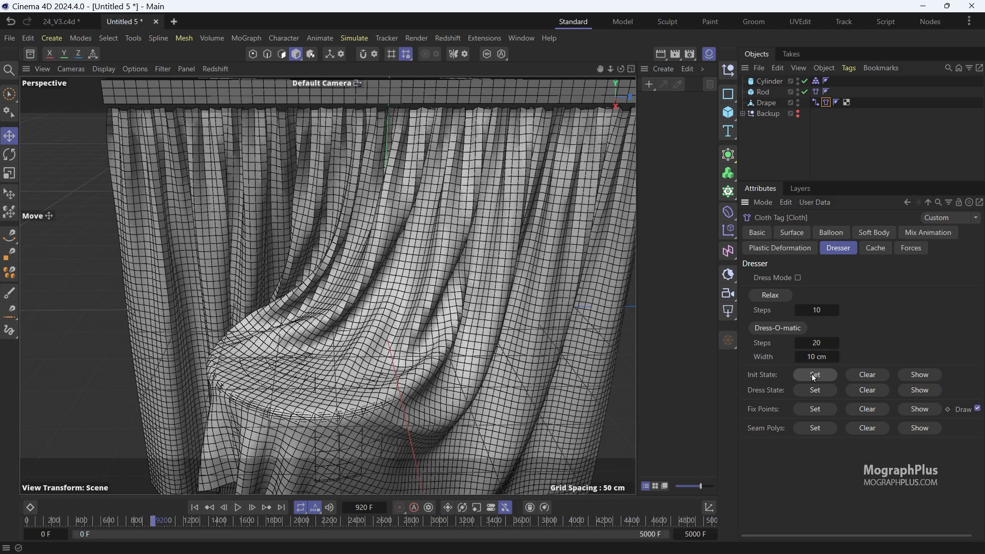
# Convert the Drape's current state to a separate object and delete the simulation tags from the new copy.
pyautogui.click(770, 105)
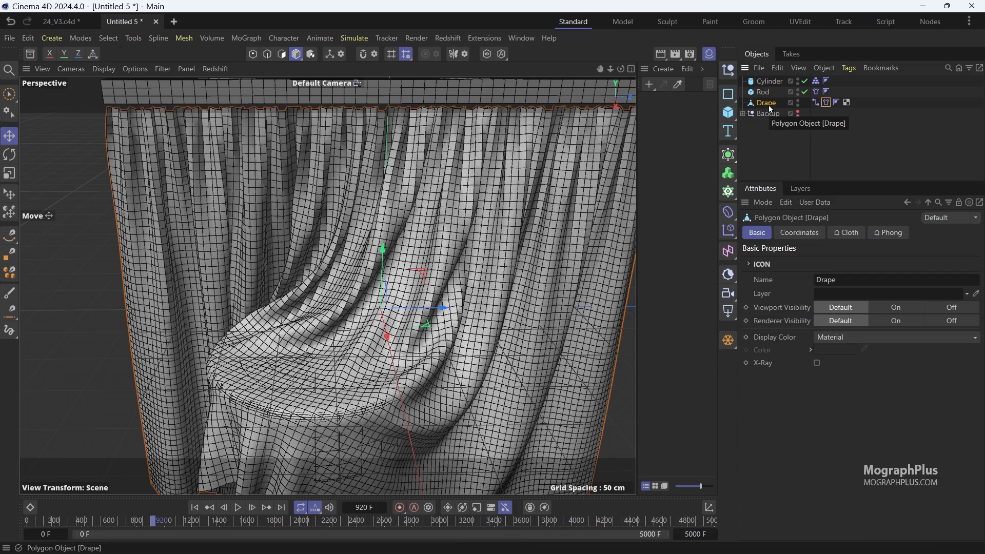
pyautogui.rightClick(770, 106)
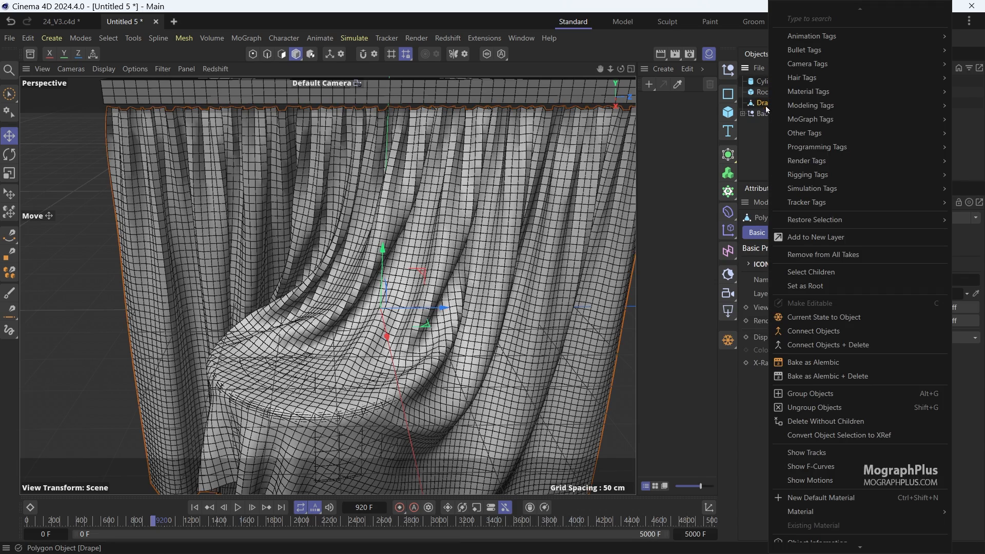
pyautogui.click(866, 321)
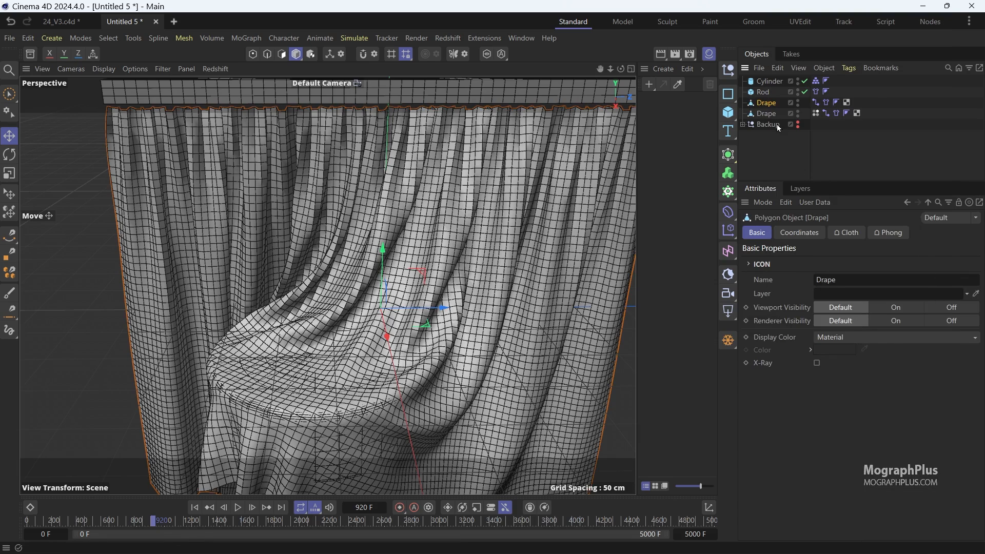
pyautogui.click(766, 114)
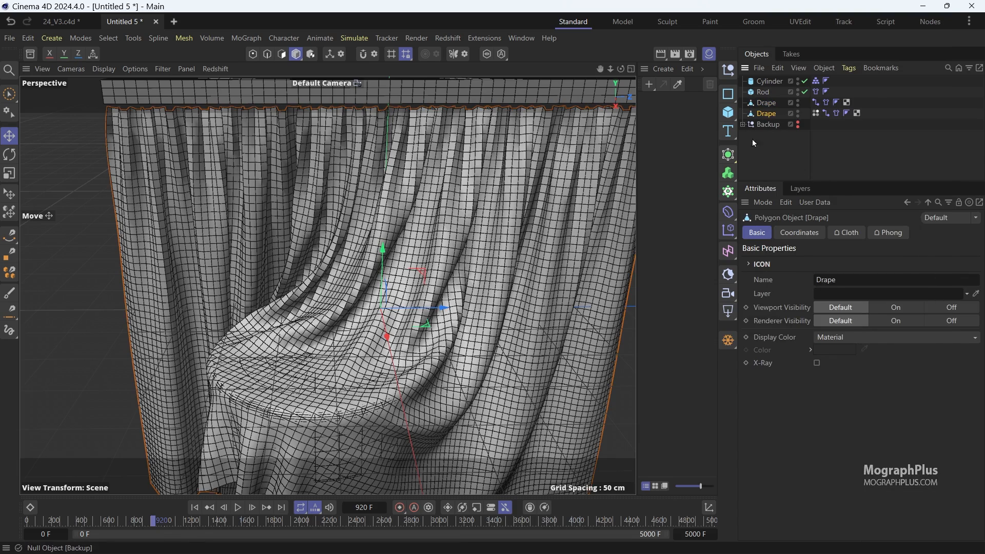
pyautogui.click(827, 114)
pyautogui.press('Delete')
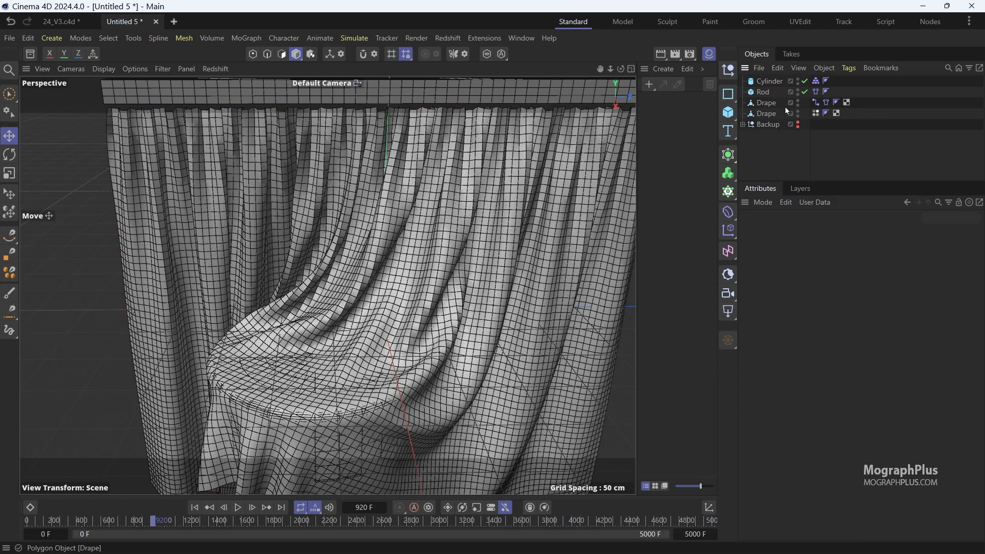
# Store the original simulated Drape inside the Backup group and collapse the group.
pyautogui.keyDown('ctrl'); pyautogui.click(799, 104); pyautogui.keyUp('ctrl')
pyautogui.moveTo(761, 125); pyautogui.dragTo(761, 125)
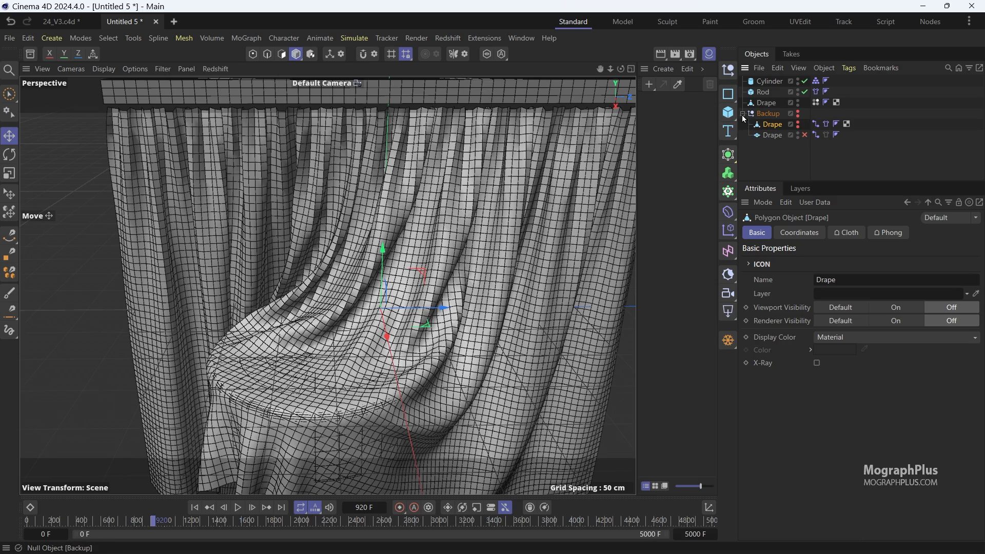
pyautogui.click(743, 114)
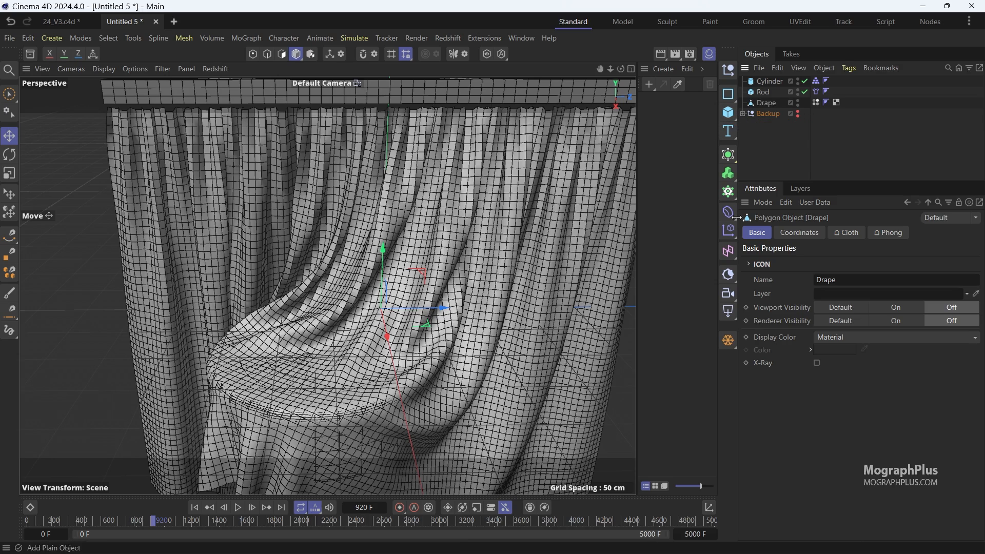
# Put the static Drape under a Subdivision Surface and set the viewport display to Quick Shading.
pyautogui.click(759, 103)
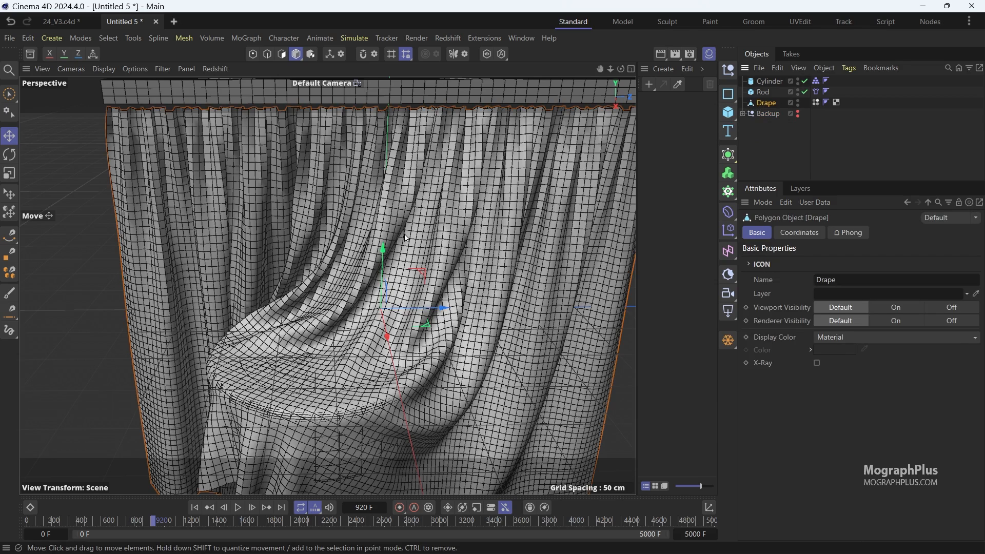
pyautogui.scroll(-3, 405, 248)
pyautogui.keyDown('alt'); pyautogui.moveTo(393, 249); pyautogui.dragTo(366, 246); pyautogui.keyUp('alt')
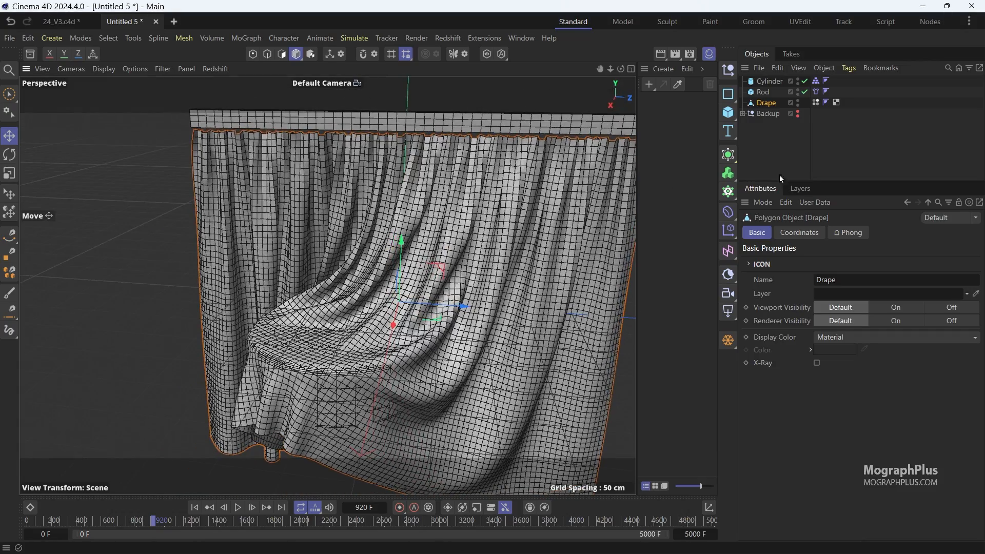
pyautogui.keyDown('alt'); pyautogui.click(730, 155); pyautogui.keyUp('alt')
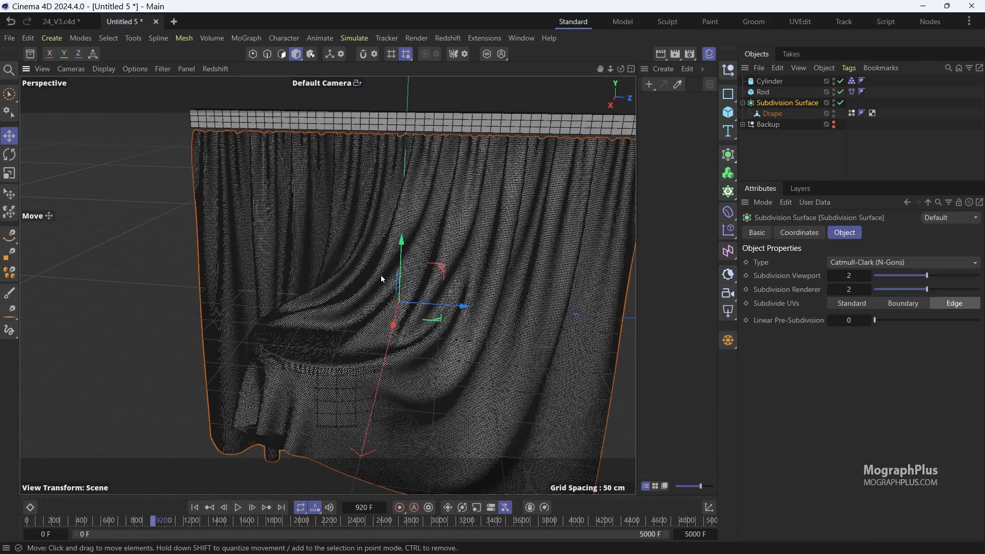
pyautogui.click(102, 71)
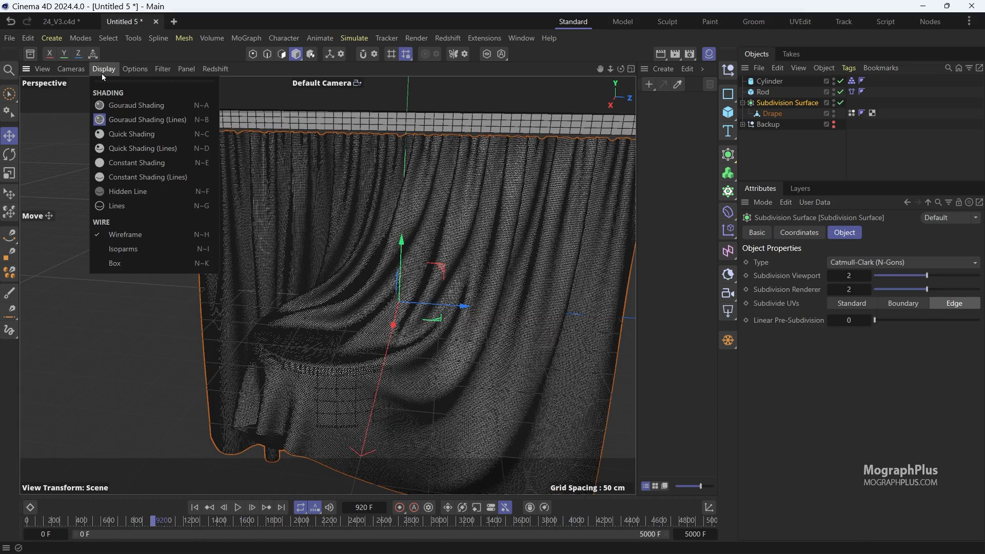
pyautogui.click(162, 135)
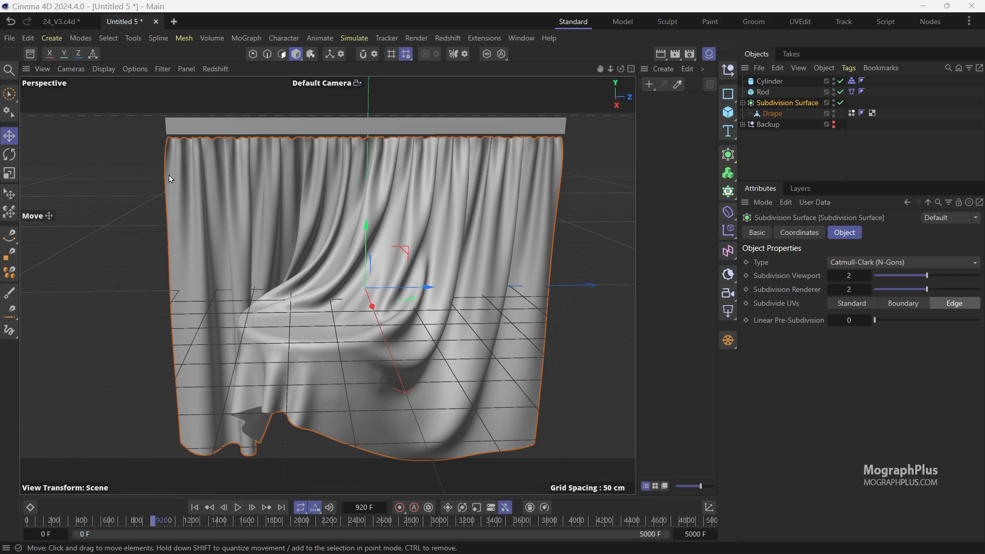
# Search all categories of the asset library for "vase".
pyautogui.click(30, 53)
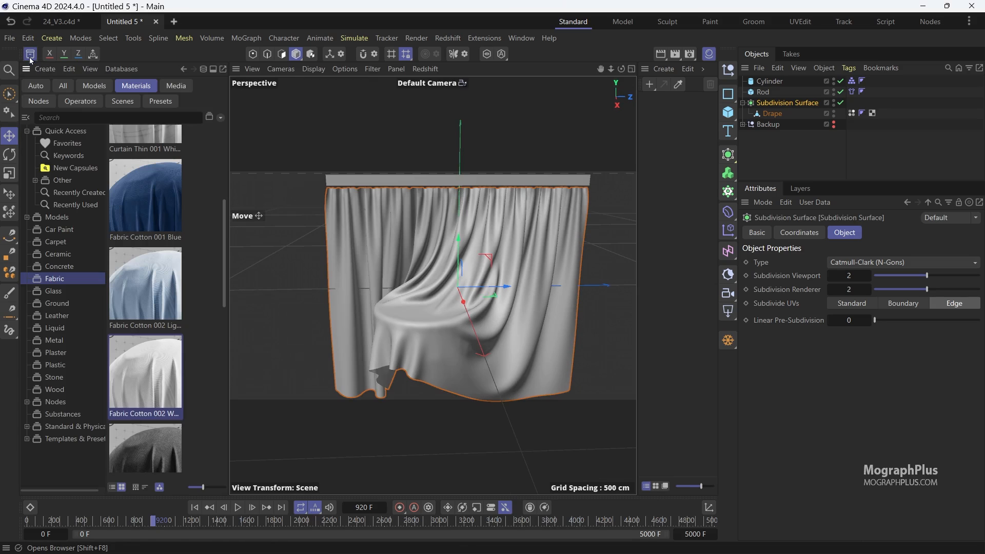
pyautogui.click(72, 88)
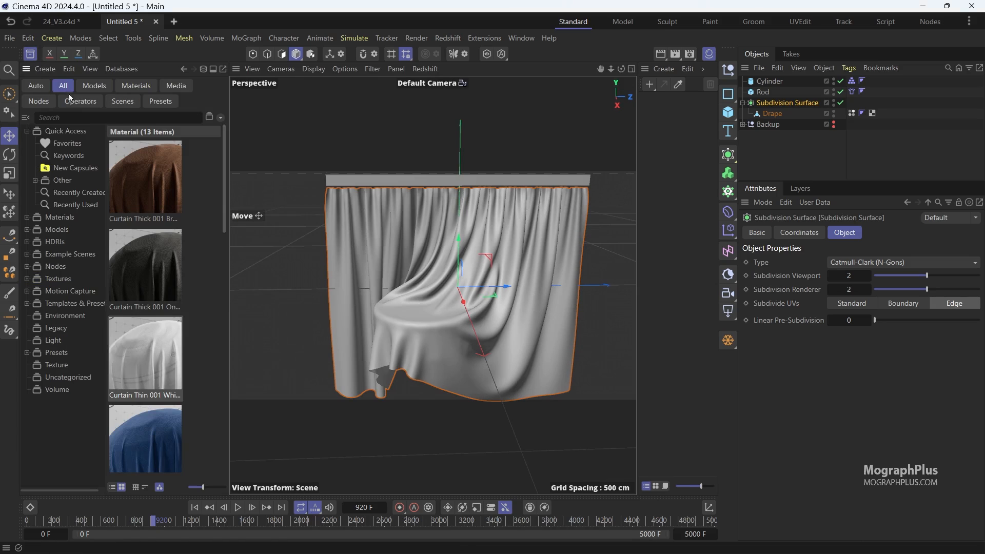
pyautogui.click(103, 117)
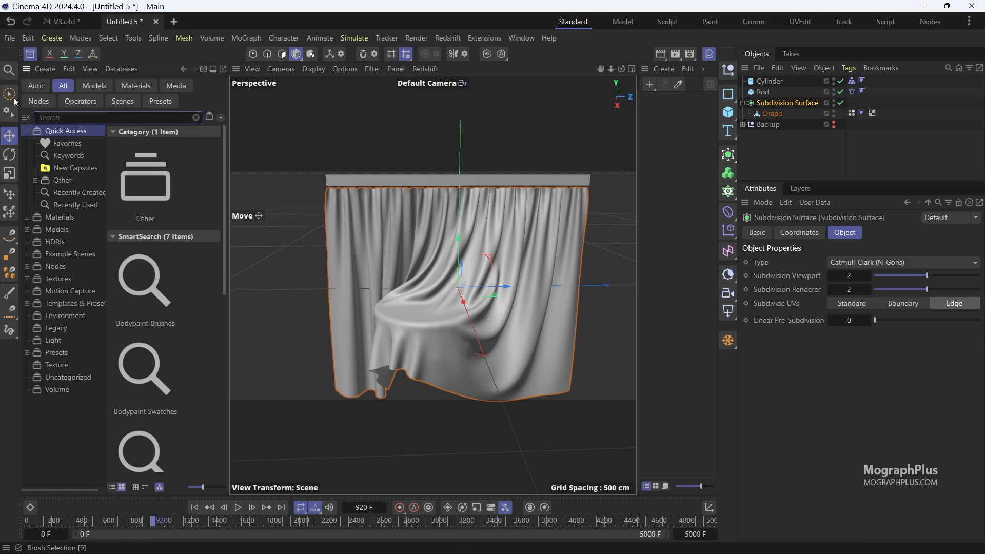
pyautogui.click(59, 92)
pyautogui.click(118, 117)
pyautogui.write('vase')
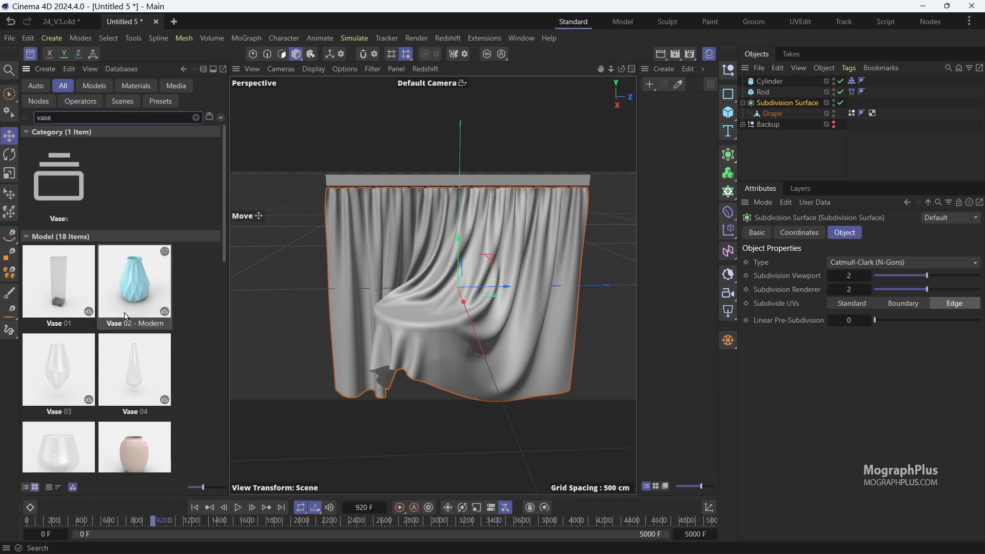
# Add the Vase 07 - Classic - Small and Vase 07 - Classic - Medium models to the scene and close the asset library.
pyautogui.scroll(-5, 112, 347)
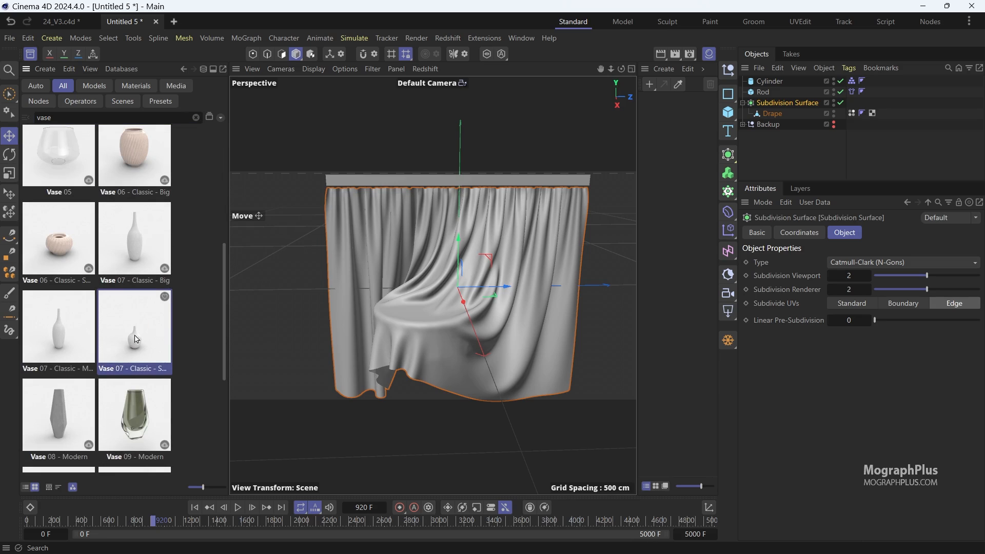
pyautogui.doubleClick(131, 335)
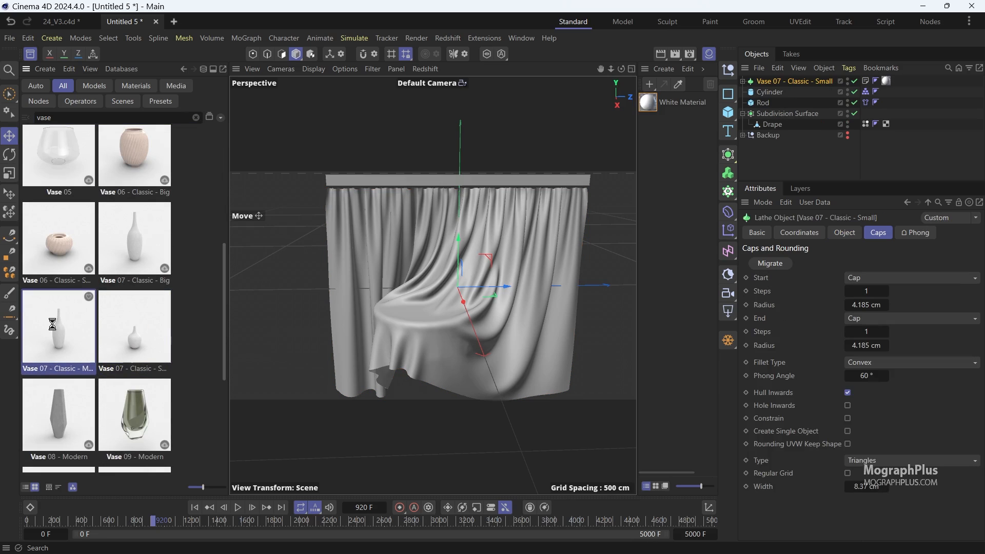
pyautogui.doubleClick(84, 334)
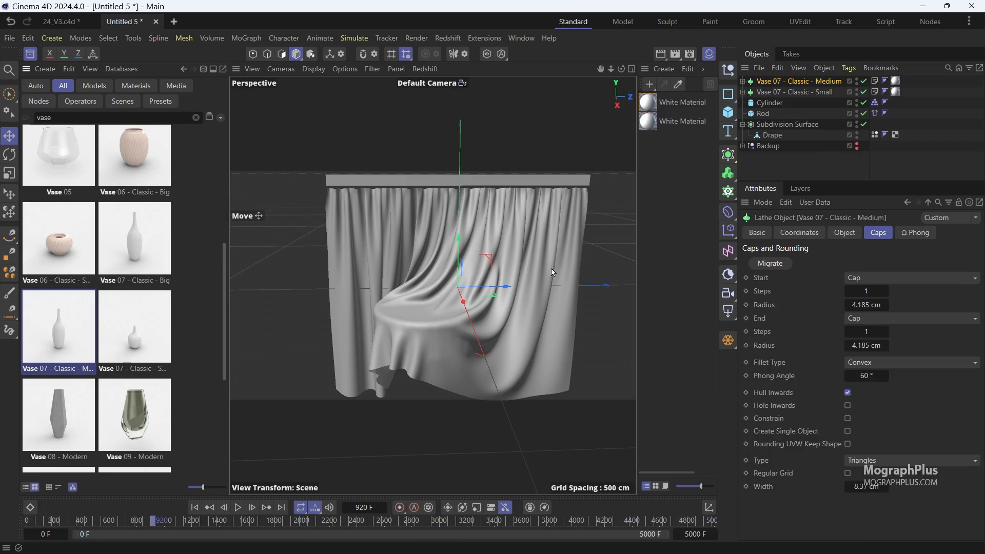
pyautogui.middleClick(395, 298)
pyautogui.middleClick(386, 257)
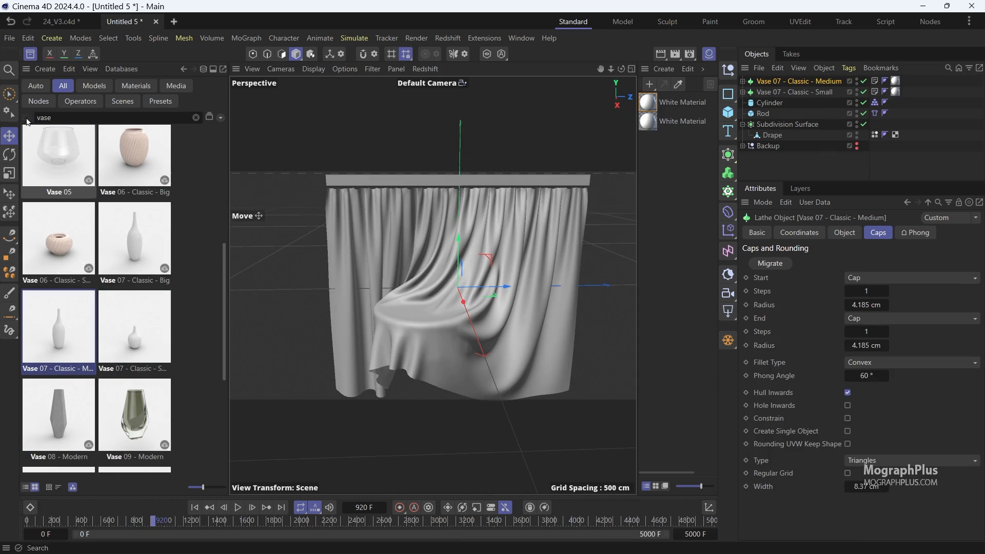
pyautogui.click(31, 54)
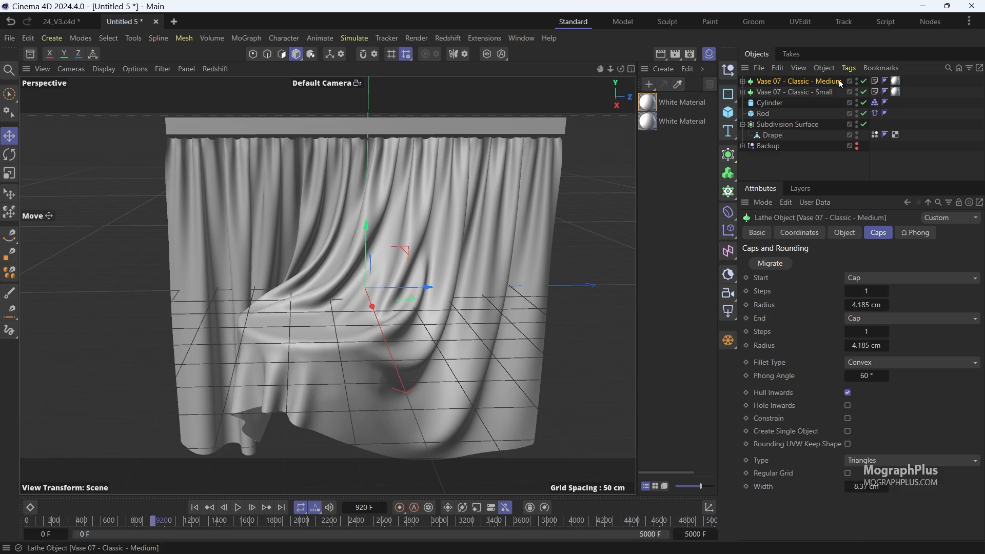
# Use the Place tool to put both vases together on the cloth-covered top near its front edge.
pyautogui.keyDown('ctrl'); pyautogui.click(809, 94); pyautogui.keyUp('ctrl')
pyautogui.click(9, 194)
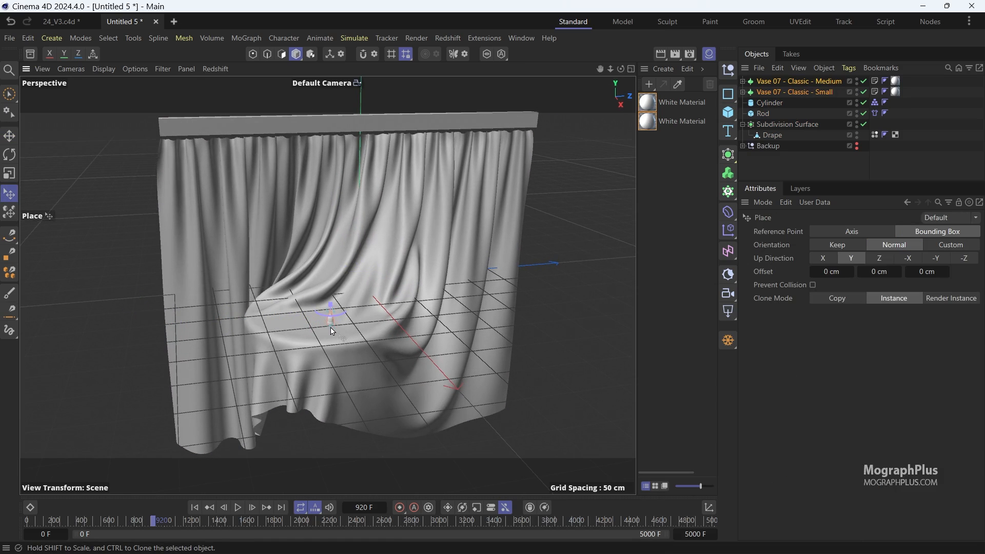
pyautogui.scroll(5, 333, 332)
pyautogui.scroll(3, 323, 310)
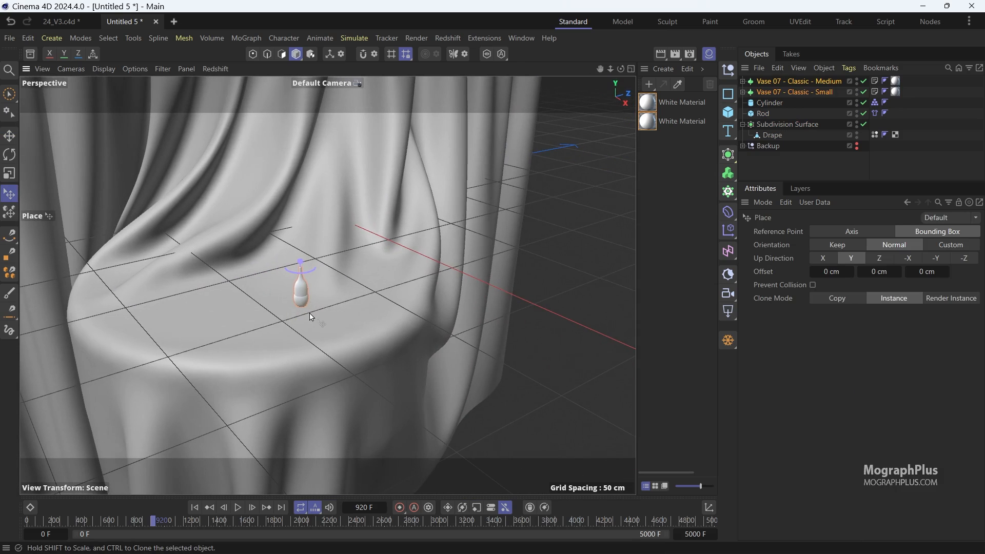
pyautogui.moveTo(309, 314); pyautogui.dragTo(317, 318)
pyautogui.scroll(1, 318, 318)
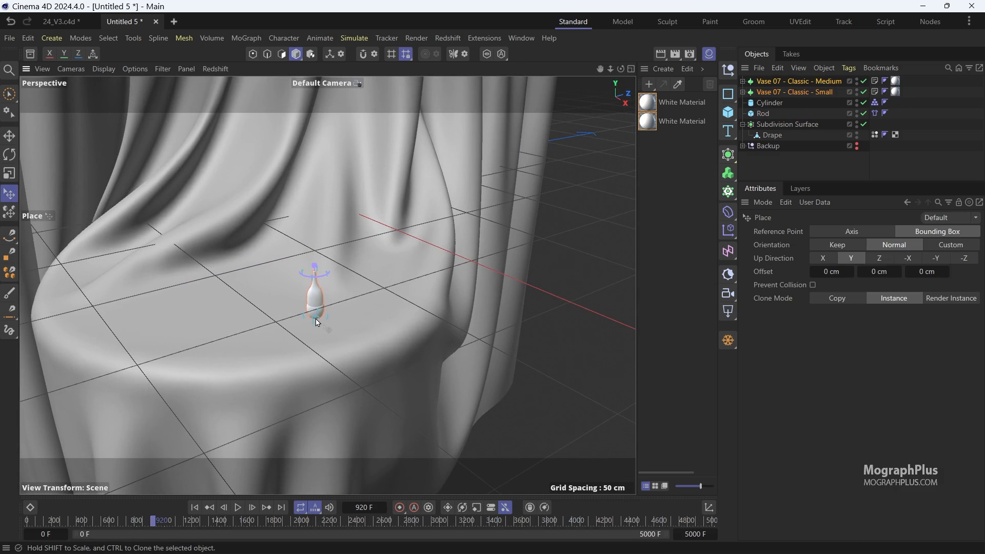
# Scale the Vase 07 - Classic - Small and Vase 07 - Classic - Medium objects uniformly to 2.8.
pyautogui.click(801, 92)
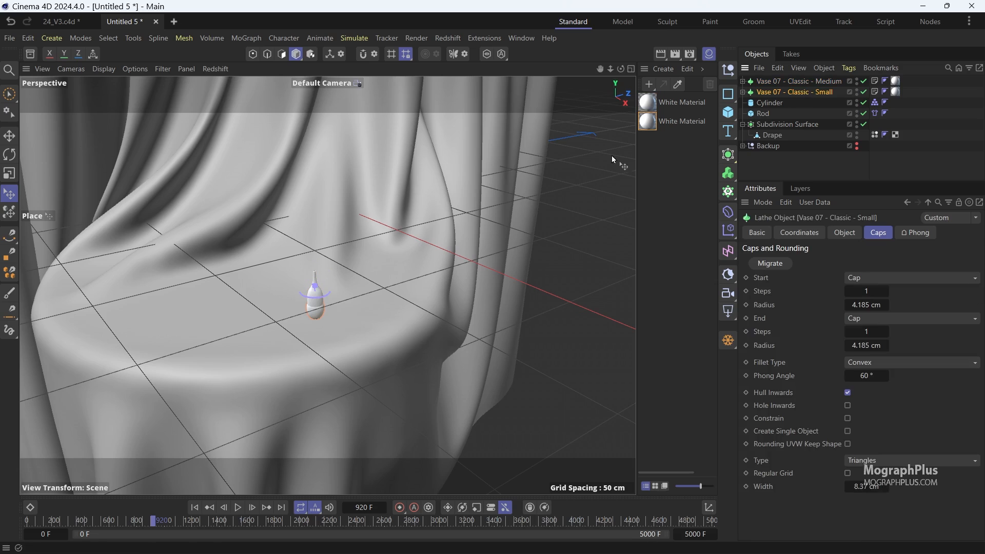
pyautogui.scroll(3, 351, 283)
pyautogui.click(800, 232)
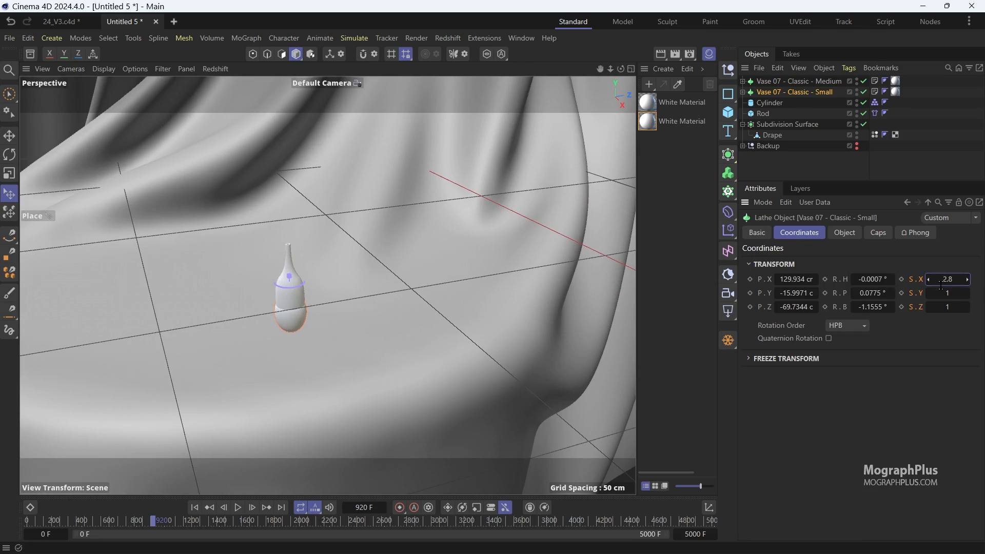
pyautogui.press('Return')
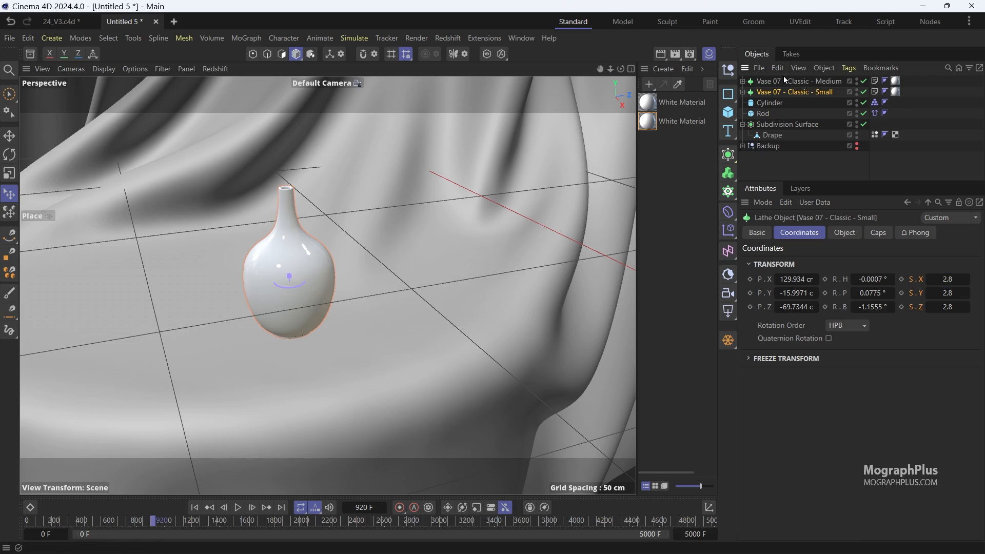
pyautogui.click(785, 81)
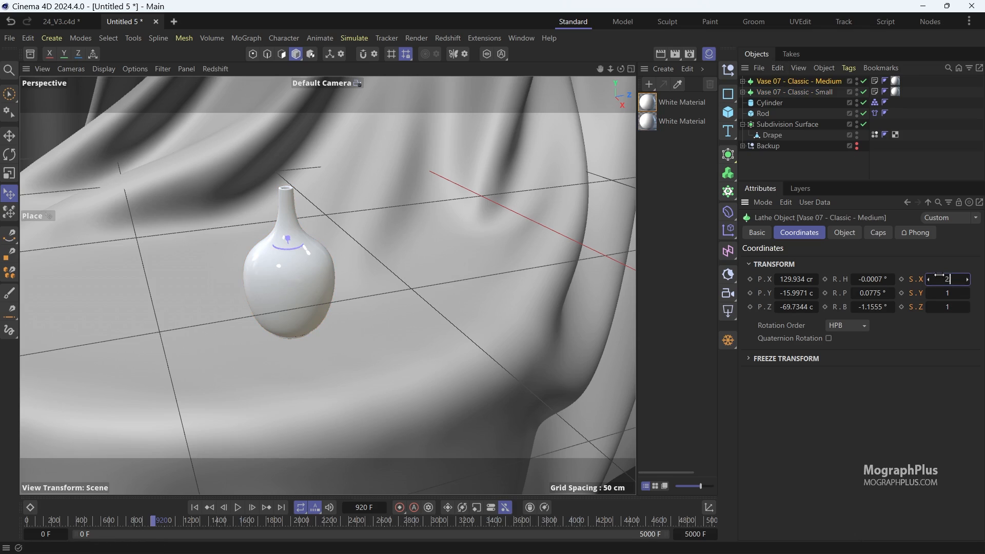
pyautogui.click(938, 277)
pyautogui.write('2.8')
pyautogui.press('Return')
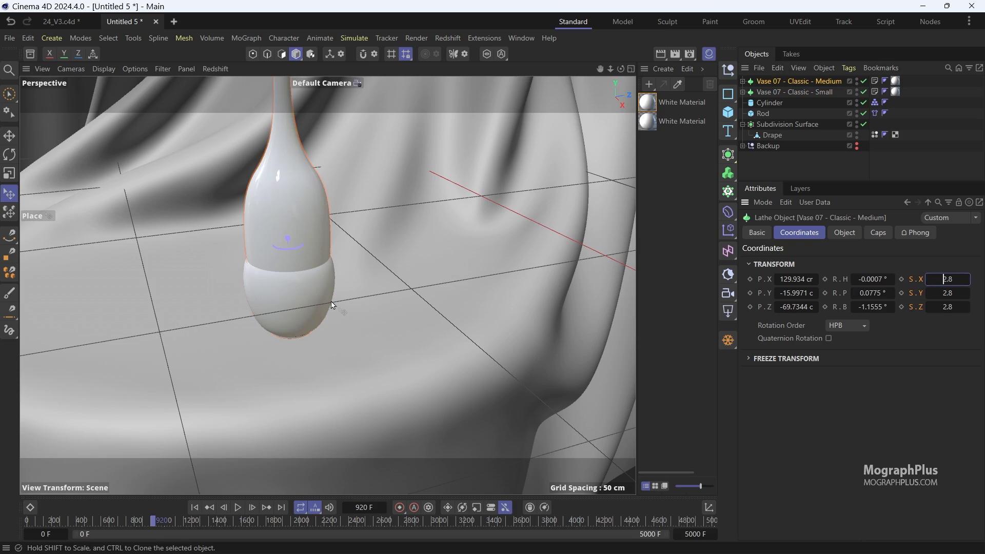
# Place the medium vase on the cloth right beside the small vase so the two no longer overlap.
pyautogui.keyDown('alt'); pyautogui.moveTo(331, 301); pyautogui.dragTo(381, 316, button='middle'); pyautogui.keyUp('alt')
pyautogui.moveTo(380, 316); pyautogui.dragTo(331, 386)
pyautogui.scroll(-2, 270, 354)
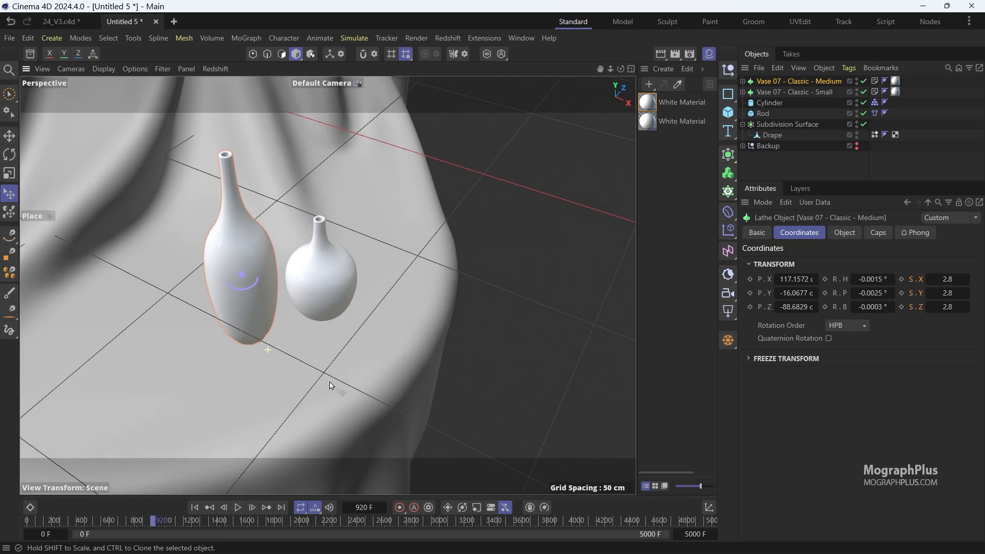
# Set the render output to a portrait format of 1000 x 1320 pixels and close the render settings.
pyautogui.keyDown('alt'); pyautogui.moveTo(336, 305); pyautogui.dragTo(288, 265); pyautogui.keyUp('alt')
pyautogui.keyDown('alt'); pyautogui.moveTo(298, 320); pyautogui.dragTo(462, 227); pyautogui.keyUp('alt')
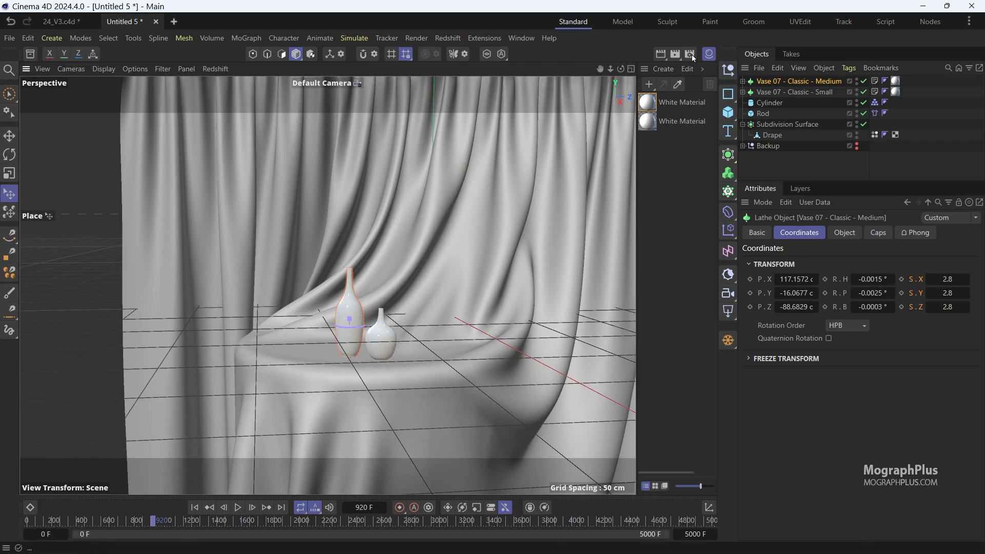
pyautogui.click(691, 54)
pyautogui.moveTo(735, 51); pyautogui.dragTo(341, 84)
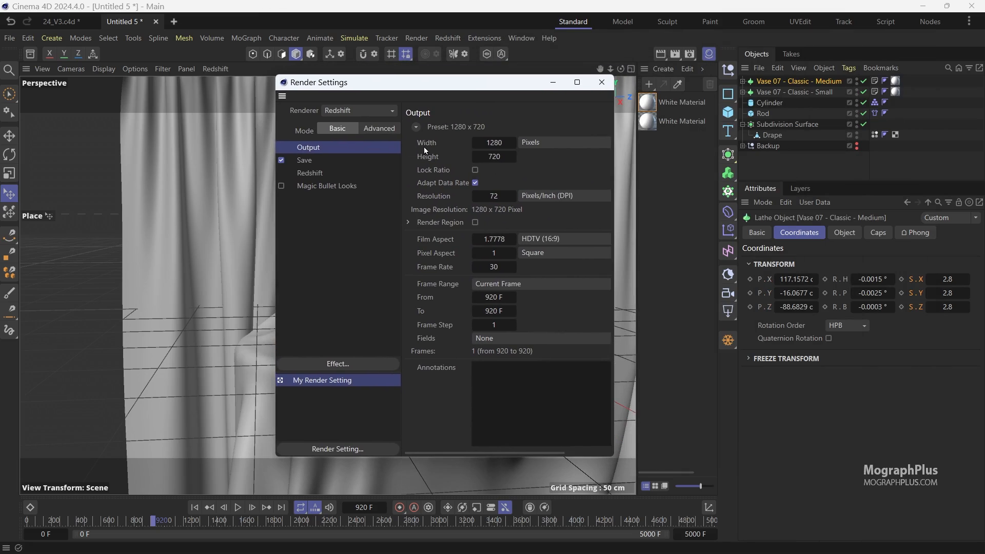
pyautogui.moveTo(485, 97); pyautogui.dragTo(683, 118)
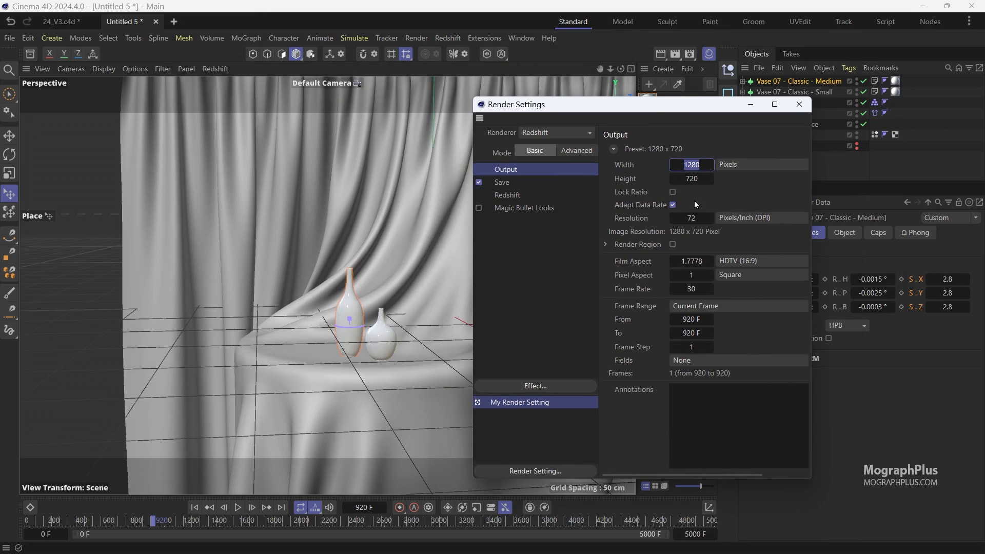
pyautogui.write('1000')
pyautogui.press('Tab')
pyautogui.write('13')
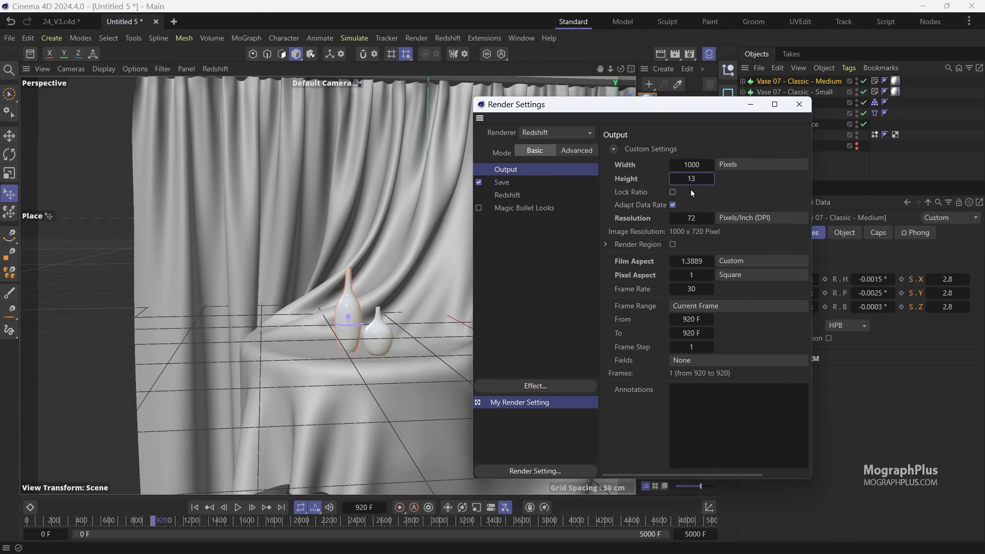
pyautogui.write('20')
pyautogui.press('Return')
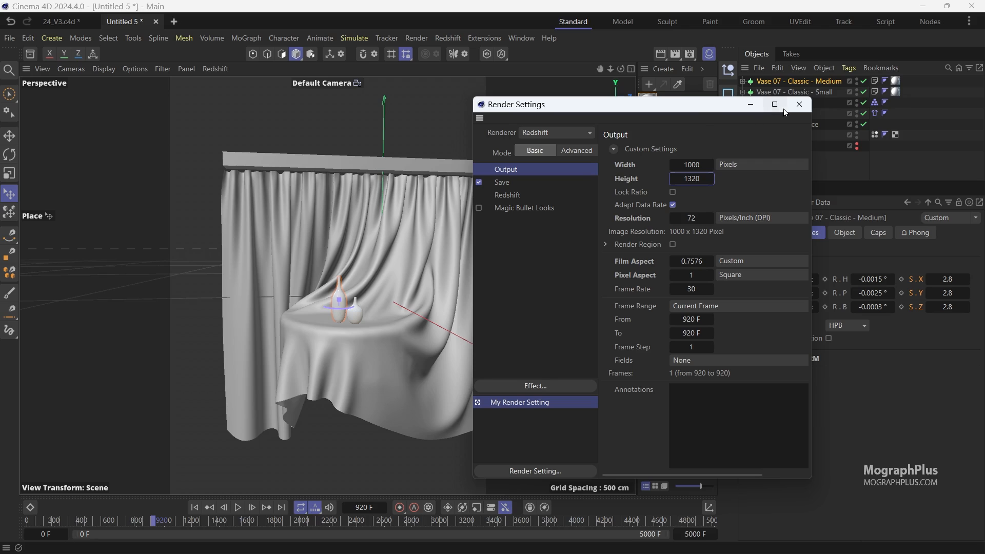
pyautogui.click(799, 105)
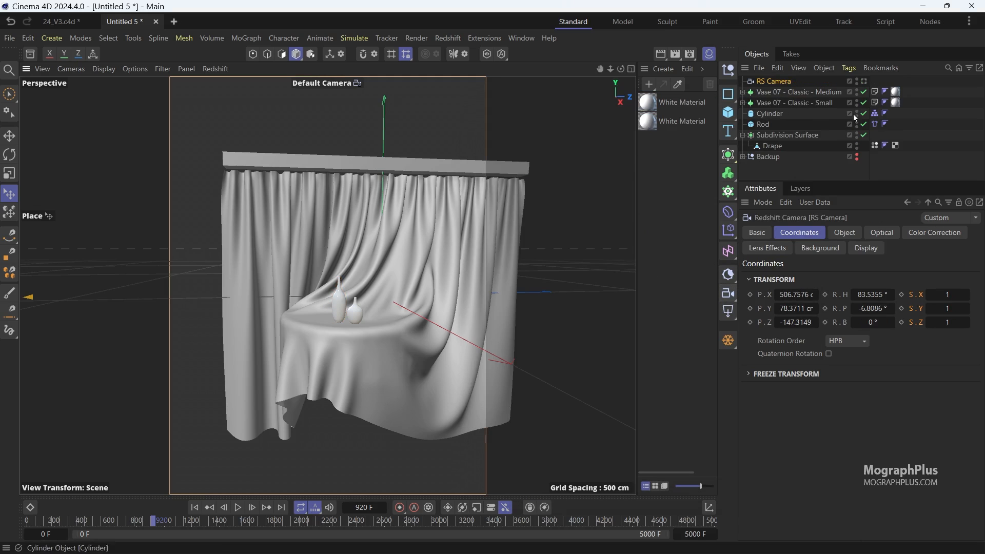
# Look through a new Redshift camera and frame both vases on the draped top from the front.
pyautogui.click(865, 81)
pyautogui.click(475, 313)
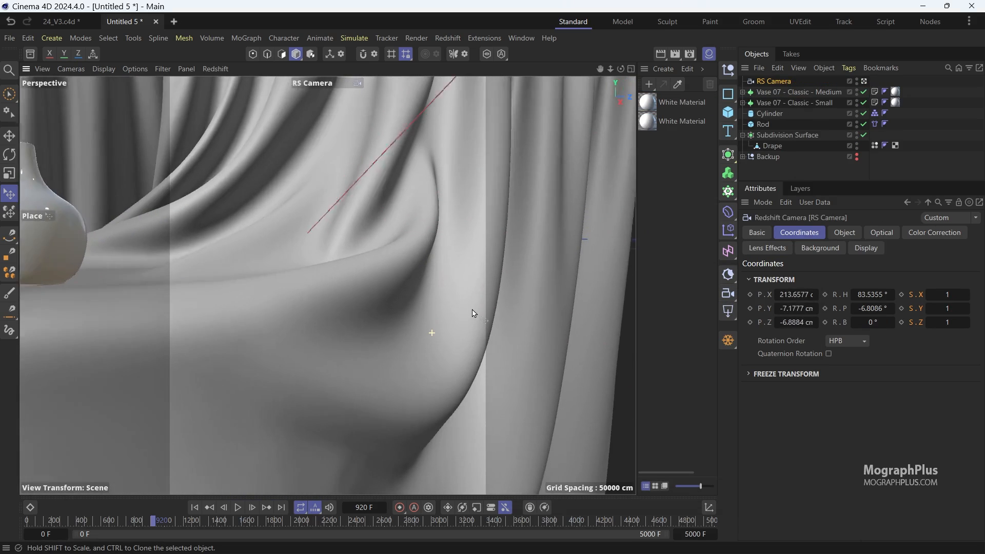
pyautogui.keyDown('alt'); pyautogui.moveTo(472, 310); pyautogui.dragTo(384, 304, button='right'); pyautogui.keyUp('alt')
pyautogui.keyDown('alt'); pyautogui.moveTo(385, 304); pyautogui.dragTo(455, 351, button='middle'); pyautogui.keyUp('alt')
pyautogui.keyDown('alt'); pyautogui.moveTo(455, 351); pyautogui.dragTo(392, 305); pyautogui.keyUp('alt')
pyautogui.scroll(2, 382, 321)
pyautogui.scroll(3, 388, 308)
pyautogui.scroll(-4, 391, 305)
pyautogui.scroll(-2, 392, 309)
pyautogui.scroll(3, 392, 305)
pyautogui.keyDown('alt'); pyautogui.moveTo(381, 312); pyautogui.dragTo(378, 308); pyautogui.keyUp('alt')
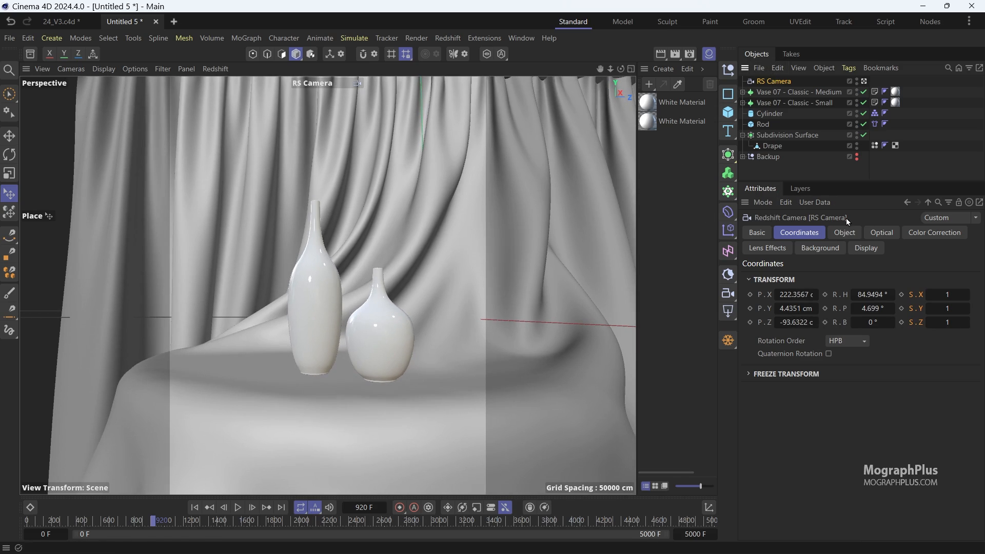
# Set the RS Camera's focal length to 120 mm.
pyautogui.click(862, 235)
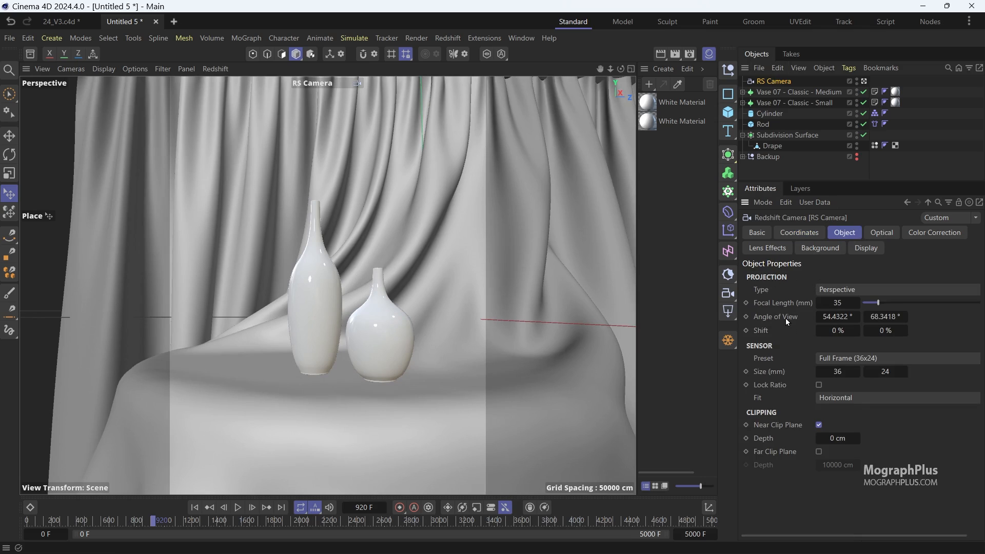
pyautogui.click(836, 302)
pyautogui.write('120')
pyautogui.press('Return')
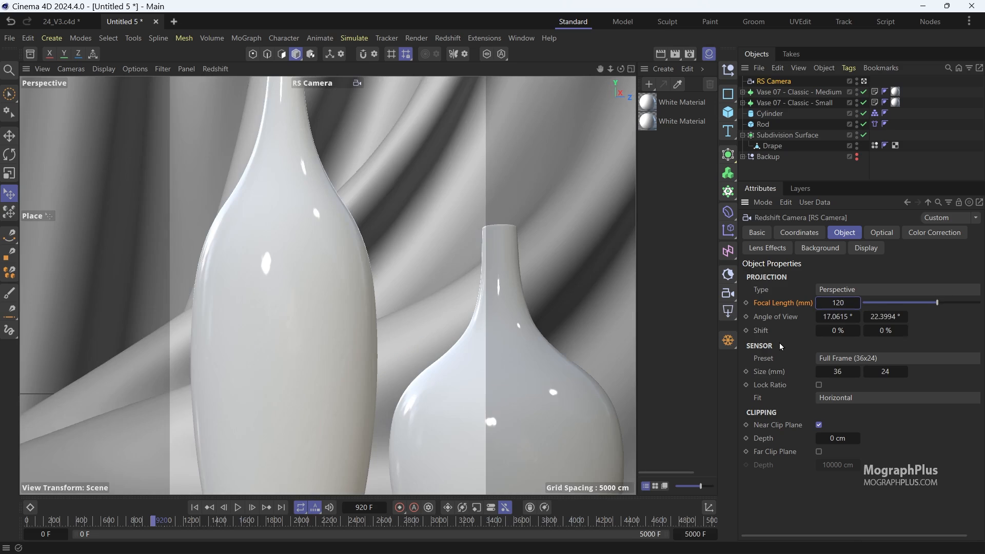
# Reframe the RS Camera so both vases stand low and centred in the portrait frame with the drape folds behind them.
pyautogui.keyDown('alt'); pyautogui.moveTo(328, 309); pyautogui.dragTo(288, 395, button='right'); pyautogui.keyUp('alt')
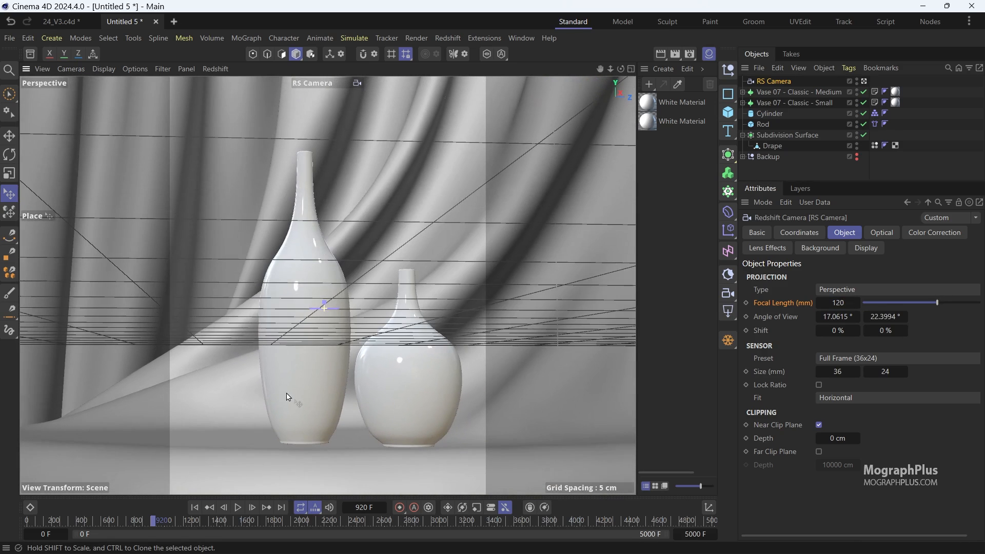
pyautogui.keyDown('alt'); pyautogui.moveTo(293, 355); pyautogui.dragTo(292, 358); pyautogui.keyUp('alt')
pyautogui.keyDown('alt'); pyautogui.moveTo(290, 361); pyautogui.dragTo(281, 329, button='middle'); pyautogui.keyUp('alt')
pyautogui.keyDown('alt'); pyautogui.moveTo(280, 330); pyautogui.dragTo(279, 345); pyautogui.keyUp('alt')
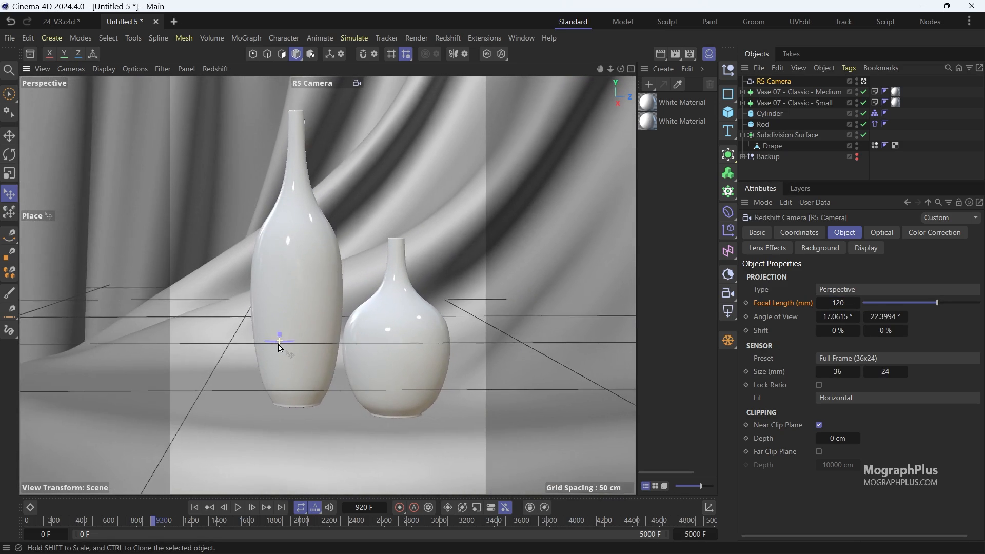
pyautogui.keyDown('alt'); pyautogui.moveTo(280, 348); pyautogui.dragTo(279, 371, button='right'); pyautogui.keyUp('alt')
pyautogui.keyDown('alt'); pyautogui.moveTo(279, 374); pyautogui.dragTo(280, 352); pyautogui.keyUp('alt')
pyautogui.keyDown('alt'); pyautogui.moveTo(280, 348); pyautogui.dragTo(264, 376, button='middle'); pyautogui.keyUp('alt')
pyautogui.keyDown('alt'); pyautogui.moveTo(264, 376); pyautogui.dragTo(275, 367, button='right'); pyautogui.keyUp('alt')
pyautogui.keyDown('alt'); pyautogui.moveTo(275, 367); pyautogui.dragTo(288, 352); pyautogui.keyUp('alt')
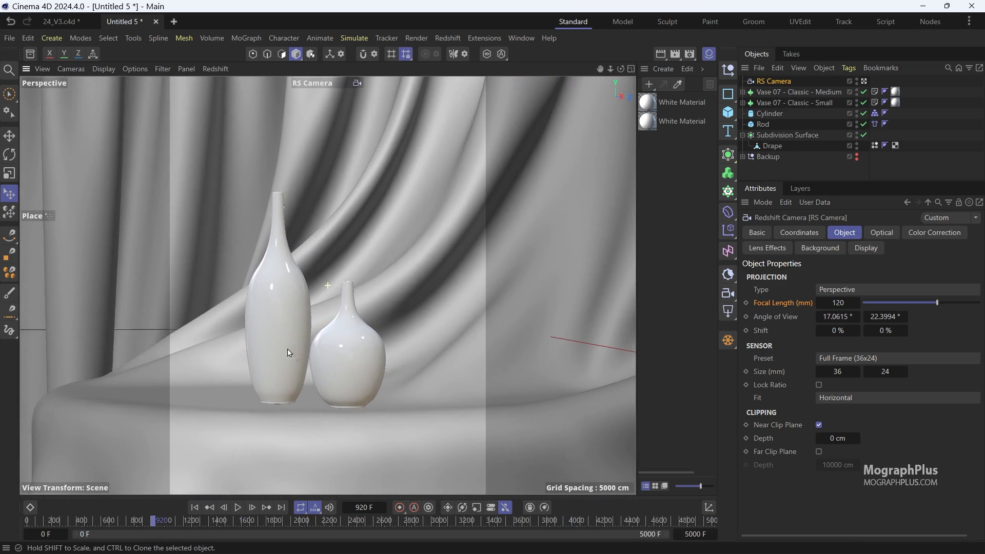
pyautogui.keyDown('alt'); pyautogui.moveTo(288, 352); pyautogui.dragTo(310, 336, button='middle'); pyautogui.keyUp('alt')
pyautogui.keyDown('alt'); pyautogui.moveTo(310, 334); pyautogui.dragTo(312, 333); pyautogui.keyUp('alt')
pyautogui.keyDown('alt'); pyautogui.moveTo(311, 333); pyautogui.dragTo(313, 363, button='middle'); pyautogui.keyUp('alt')
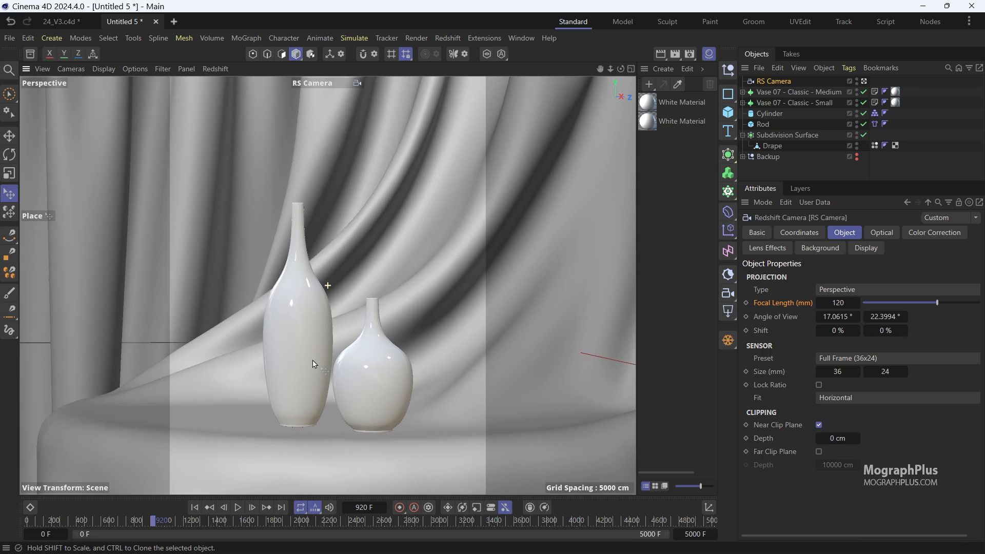
pyautogui.keyDown('alt'); pyautogui.moveTo(312, 361); pyautogui.dragTo(307, 347); pyautogui.keyUp('alt')
pyautogui.keyDown('alt'); pyautogui.moveTo(307, 347); pyautogui.dragTo(308, 353, button='right'); pyautogui.keyUp('alt')
pyautogui.keyDown('alt'); pyautogui.moveTo(308, 352); pyautogui.dragTo(308, 361); pyautogui.keyUp('alt')
pyautogui.keyDown('alt'); pyautogui.moveTo(308, 360); pyautogui.dragTo(306, 374, button='middle'); pyautogui.keyUp('alt')
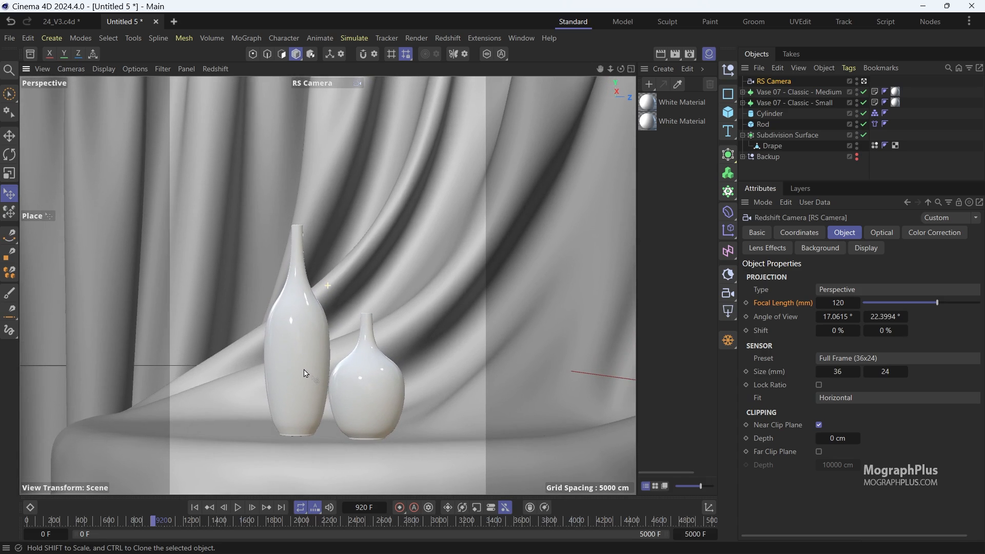
pyautogui.keyDown('alt'); pyautogui.moveTo(306, 373); pyautogui.dragTo(302, 390); pyautogui.keyUp('alt')
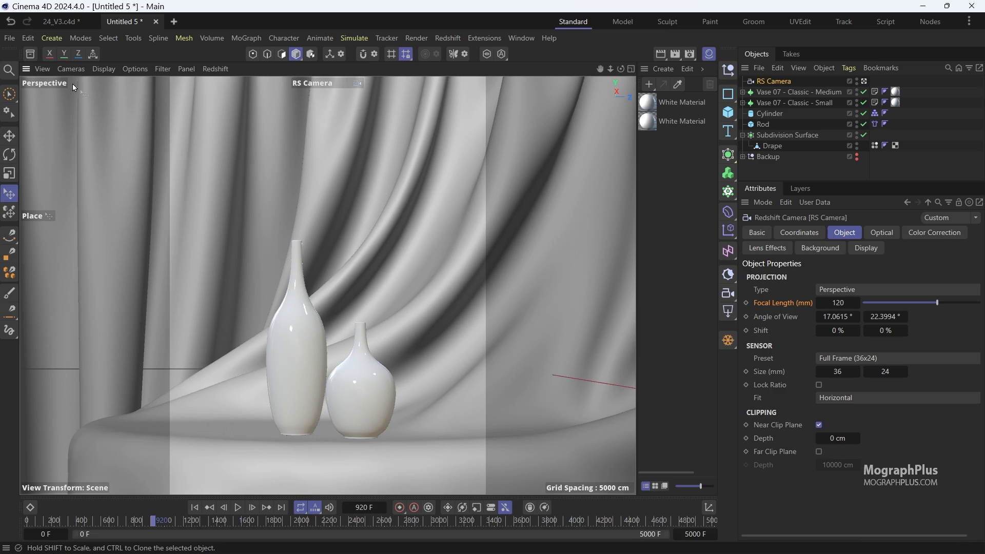
# Apply the Pottery Rough 004 DarkGrey 20cm material from the asset library's Ceramic category to both vases.
pyautogui.click(30, 54)
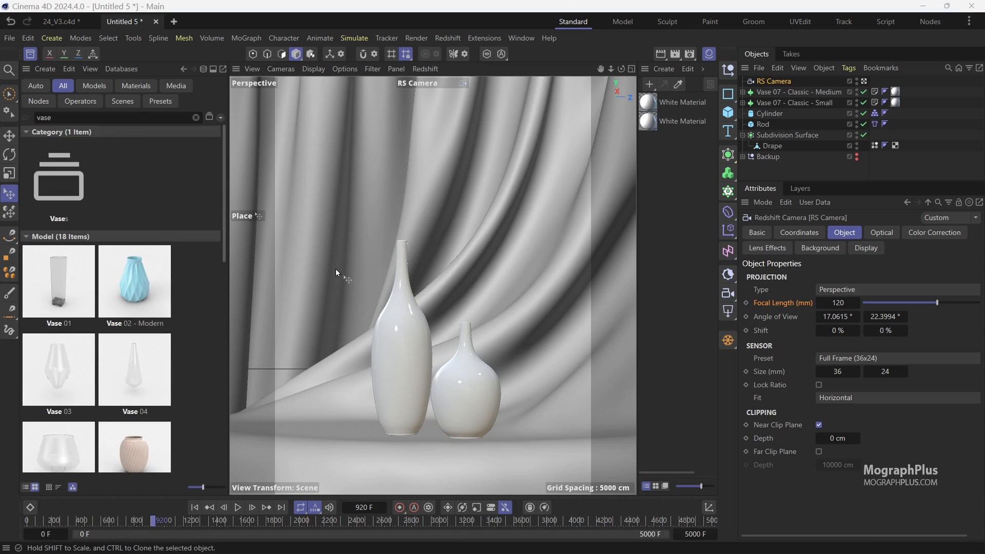
pyautogui.click(136, 86)
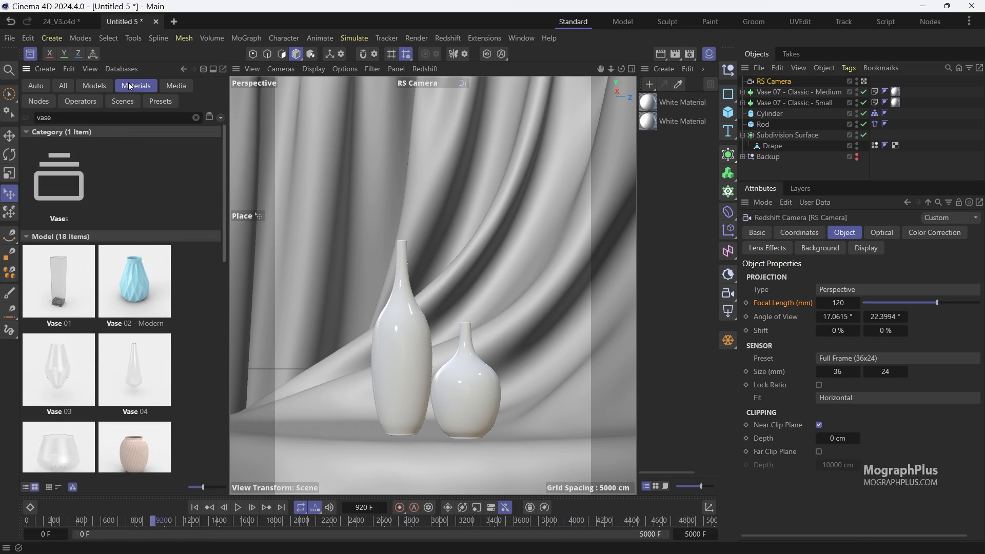
pyautogui.click(196, 117)
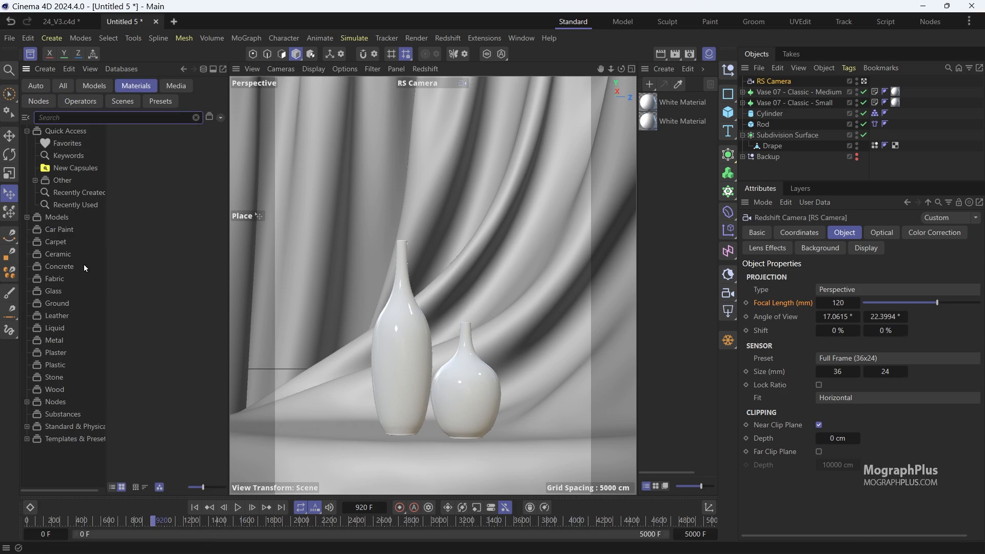
pyautogui.click(68, 258)
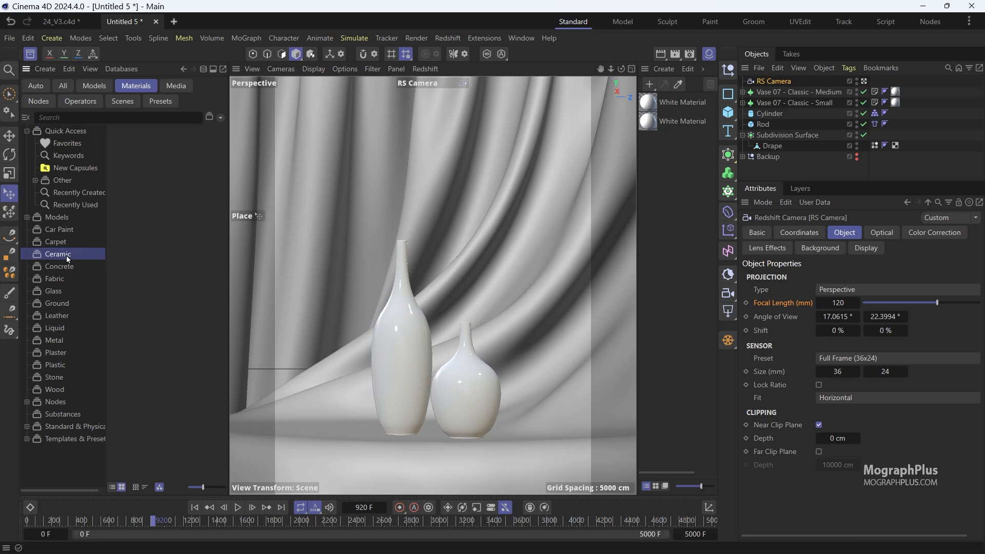
pyautogui.scroll(-6, 159, 300)
pyautogui.scroll(-5, 159, 300)
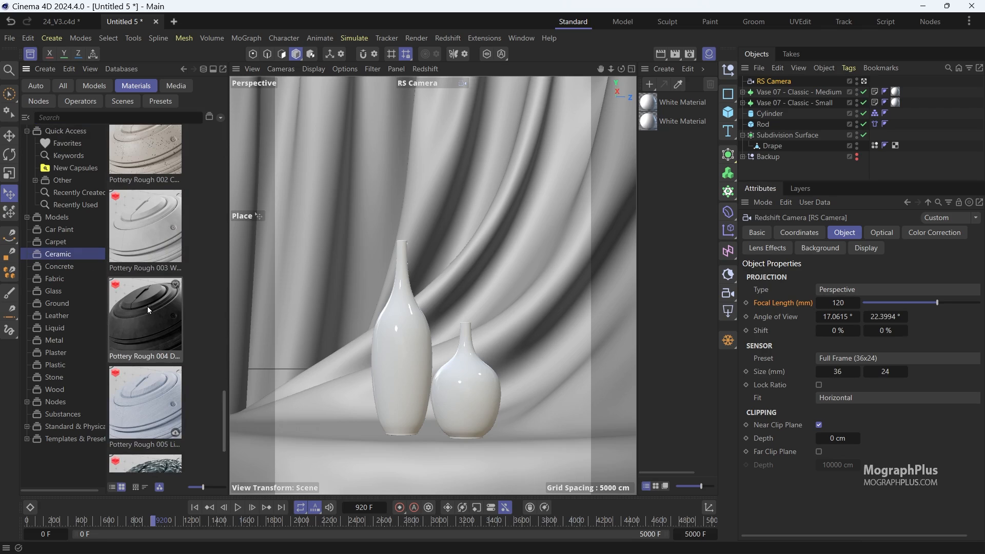
pyautogui.moveTo(147, 306); pyautogui.dragTo(464, 398)
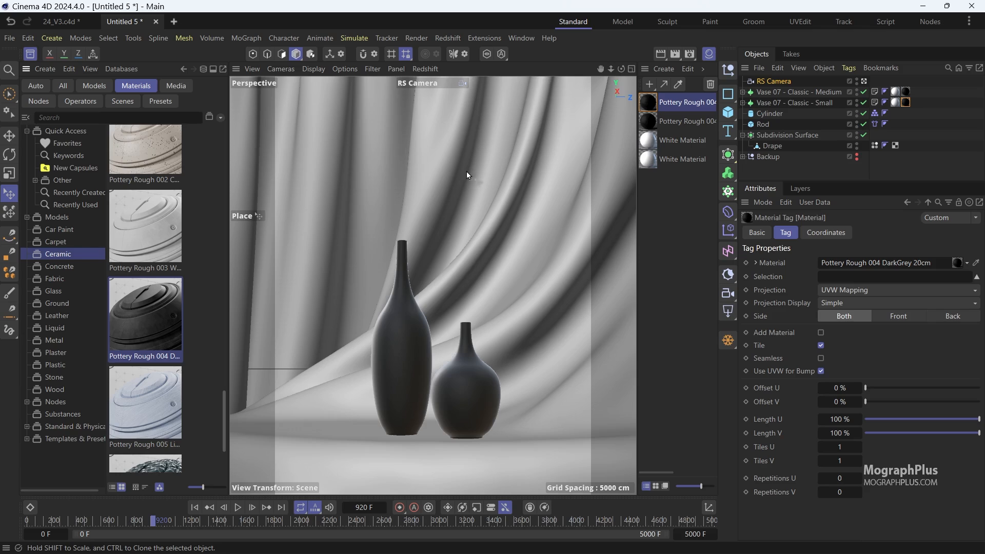
# Apply the Fabric Cotton 002 White 100cm material to the drape's Subdivision Surface and close the asset library.
pyautogui.click(63, 279)
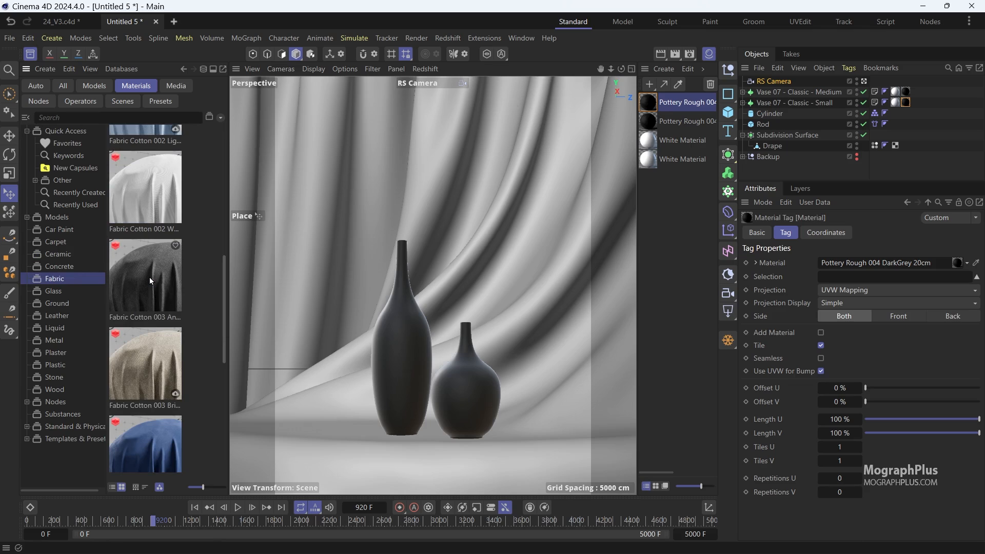
pyautogui.scroll(1, 149, 277)
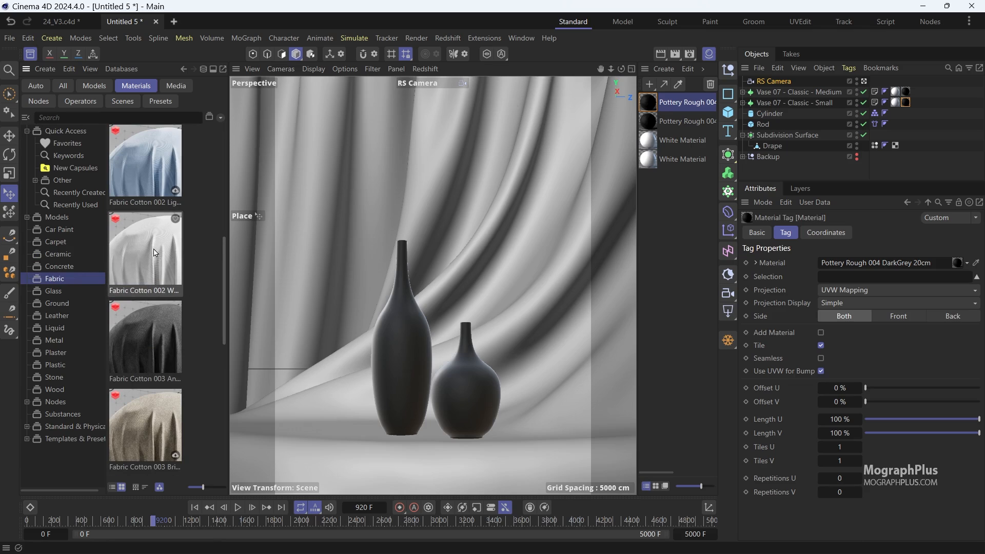
pyautogui.moveTo(154, 258); pyautogui.dragTo(423, 195)
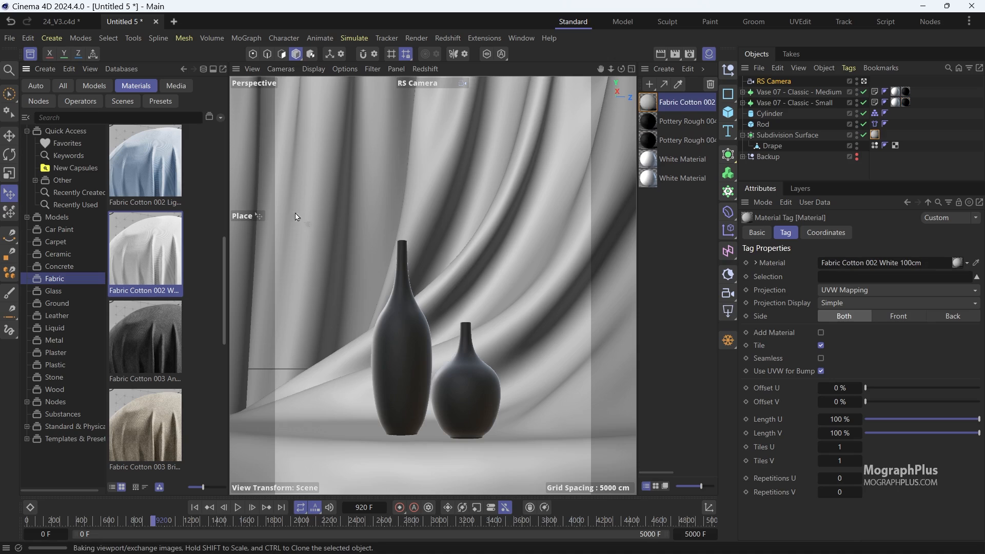
pyautogui.click(30, 54)
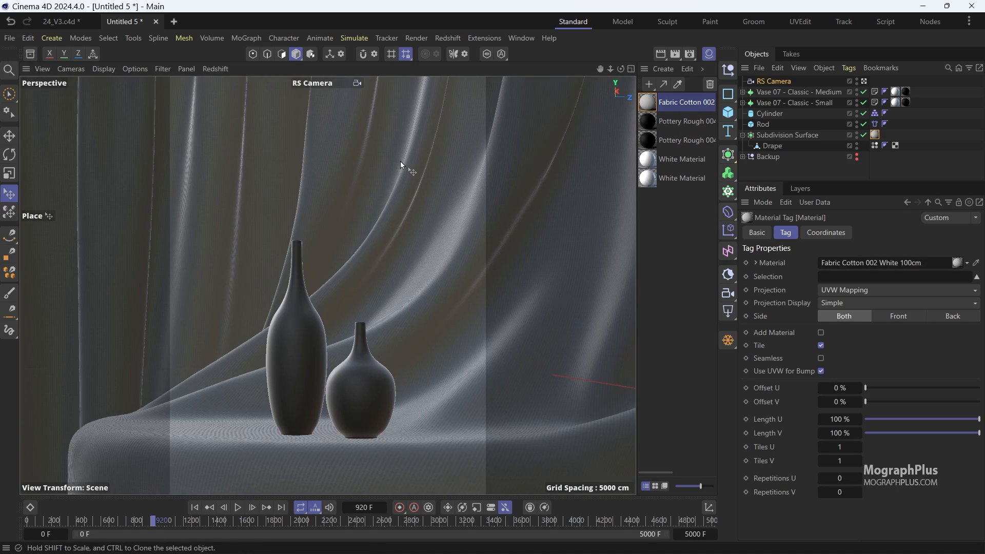
# Add a Redshift area light and move it along its Z axis to the left side of the vases.
pyautogui.click(729, 311)
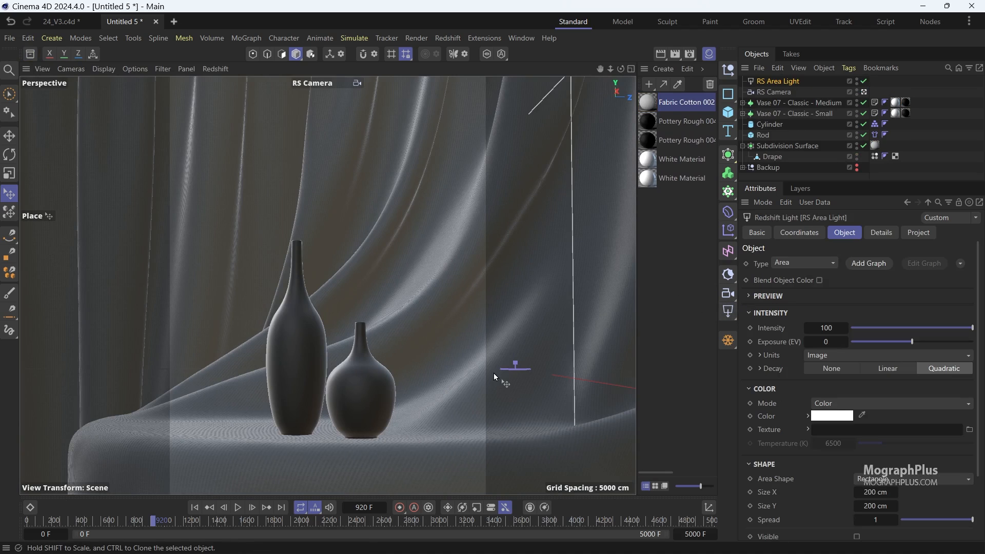
pyautogui.press('e')
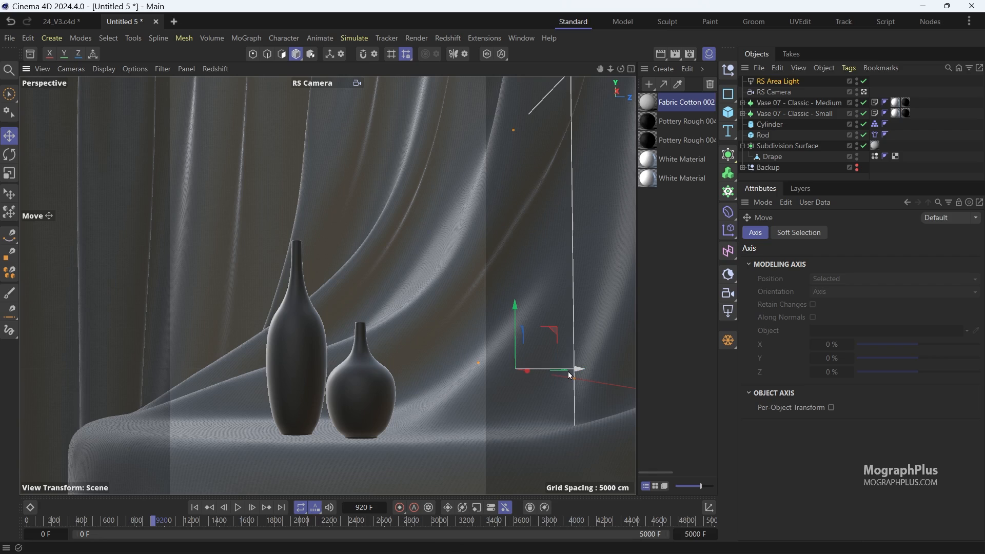
pyautogui.moveTo(564, 369); pyautogui.dragTo(173, 371)
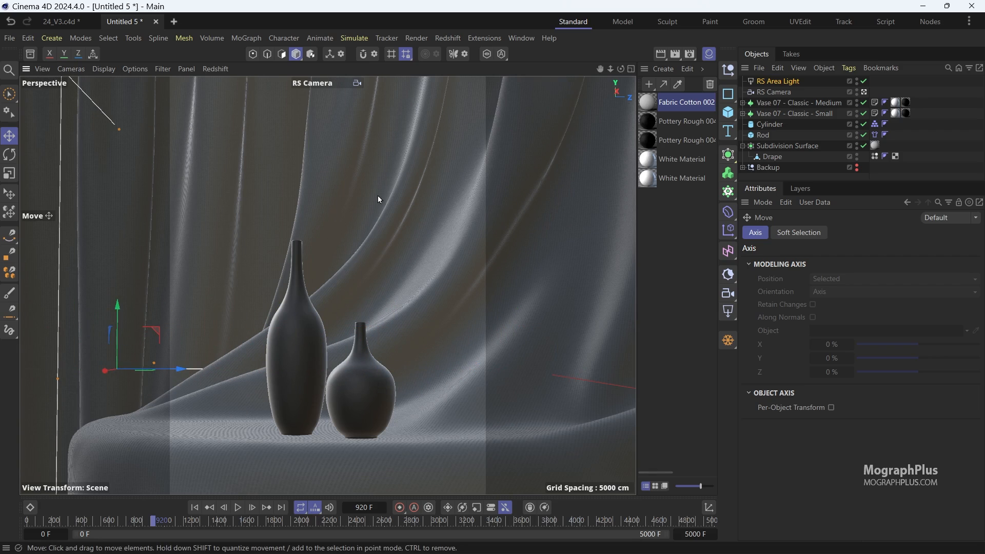
# Open the Redshift RenderView and place it over the viewport, clear of the object and attribute lists.
pyautogui.click(447, 39)
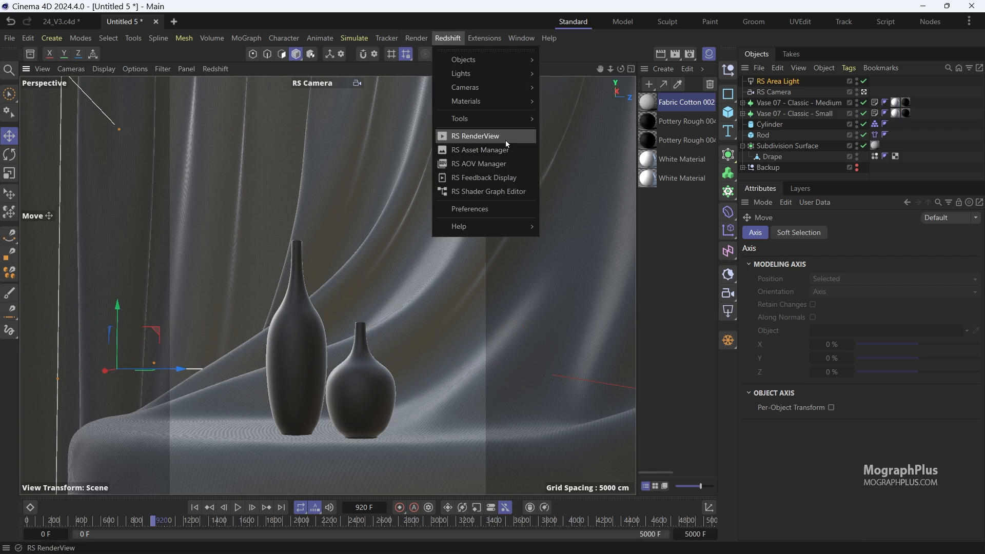
pyautogui.click(506, 140)
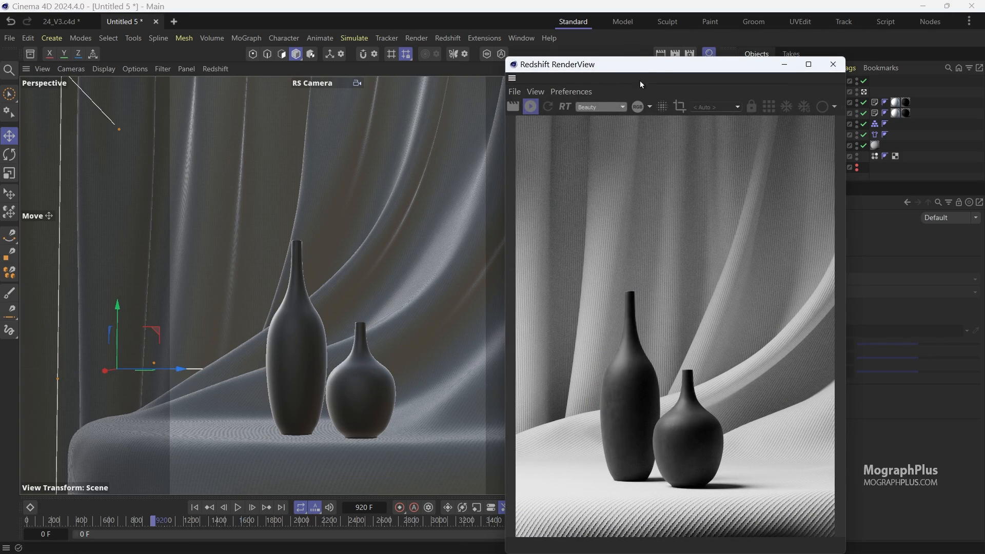
pyautogui.moveTo(644, 65); pyautogui.dragTo(389, 48)
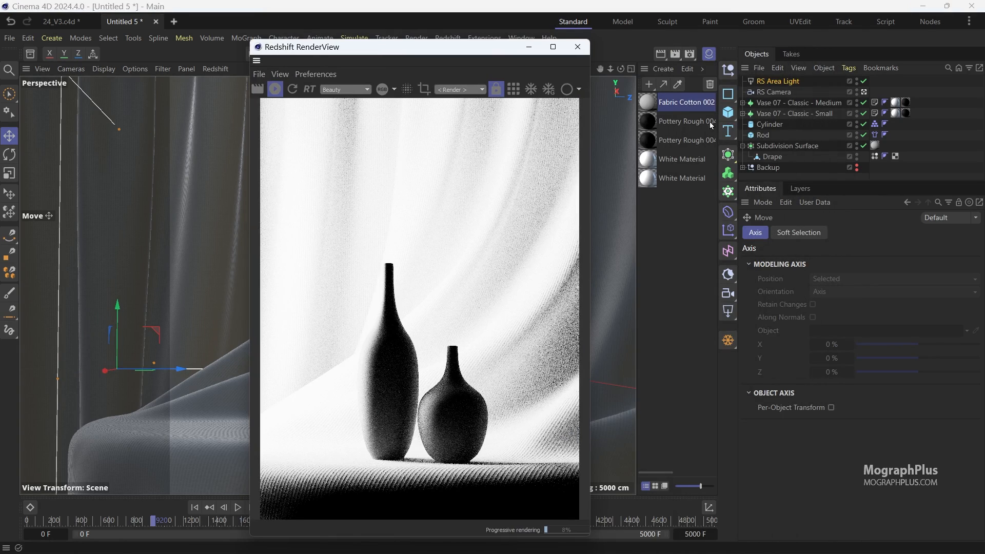
# Enable Normalize Intensity on the RS Area Light and set its Size X and Size Y to 175 cm.
pyautogui.click(777, 81)
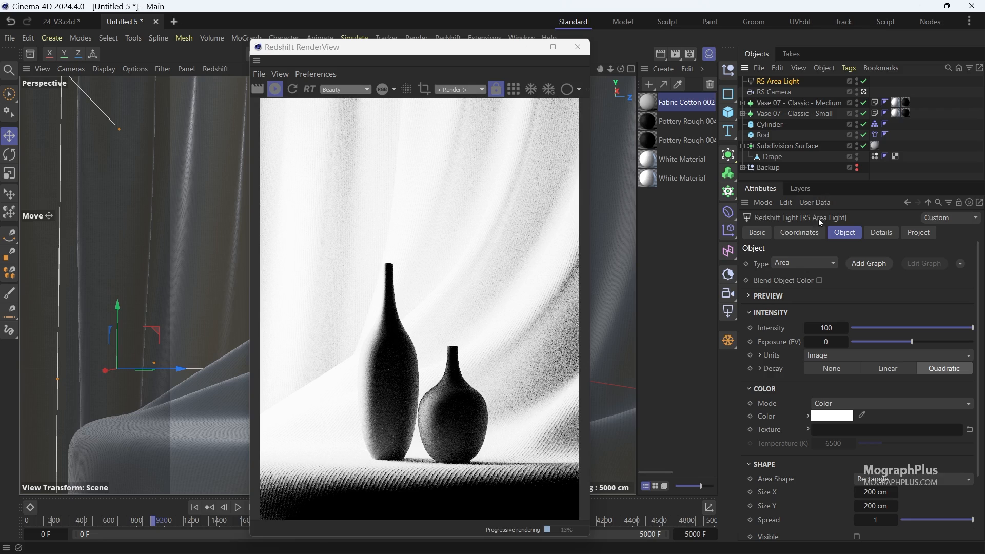
pyautogui.scroll(-3, 790, 241)
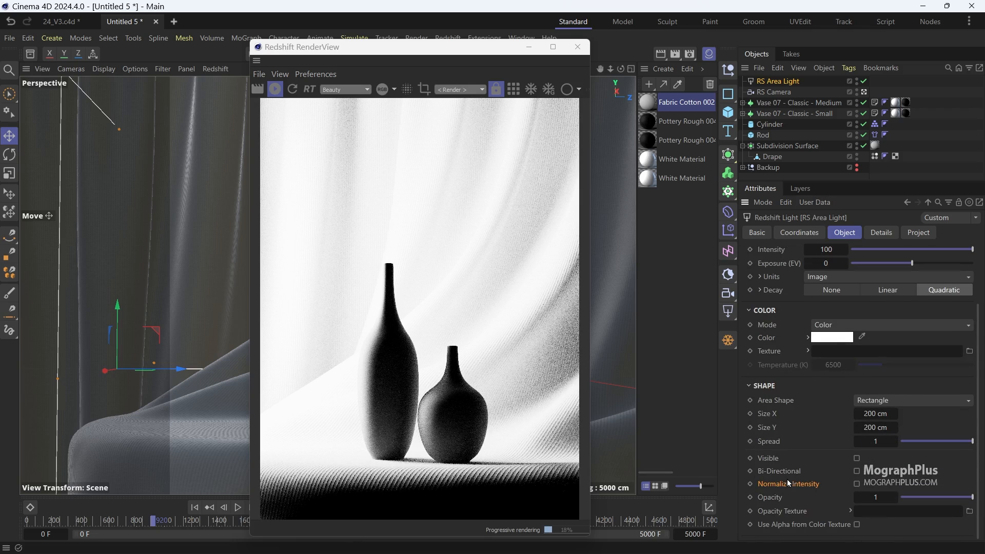
pyautogui.click(857, 485)
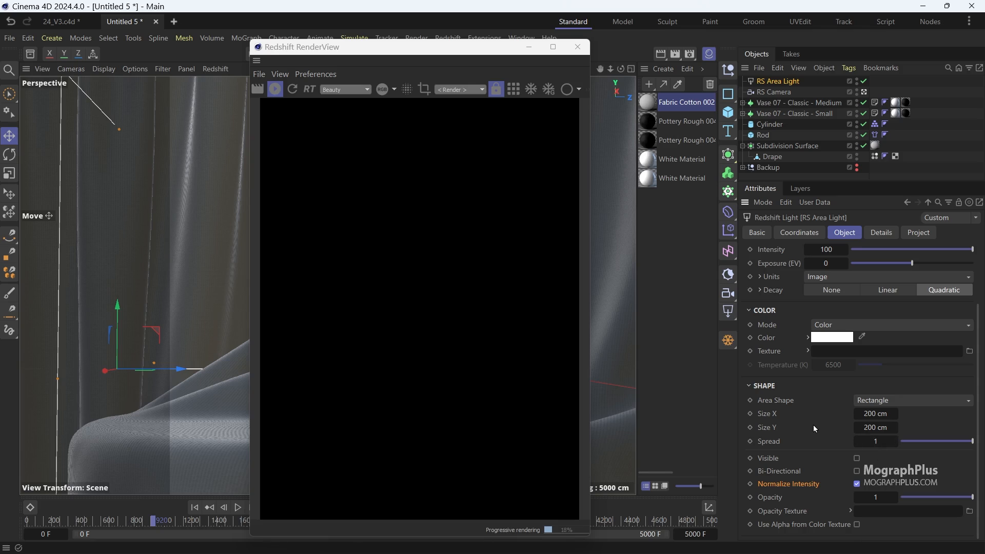
pyautogui.click(876, 414)
pyautogui.write('175')
pyautogui.press('Tab')
pyautogui.write('175')
pyautogui.press('Return')
# Set the RS Area Light's Exposure (EV) to 15 and its Intensity to 15.
pyautogui.scroll(2, 816, 419)
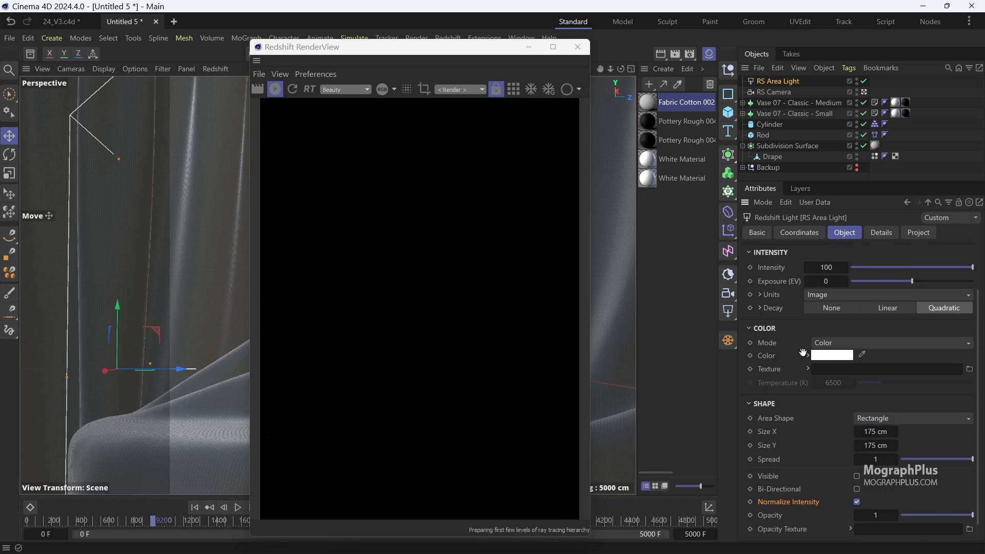
pyautogui.scroll(-2, 767, 375)
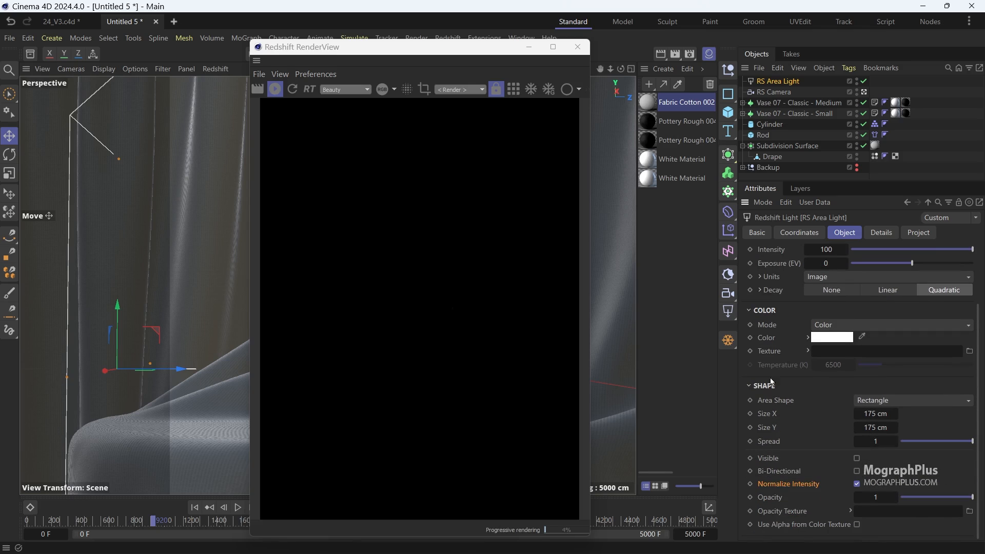
pyautogui.scroll(2, 785, 360)
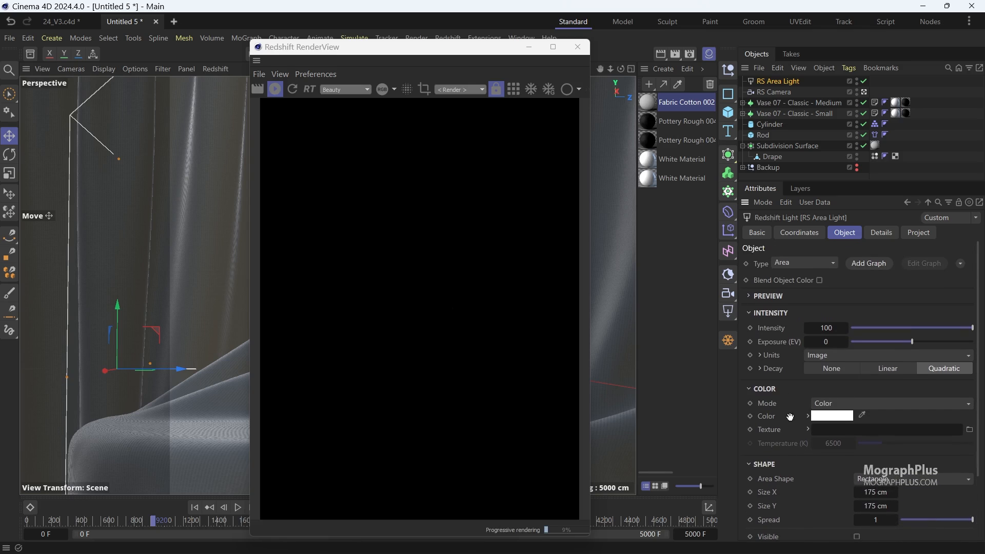
pyautogui.click(810, 342)
pyautogui.write('15')
pyautogui.press('Tab')
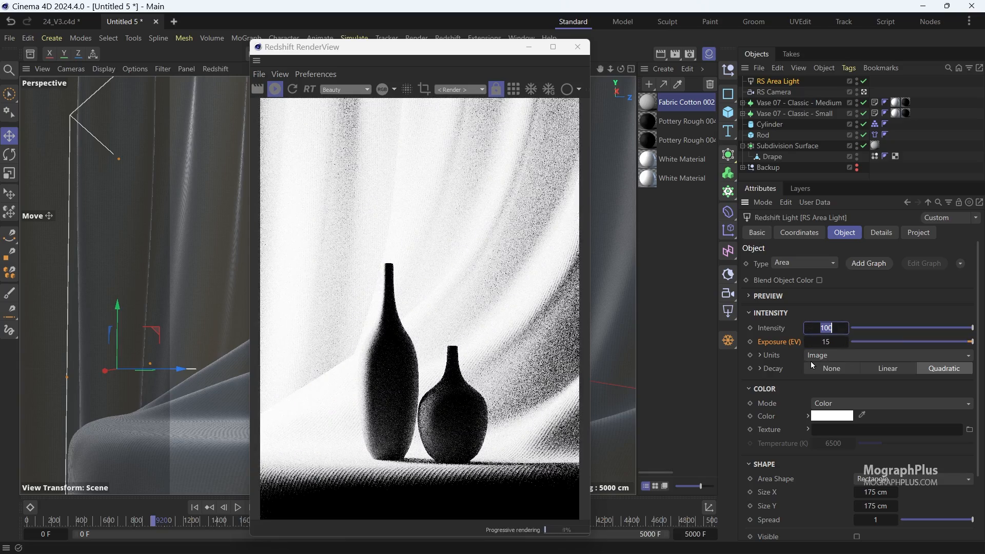
pyautogui.write('15')
pyautogui.press('Return')
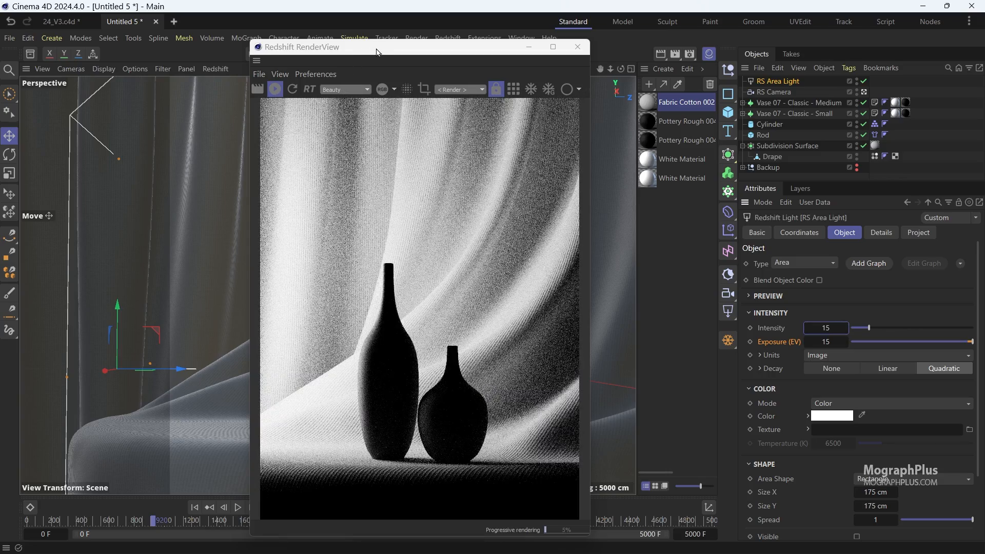
# Move the RenderView window aside to uncover the viewport and set it to render from RS Camera.
pyautogui.moveTo(378, 51); pyautogui.dragTo(543, 62)
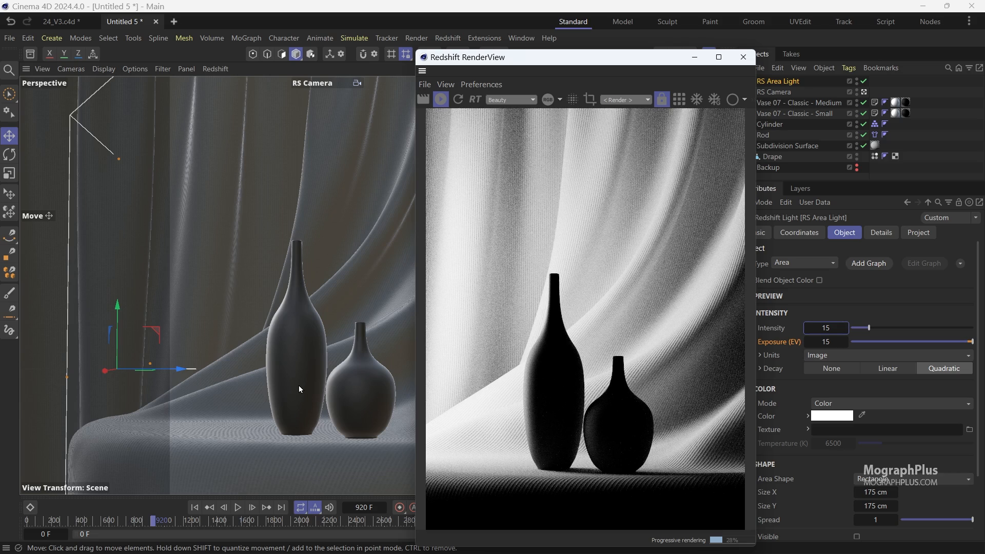
pyautogui.moveTo(579, 70); pyautogui.dragTo(721, 129)
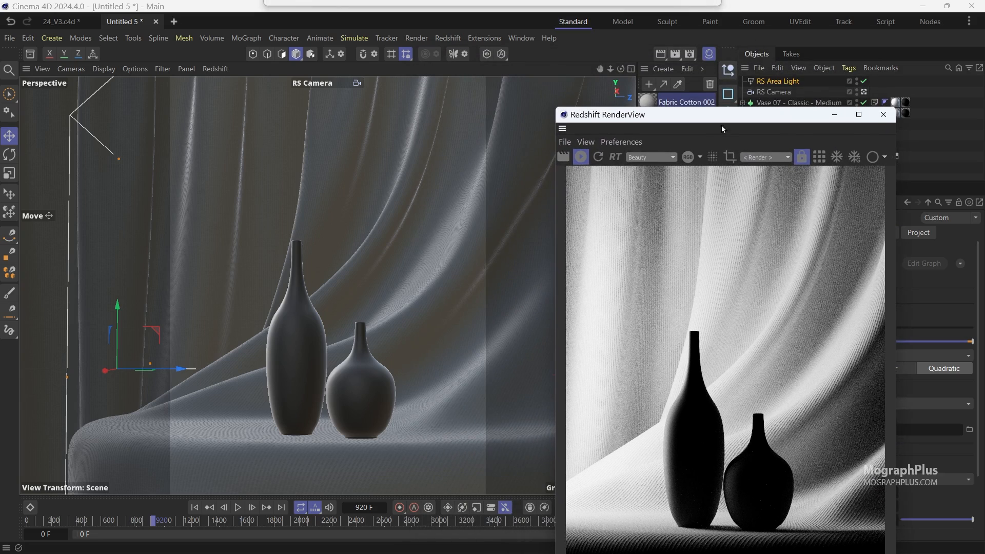
pyautogui.click(758, 157)
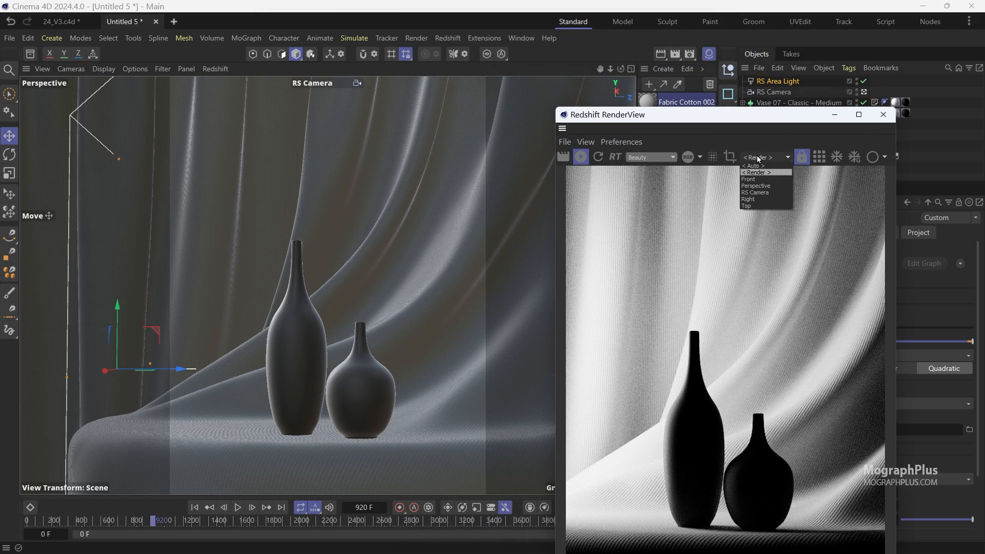
pyautogui.click(773, 192)
# In the top view, move both vases together along X, farther from the camera towards the hanging drape.
pyautogui.middleClick(370, 260)
pyautogui.middleClick(447, 196)
pyautogui.scroll(10, 416, 320)
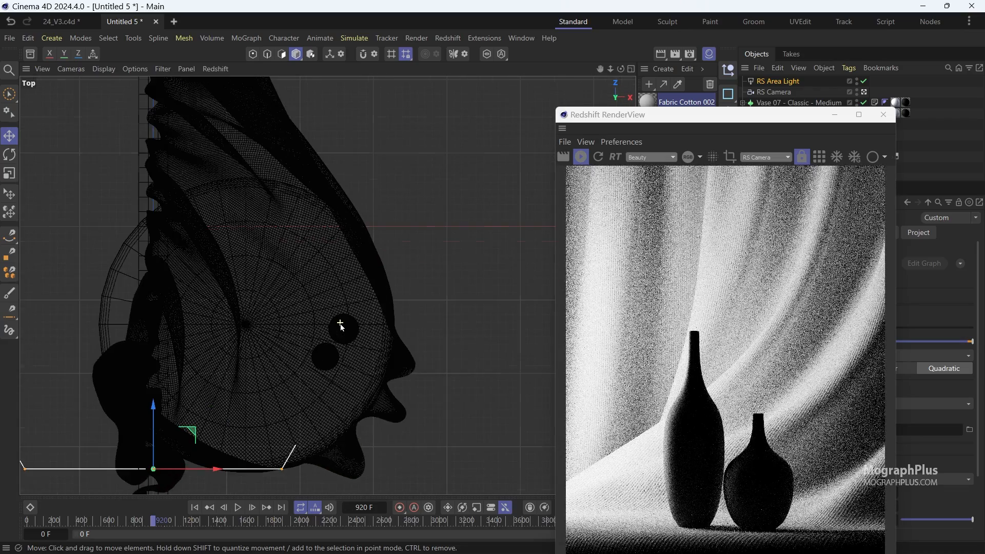
pyautogui.moveTo(787, 115); pyautogui.dragTo(743, 67)
pyautogui.click(790, 105)
pyautogui.keyDown('shift'); pyautogui.click(788, 115); pyautogui.keyUp('shift')
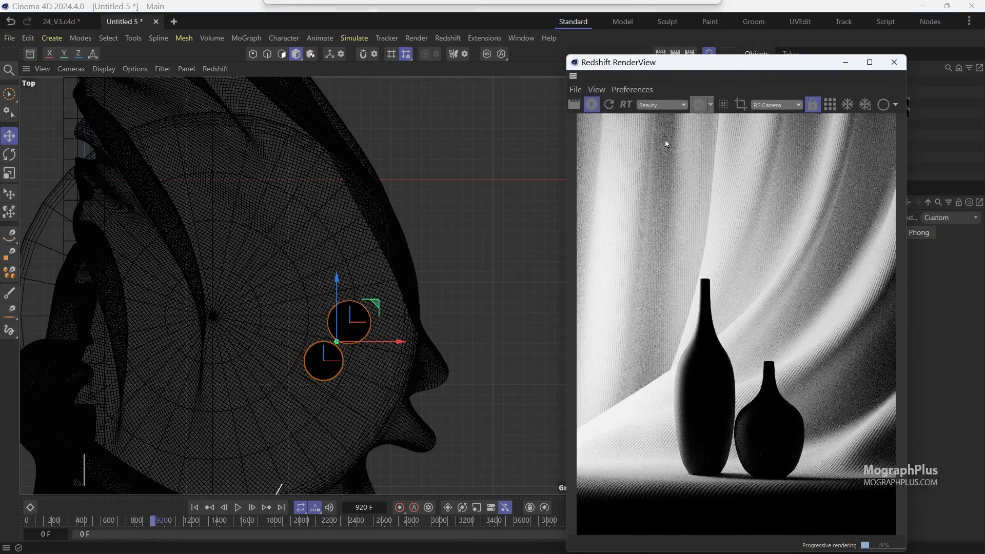
pyautogui.moveTo(380, 341); pyautogui.dragTo(328, 363)
# Shift the tall vase slightly along Z towards the small vase, checking the overlap in an enlarged render preview.
pyautogui.click(304, 366)
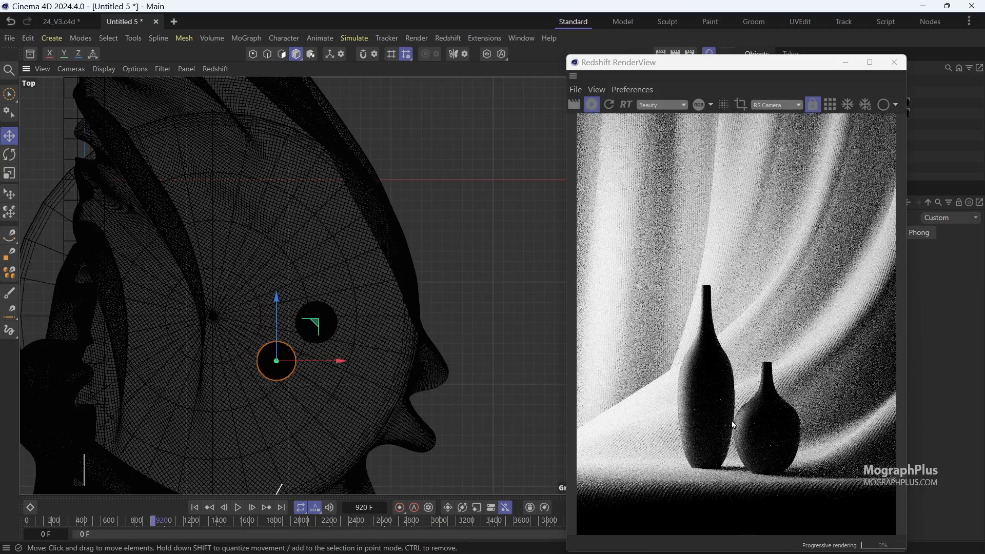
pyautogui.scroll(2, 754, 445)
pyautogui.scroll(2, 744, 442)
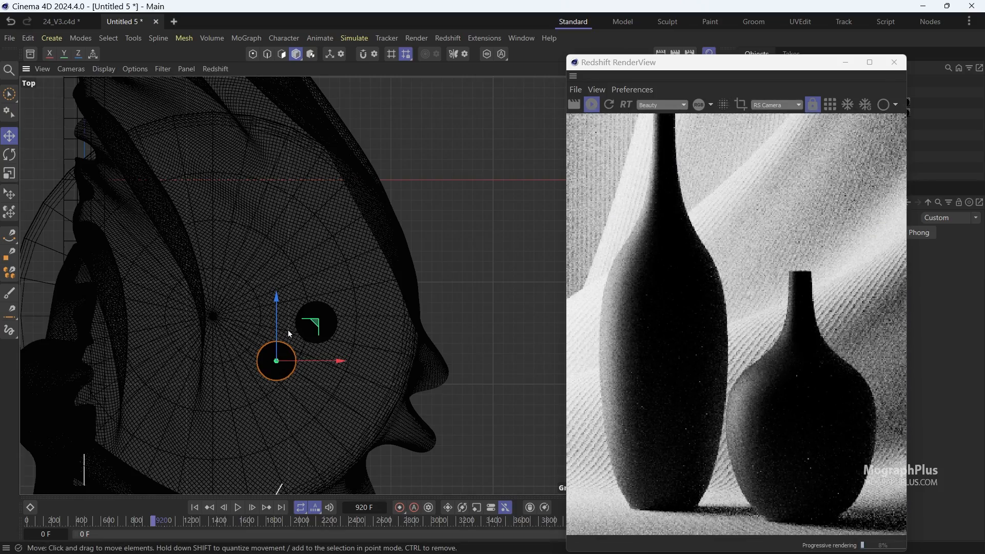
pyautogui.moveTo(278, 319)
pyautogui.mouseDown()
pyautogui.moveTo(282, 307)
pyautogui.moveTo(283, 316)
pyautogui.mouseUp()
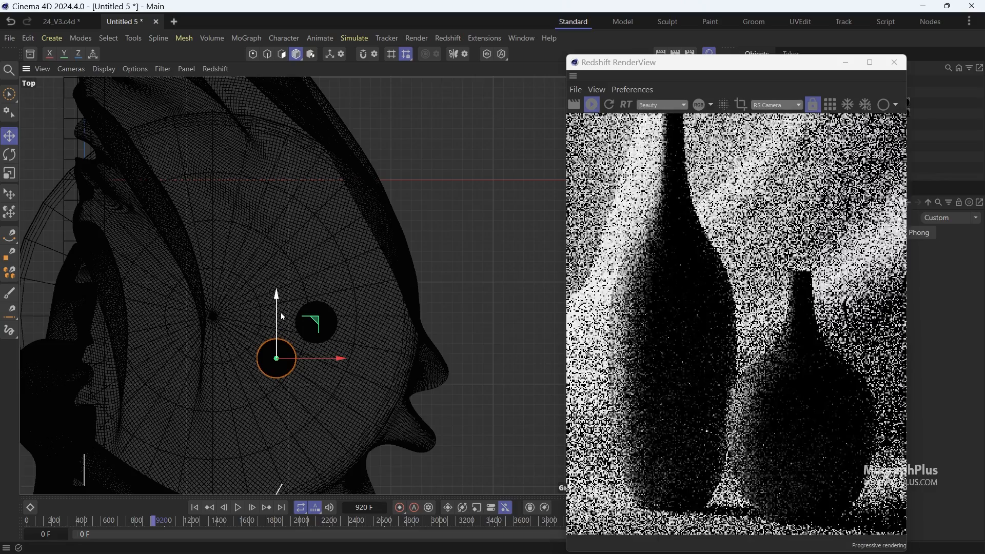
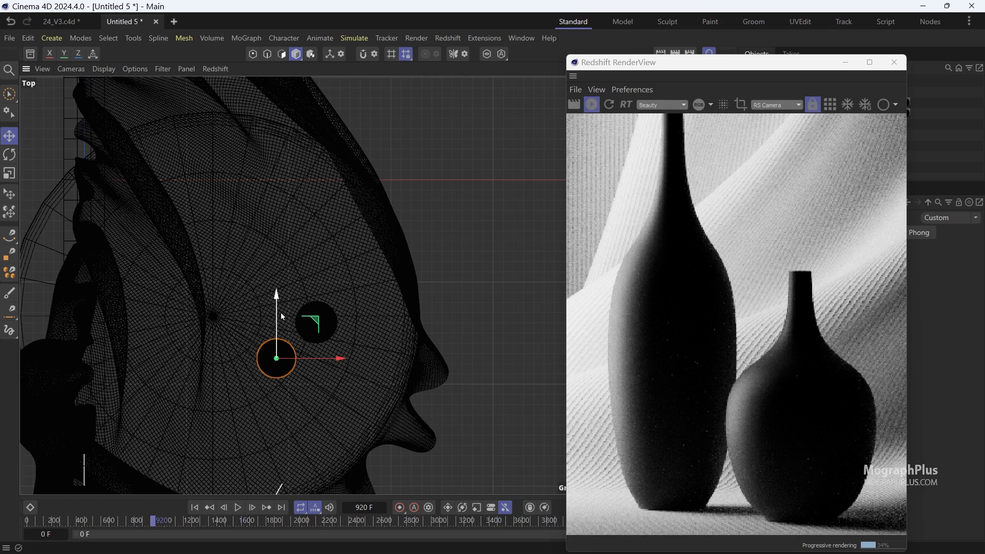
pyautogui.scroll(-4, 670, 307)
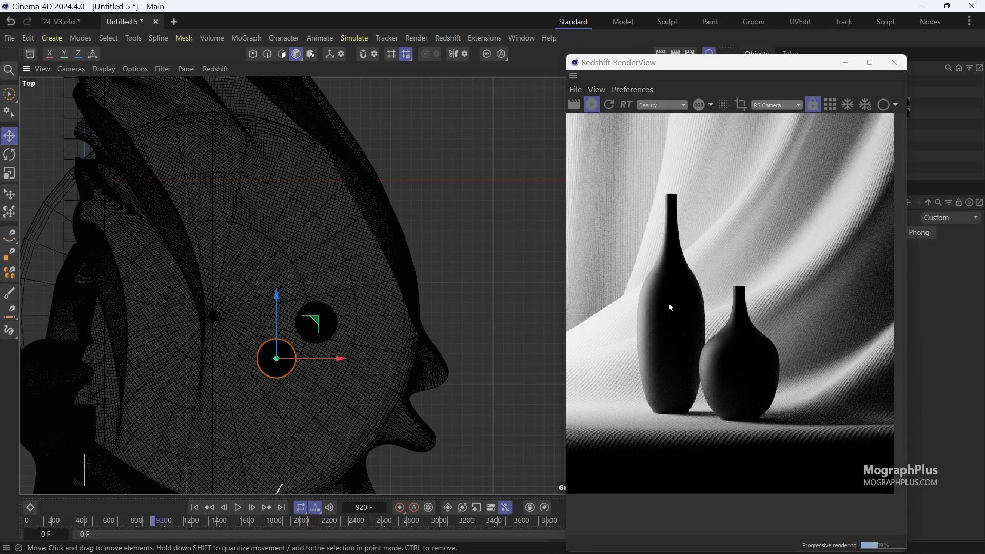
pyautogui.scroll(1, 669, 307)
pyautogui.moveTo(278, 313); pyautogui.dragTo(278, 311)
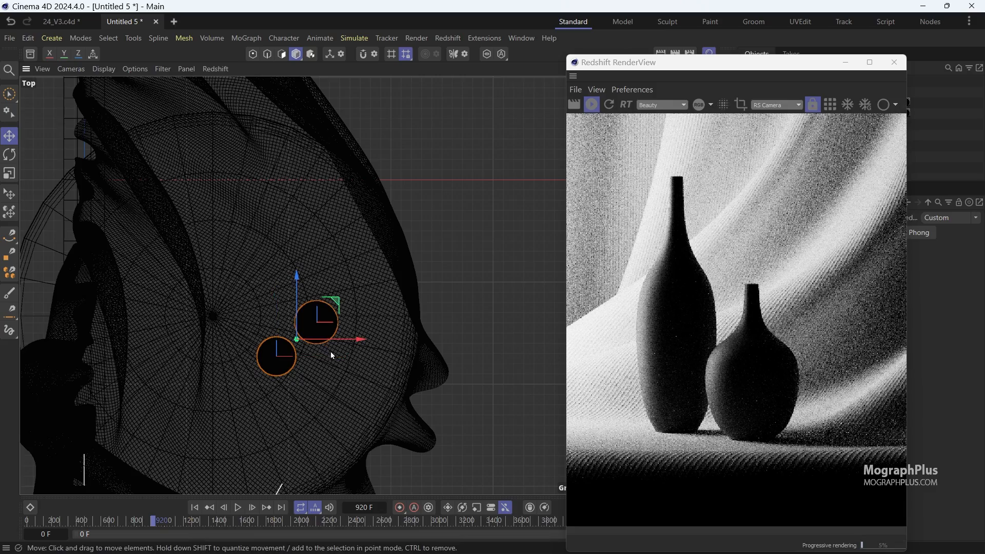
# Fine-tune the position of both vases together along X and Z in the top view.
pyautogui.moveTo(330, 352); pyautogui.dragTo(340, 340)
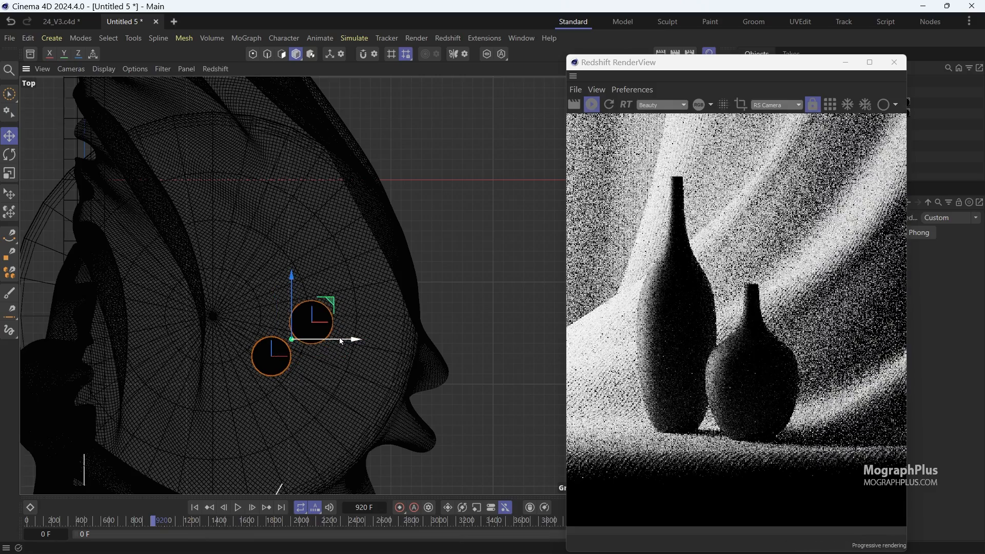
pyautogui.moveTo(294, 286); pyautogui.dragTo(294, 294)
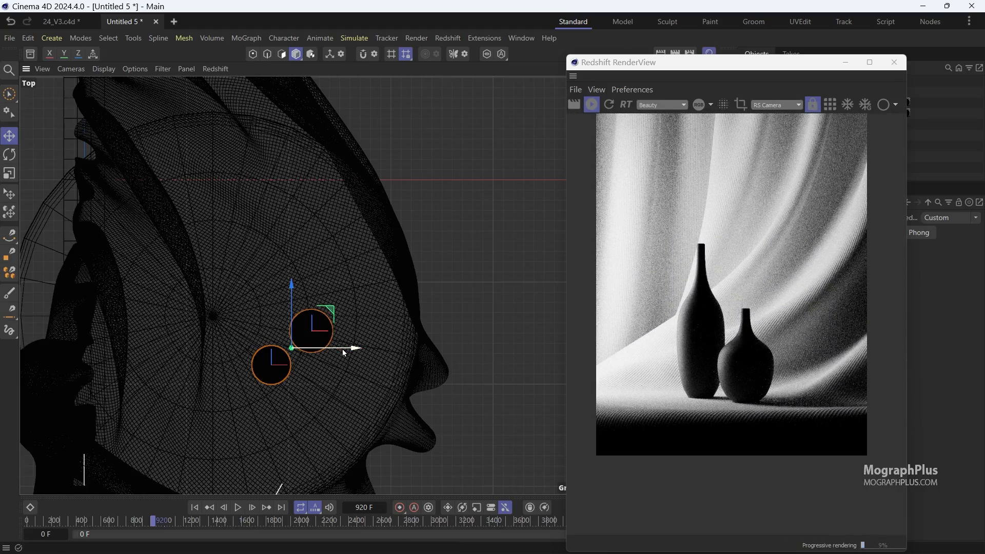
pyautogui.moveTo(344, 349); pyautogui.dragTo(351, 353)
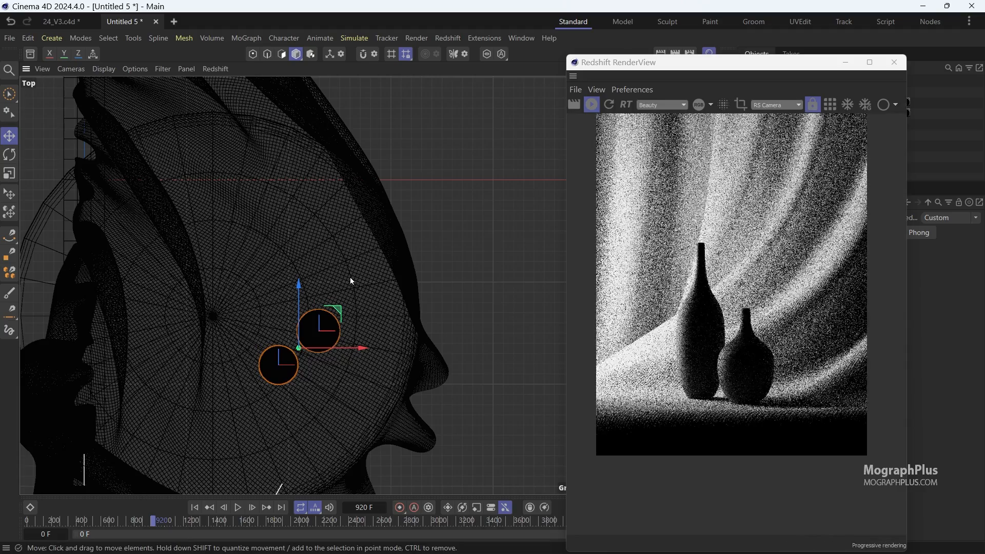
# Nudge the tall vase along X and Z, finishing in the camera view, so it sits just behind the small vase's edge.
pyautogui.moveTo(293, 380); pyautogui.dragTo(297, 380)
pyautogui.moveTo(283, 305); pyautogui.dragTo(284, 309)
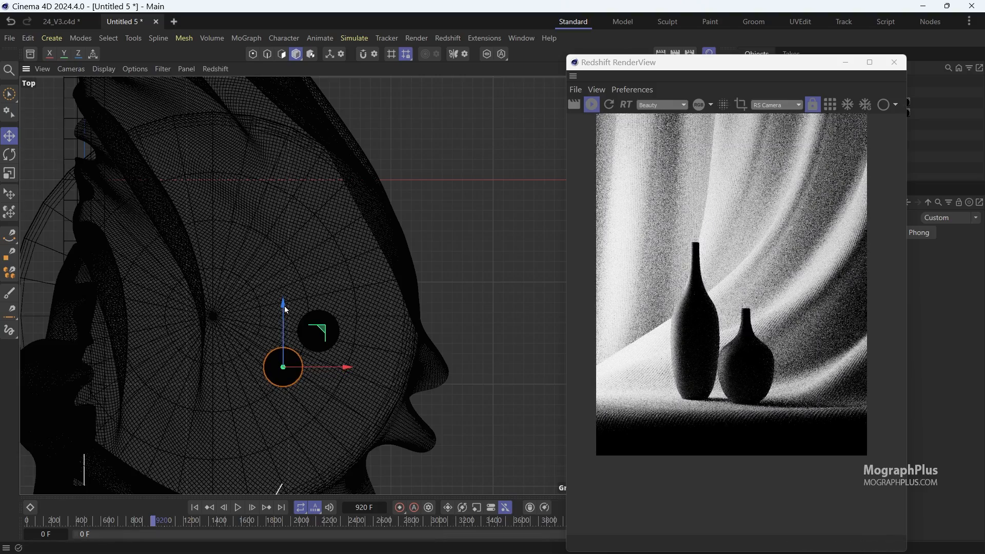
pyautogui.middleClick(229, 262)
pyautogui.middleClick(229, 261)
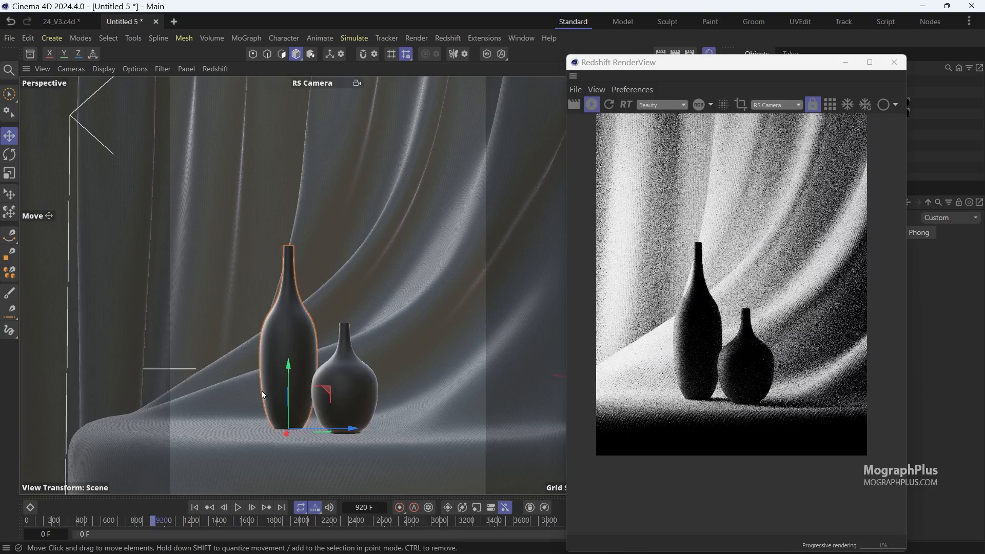
pyautogui.moveTo(345, 428); pyautogui.dragTo(349, 430)
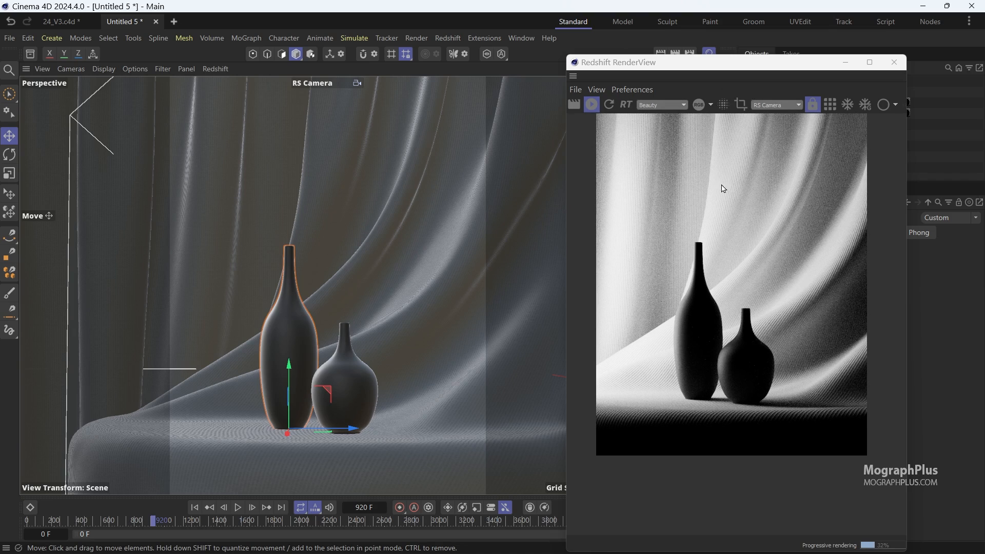
pyautogui.hotkey('ctrl', '2')
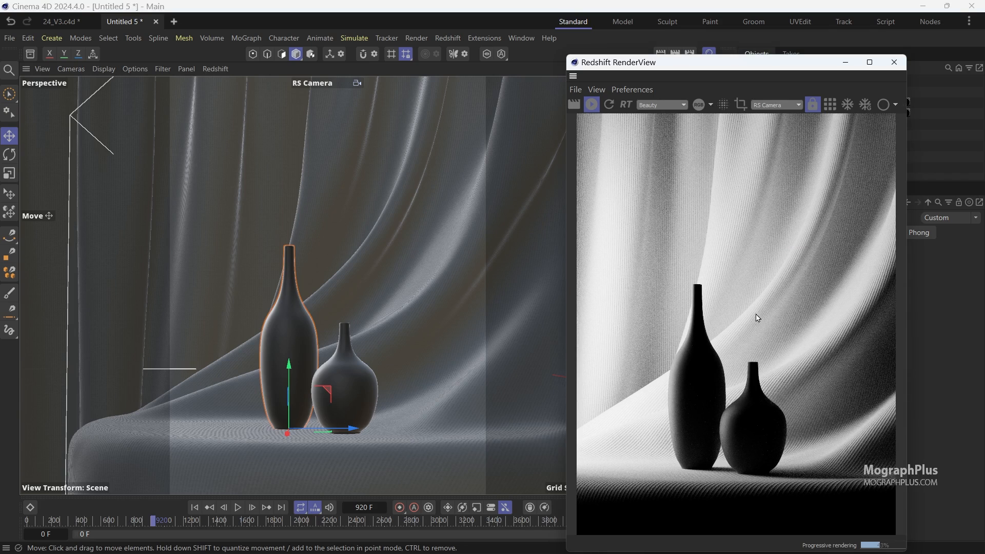
# Look through the RS Area Light in the viewport by using the selected light as the camera.
pyautogui.click(78, 68)
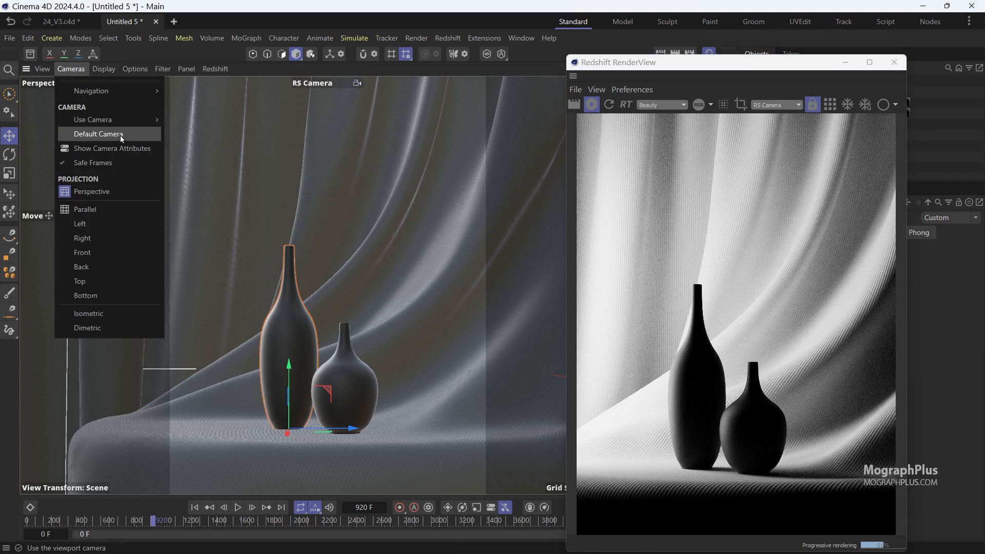
pyautogui.moveTo(123, 120)
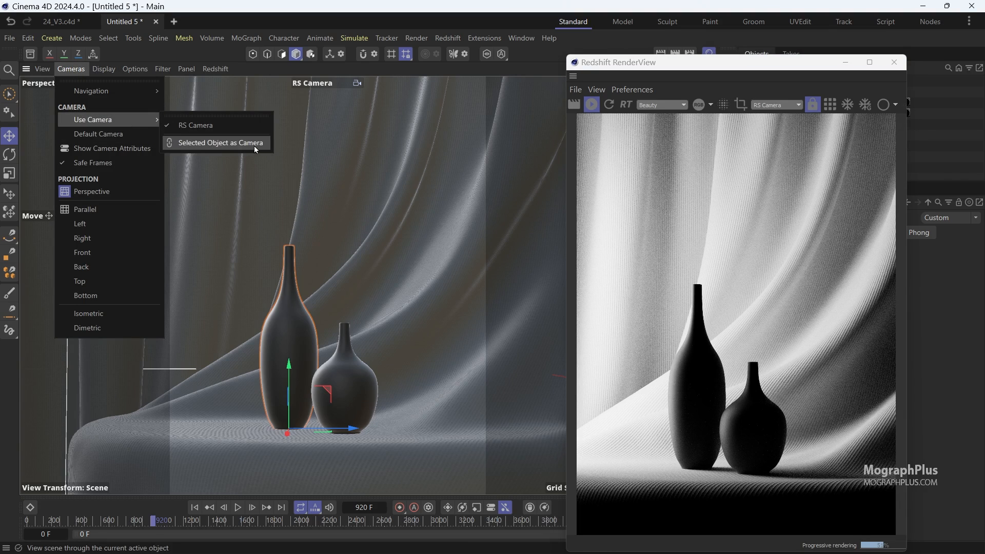
pyautogui.click(791, 62)
pyautogui.moveTo(787, 62); pyautogui.dragTo(796, 172)
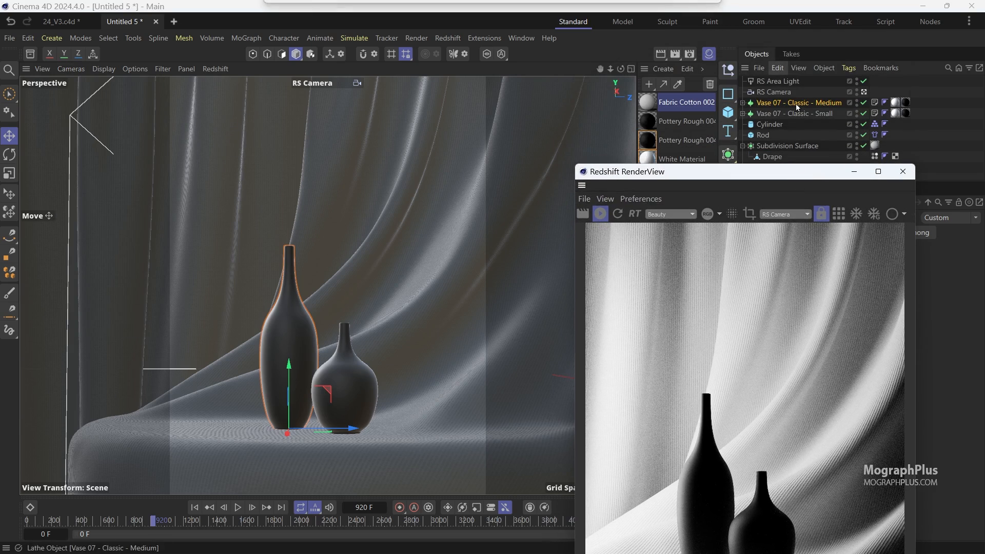
pyautogui.click(780, 81)
pyautogui.click(70, 68)
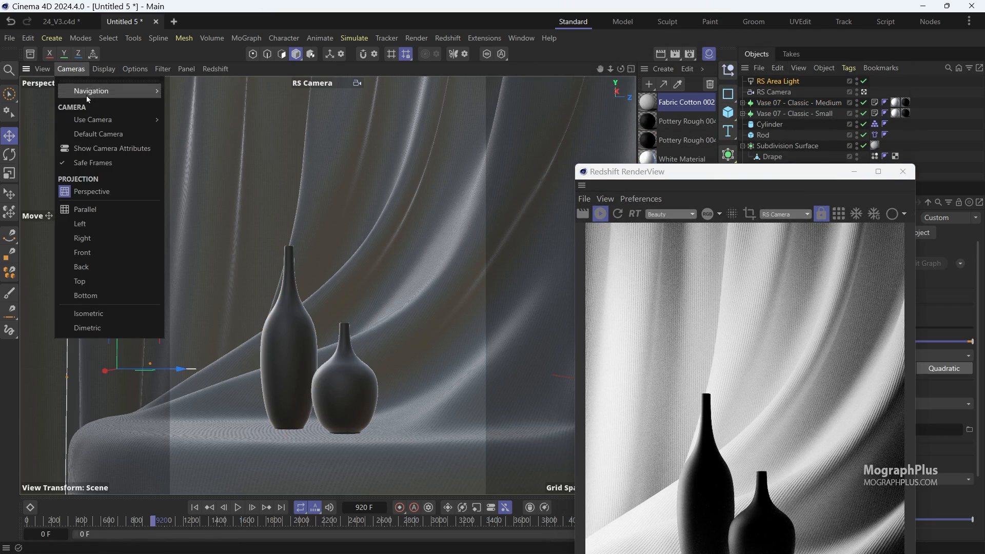
pyautogui.moveTo(131, 121)
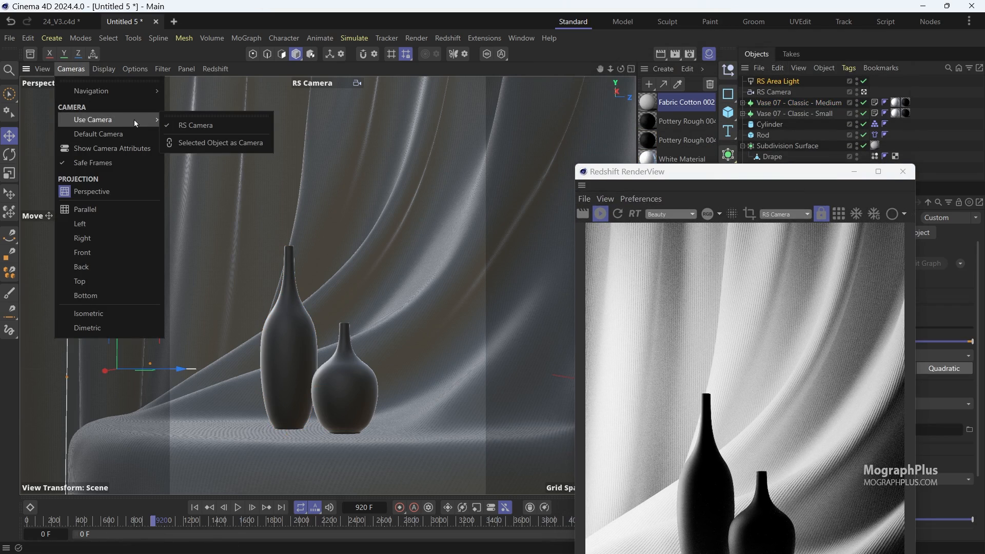
pyautogui.click(261, 144)
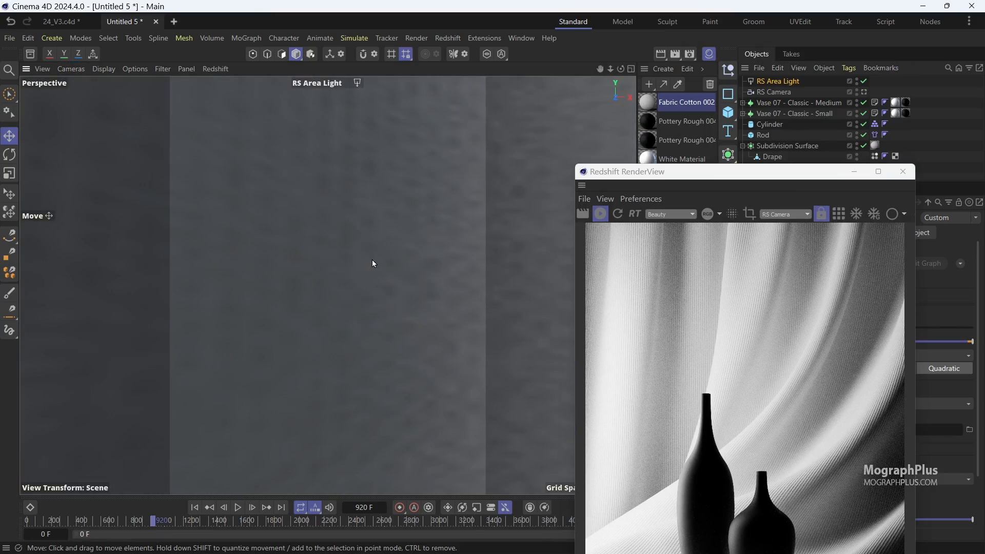
# Reposition the RS Area Light through its own view, pulling it back and raising it so it lights the drape and vases from one side.
pyautogui.keyDown('alt'); pyautogui.moveTo(368, 250); pyautogui.dragTo(306, 305, button='right'); pyautogui.keyUp('alt')
pyautogui.keyDown('alt'); pyautogui.moveTo(366, 282); pyautogui.dragTo(268, 296, button='right'); pyautogui.keyUp('alt')
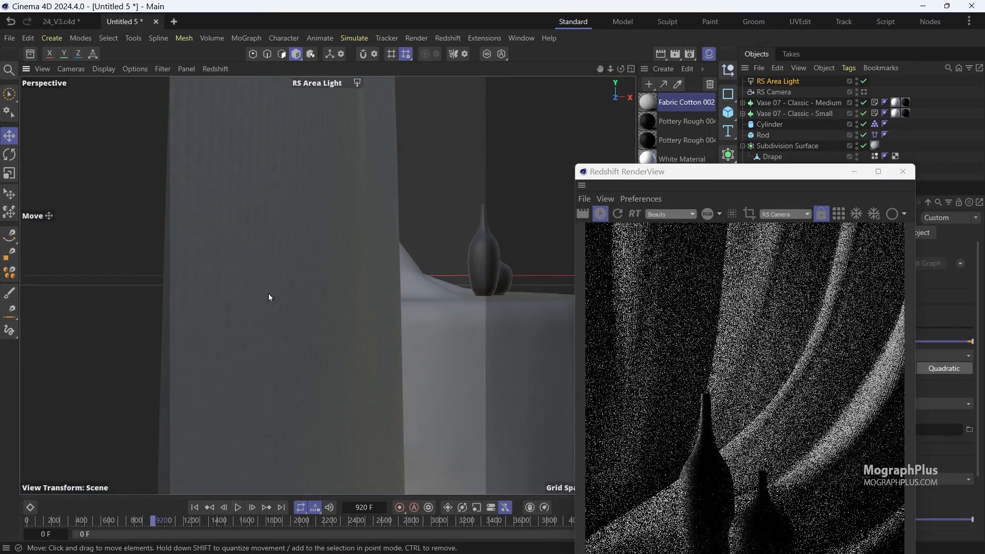
pyautogui.moveTo(722, 174); pyautogui.dragTo(691, 66)
pyautogui.keyDown('alt'); pyautogui.moveTo(328, 284); pyautogui.dragTo(294, 264); pyautogui.keyUp('alt')
pyautogui.keyDown('alt'); pyautogui.moveTo(294, 263); pyautogui.dragTo(208, 344, button='right'); pyautogui.keyUp('alt')
pyautogui.keyDown('alt'); pyautogui.moveTo(330, 283); pyautogui.dragTo(224, 307); pyautogui.keyUp('alt')
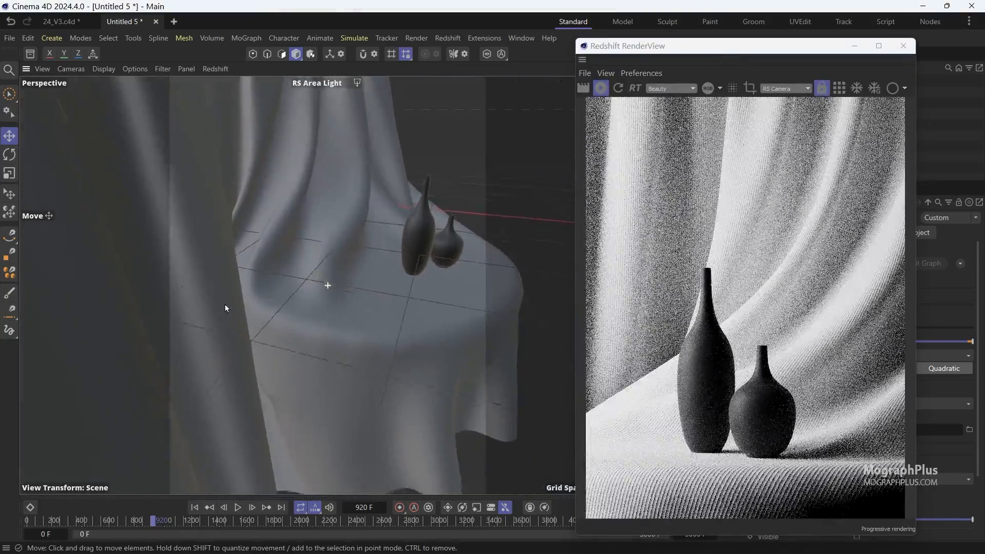
pyautogui.keyDown('alt'); pyautogui.moveTo(300, 303); pyautogui.dragTo(272, 339, button='right'); pyautogui.keyUp('alt')
pyautogui.keyDown('alt'); pyautogui.moveTo(359, 275); pyautogui.dragTo(331, 347, button='middle'); pyautogui.keyUp('alt')
pyautogui.moveTo(330, 346)
pyautogui.keyDown('alt'); pyautogui.mouseDown()
pyautogui.moveTo(254, 322)
pyautogui.moveTo(109, 317)
pyautogui.moveTo(340, 316)
pyautogui.moveTo(380, 332)
pyautogui.moveTo(318, 327)
pyautogui.moveTo(310, 349)
pyautogui.moveTo(325, 365)
pyautogui.moveTo(332, 329)
pyautogui.mouseUp(); pyautogui.keyUp('alt')
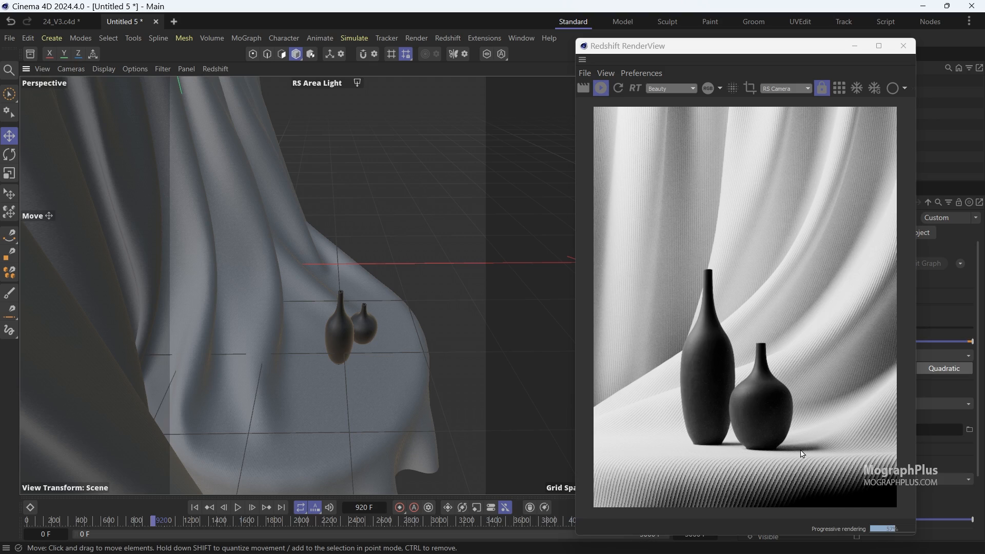
# Orbit the RS Area Light around the vases, comparing side and frontal lighting in the render preview, and end on a high frontal angle.
pyautogui.moveTo(324, 326)
pyautogui.keyDown('alt'); pyautogui.mouseDown()
pyautogui.moveTo(313, 326)
pyautogui.moveTo(328, 326)
pyautogui.mouseUp(); pyautogui.keyUp('alt')
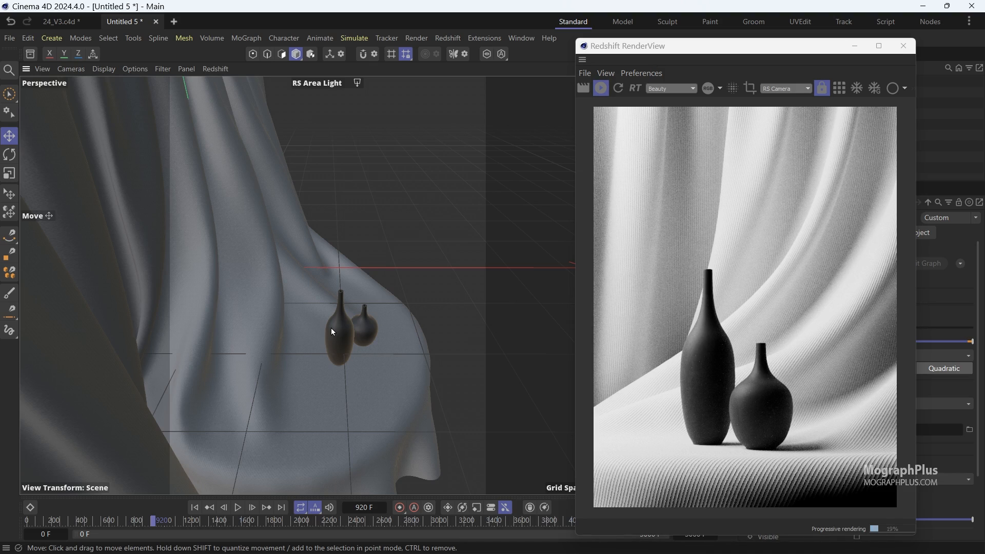
pyautogui.keyDown('alt'); pyautogui.moveTo(303, 313); pyautogui.dragTo(301, 304); pyautogui.keyUp('alt')
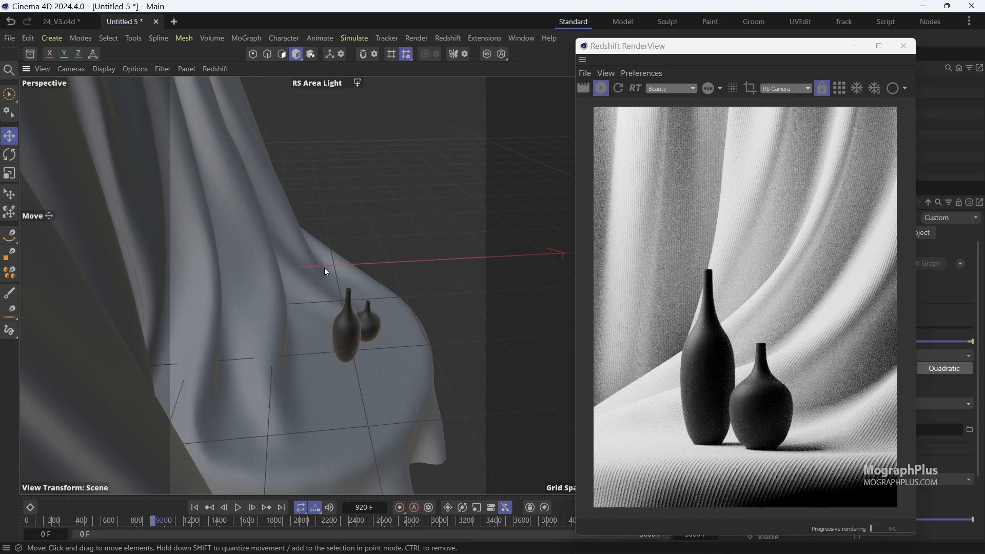
pyautogui.keyDown('alt'); pyautogui.moveTo(325, 270); pyautogui.dragTo(194, 271); pyautogui.keyUp('alt')
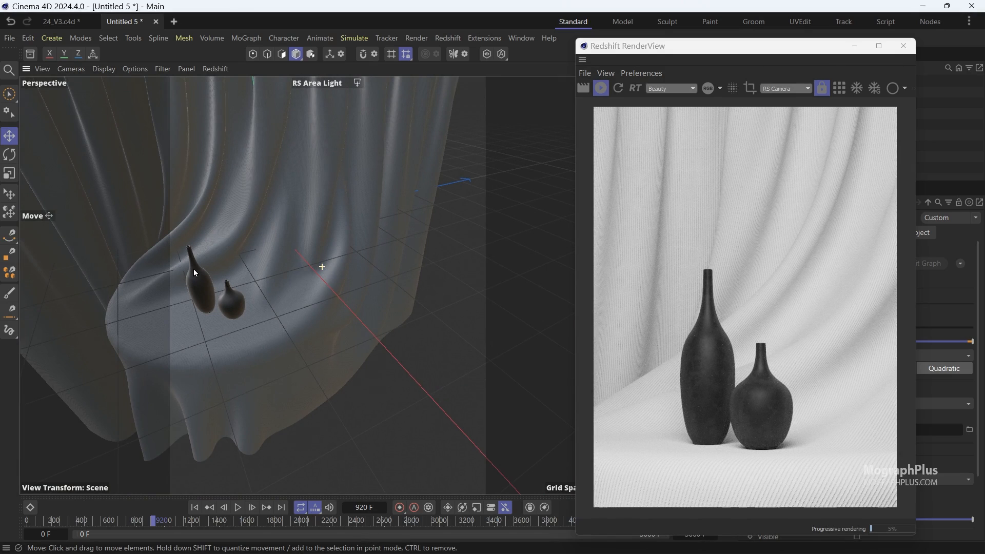
pyautogui.keyDown('alt'); pyautogui.moveTo(195, 273); pyautogui.dragTo(313, 244); pyautogui.keyUp('alt')
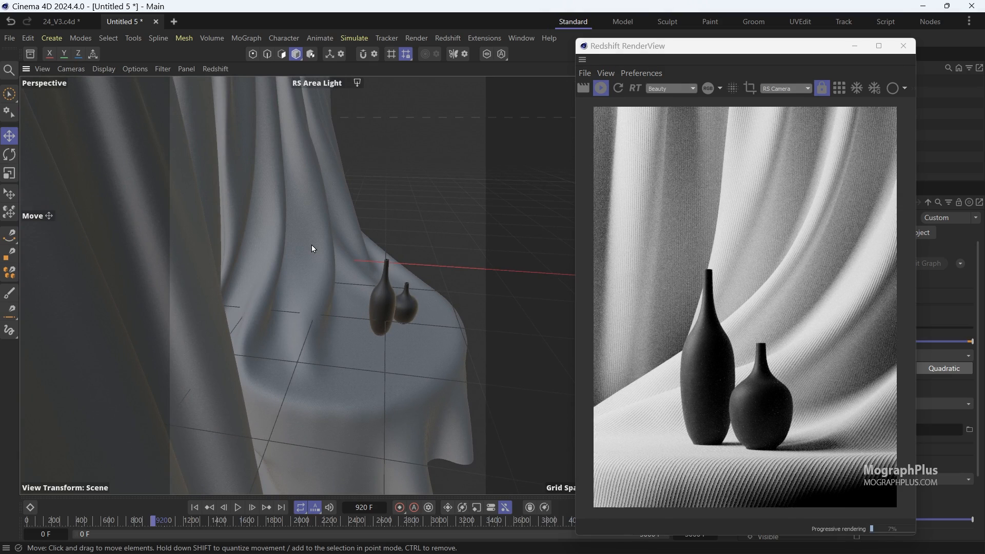
pyautogui.keyDown('alt'); pyautogui.moveTo(312, 245); pyautogui.dragTo(217, 288); pyautogui.keyUp('alt')
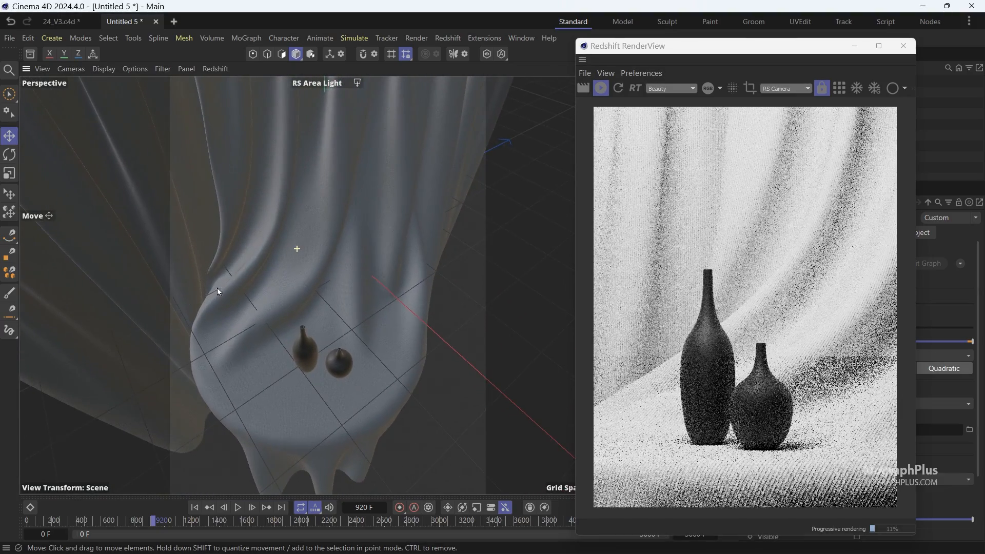
# Select both vases and move them together along X towards the front edge of the draped cylinder.
pyautogui.click(340, 362)
pyautogui.keyDown('shift'); pyautogui.click(303, 369); pyautogui.keyUp('shift')
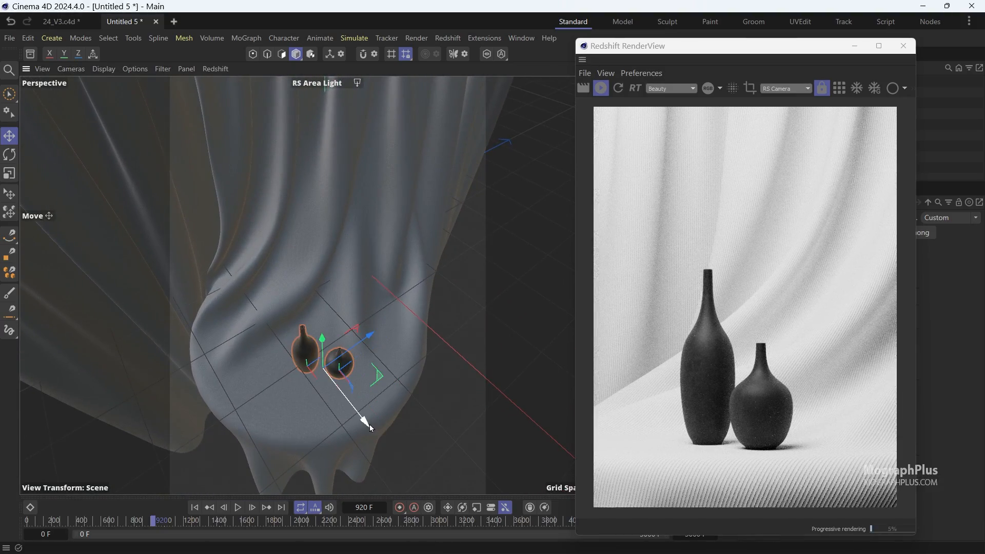
pyautogui.moveTo(369, 424); pyautogui.dragTo(386, 438)
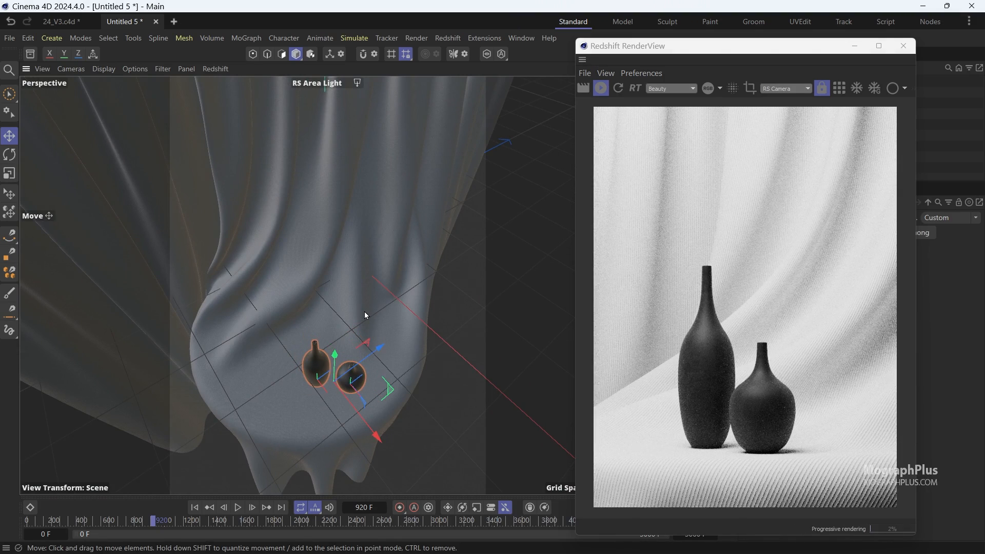
pyautogui.moveTo(372, 430); pyautogui.dragTo(376, 438)
pyautogui.click(767, 286)
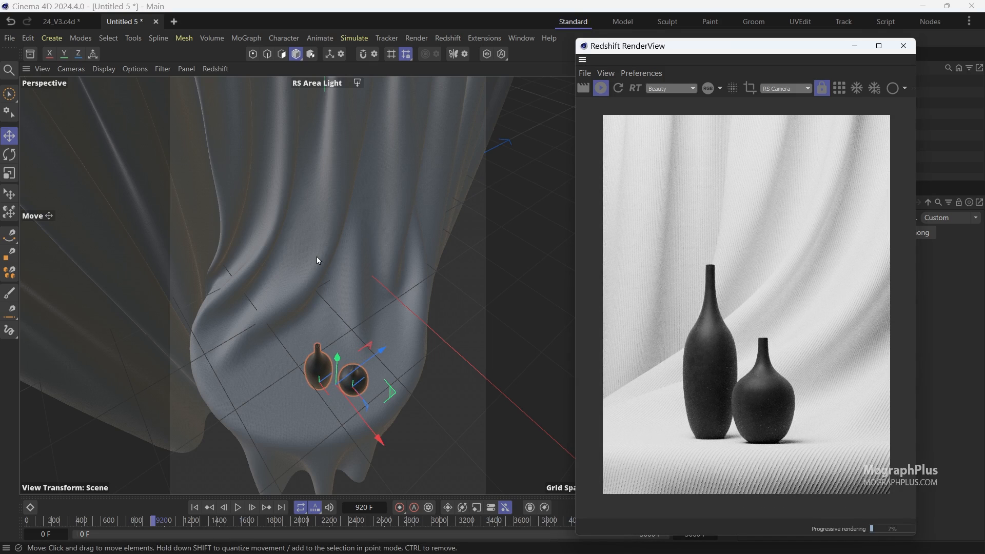
# Return the viewport to the RS Camera and slightly adjust its framing around the two vases.
pyautogui.click(314, 83)
pyautogui.click(339, 93)
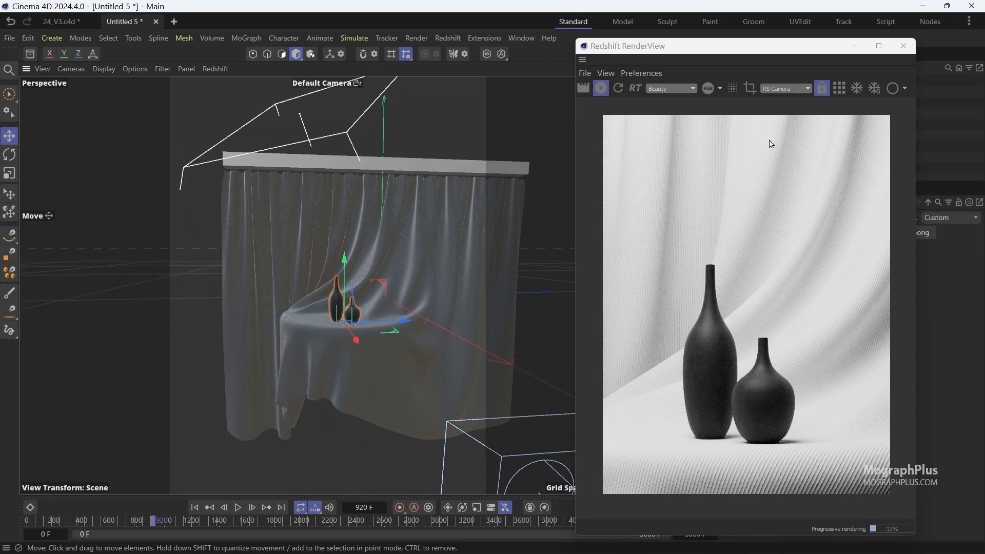
pyautogui.moveTo(835, 54); pyautogui.dragTo(771, 55)
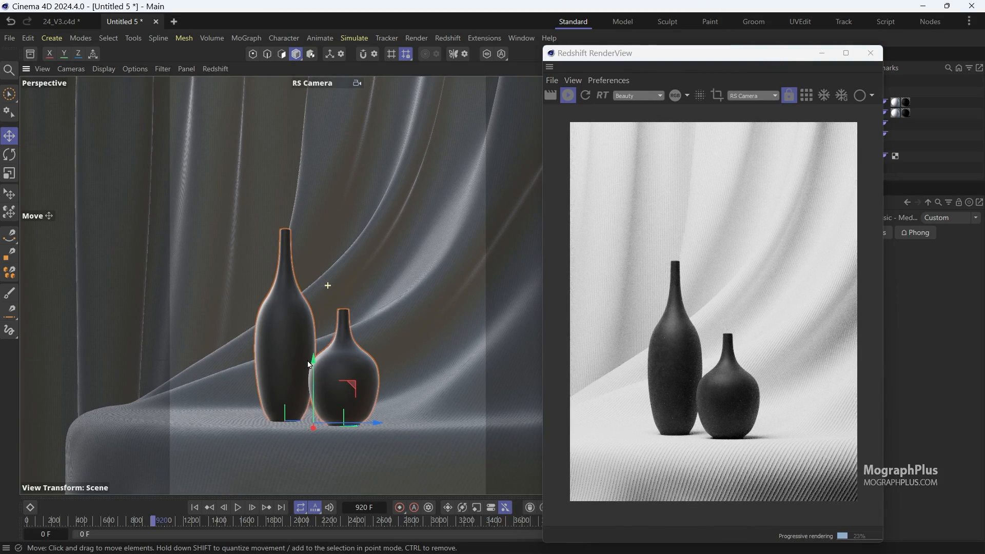
pyautogui.moveTo(310, 365); pyautogui.dragTo(307, 365)
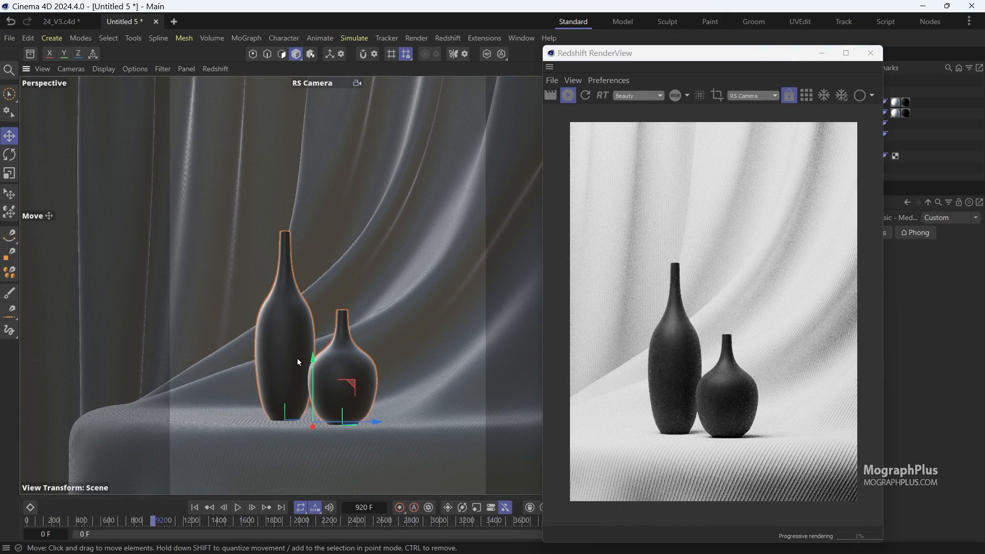
# Select the RS Area Light and look through it in the viewport by using it as the camera.
pyautogui.click(303, 95)
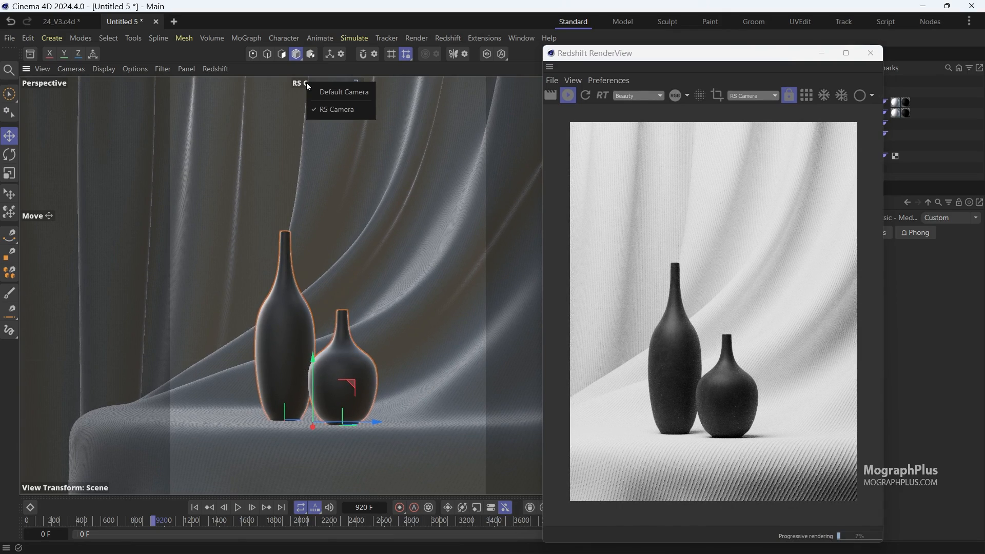
pyautogui.moveTo(737, 55); pyautogui.dragTo(737, 119)
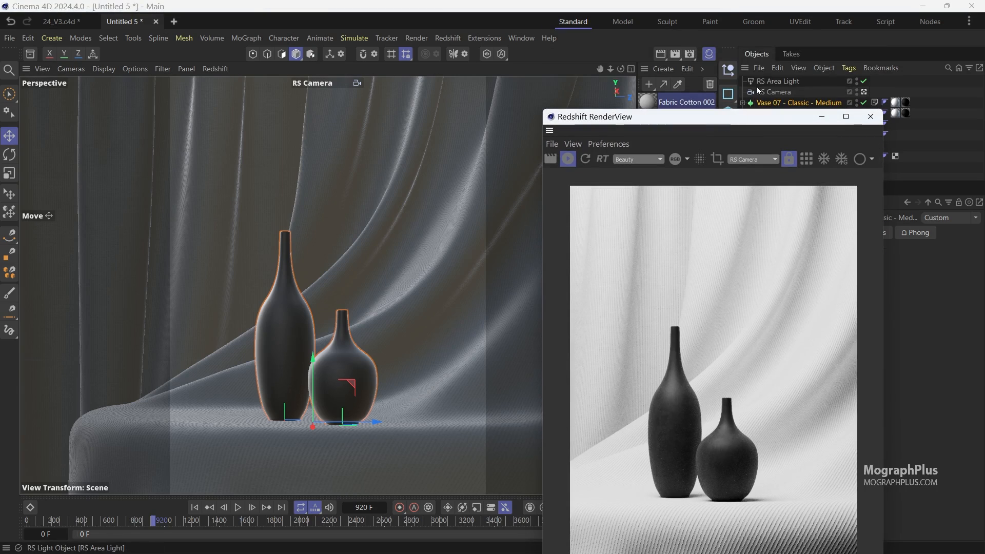
pyautogui.click(84, 101)
pyautogui.click(81, 68)
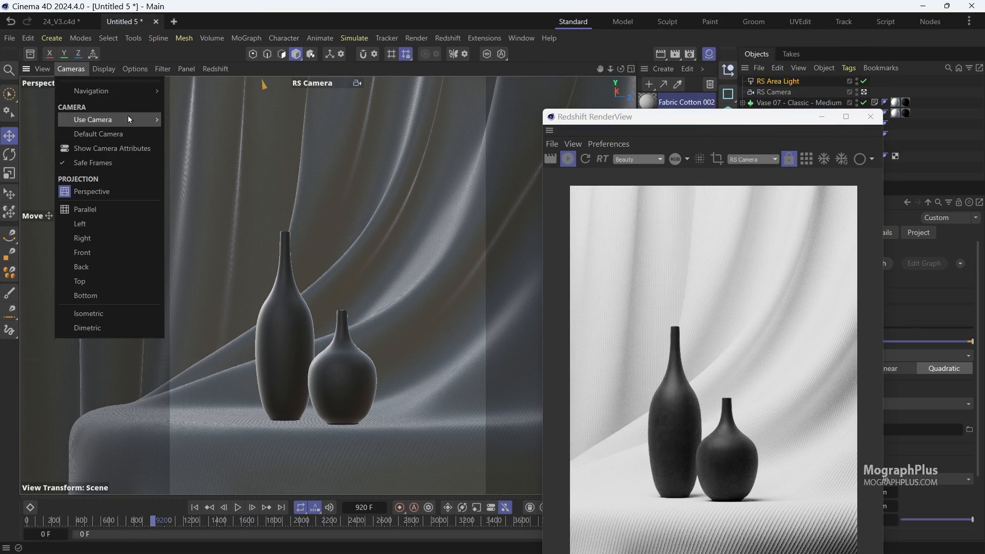
pyautogui.moveTo(128, 116)
pyautogui.click(225, 139)
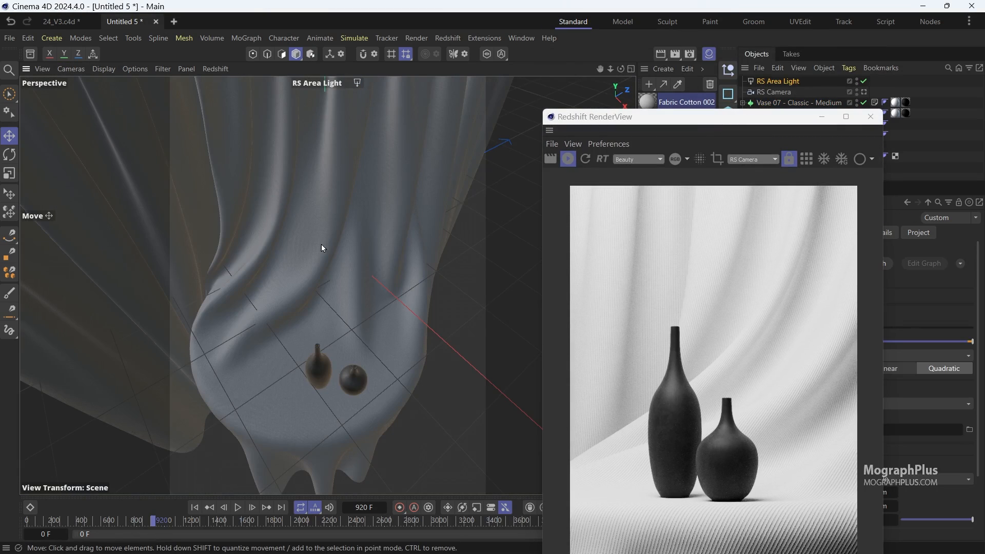
# Orbit the RS Area Light back to a raised side angle for contrasty folds, and check the result in the render preview.
pyautogui.keyDown('alt'); pyautogui.moveTo(313, 405); pyautogui.dragTo(350, 334); pyautogui.keyUp('alt')
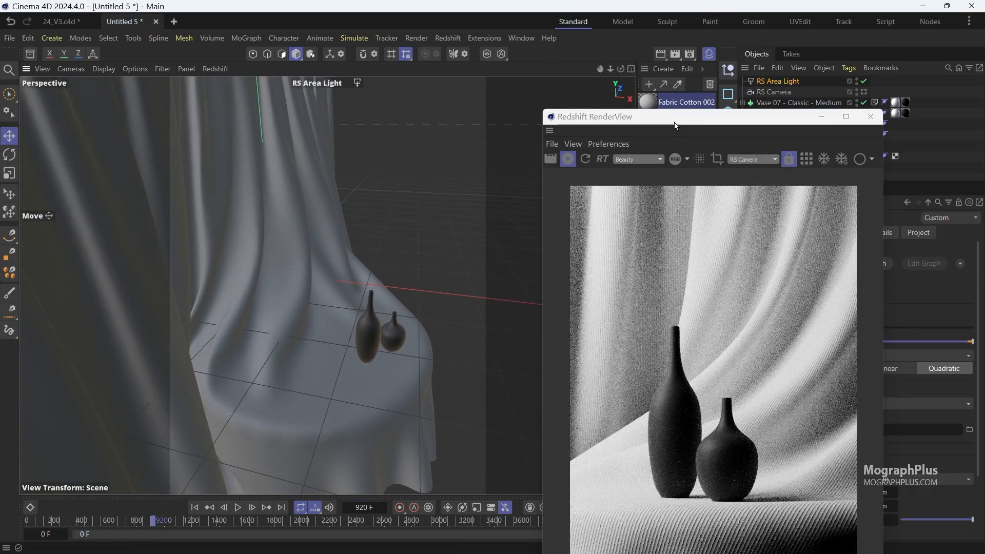
pyautogui.moveTo(683, 117); pyautogui.dragTo(686, 63)
pyautogui.keyDown('alt'); pyautogui.moveTo(346, 298); pyautogui.dragTo(341, 293); pyautogui.keyUp('alt')
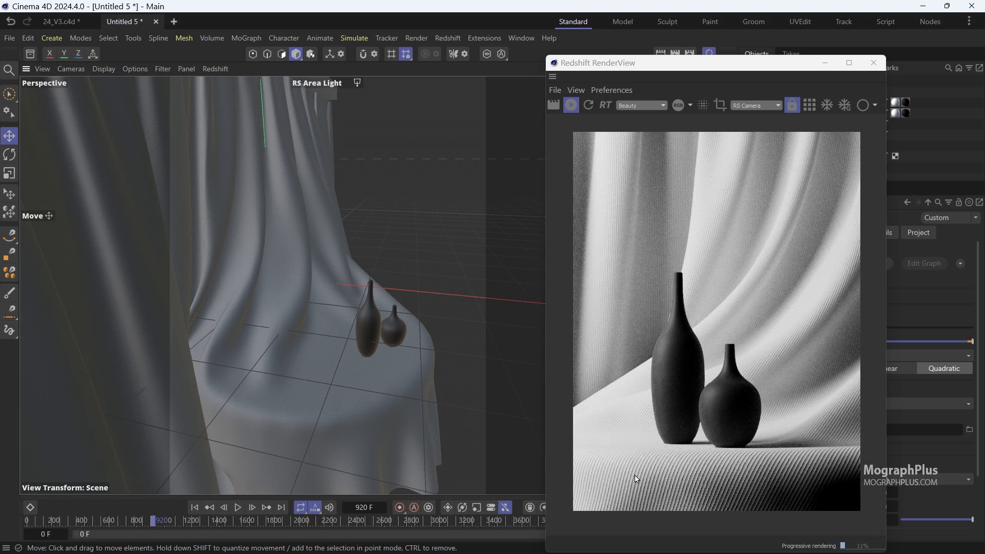
pyautogui.keyDown('alt'); pyautogui.moveTo(392, 368); pyautogui.dragTo(377, 365); pyautogui.keyUp('alt')
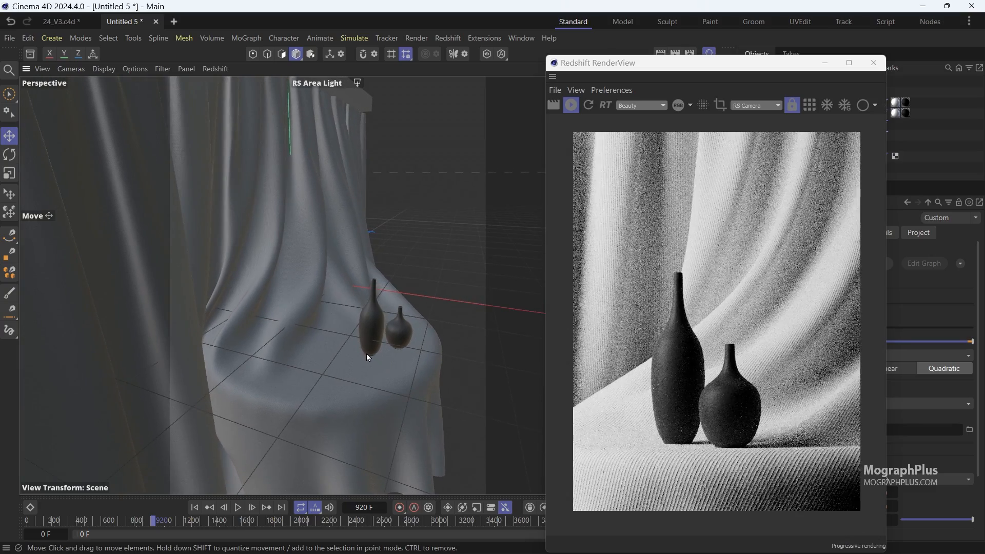
pyautogui.keyDown('alt'); pyautogui.moveTo(355, 321); pyautogui.dragTo(296, 341); pyautogui.keyUp('alt')
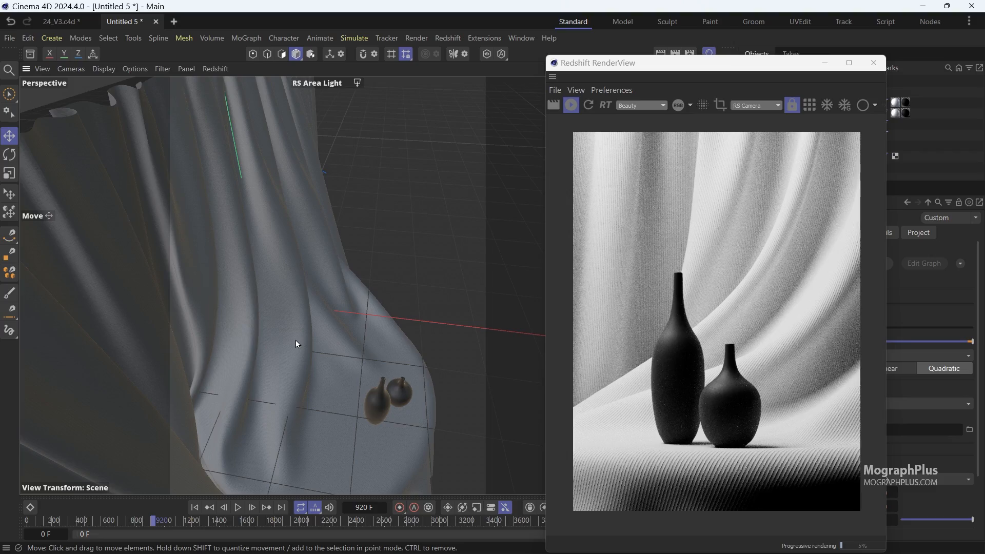
pyautogui.keyDown('alt'); pyautogui.moveTo(355, 351); pyautogui.dragTo(350, 294); pyautogui.keyUp('alt')
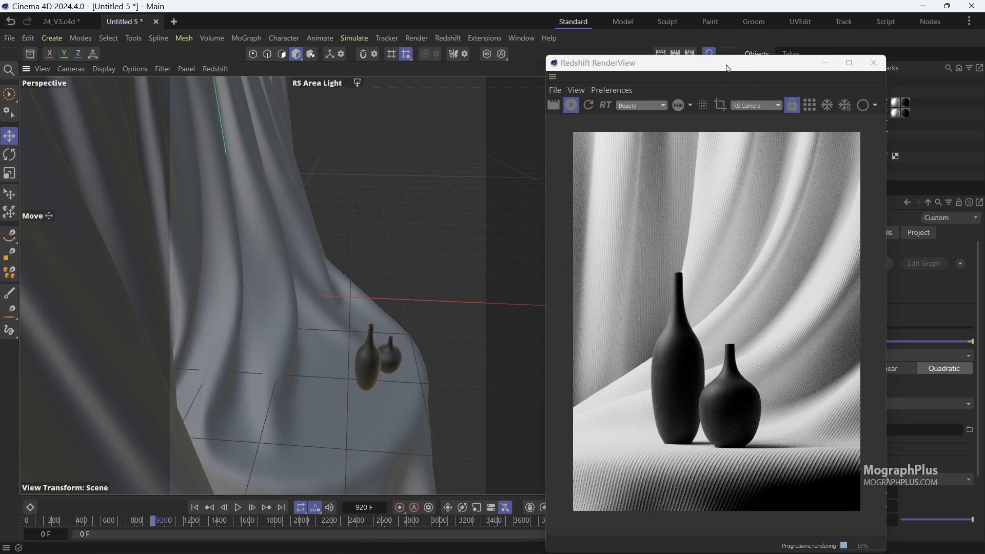
pyautogui.moveTo(727, 69); pyautogui.dragTo(474, 51)
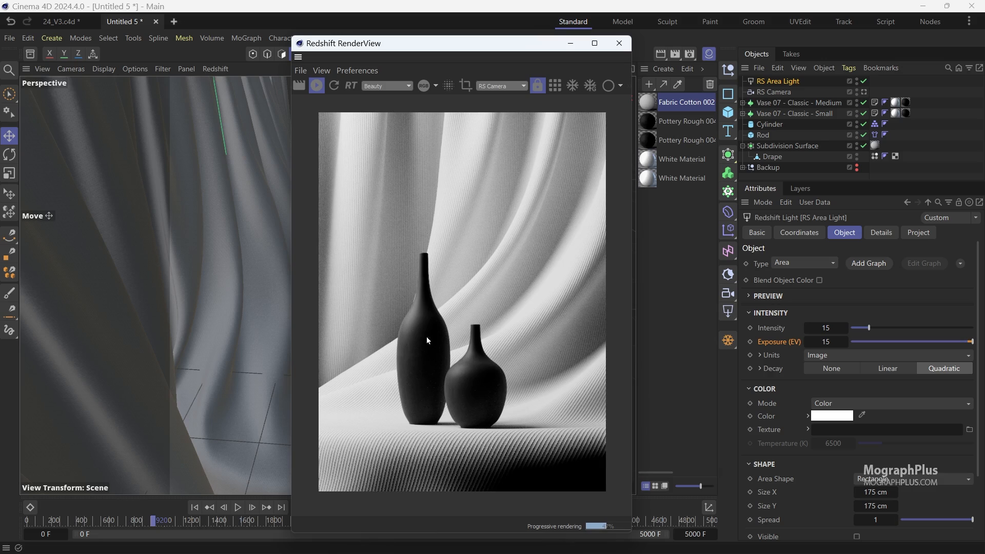
# Add a Plane object to the scene.
pyautogui.moveTo(484, 46); pyautogui.dragTo(869, 222)
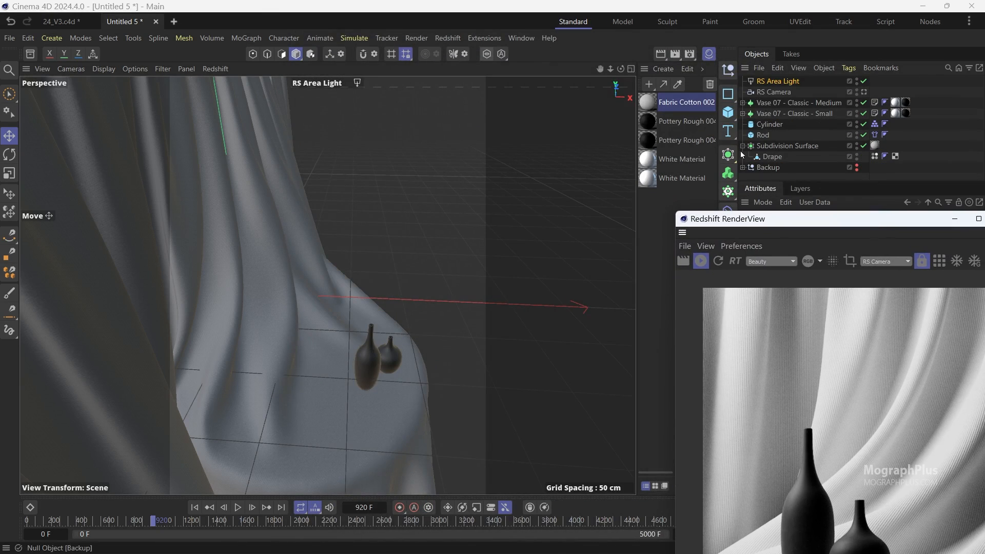
pyautogui.click(725, 114)
pyautogui.click(790, 146)
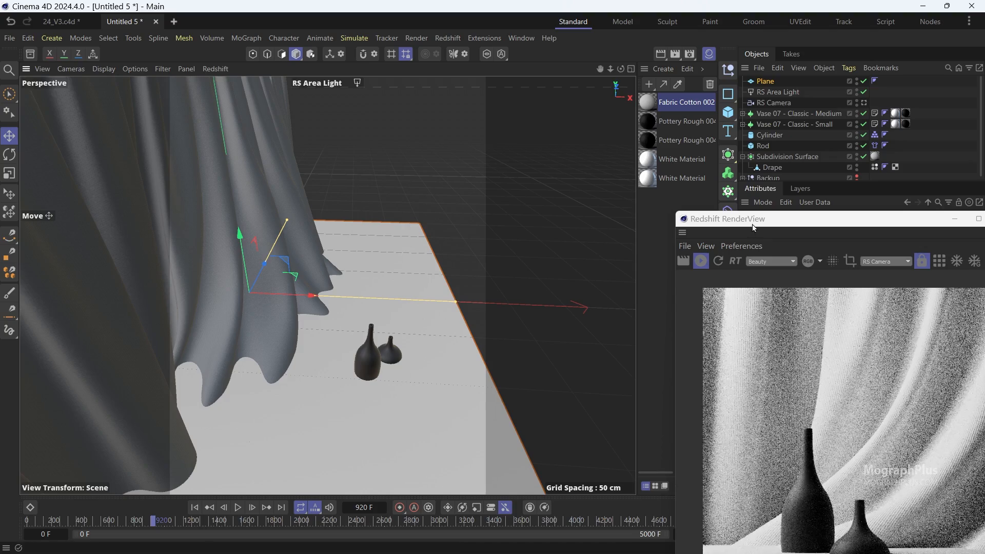
pyautogui.moveTo(739, 219); pyautogui.dragTo(571, 79)
# Try a more frontal angle for the RS Area Light with the Plane in place, and temporarily disable the Plane.
pyautogui.keyDown('alt'); pyautogui.moveTo(324, 257); pyautogui.dragTo(209, 298); pyautogui.keyUp('alt')
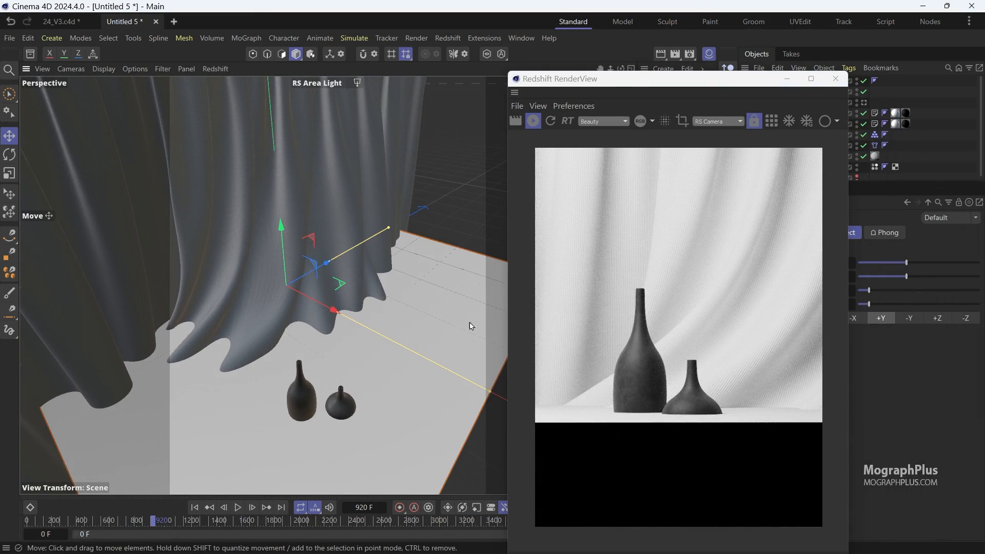
pyautogui.moveTo(754, 86); pyautogui.dragTo(762, 172)
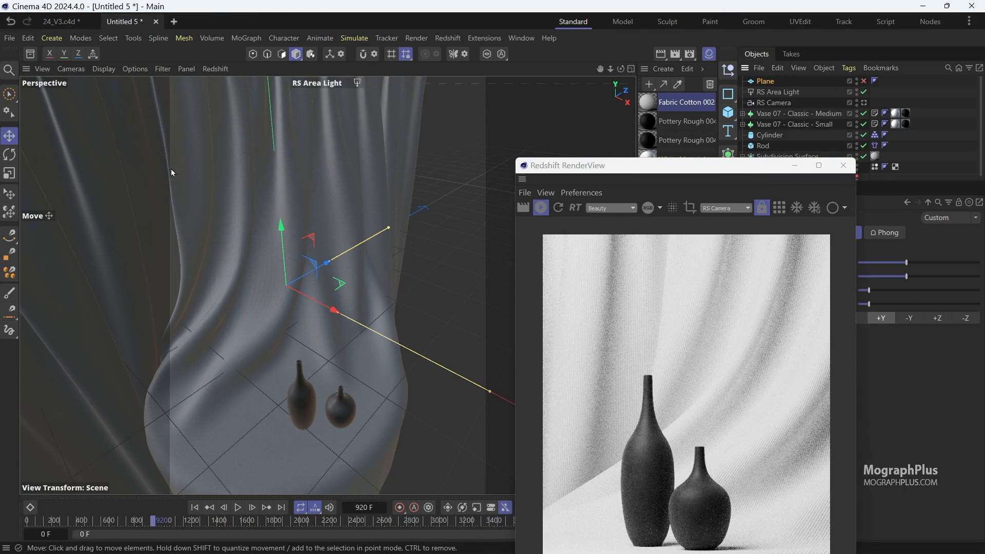
pyautogui.keyDown('alt'); pyautogui.moveTo(174, 173); pyautogui.dragTo(245, 259); pyautogui.keyUp('alt')
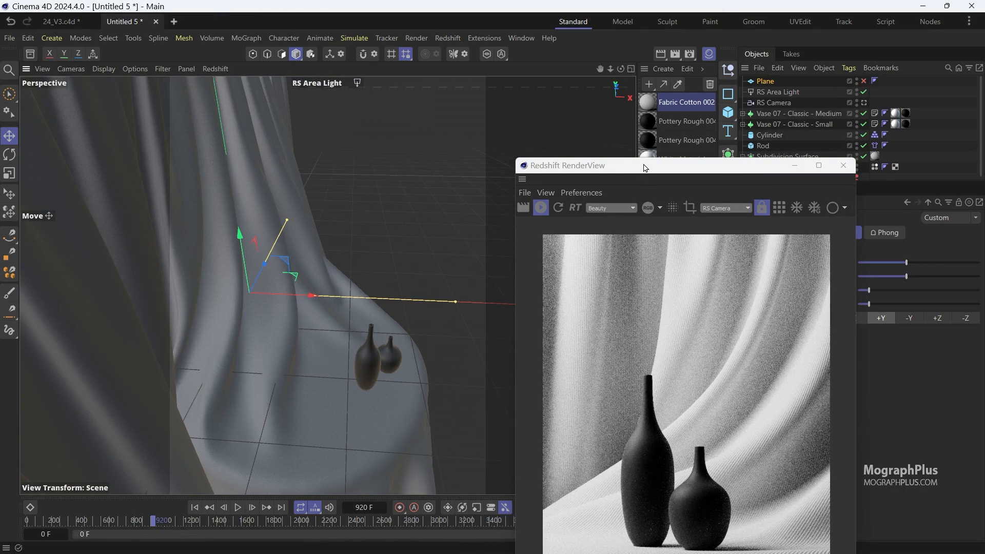
# Switch the viewport back to the RS Camera and enable the Plane.
pyautogui.moveTo(642, 165); pyautogui.dragTo(575, 124)
pyautogui.click(317, 82)
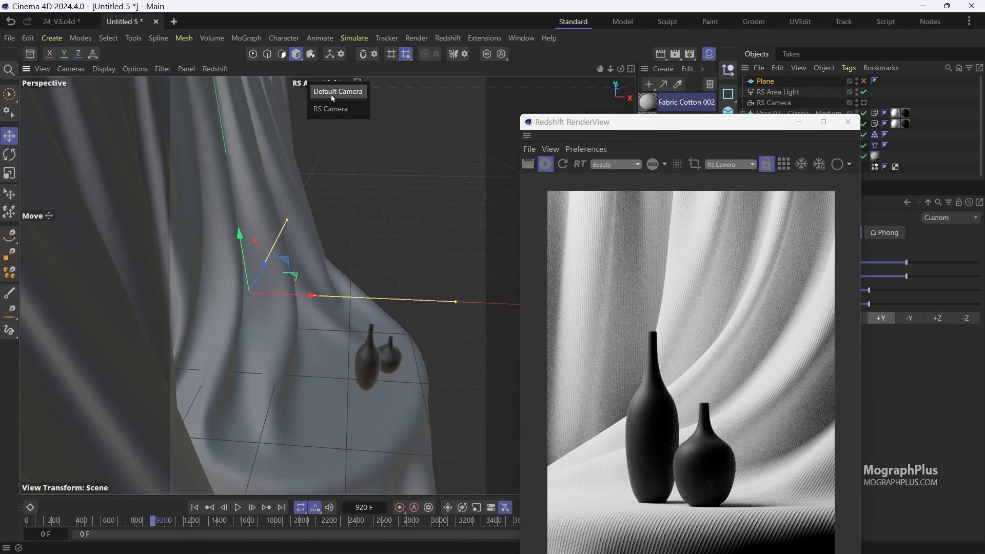
pyautogui.click(331, 94)
pyautogui.click(345, 84)
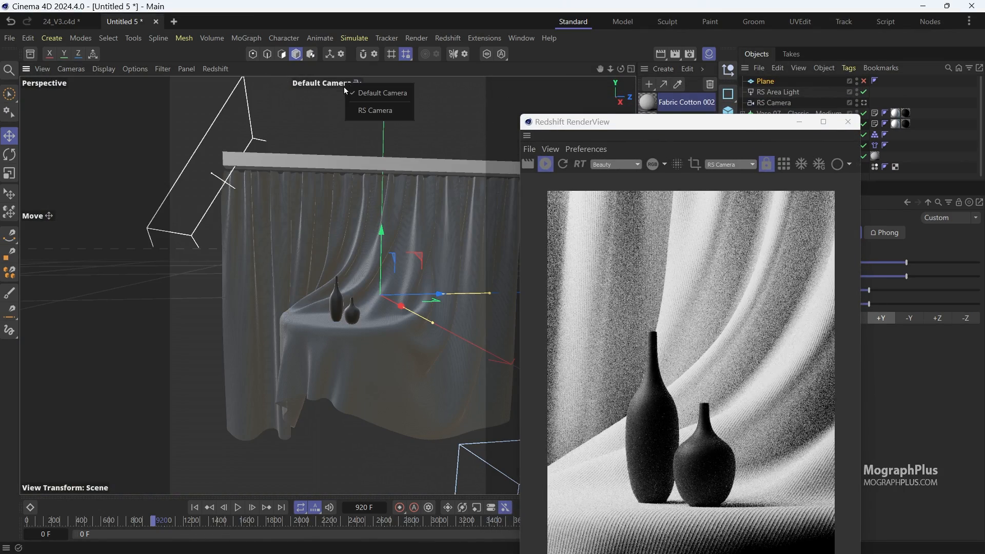
pyautogui.click(377, 111)
pyautogui.moveTo(663, 123); pyautogui.dragTo(723, 251)
pyautogui.click(864, 83)
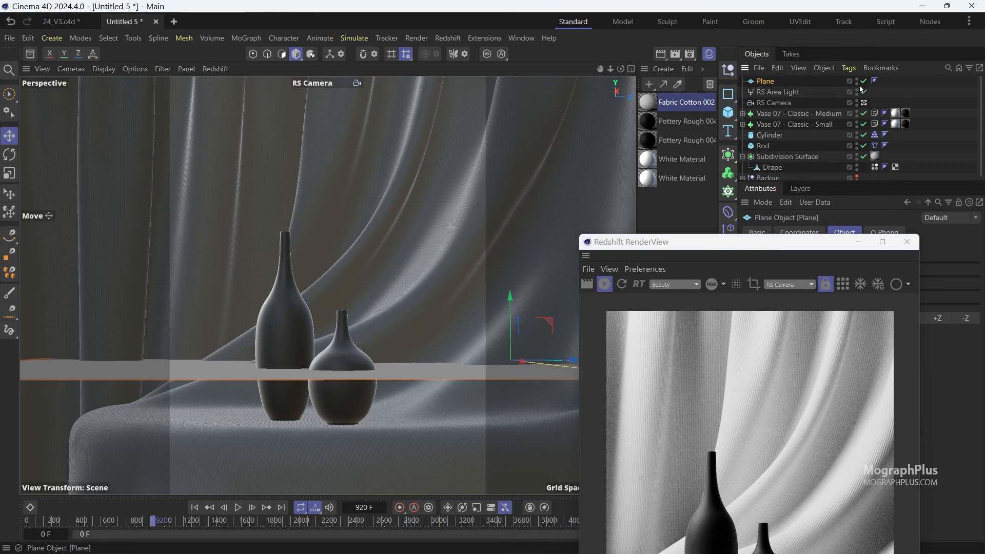
# Switch the viewport to the Default Camera and raise the Plane well above the vases, shifting it toward the RS Area Light.
pyautogui.click(313, 83)
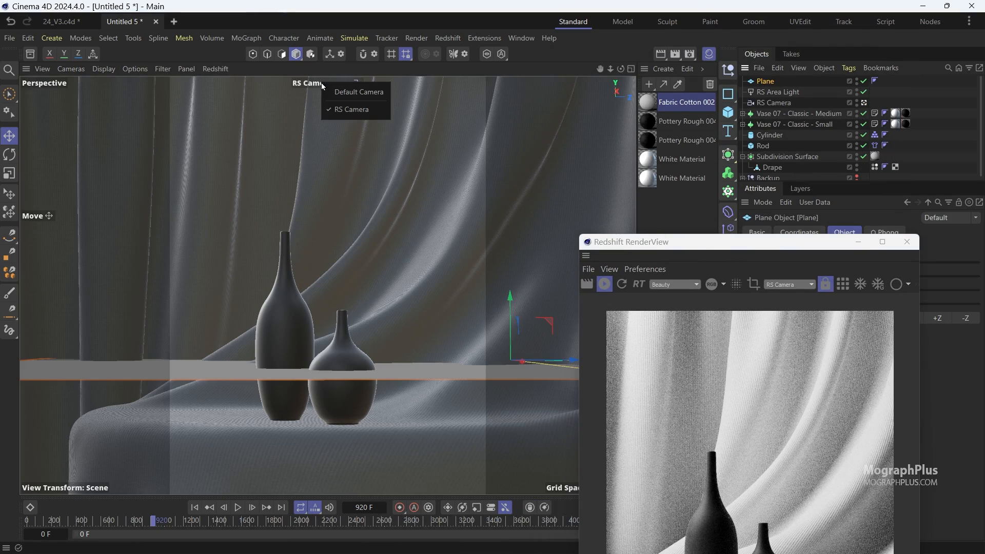
pyautogui.click(354, 91)
pyautogui.scroll(-3, 336, 251)
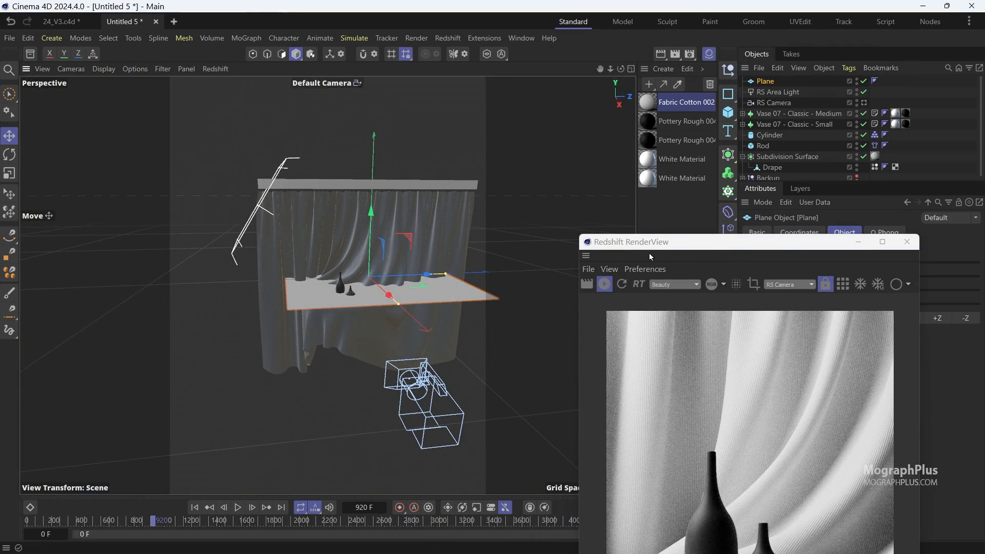
pyautogui.moveTo(650, 244); pyautogui.dragTo(646, 88)
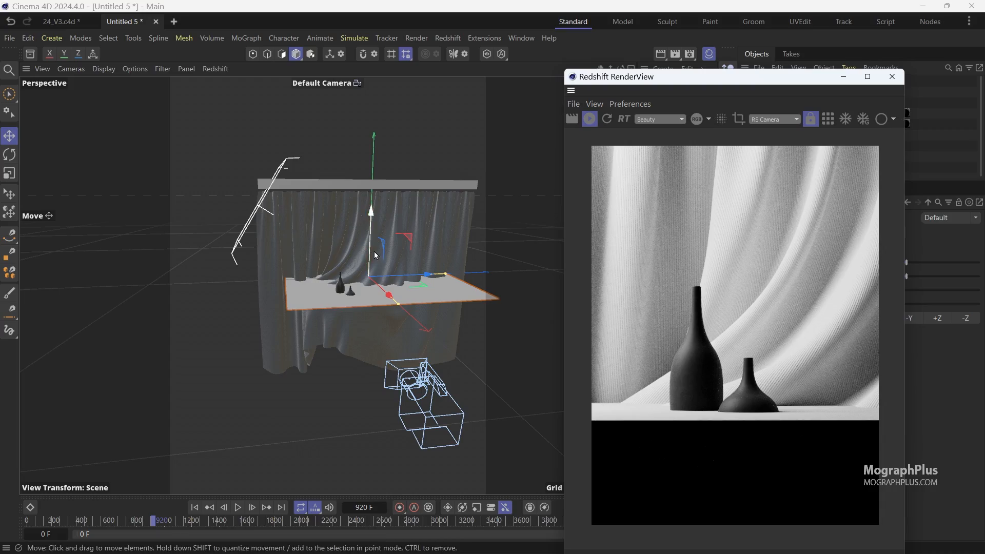
pyautogui.moveTo(372, 226); pyautogui.dragTo(319, 256)
pyautogui.moveTo(425, 225); pyautogui.dragTo(373, 225)
pyautogui.keyDown('alt'); pyautogui.moveTo(202, 202); pyautogui.dragTo(236, 235); pyautogui.keyUp('alt')
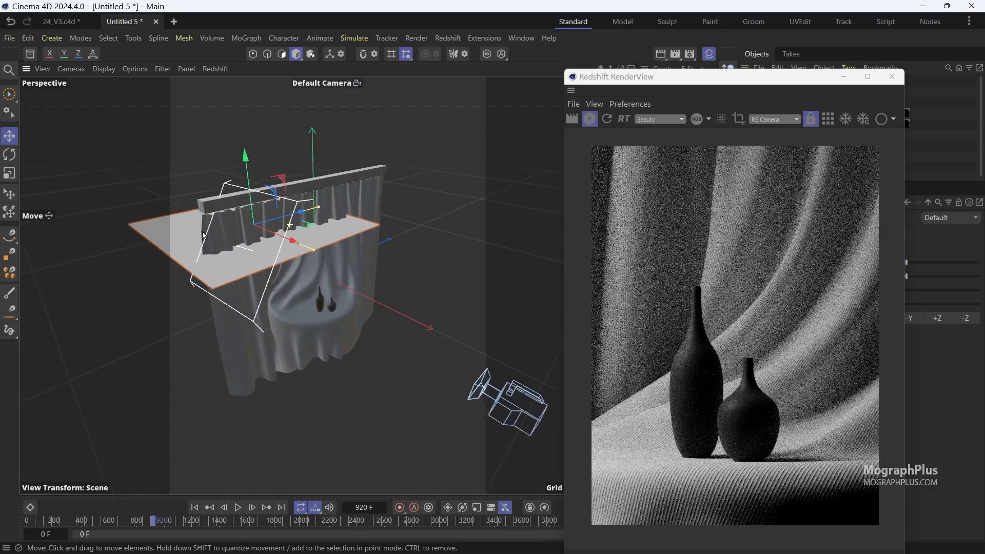
# Fine-tune the Plane's height so it sits just below the rod, crossing the upper part of the drape.
pyautogui.moveTo(243, 156); pyautogui.dragTo(240, 142)
pyautogui.keyDown('alt'); pyautogui.moveTo(286, 202); pyautogui.dragTo(214, 200); pyautogui.keyUp('alt')
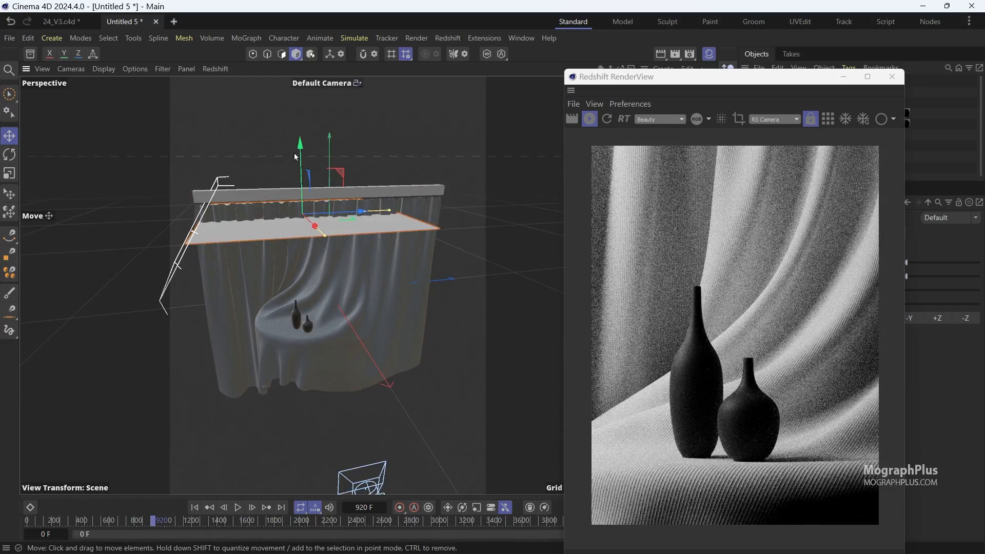
pyautogui.moveTo(301, 145); pyautogui.dragTo(304, 169)
pyautogui.keyDown('alt'); pyautogui.moveTo(288, 204); pyautogui.dragTo(292, 235); pyautogui.keyUp('alt')
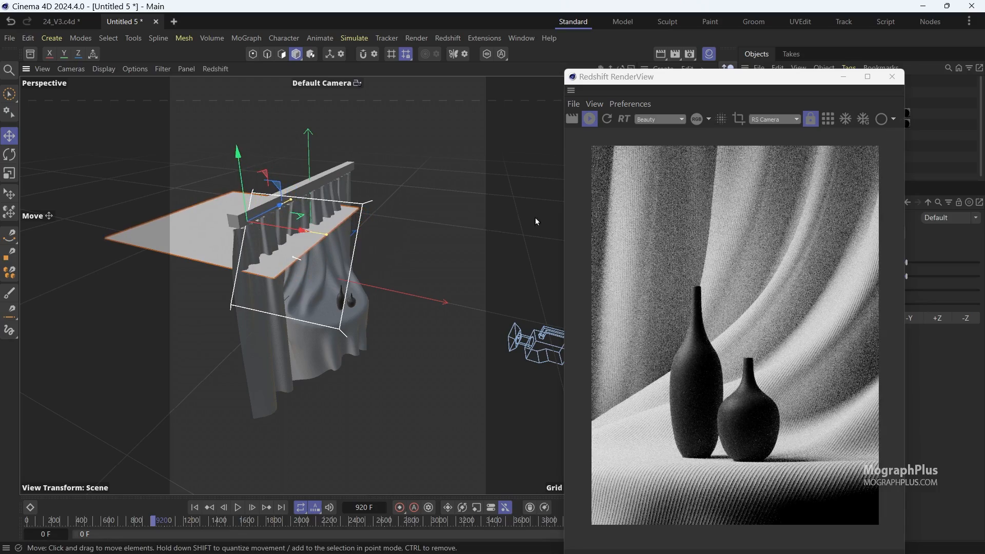
# Disable and re-enable the Plane to compare its shading effect on the drape in the render preview.
pyautogui.moveTo(752, 79); pyautogui.dragTo(454, 83)
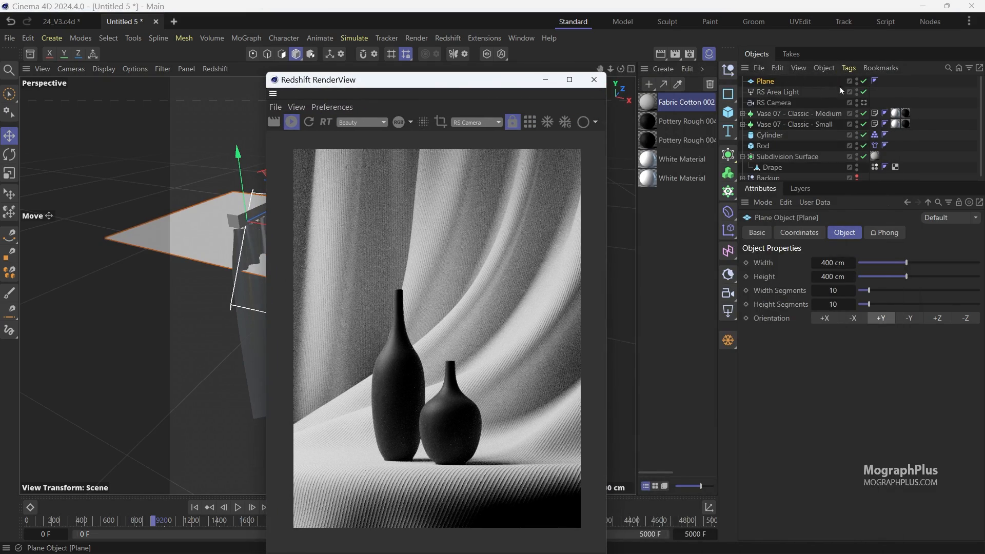
pyautogui.click(864, 82)
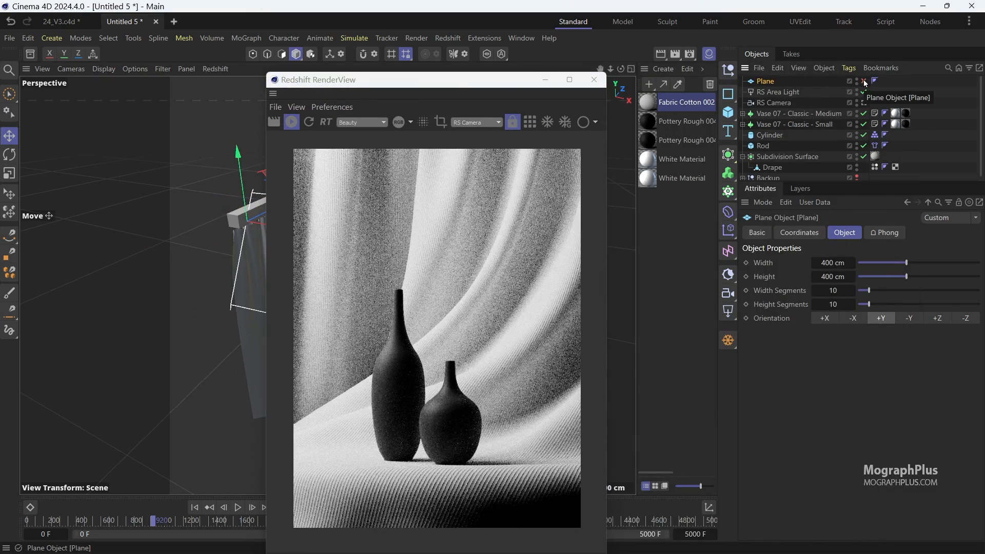
pyautogui.click(864, 81)
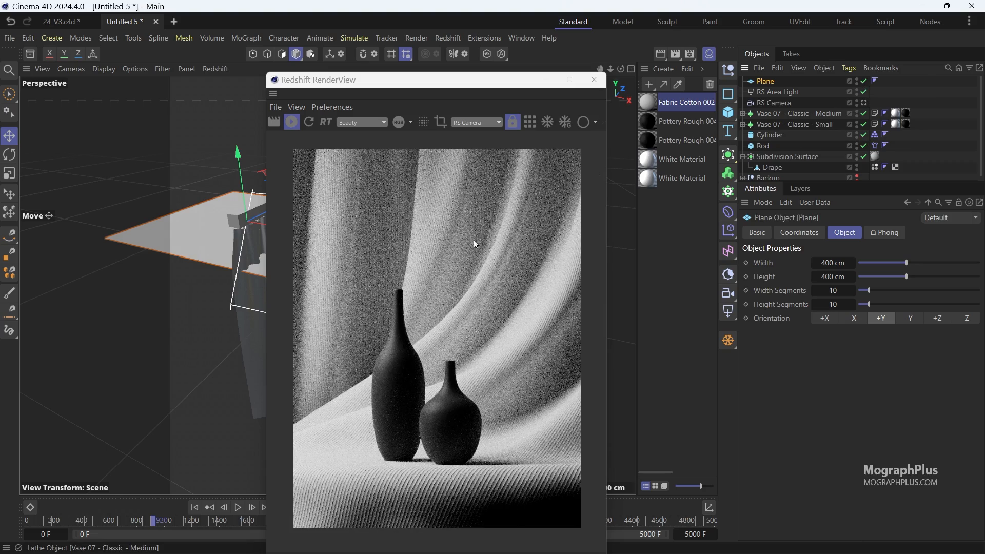
pyautogui.moveTo(451, 87); pyautogui.dragTo(658, 49)
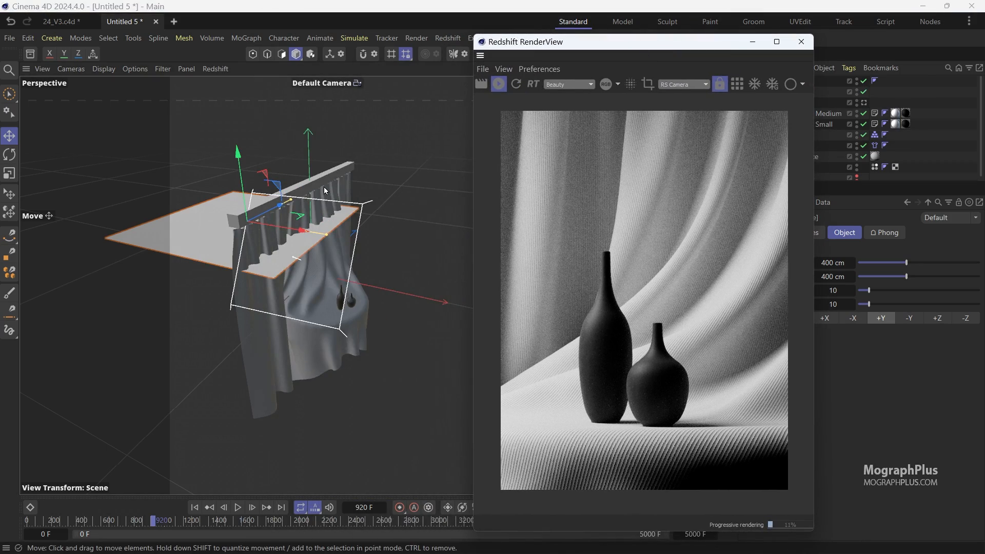
# Nudge the Plane horizontally along its X axis, toward and away from the drape, to refine the shading on the fabric.
pyautogui.scroll(5, 291, 203)
pyautogui.keyDown('alt'); pyautogui.moveTo(291, 203); pyautogui.dragTo(116, 173); pyautogui.keyUp('alt')
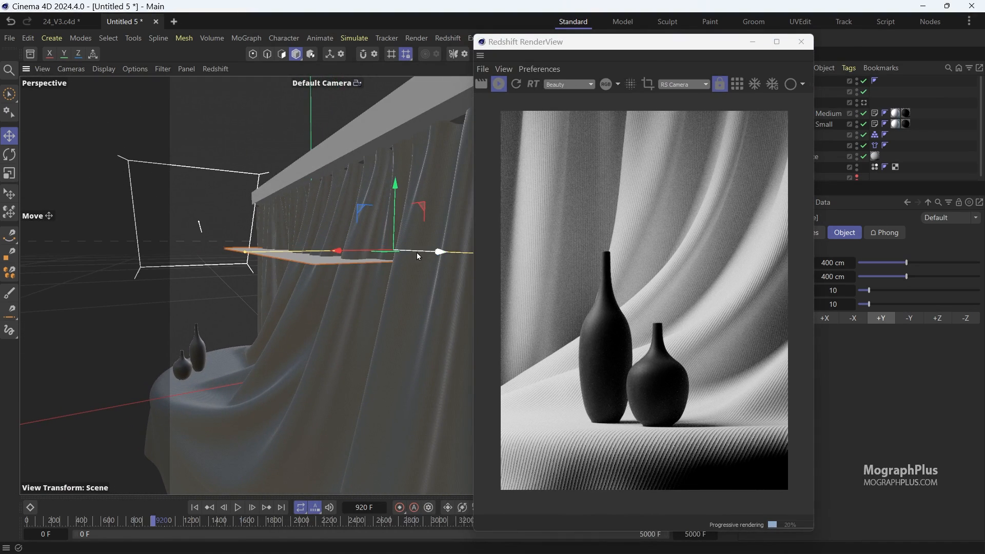
pyautogui.moveTo(360, 250); pyautogui.dragTo(350, 255)
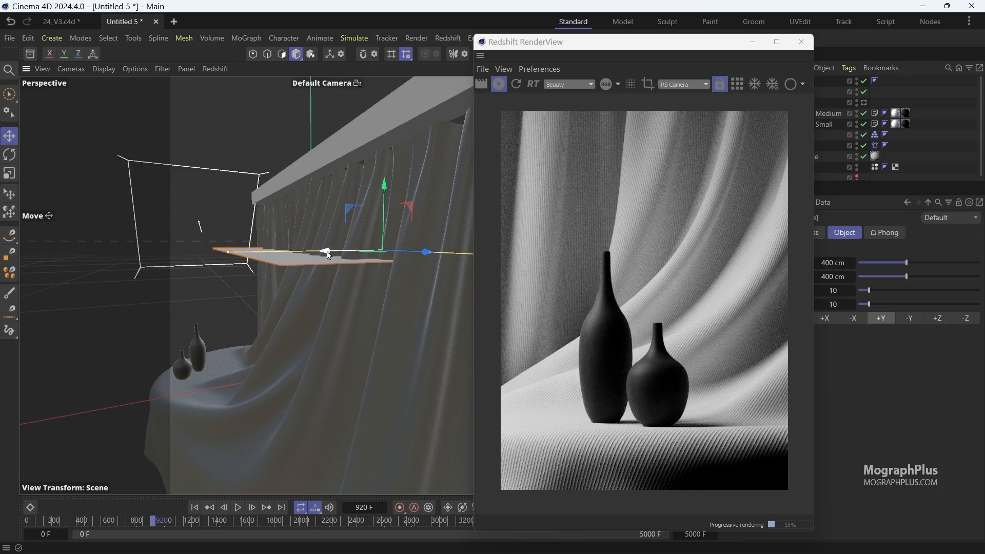
pyautogui.moveTo(329, 255); pyautogui.dragTo(396, 293)
pyautogui.moveTo(302, 228); pyautogui.dragTo(282, 207)
pyautogui.moveTo(229, 206)
pyautogui.keyDown('alt'); pyautogui.mouseDown()
pyautogui.moveTo(254, 211)
pyautogui.moveTo(201, 215)
pyautogui.moveTo(229, 207)
pyautogui.mouseUp(); pyautogui.keyUp('alt')
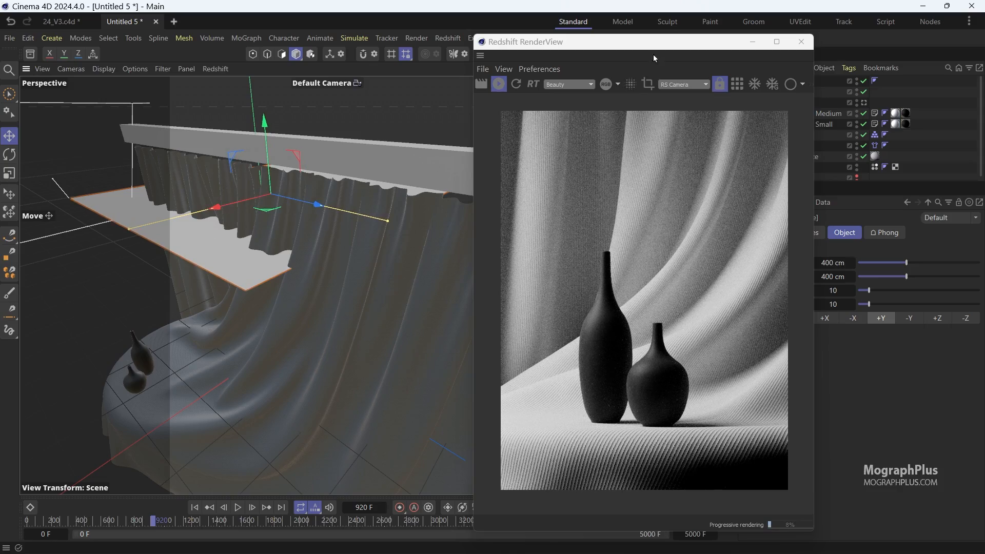
# Set the RS Area Light's intensity to 20.71.
pyautogui.moveTo(647, 46); pyautogui.dragTo(394, 45)
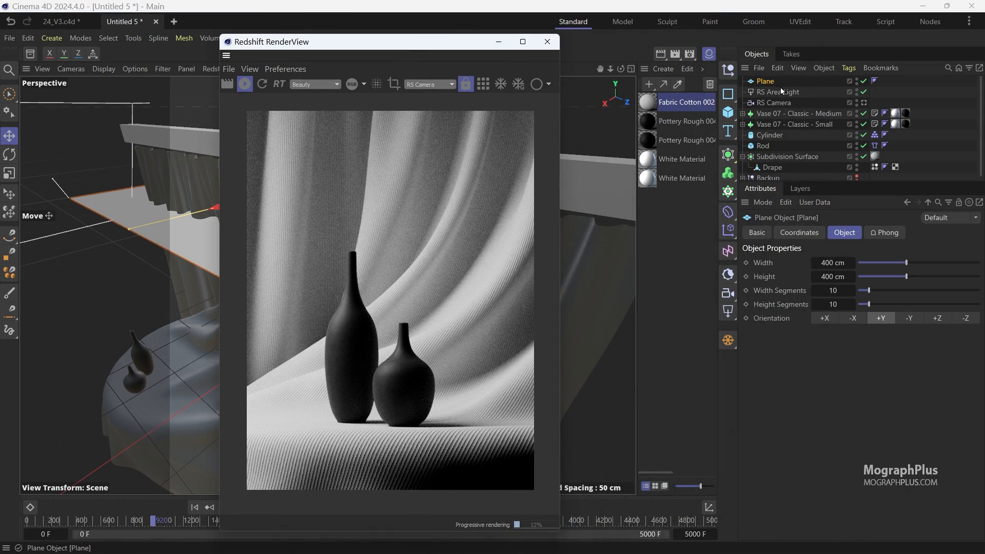
pyautogui.click(780, 92)
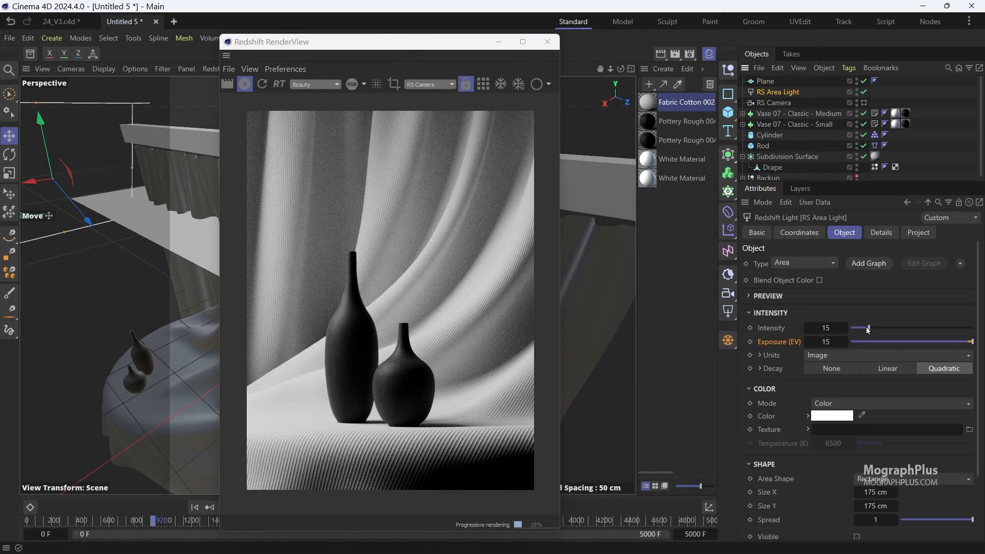
pyautogui.moveTo(866, 327); pyautogui.dragTo(883, 330)
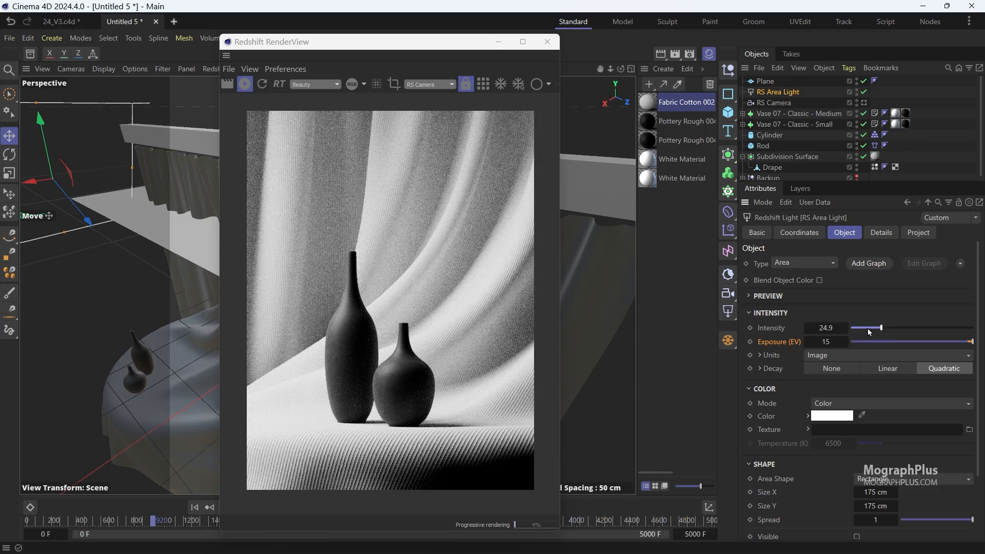
pyautogui.moveTo(883, 329); pyautogui.dragTo(877, 330)
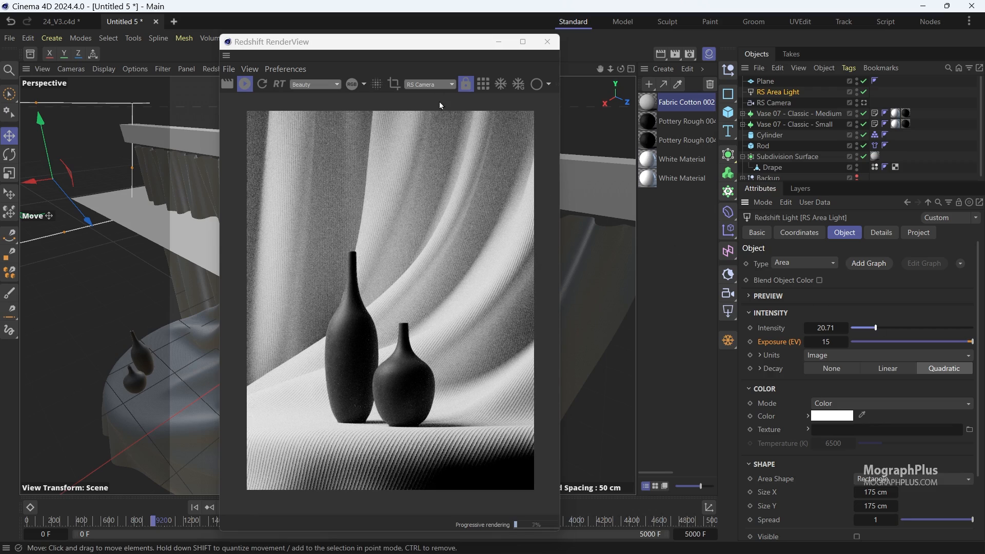
# Reselect the Plane and readjust its distance from the drape to balance the shadow under the brighter light.
pyautogui.moveTo(441, 42); pyautogui.dragTo(709, 39)
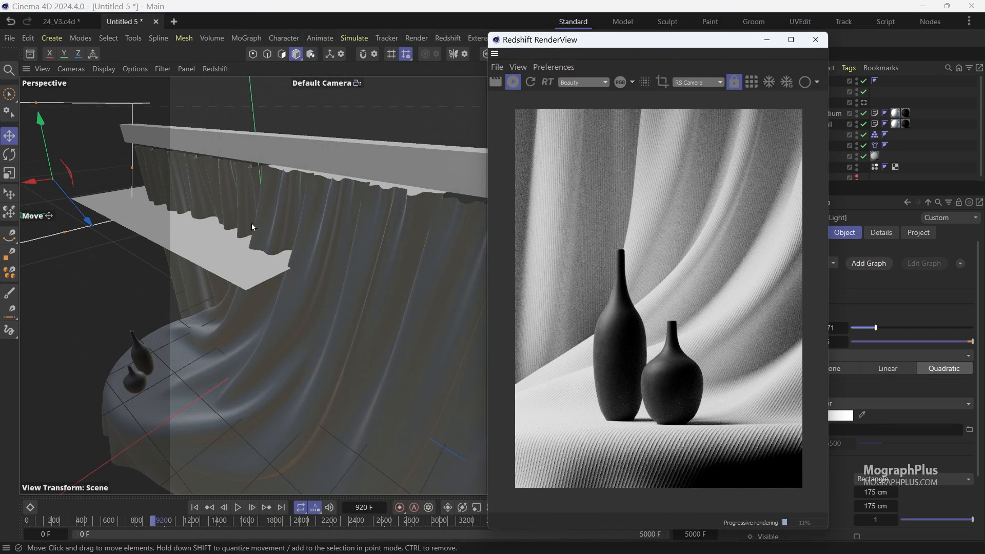
pyautogui.click(215, 254)
pyautogui.keyDown('alt'); pyautogui.moveTo(216, 257); pyautogui.dragTo(304, 206); pyautogui.keyUp('alt')
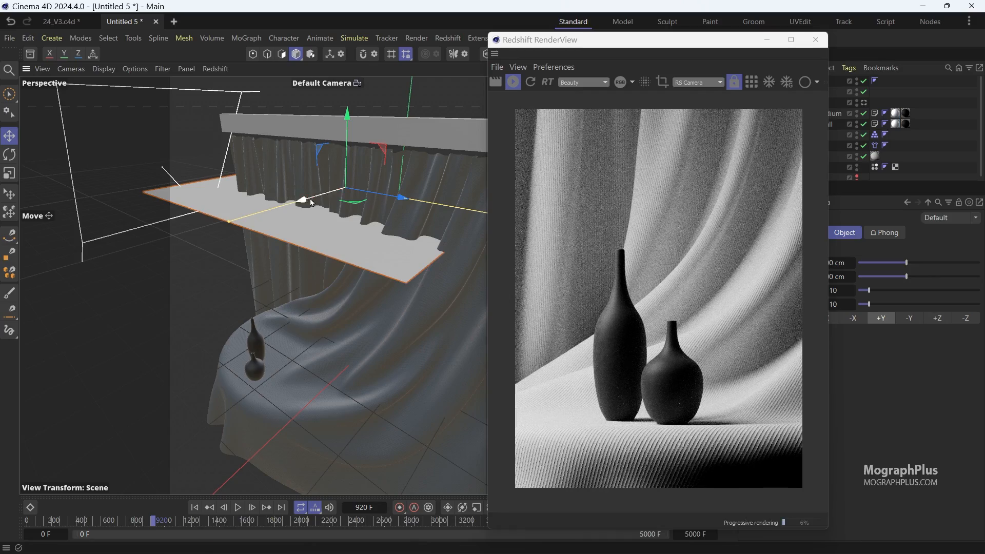
pyautogui.moveTo(322, 195); pyautogui.dragTo(329, 201)
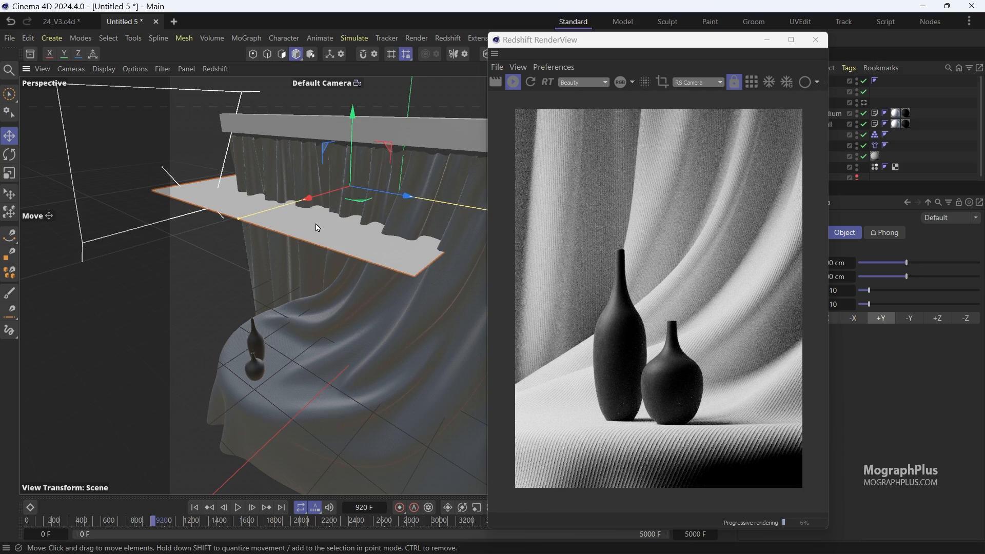
pyautogui.moveTo(307, 190)
pyautogui.mouseDown()
pyautogui.moveTo(294, 201)
pyautogui.moveTo(305, 200)
pyautogui.mouseUp()
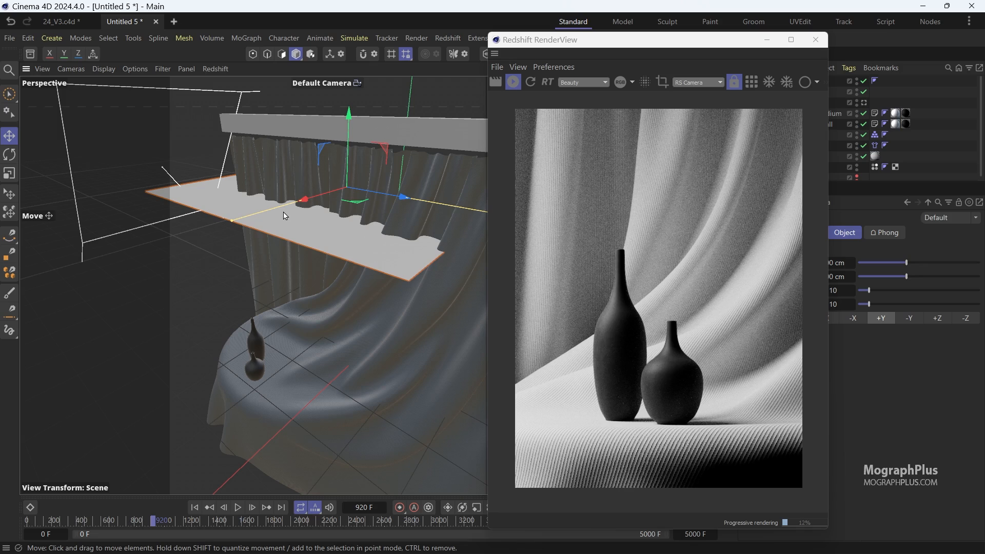
# Toggle the repositioned Plane off and on to compare the light falloff in the render preview.
pyautogui.moveTo(709, 40); pyautogui.dragTo(492, 46)
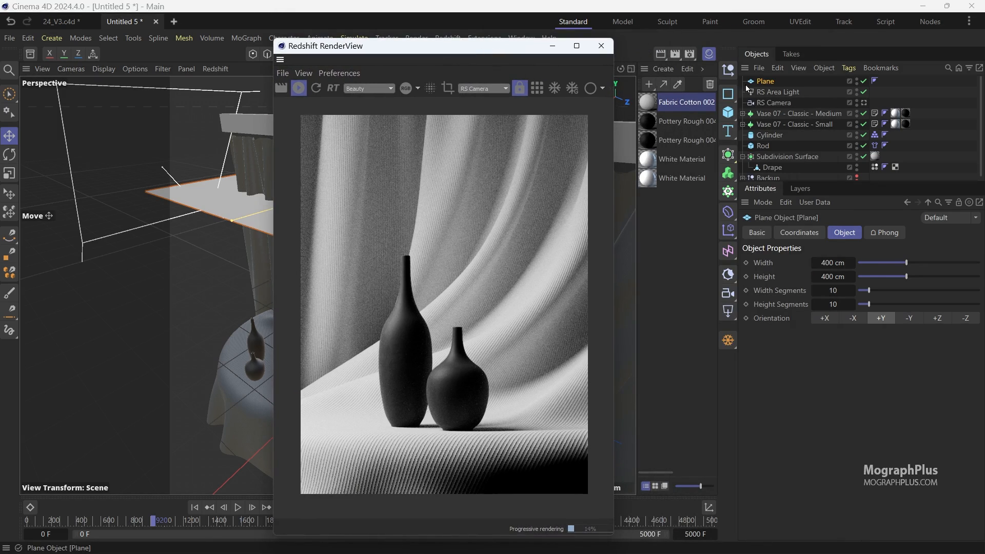
pyautogui.click(865, 82)
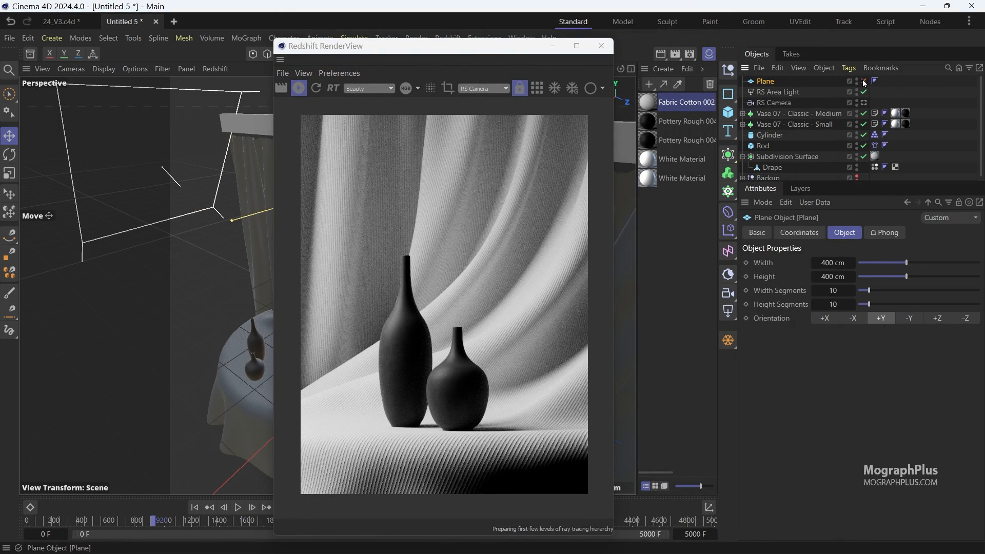
pyautogui.click(864, 82)
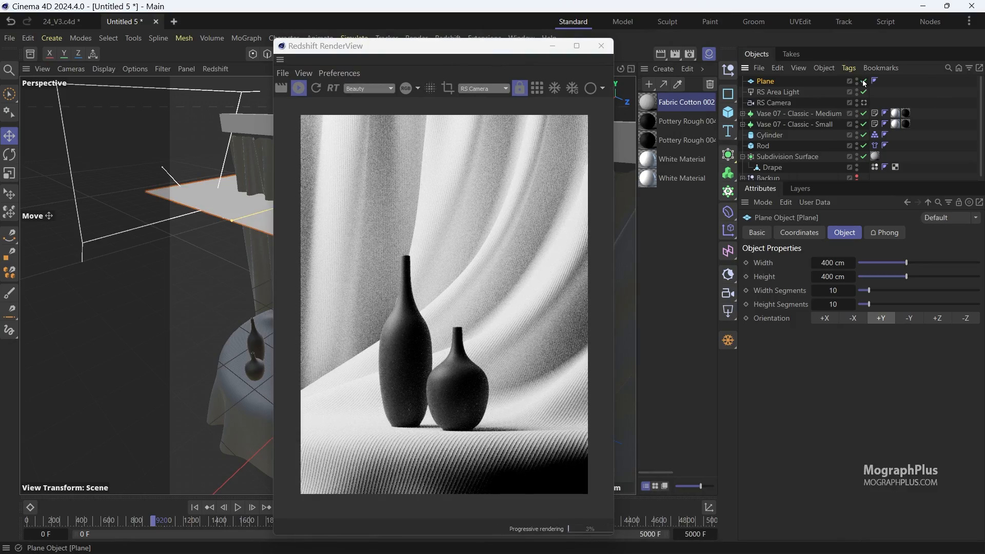
# Rename the Plane object as Flag.
pyautogui.doubleClick(770, 82)
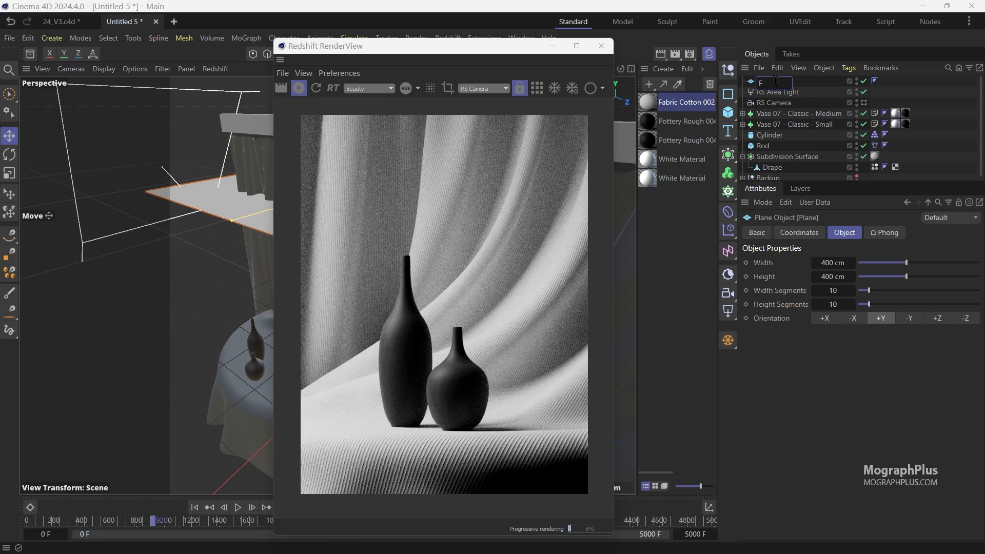
pyautogui.write('Flag')
pyautogui.press('Return')
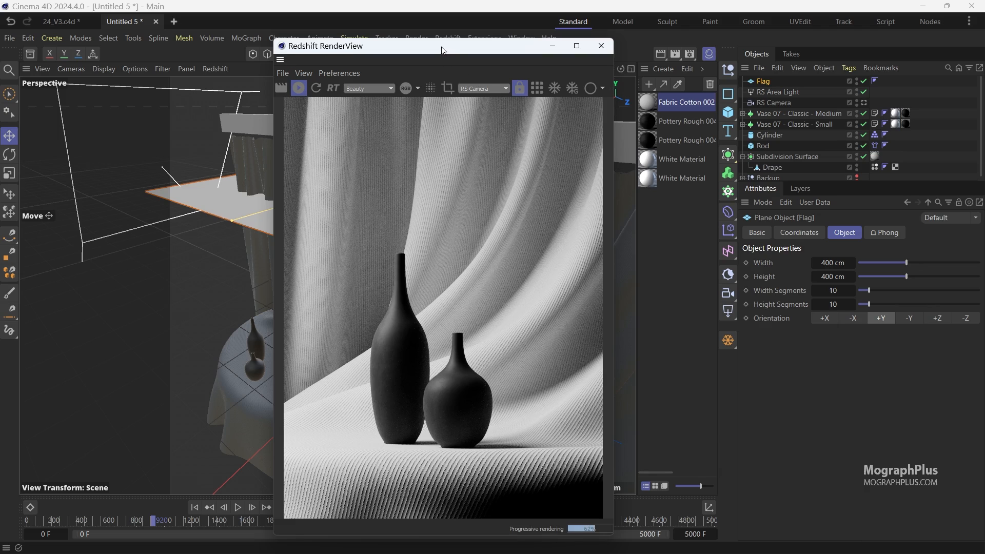
# Add a Cube flattened into a thin upright panel, and place it in front of the drape on the side opposite the area light.
pyautogui.moveTo(444, 50); pyautogui.dragTo(901, 68)
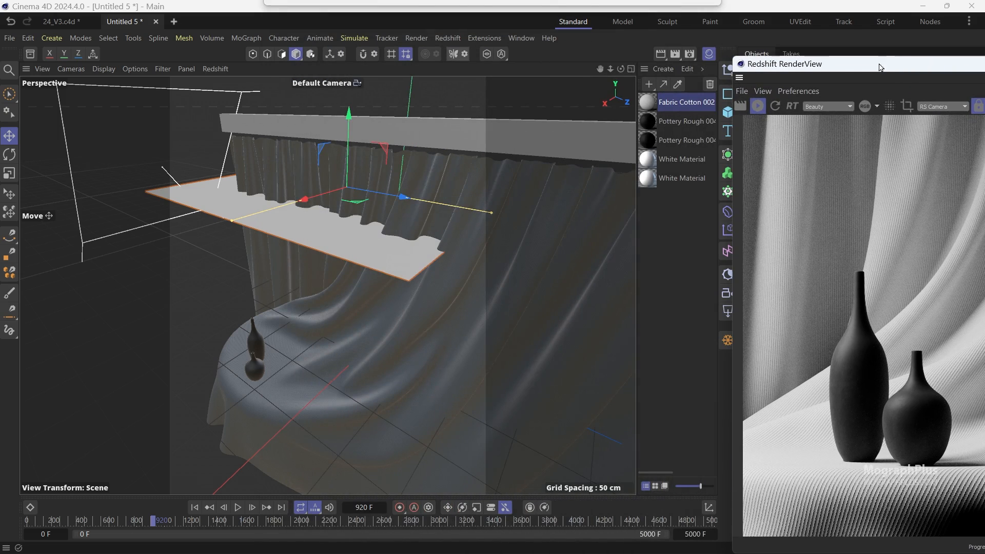
pyautogui.click(727, 112)
pyautogui.scroll(-5, 371, 323)
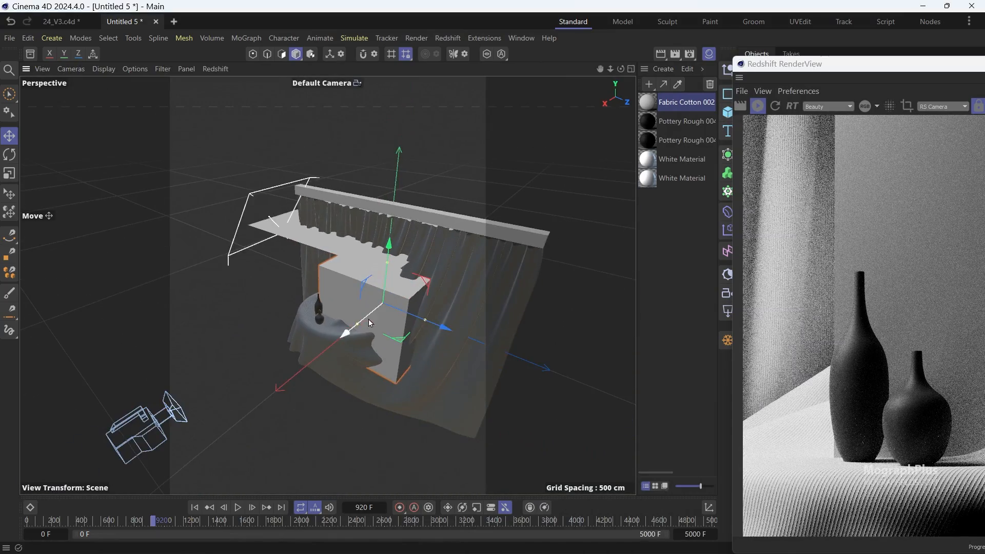
pyautogui.moveTo(357, 334); pyautogui.dragTo(355, 303)
pyautogui.scroll(5, 326, 355)
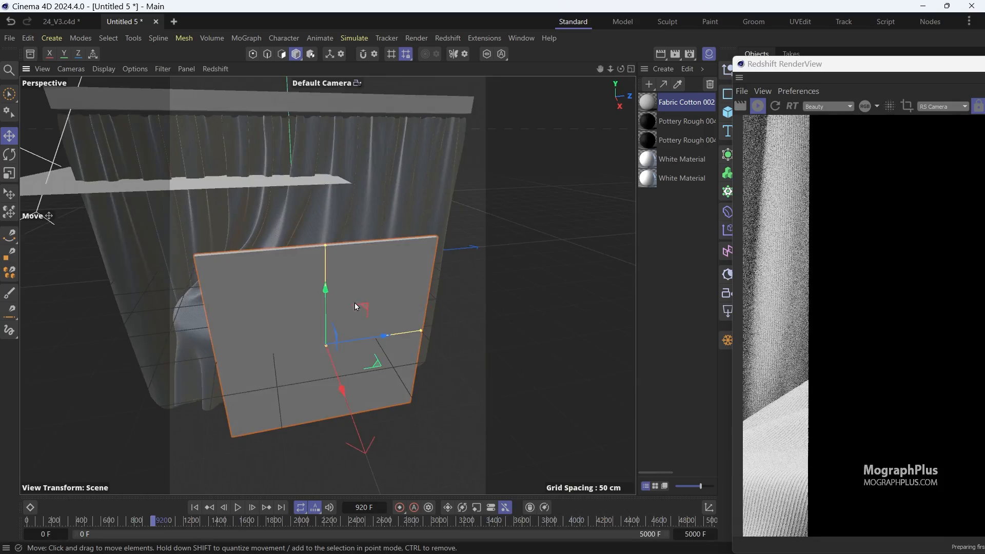
pyautogui.keyDown('alt'); pyautogui.moveTo(355, 303); pyautogui.dragTo(405, 304, button='middle'); pyautogui.keyUp('alt')
pyautogui.moveTo(402, 332); pyautogui.dragTo(491, 312)
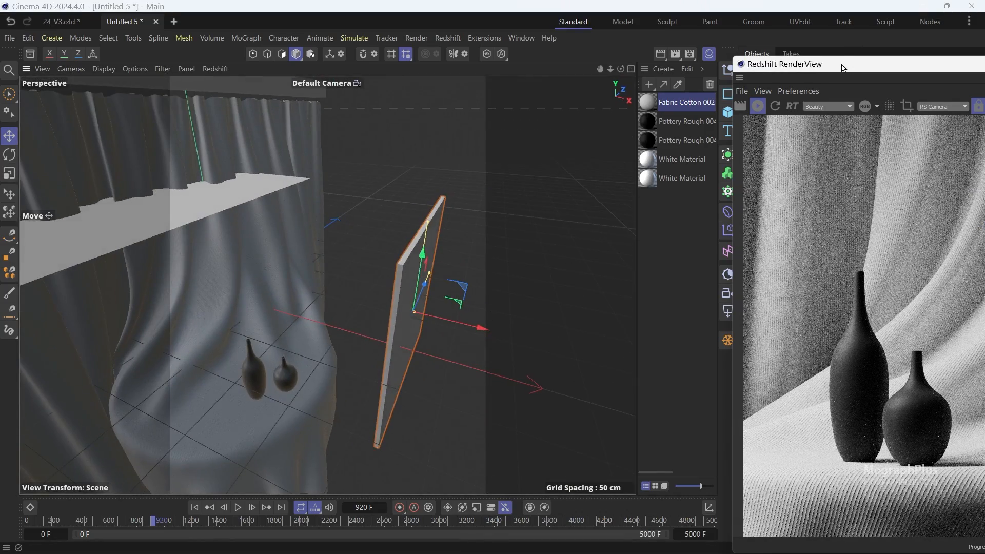
# Rotate the thin Cube panel about its vertical axis to angle it toward the vases, and check the result in the render preview.
pyautogui.moveTo(849, 64); pyautogui.dragTo(679, 63)
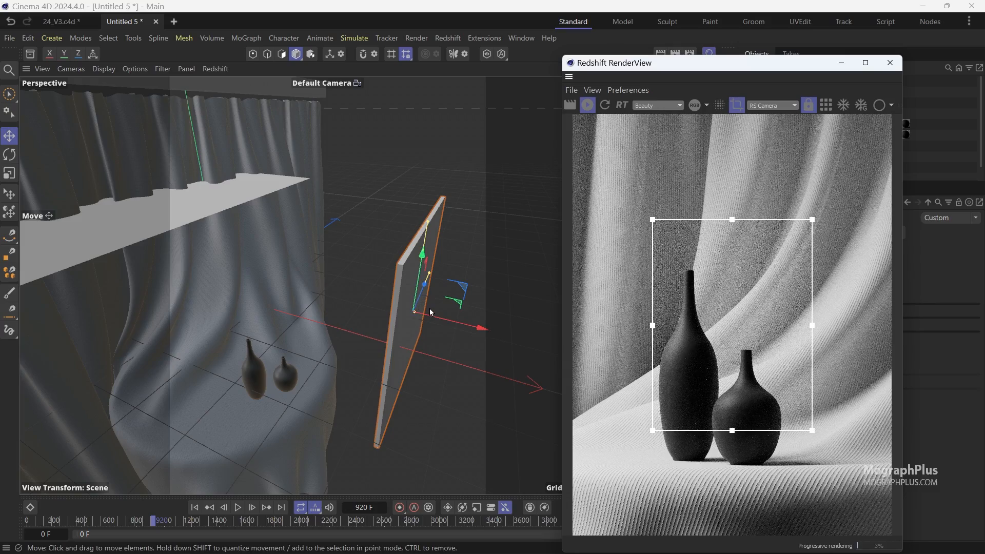
pyautogui.click(421, 254)
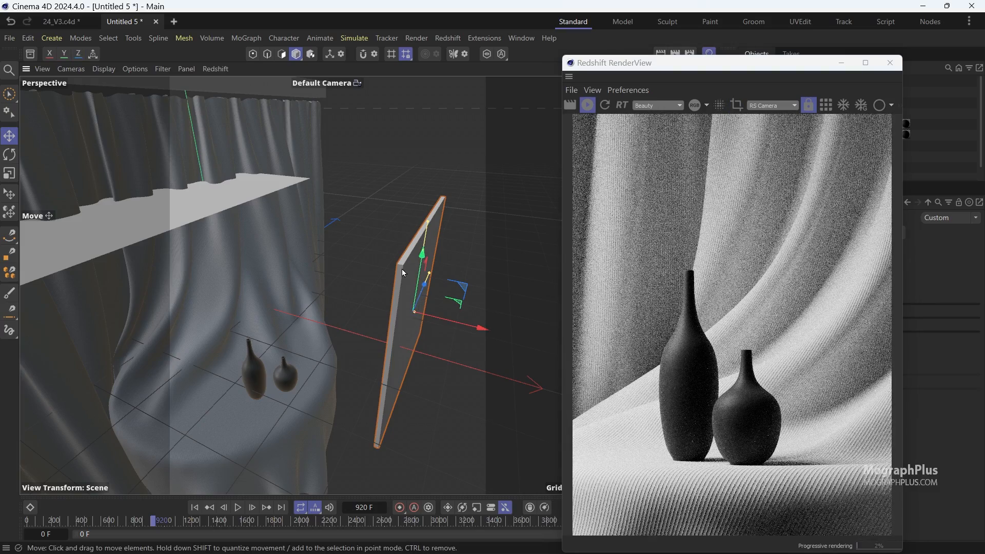
pyautogui.press('r')
pyautogui.moveTo(424, 335)
pyautogui.mouseDown()
pyautogui.moveTo(442, 333)
pyautogui.moveTo(418, 335)
pyautogui.mouseUp()
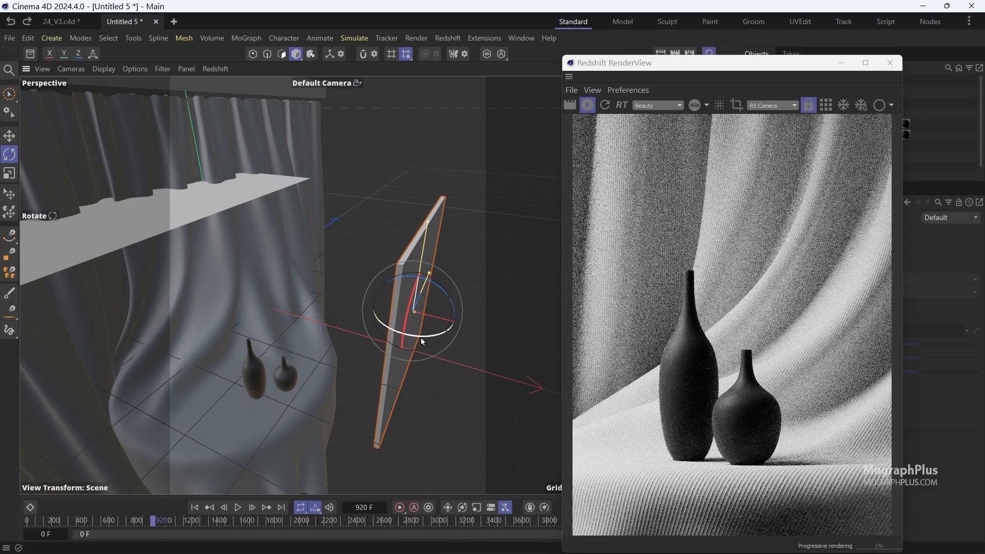
pyautogui.moveTo(421, 337); pyautogui.dragTo(450, 337)
pyautogui.keyDown('alt'); pyautogui.moveTo(420, 309); pyautogui.dragTo(360, 263, button='middle'); pyautogui.keyUp('alt')
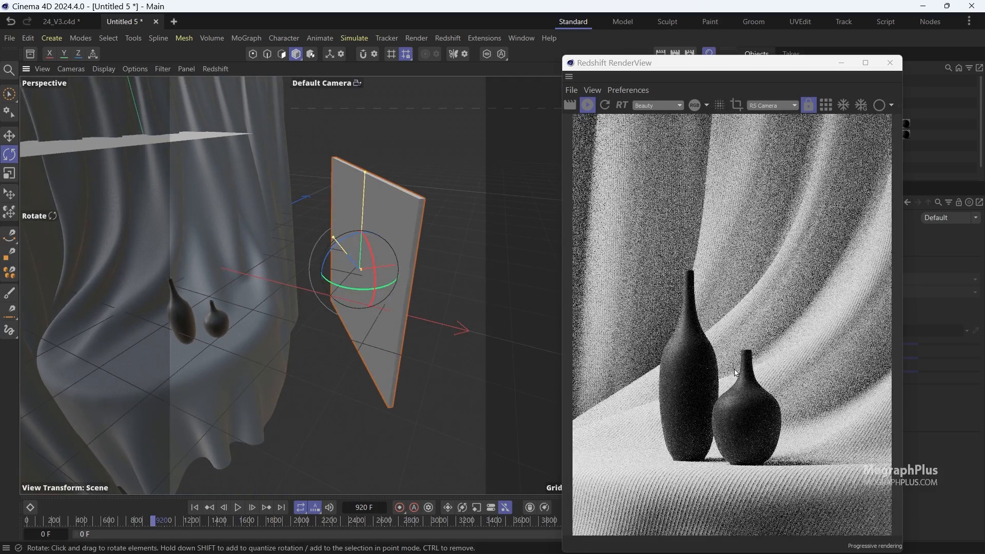
pyautogui.moveTo(747, 63); pyautogui.dragTo(421, 48)
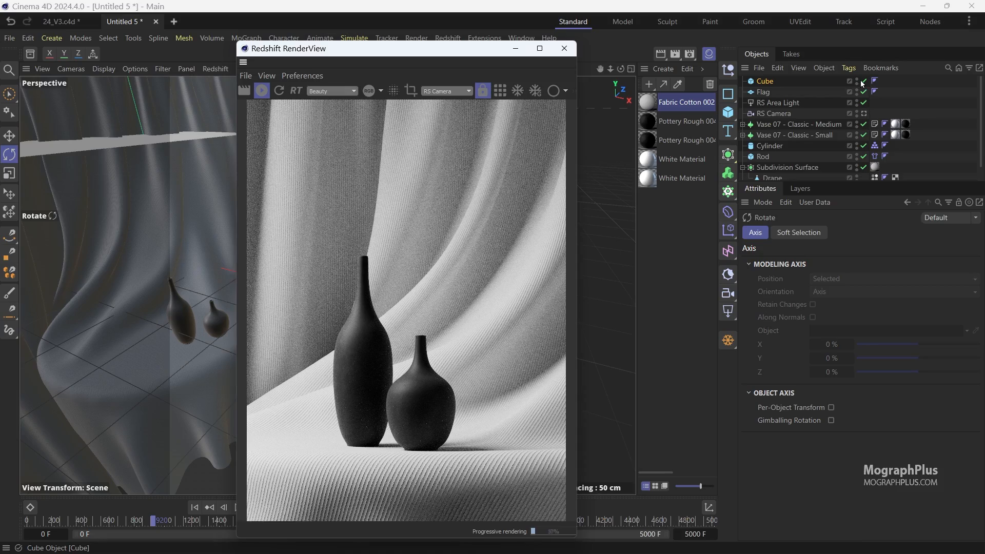
# Turn the Cube panel off and back on to compare its bounce light in the render preview.
pyautogui.click(864, 82)
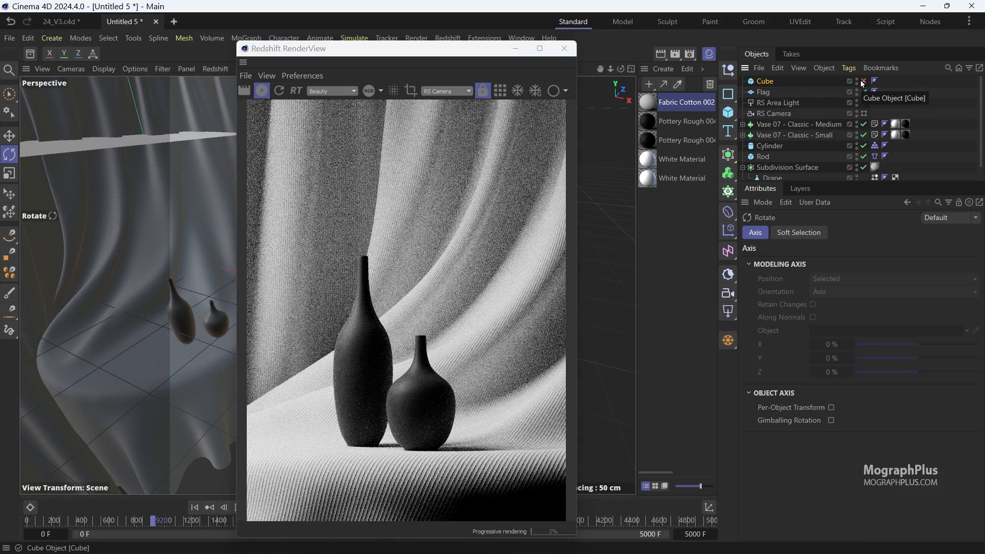
pyautogui.click(864, 82)
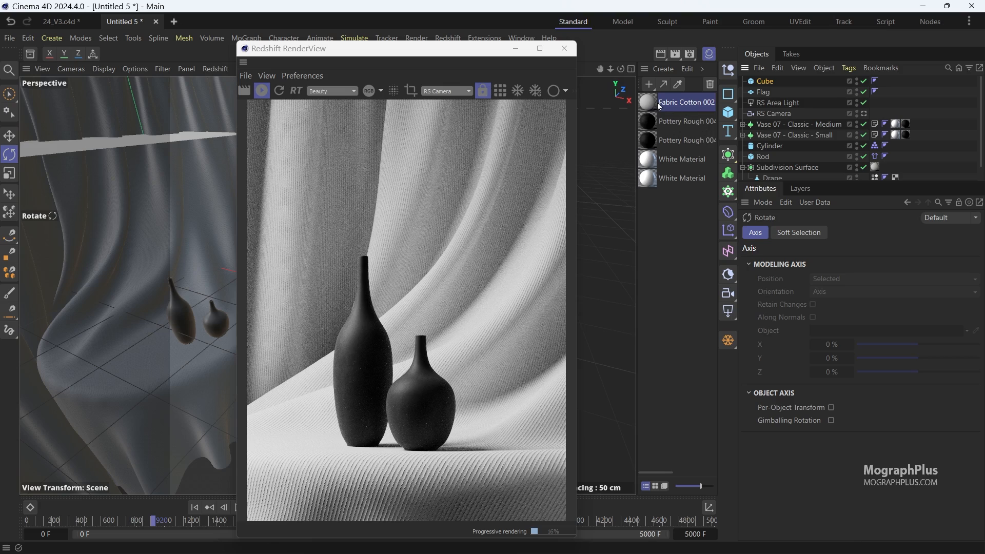
# Create a new Redshift Standard material and name it Reflector.
pyautogui.click(664, 69)
pyautogui.click(696, 91)
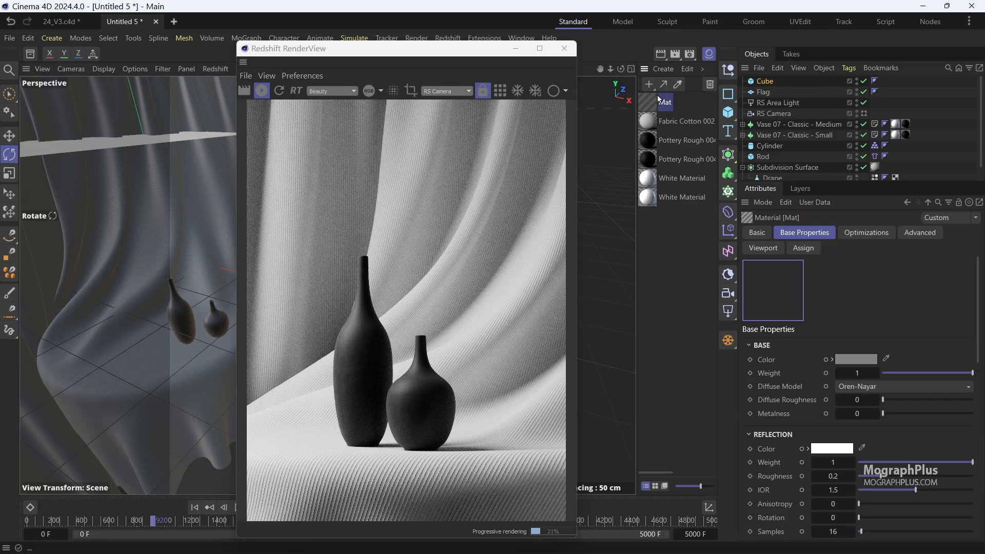
pyautogui.doubleClick(666, 104)
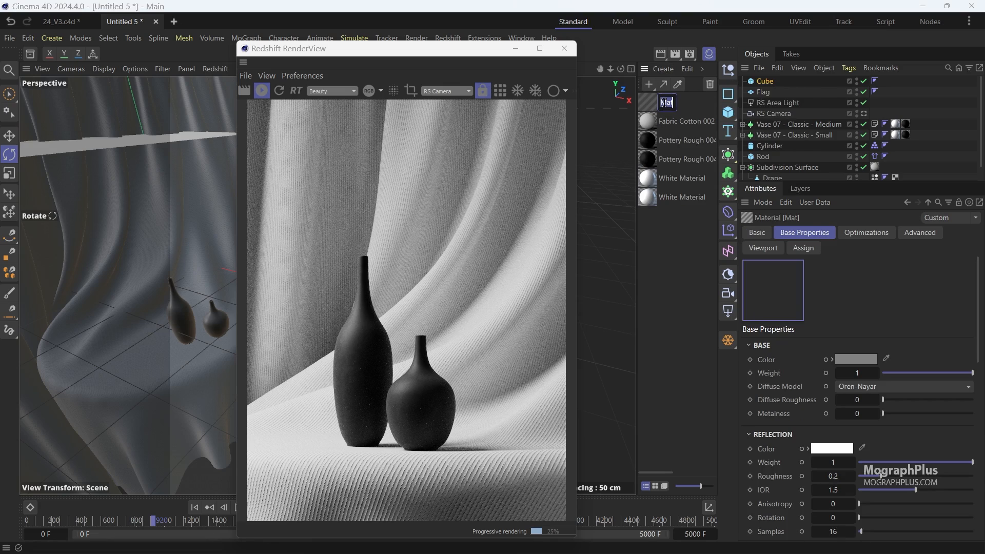
pyautogui.write('Reflector')
pyautogui.press('Return')
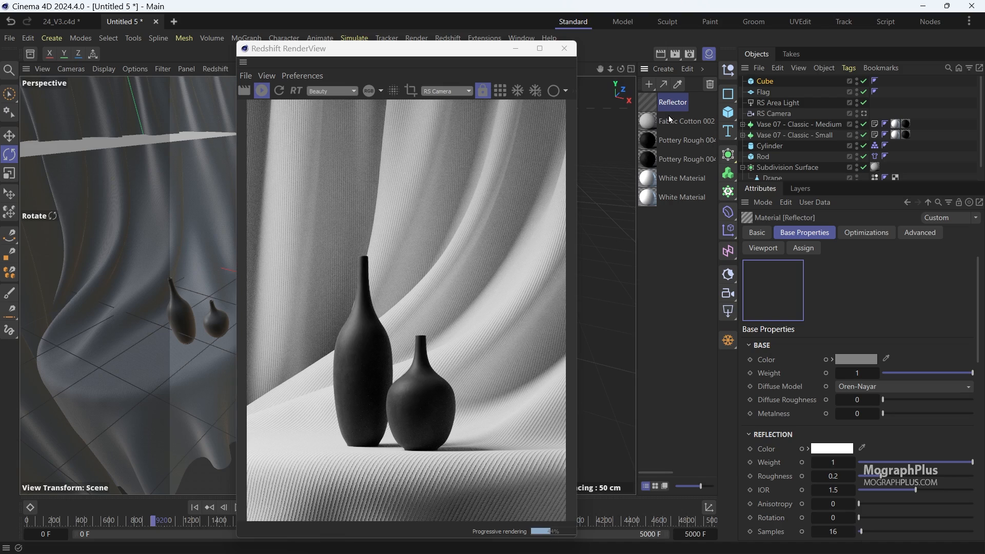
# Rename the Cube object as Reflector and assign the Reflector material to it.
pyautogui.doubleClick(766, 81)
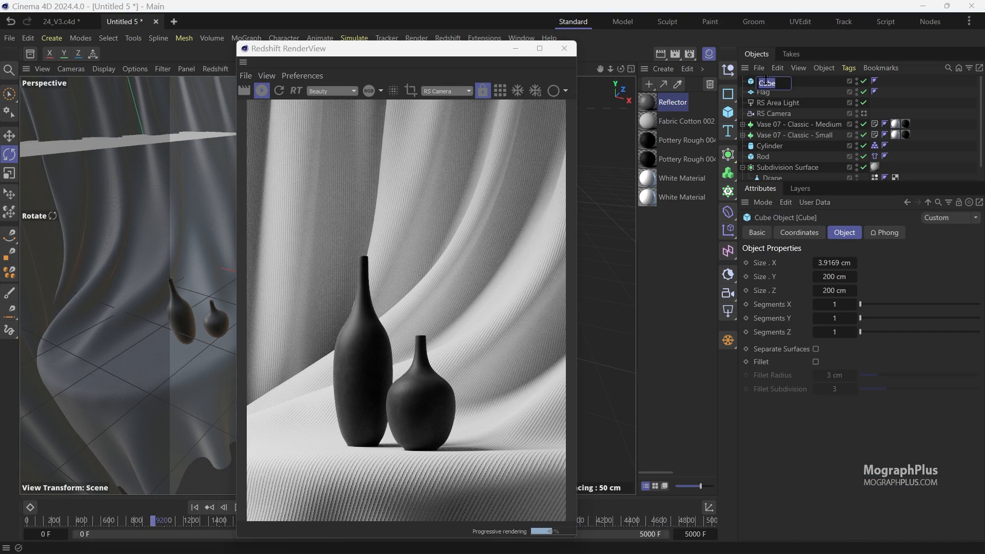
pyautogui.write('Reflector')
pyautogui.press('Return')
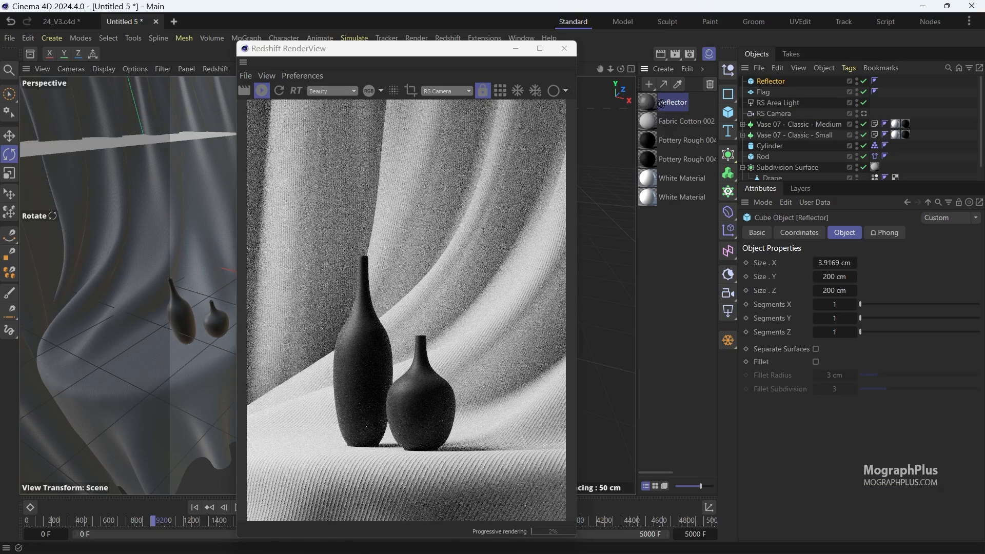
pyautogui.moveTo(662, 103); pyautogui.dragTo(774, 84)
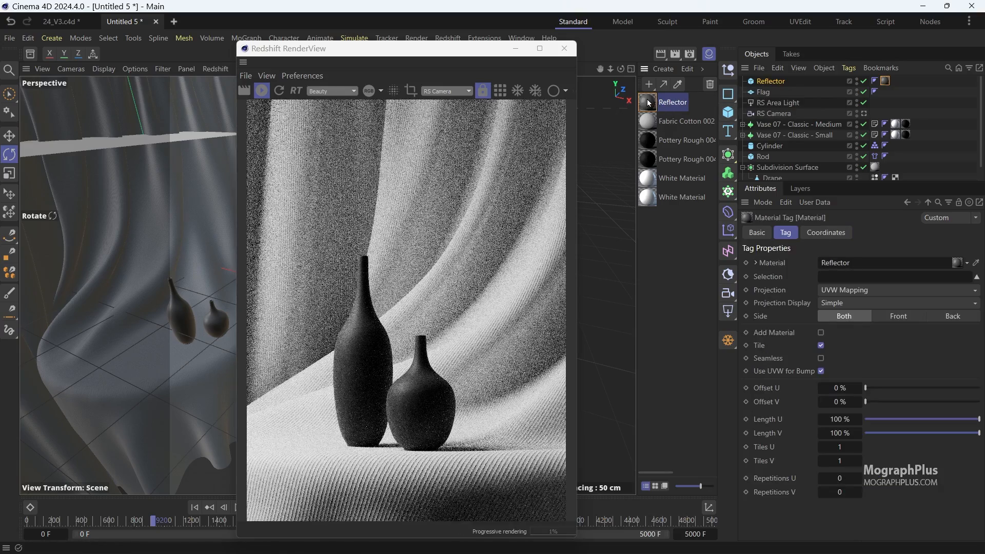
# Set the Reflector material's reflection weight to 0 and its base color to pure white.
pyautogui.doubleClick(649, 103)
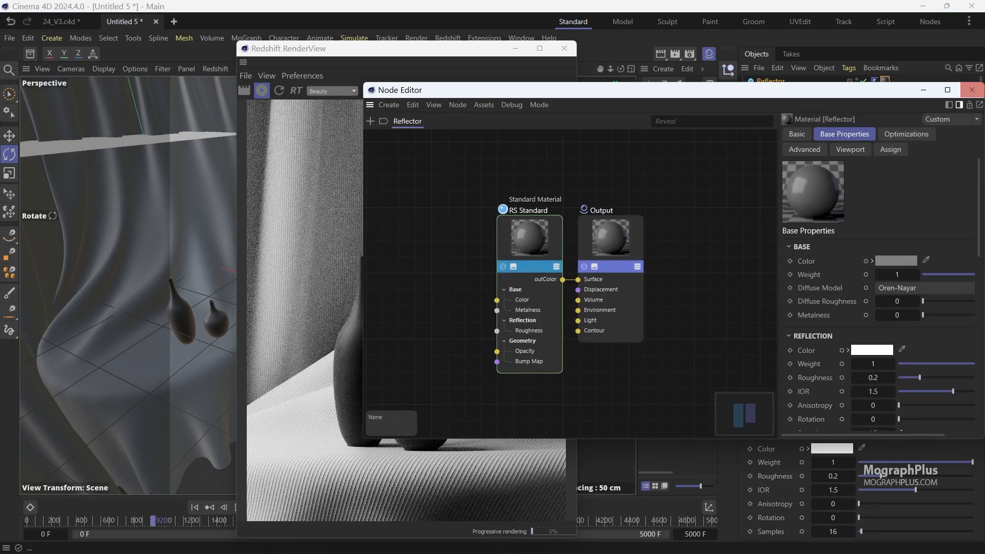
pyautogui.click(972, 90)
pyautogui.scroll(-2, 794, 400)
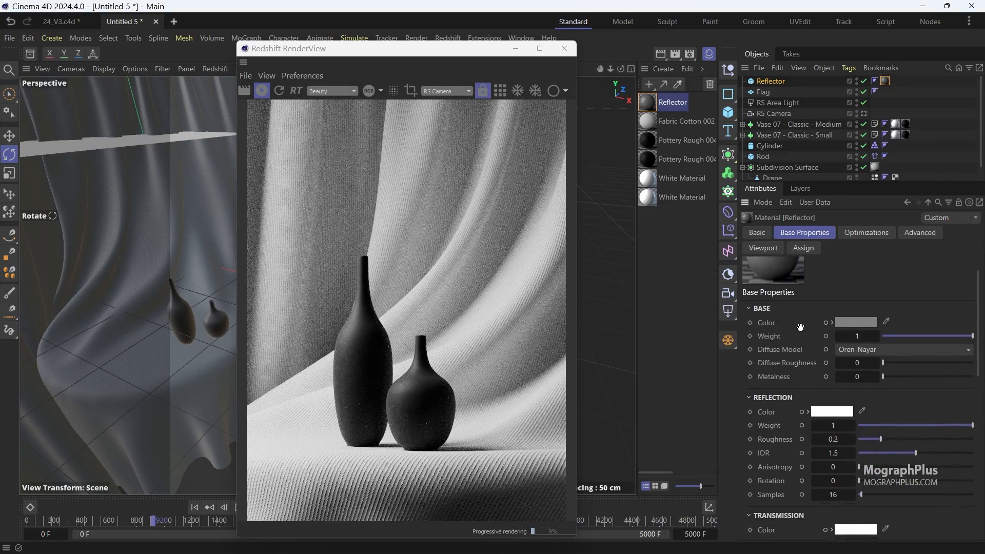
pyautogui.moveTo(892, 424); pyautogui.dragTo(799, 430)
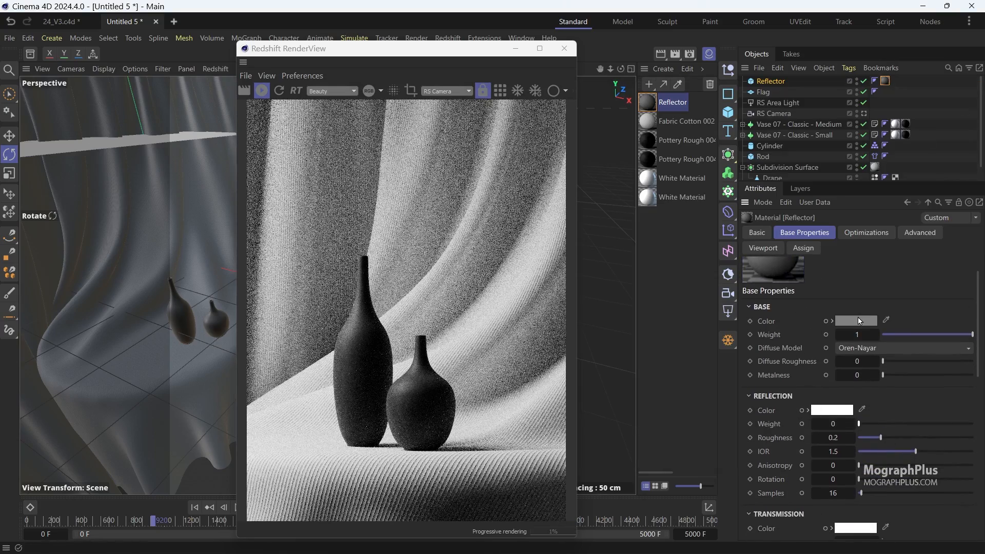
pyautogui.click(858, 319)
pyautogui.moveTo(914, 459); pyautogui.dragTo(973, 456)
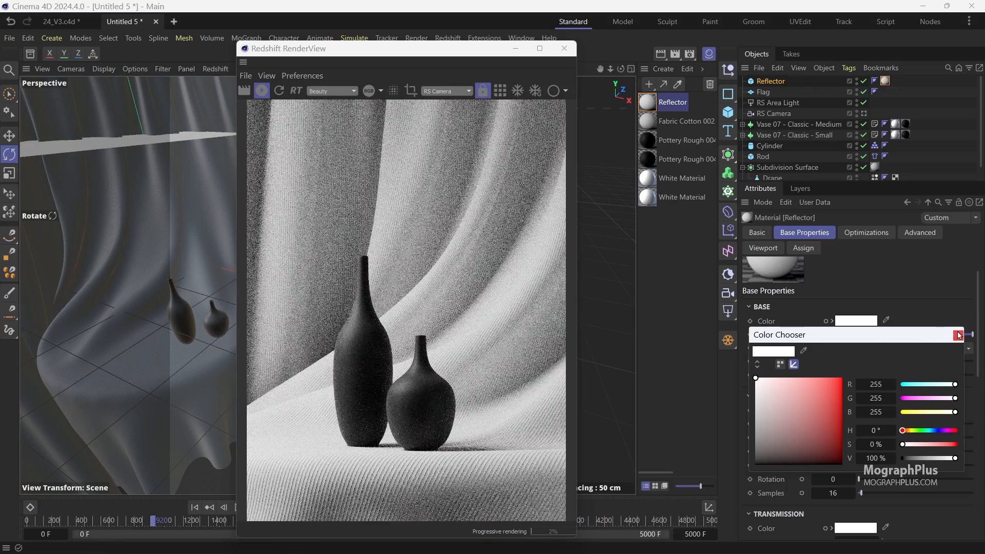
pyautogui.click(958, 336)
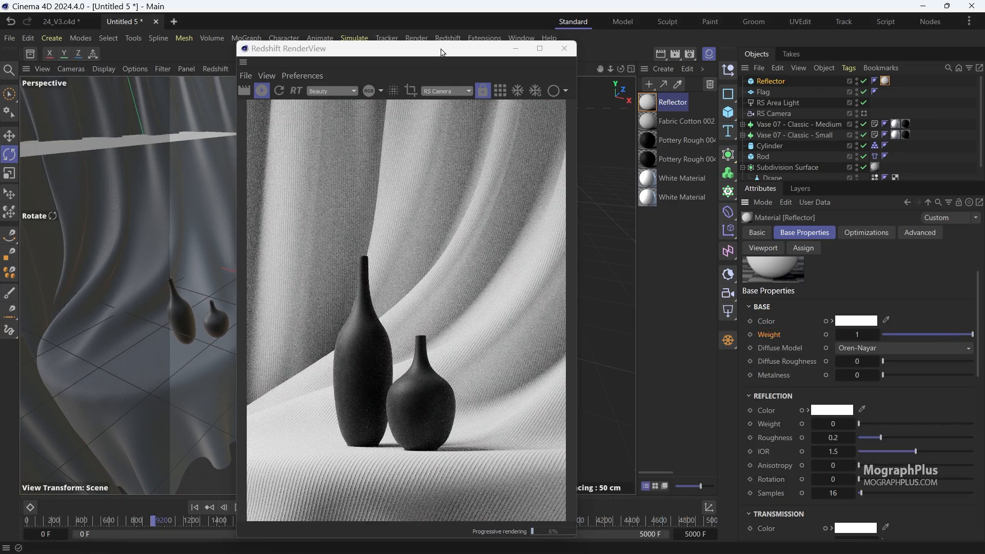
# Lower the Reflector material's base weight to 0.098 and inspect the shadowed foreground fabric up close in the render preview.
pyautogui.moveTo(440, 48); pyautogui.dragTo(427, 26)
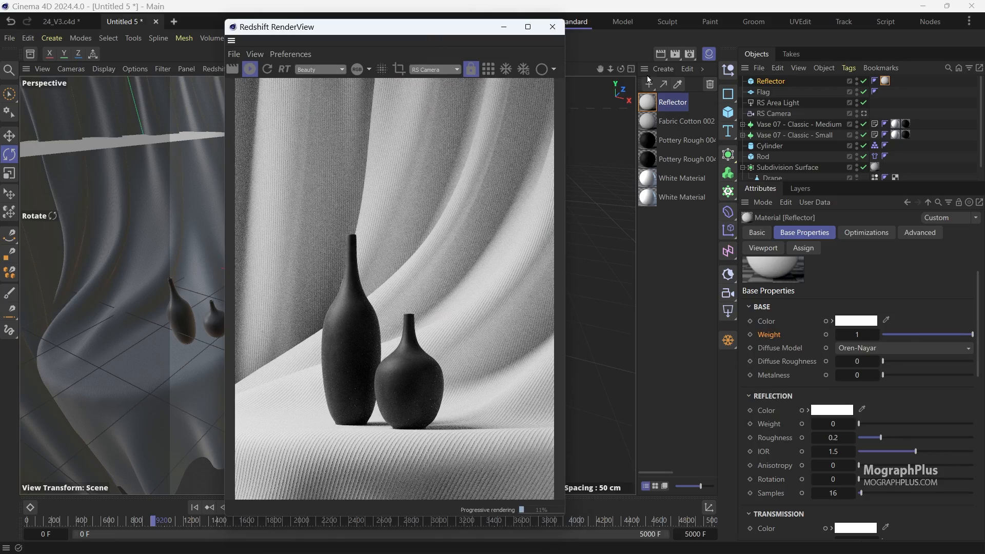
pyautogui.moveTo(972, 335); pyautogui.dragTo(891, 338)
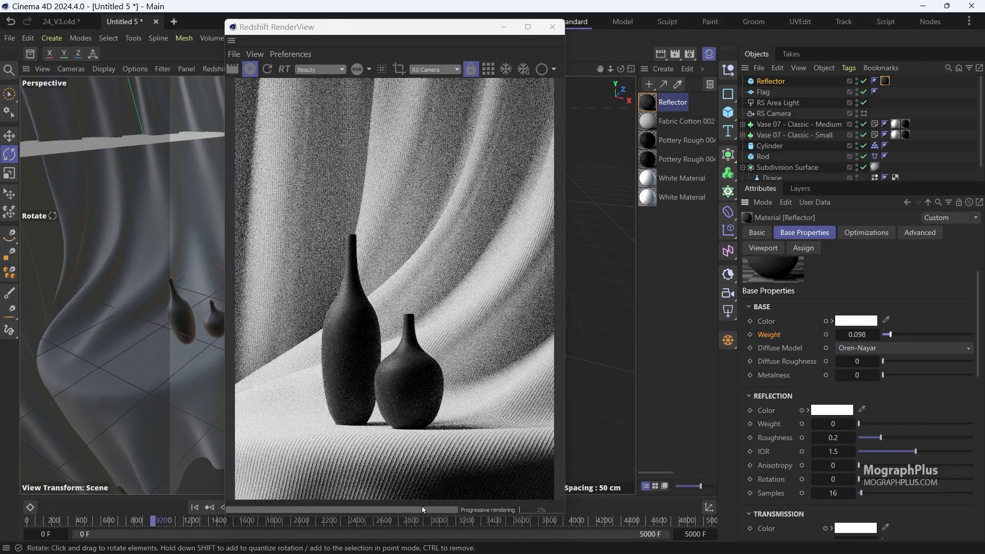
pyautogui.scroll(5, 476, 478)
pyautogui.scroll(-1, 478, 479)
pyautogui.moveTo(466, 412); pyautogui.dragTo(408, 320, button='middle')
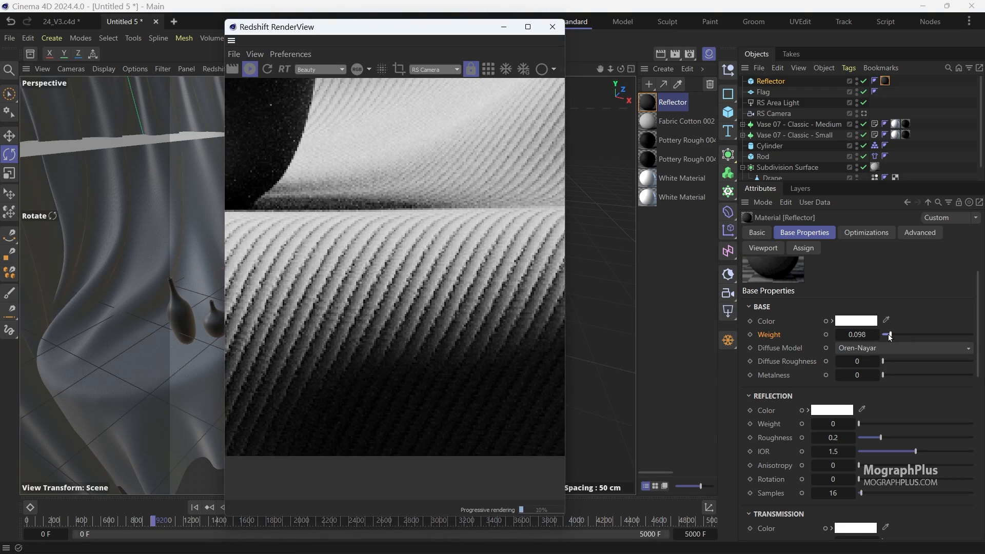
# Compare the foreground fabric with the Reflector panel off and on, and return the render preview to the full image.
pyautogui.click(865, 83)
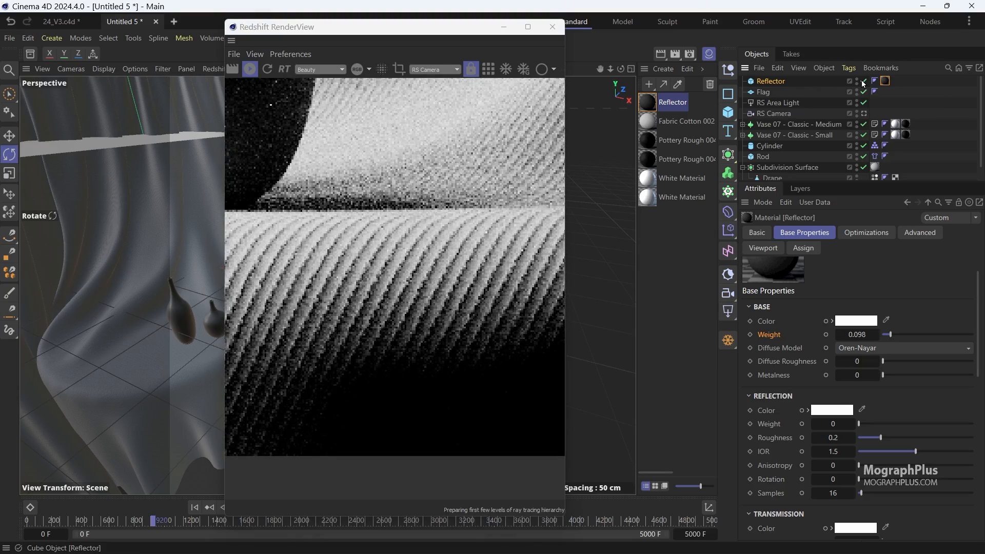
pyautogui.scroll(-2, 403, 290)
pyautogui.scroll(-1, 402, 289)
pyautogui.moveTo(338, 230); pyautogui.dragTo(445, 339)
pyautogui.scroll(-1, 445, 338)
pyautogui.moveTo(412, 269); pyautogui.dragTo(396, 319)
pyautogui.scroll(-1, 396, 319)
pyautogui.moveTo(395, 254); pyautogui.dragTo(384, 288)
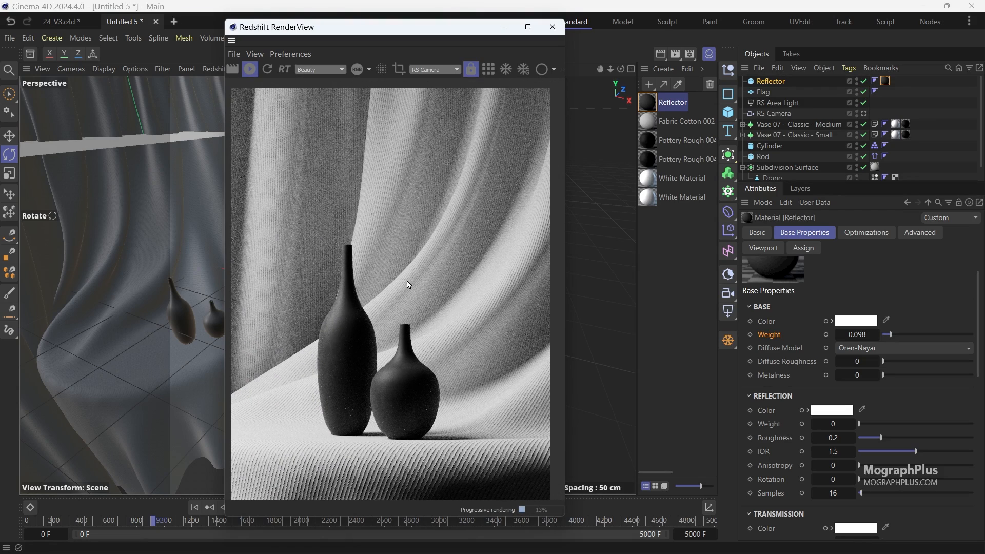
pyautogui.doubleClick(407, 281)
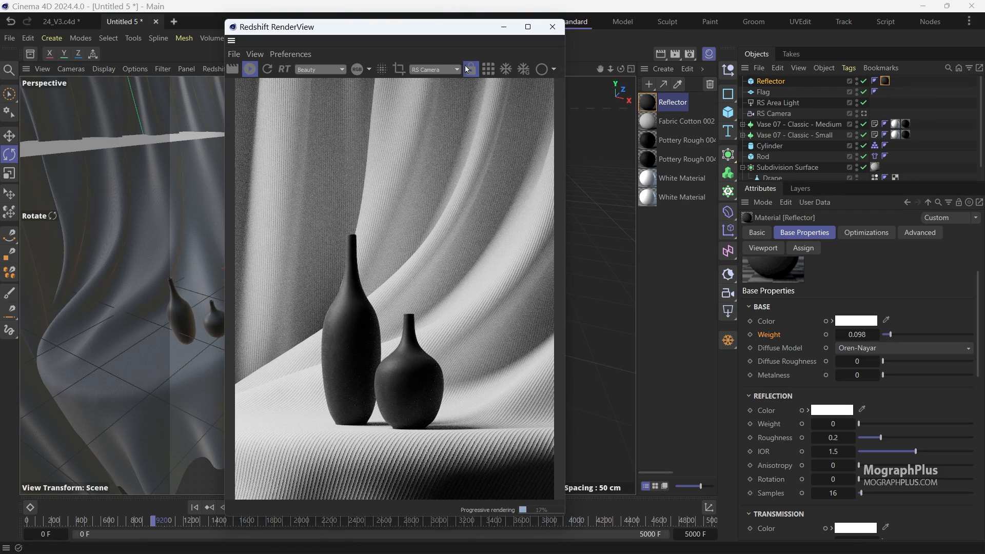
# Move the medium vase slightly along its X axis toward the small vase, and check both vases from above.
pyautogui.moveTo(449, 28); pyautogui.dragTo(652, 24)
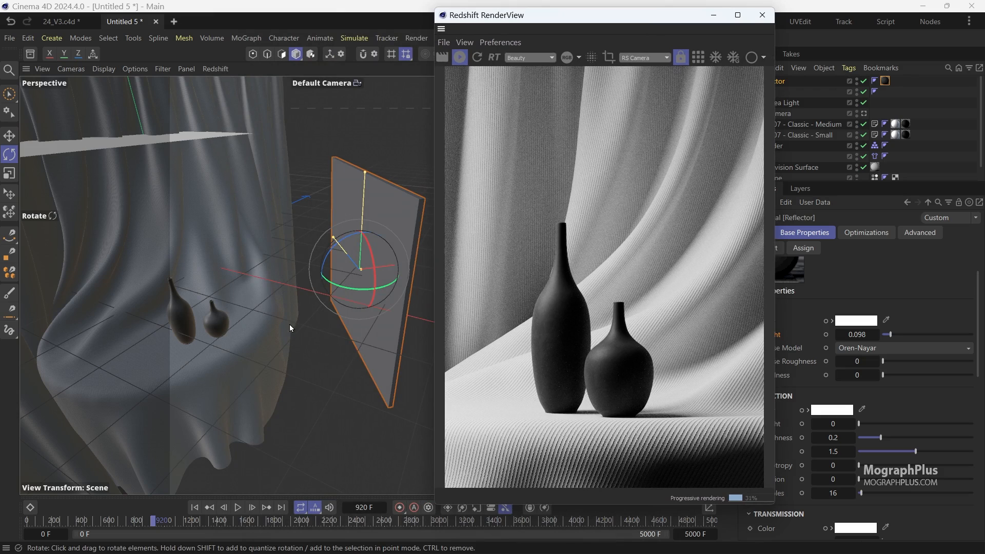
pyautogui.keyDown('alt'); pyautogui.moveTo(243, 328); pyautogui.dragTo(286, 310); pyautogui.keyUp('alt')
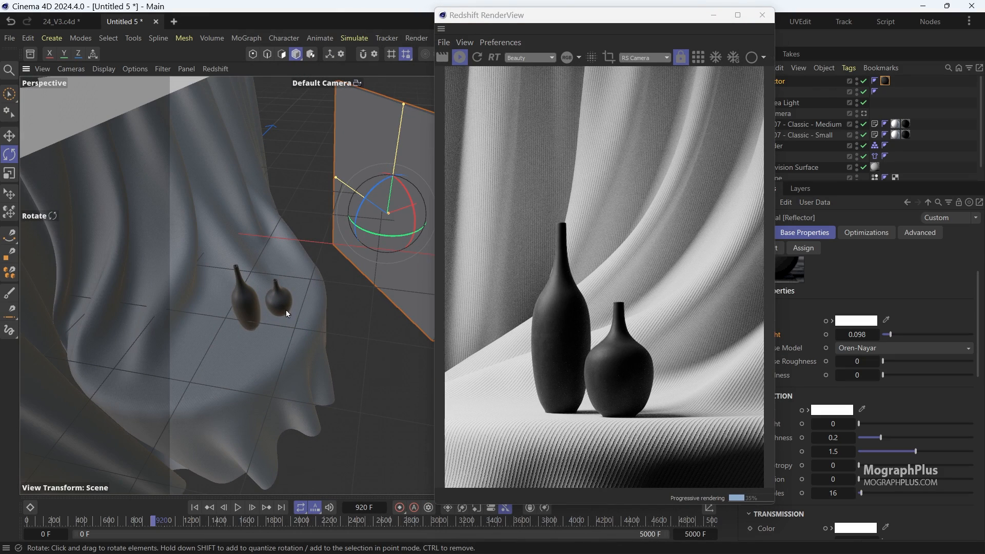
pyautogui.click(246, 314)
pyautogui.scroll(5, 270, 321)
pyautogui.press('e')
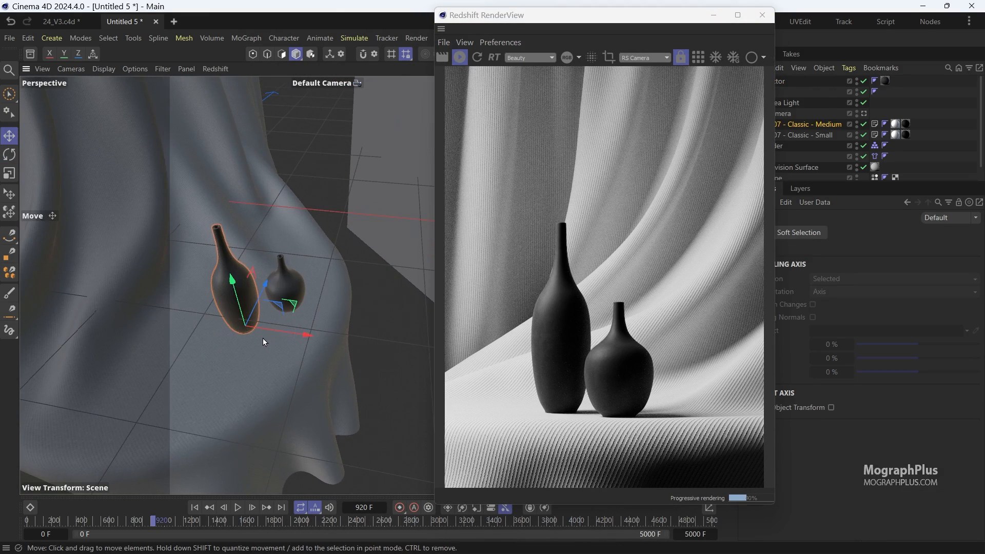
pyautogui.moveTo(271, 334); pyautogui.dragTo(280, 331)
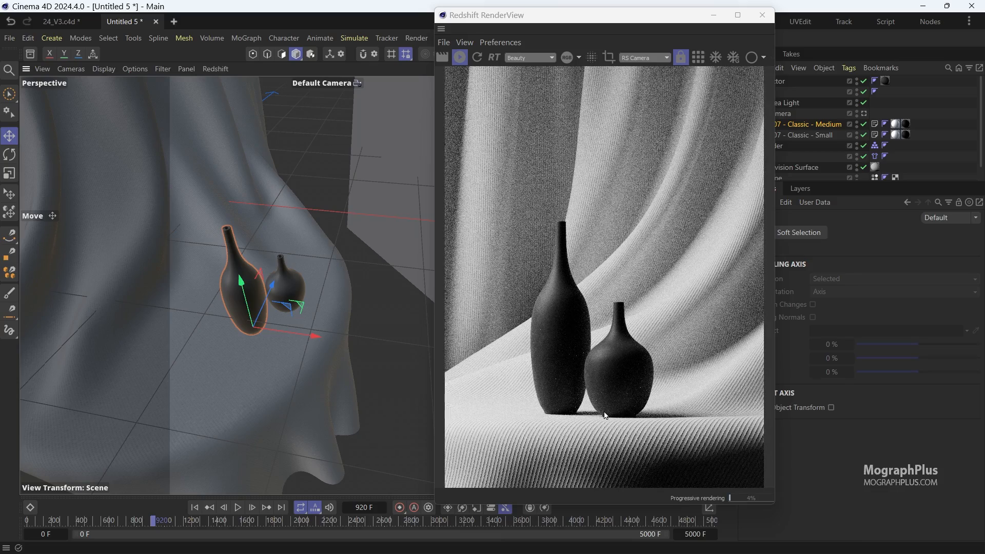
pyautogui.keyDown('alt'); pyautogui.moveTo(266, 345); pyautogui.dragTo(258, 305); pyautogui.keyUp('alt')
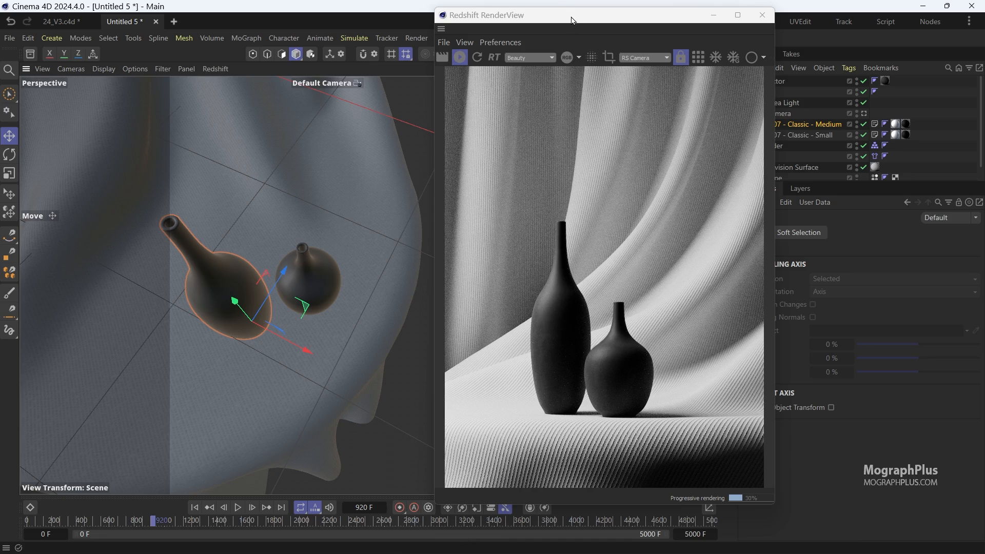
# Lock the aspect ratio in the render output settings and set the image height to 2000 pixels.
pyautogui.moveTo(571, 15); pyautogui.dragTo(706, 82)
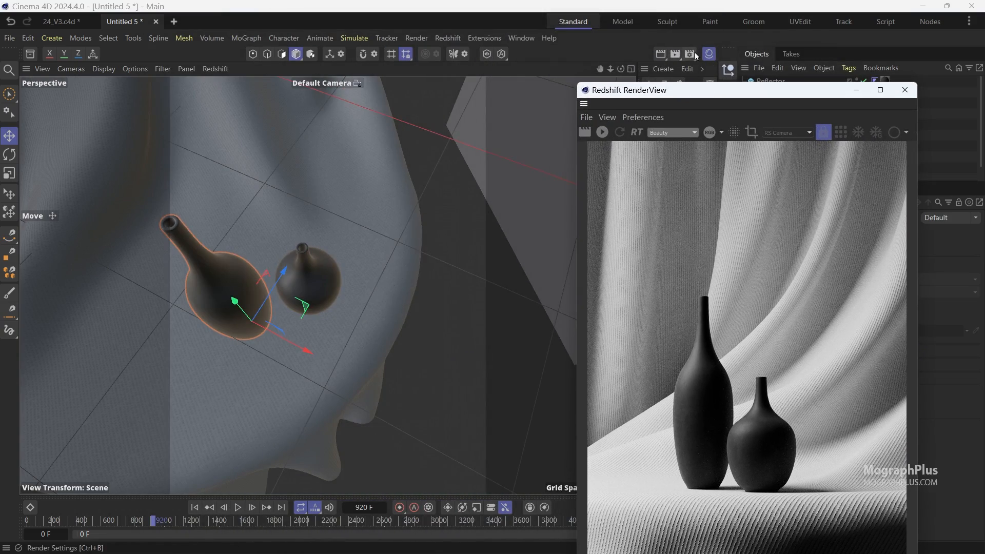
pyautogui.hotkey('ctrl', 'b')
pyautogui.moveTo(767, 52); pyautogui.dragTo(290, 109)
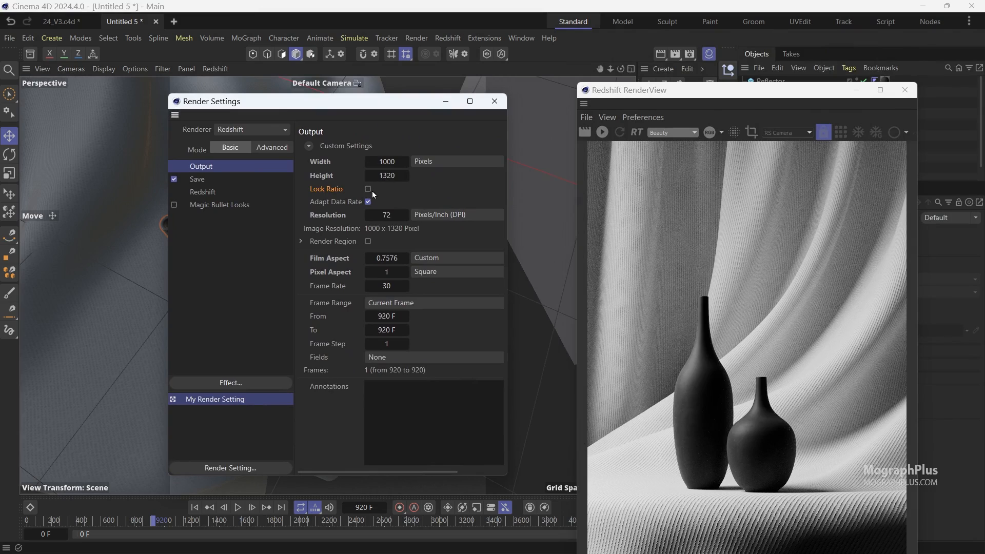
pyautogui.click(368, 190)
pyautogui.hotkey('shift', 'Tab')
pyautogui.write('2000')
pyautogui.press('Return')
pyautogui.click(495, 101)
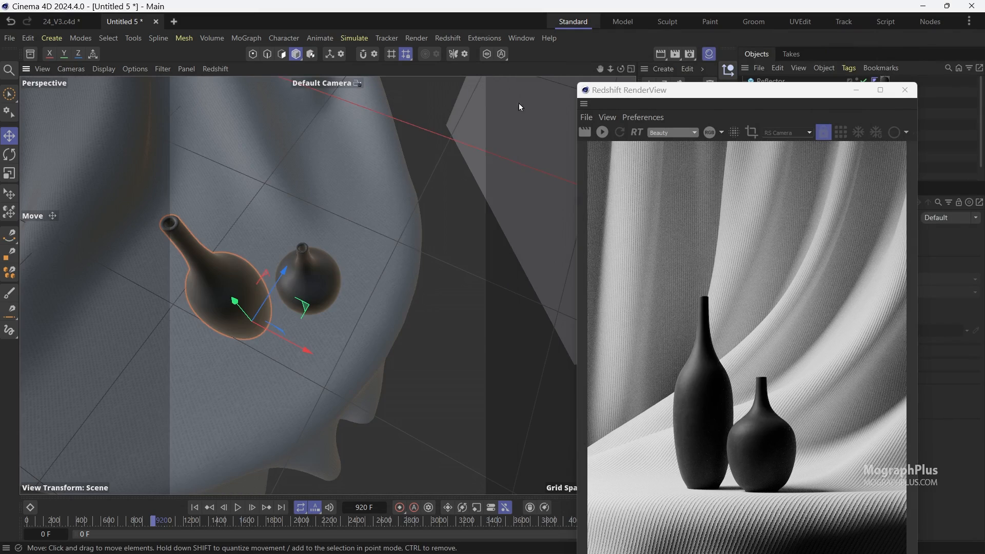
# Set the Redshift bucket quality to High in the render settings and show its threshold value.
pyautogui.moveTo(653, 93); pyautogui.dragTo(559, 103)
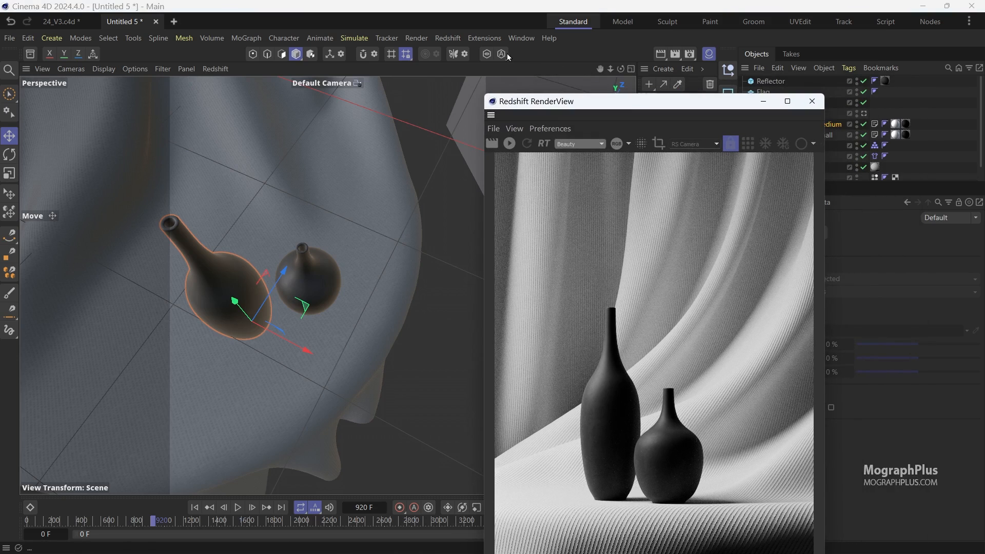
pyautogui.click(689, 54)
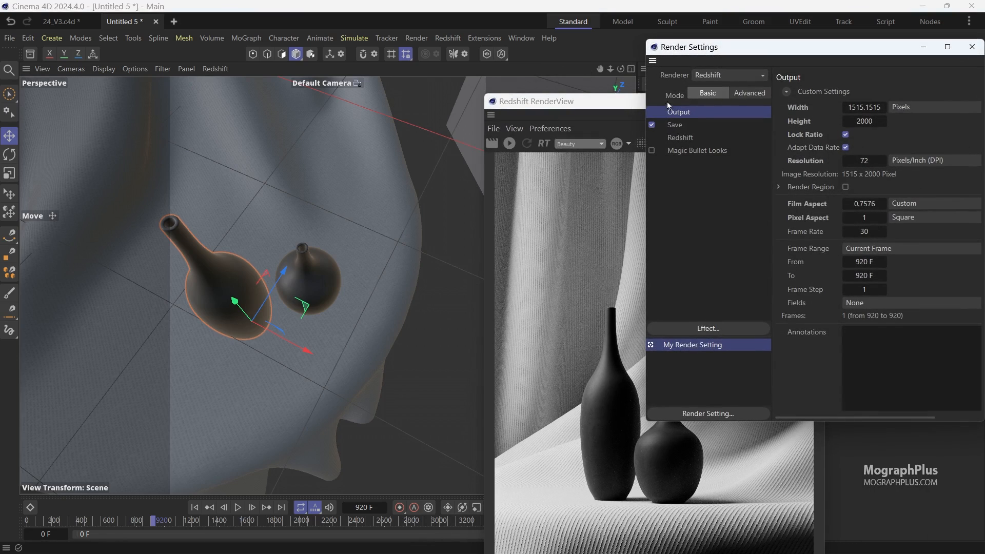
pyautogui.click(682, 137)
pyautogui.moveTo(723, 50); pyautogui.dragTo(183, 122)
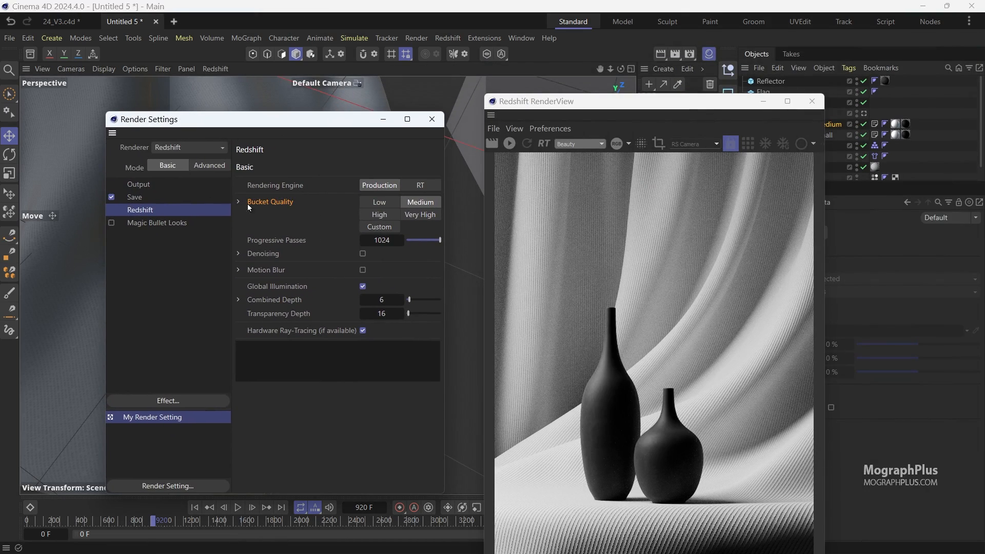
pyautogui.click(380, 214)
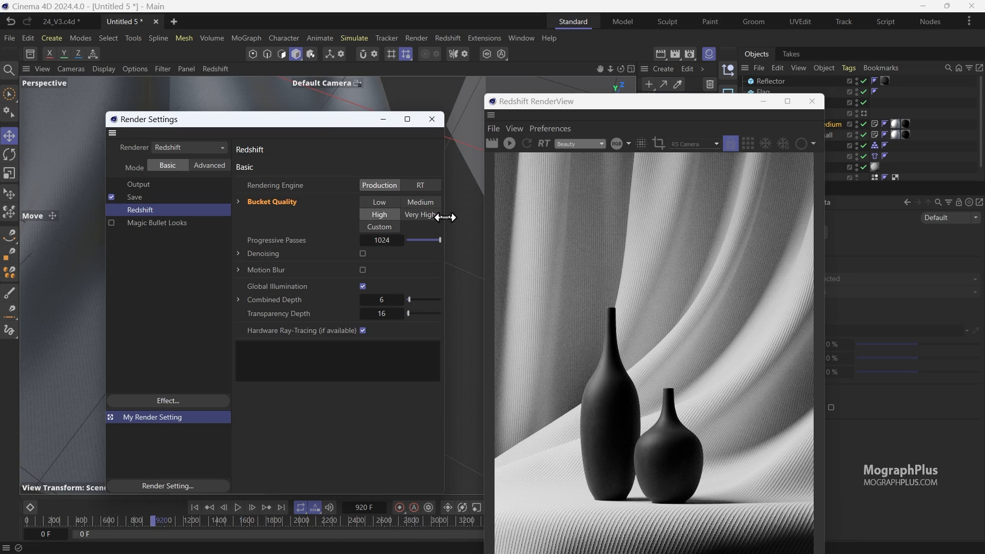
pyautogui.moveTo(444, 217); pyautogui.dragTo(582, 219)
pyautogui.click(264, 202)
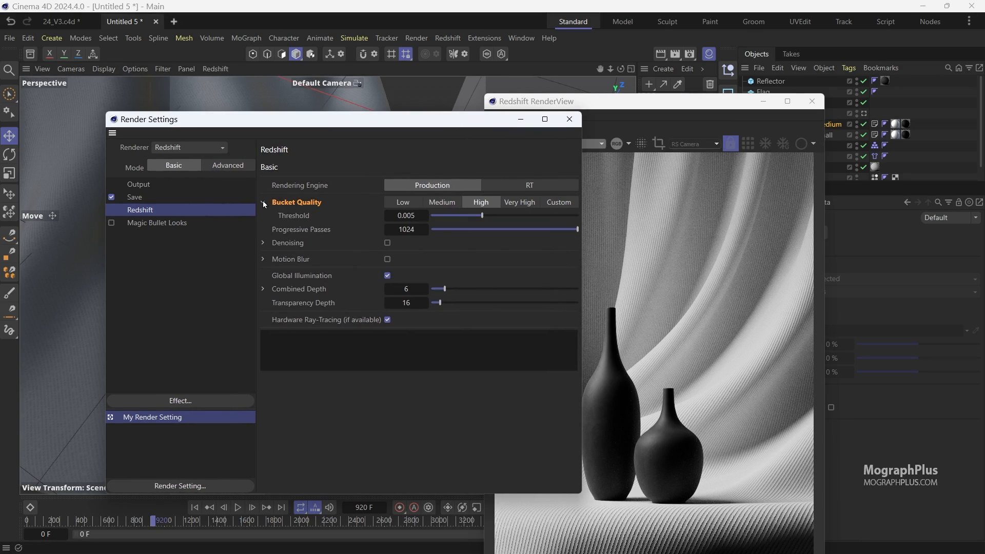
pyautogui.click(403, 216)
pyautogui.click(569, 119)
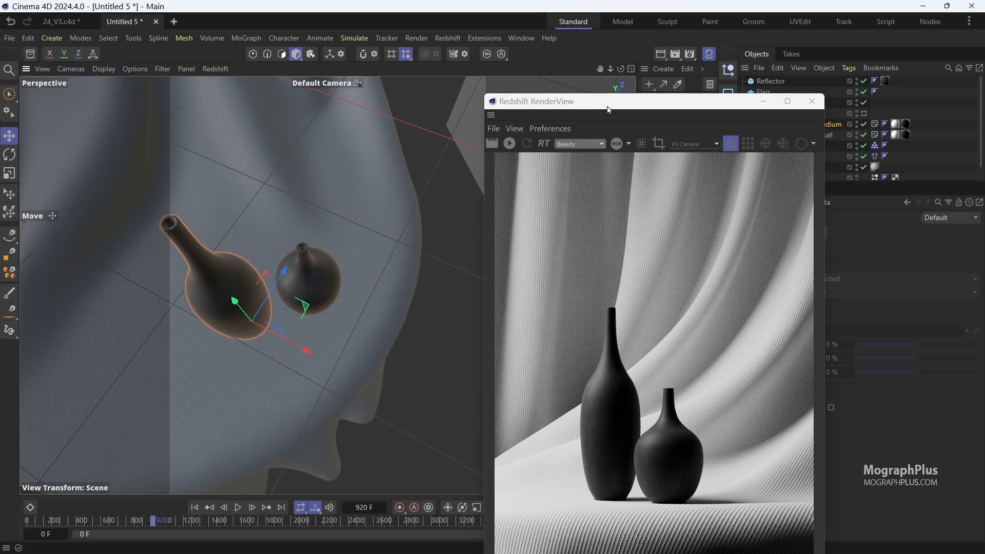
# Switch the perspective viewport to the RS Camera and move the render preview window clear of the object list.
pyautogui.moveTo(607, 105); pyautogui.dragTo(587, 81)
pyautogui.click(336, 83)
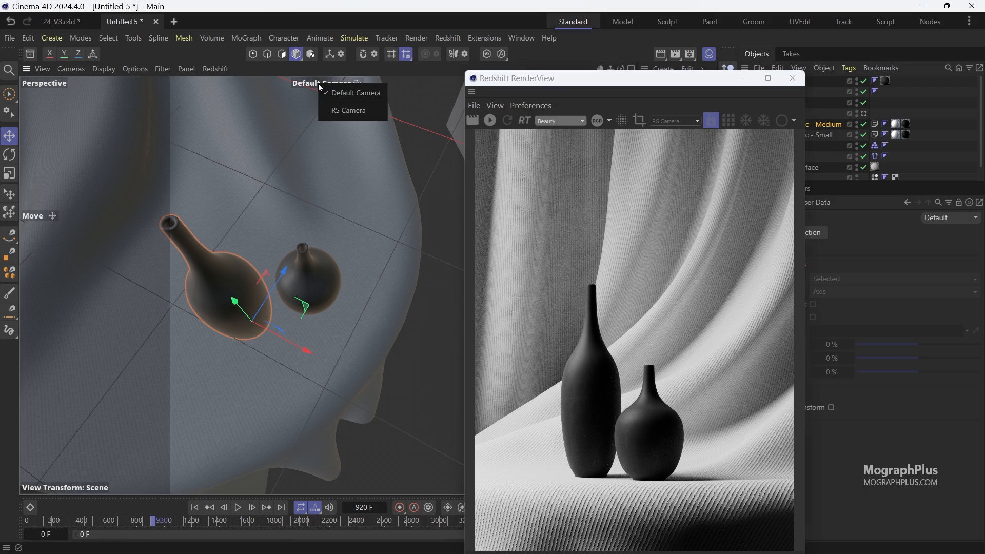
pyautogui.click(368, 111)
pyautogui.moveTo(509, 82); pyautogui.dragTo(351, 48)
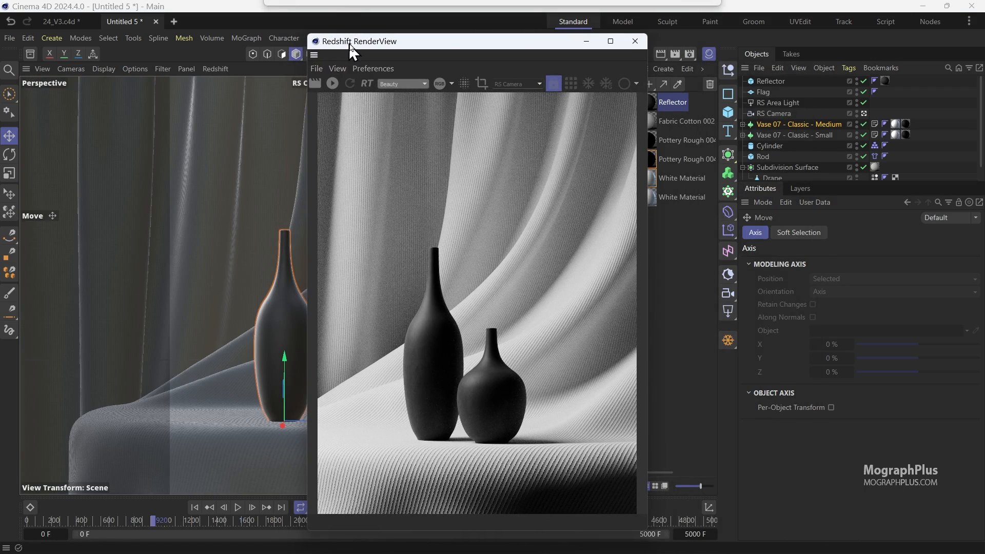
# Start the final render in Redshift RenderView, zoom out to show the whole image, and reposition the render window.
pyautogui.click(314, 85)
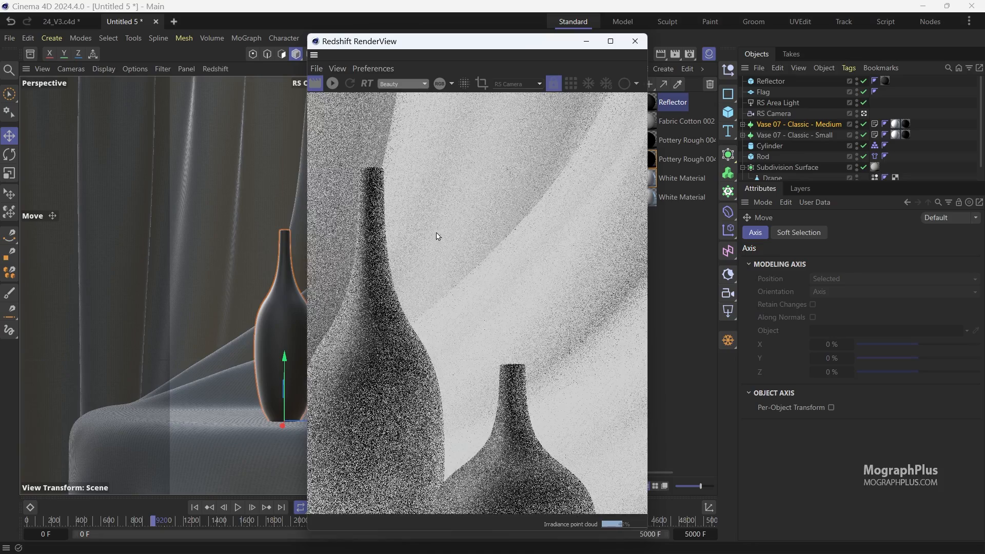
pyautogui.scroll(-5, 462, 302)
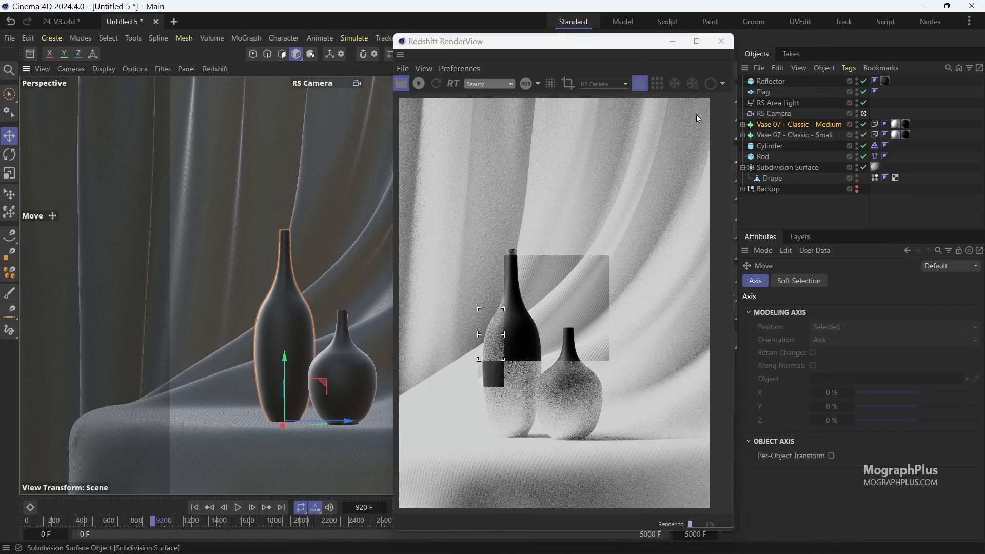
pyautogui.moveTo(550, 41); pyautogui.dragTo(564, 35)
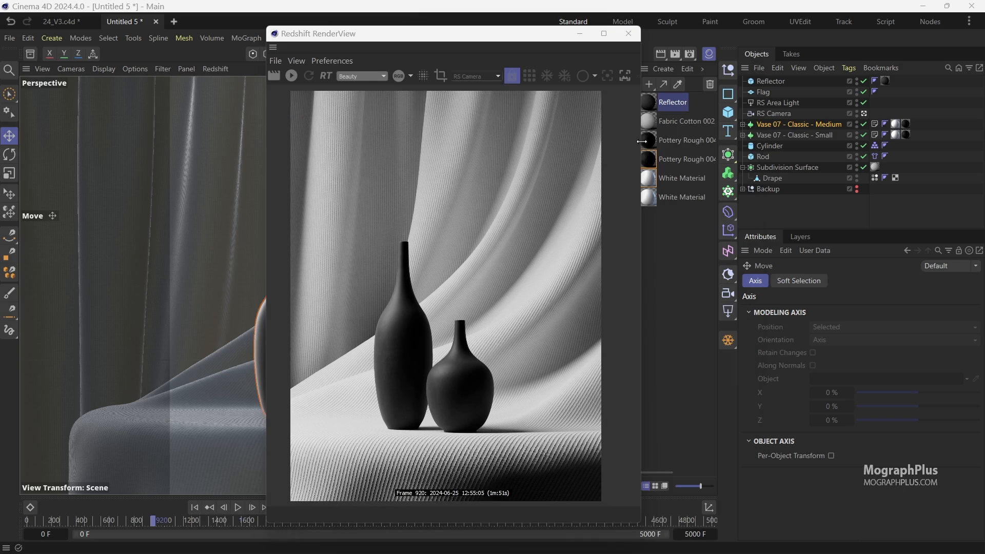
# Widen the render window, show its display settings, and enable Color Controls for the finished render.
pyautogui.moveTo(641, 145); pyautogui.dragTo(843, 150)
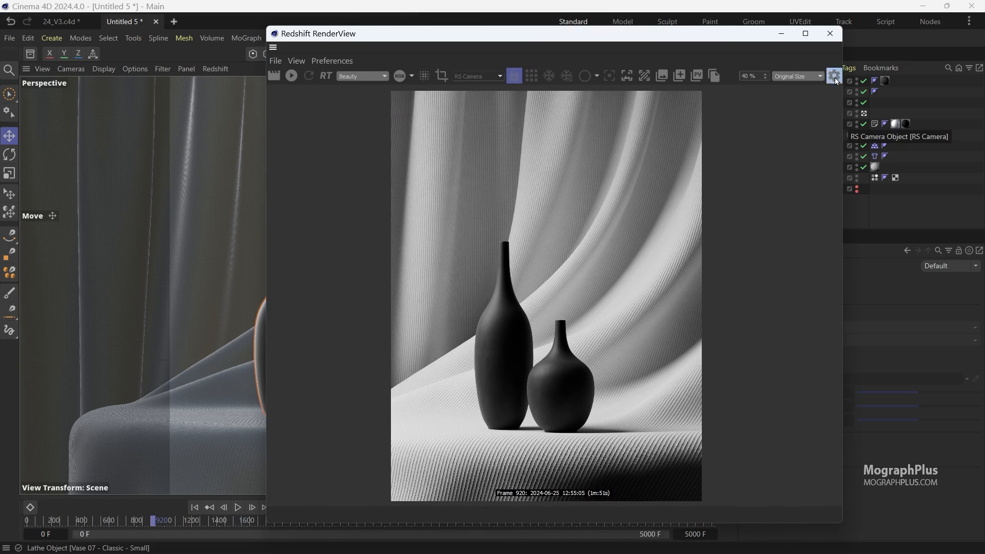
pyautogui.click(834, 76)
pyautogui.click(698, 246)
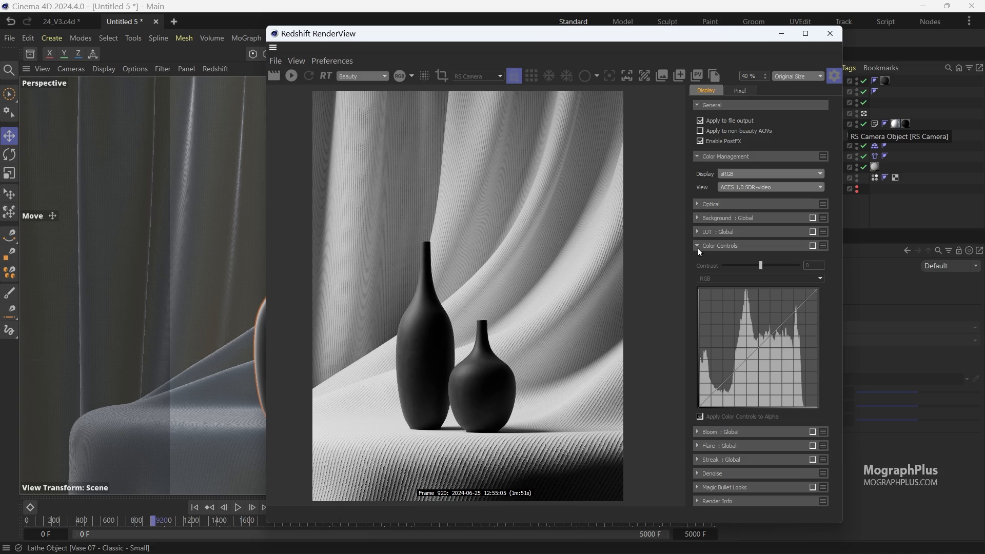
pyautogui.click(812, 246)
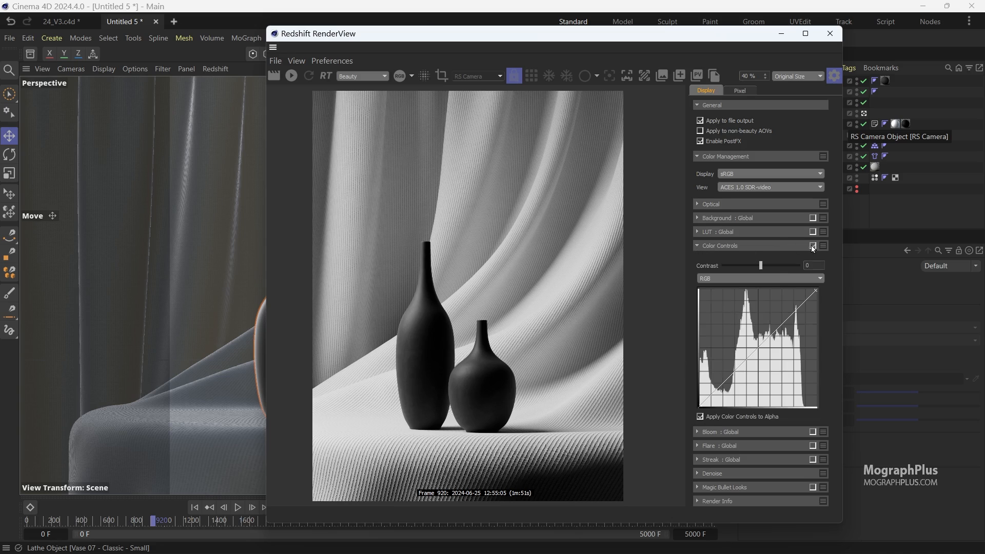
# Shape the RGB curve with a slightly lowered point in the shadows and a second point in the highlights.
pyautogui.click(731, 378)
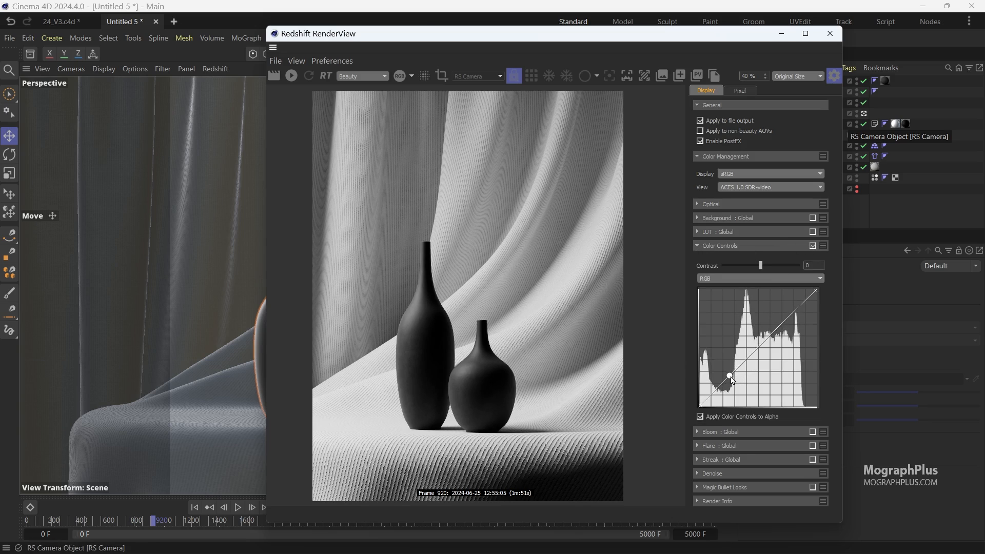
pyautogui.moveTo(731, 378); pyautogui.dragTo(737, 381)
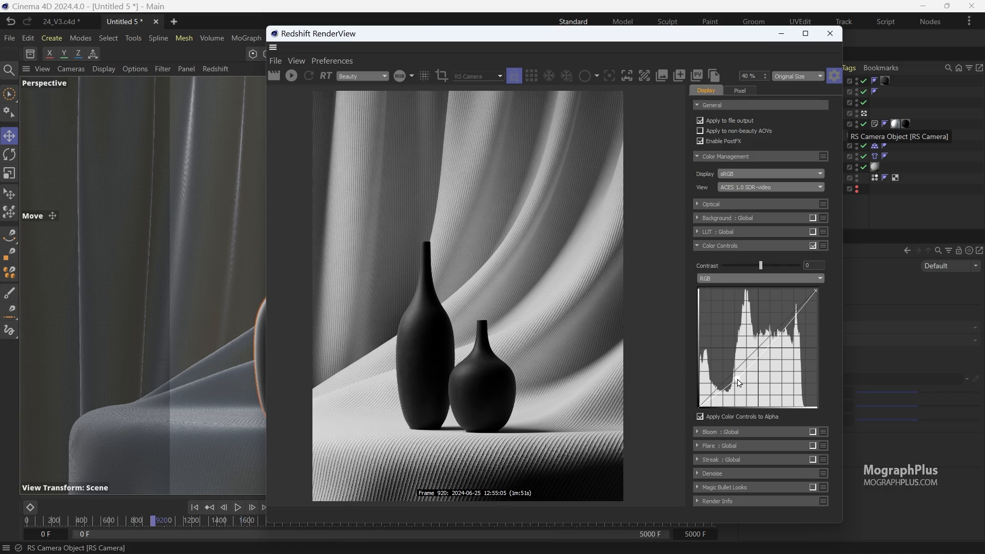
pyautogui.click(787, 329)
pyautogui.moveTo(787, 328); pyautogui.dragTo(786, 328)
# Toggle Color Controls off and on repeatedly to compare the render with and without the curve adjustment, leaving it enabled.
pyautogui.click(811, 247)
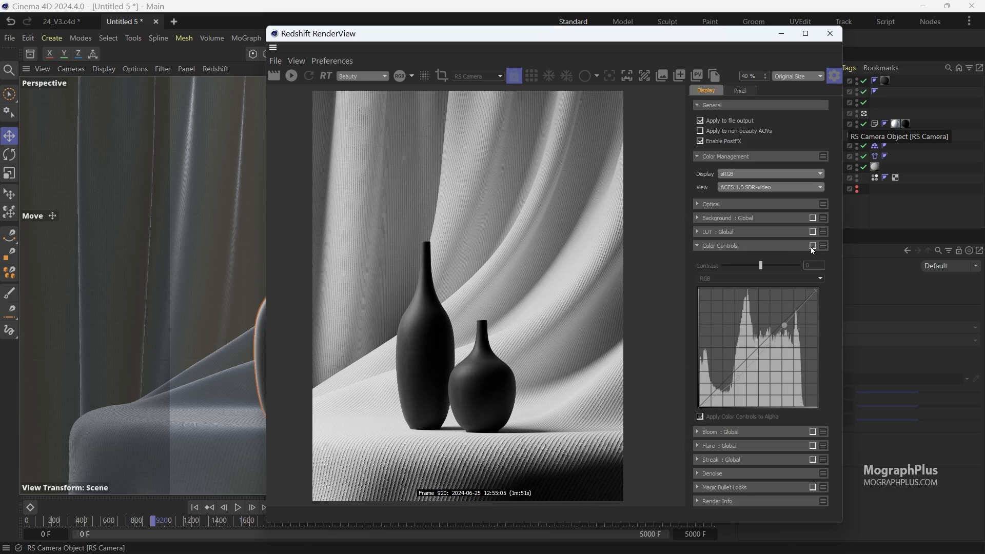
pyautogui.click(811, 247)
pyautogui.click(812, 247)
pyautogui.click(812, 247)
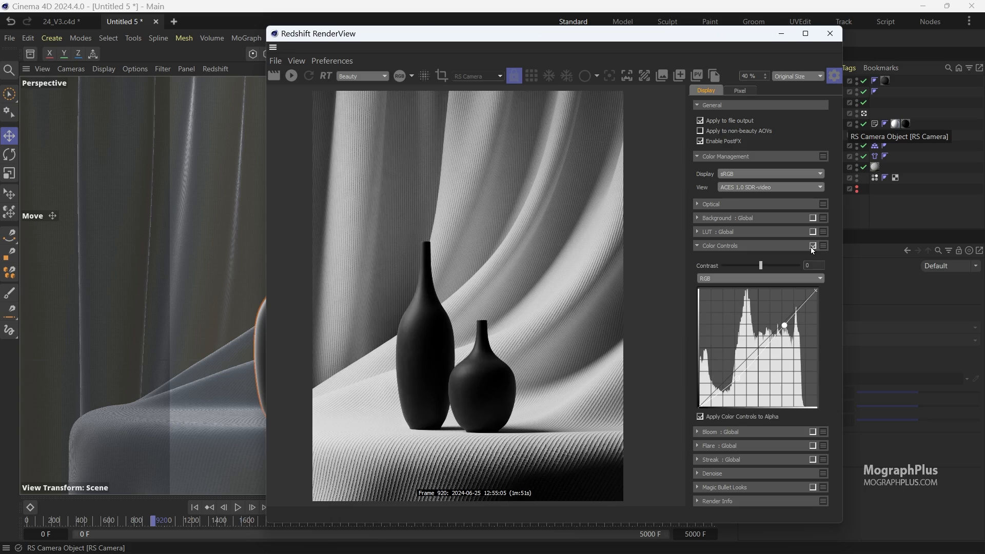
pyautogui.click(812, 248)
pyautogui.click(812, 247)
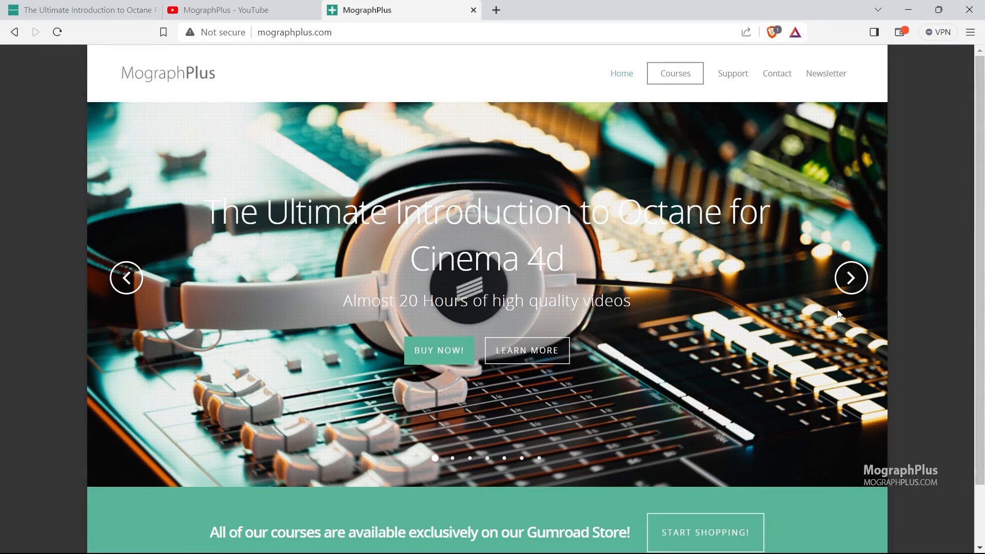
# Switch to the MographPlus website in the browser and advance through the featured course slides.
pyautogui.click(850, 293)
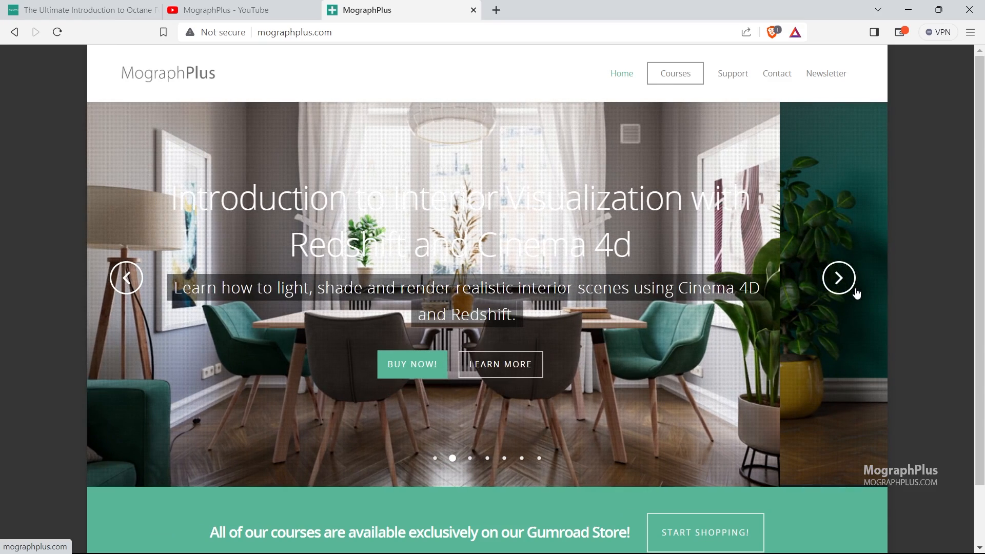
pyautogui.click(856, 293)
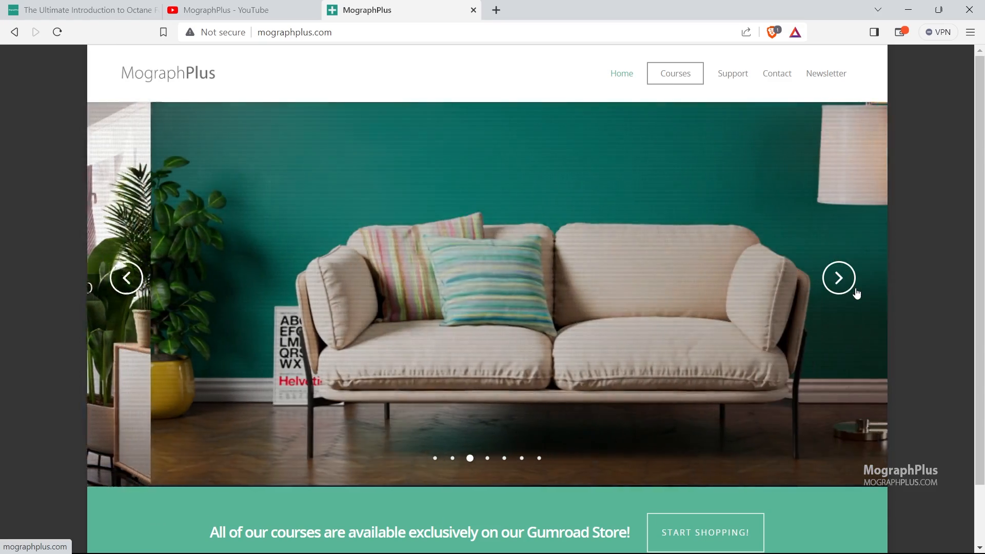